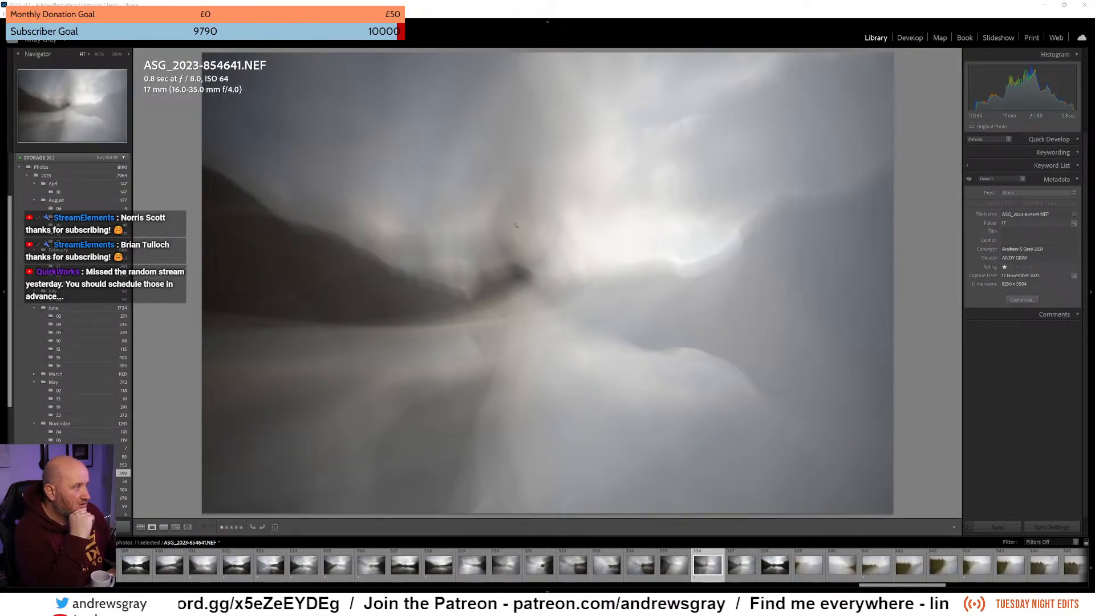
Select photo ASG_2023-854626.NEF and filter the filmstrip to rated photos only.
scroll(446, 570, up, 5)
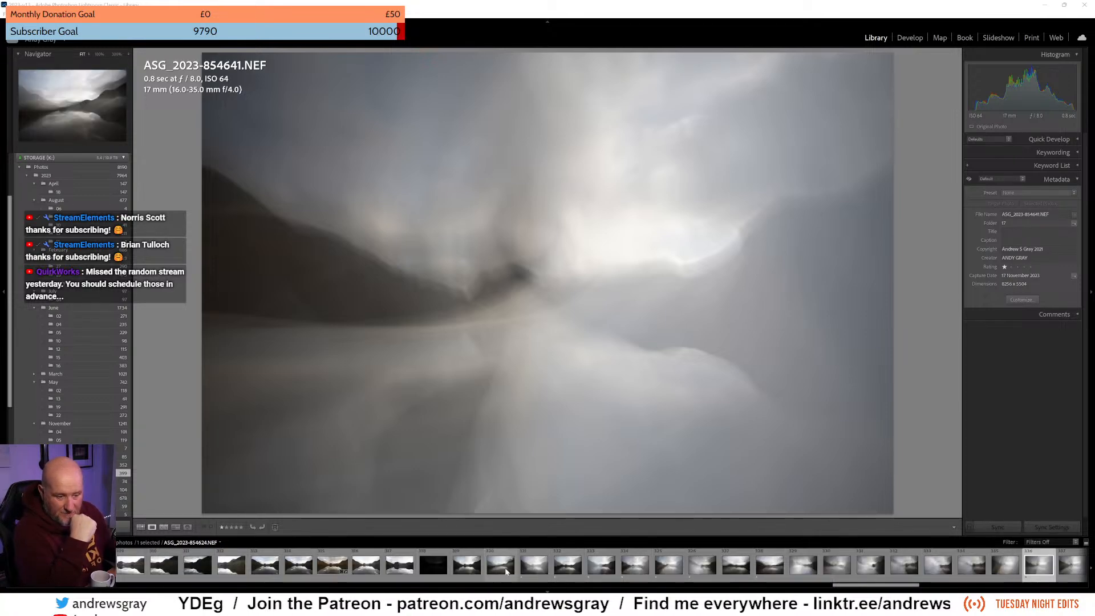
click(329, 566)
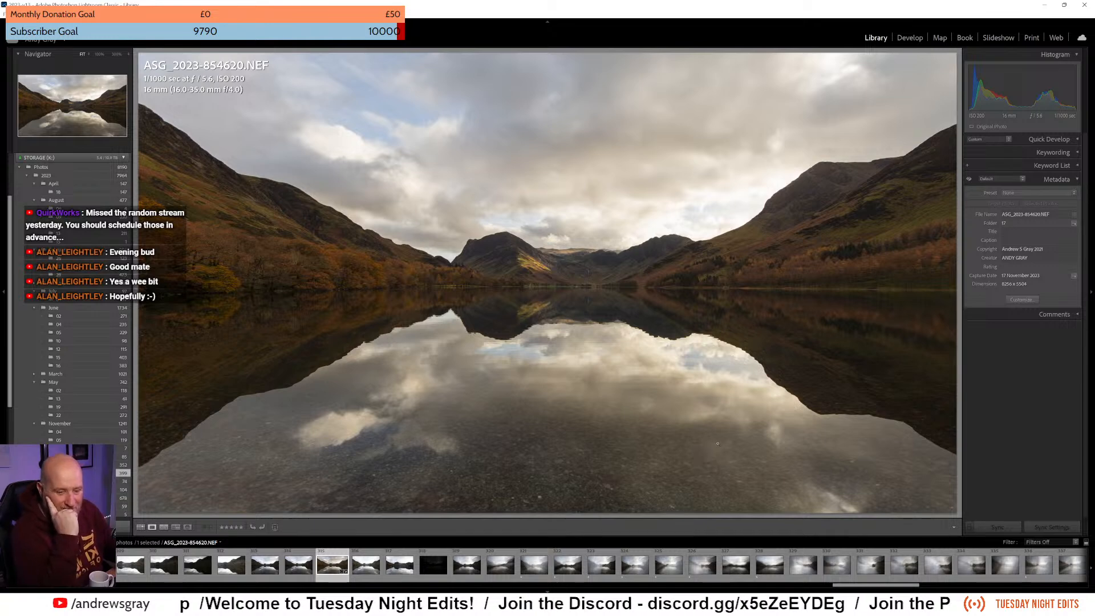
click(536, 565)
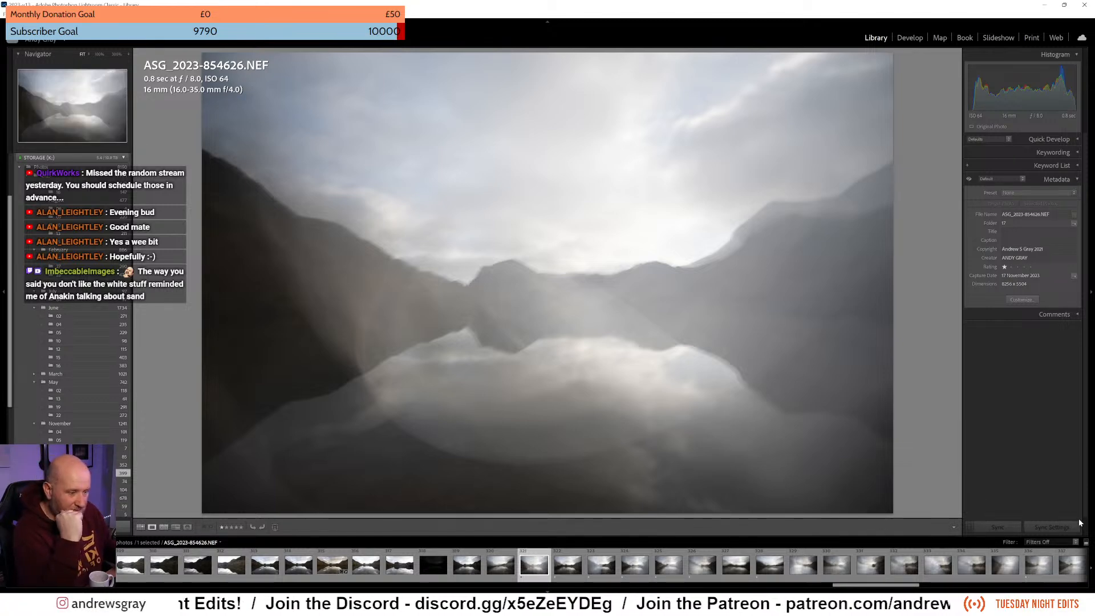
click(1049, 542)
click(1012, 478)
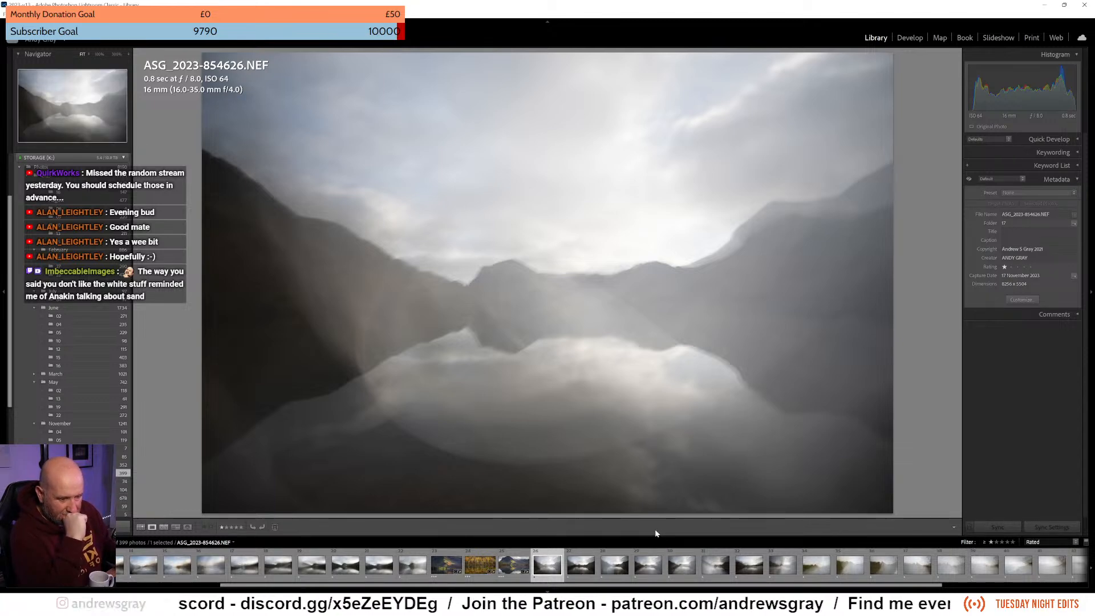
Examine the rated 16 mm motion-blurred lake photos from ASG_2023-854626.NEF through ASG_2023-854631.NEF.
click(513, 553)
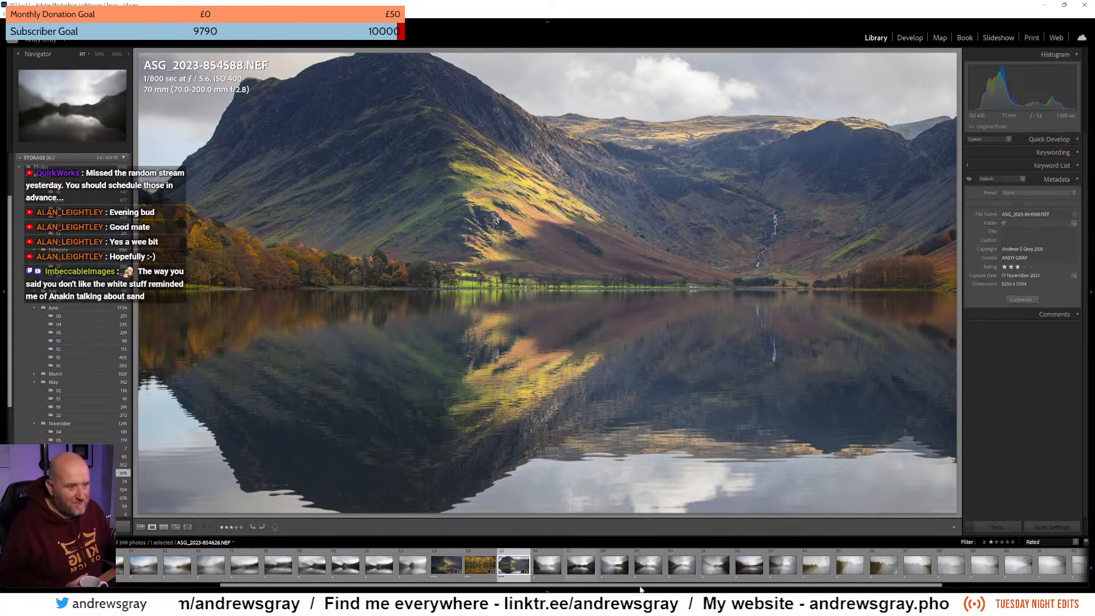
click(543, 567)
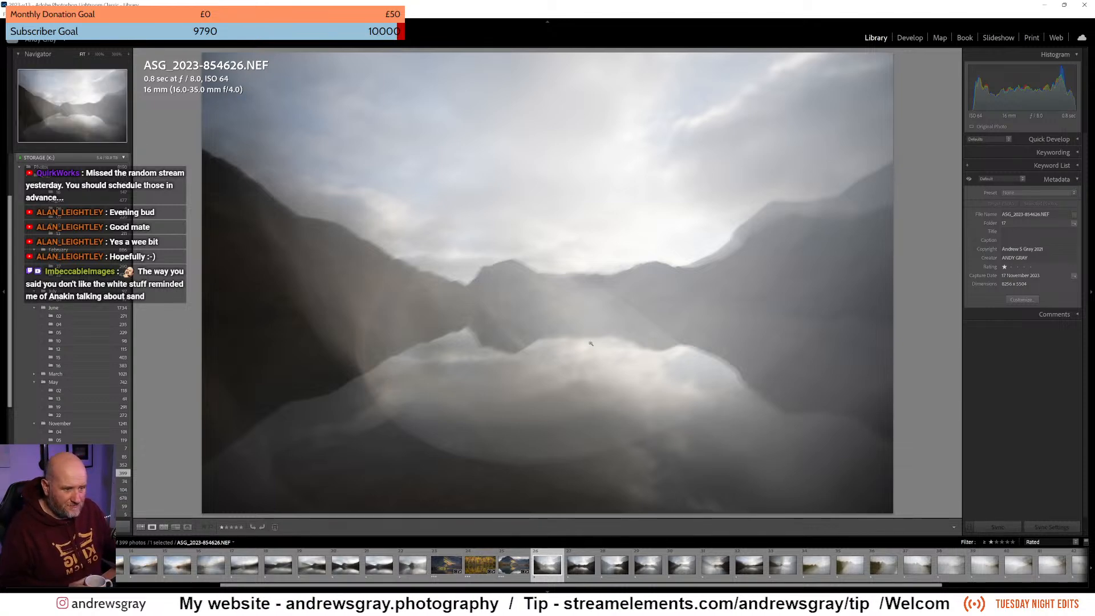
key(Right)
key(Right)
key(Right)
key(Right)
key(Right)
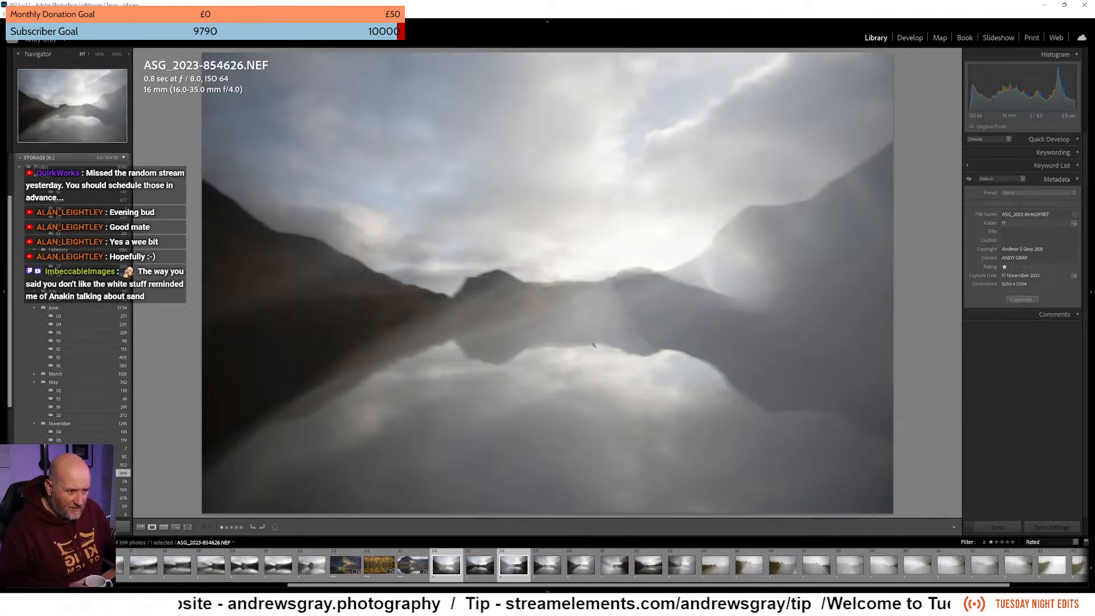
key(Right)
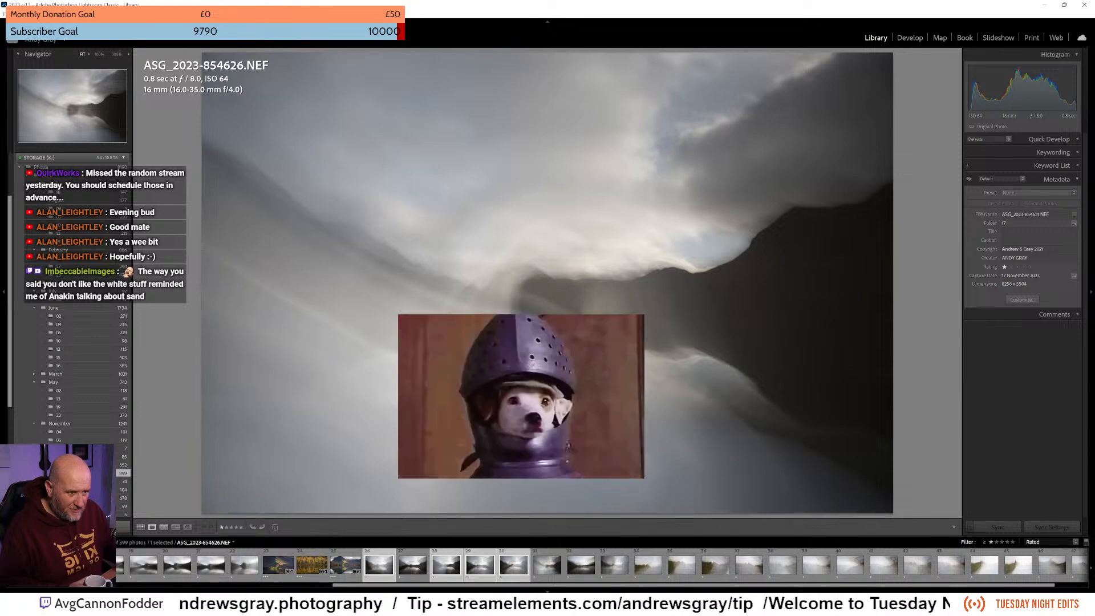
Review the earlier 35 mm motion-blurred lake photos, starting around ASG_2023-854492.NEF and continuing to ASG_2023-854508.NEF.
scroll(801, 574, up, 5)
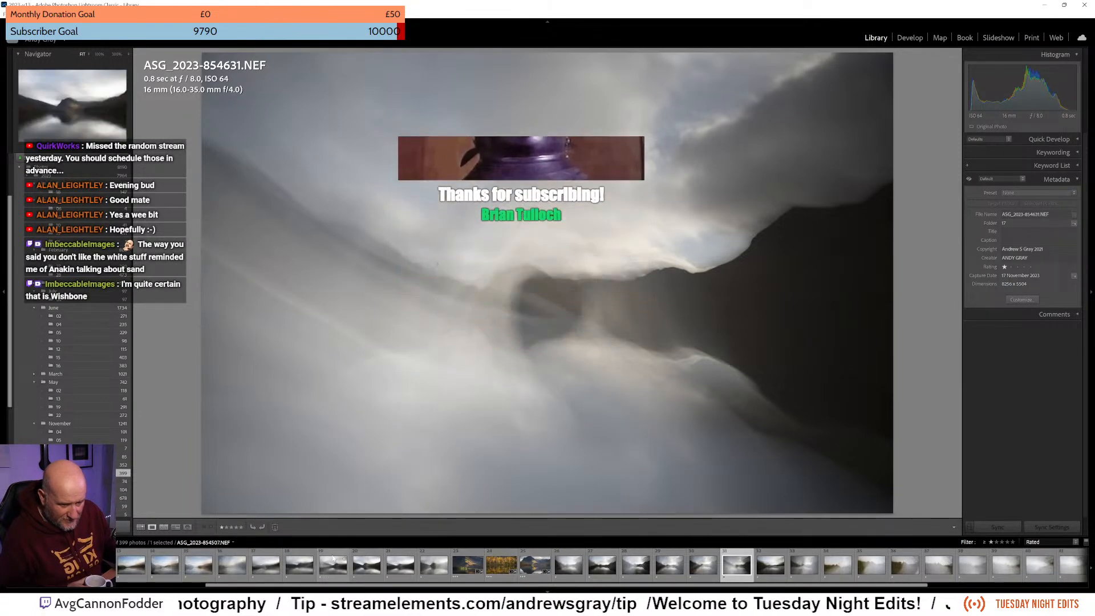
click(265, 565)
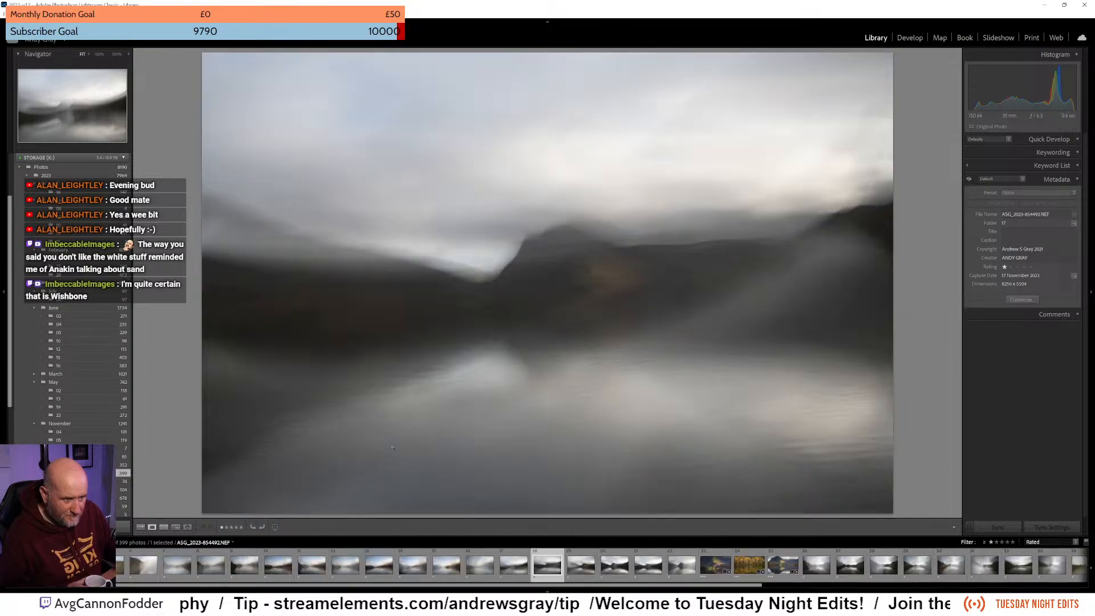
key(Right)
key(Right)
key(Right)
key(Right)
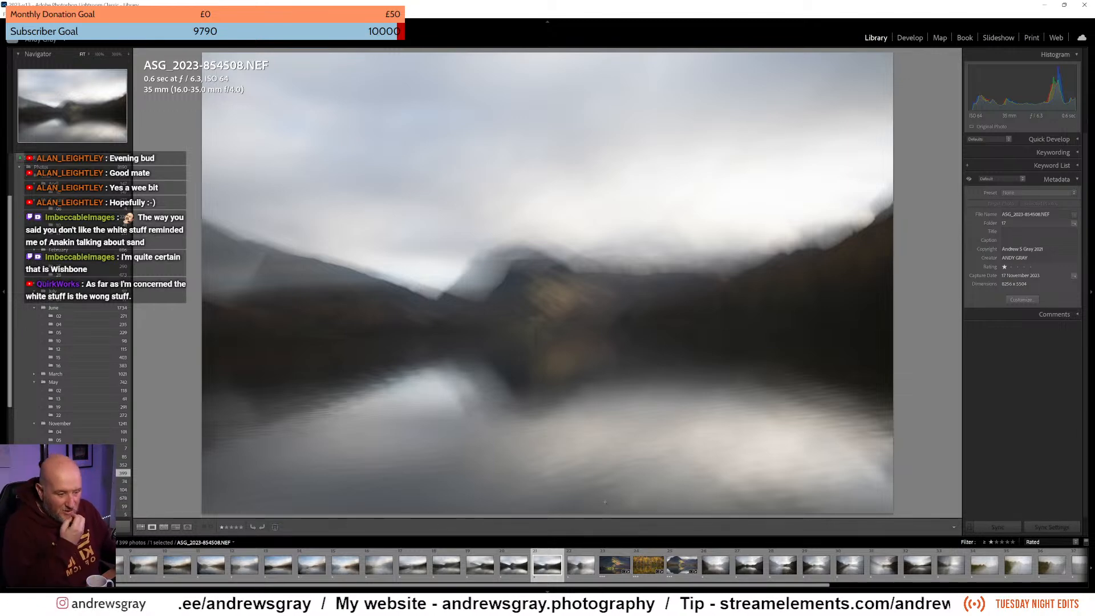
View ASG_2023-854514.NEF, and go back through the blurred lake series to ASG_2023-854492.NEF.
key(Right)
key(Left)
key(Left)
key(Left)
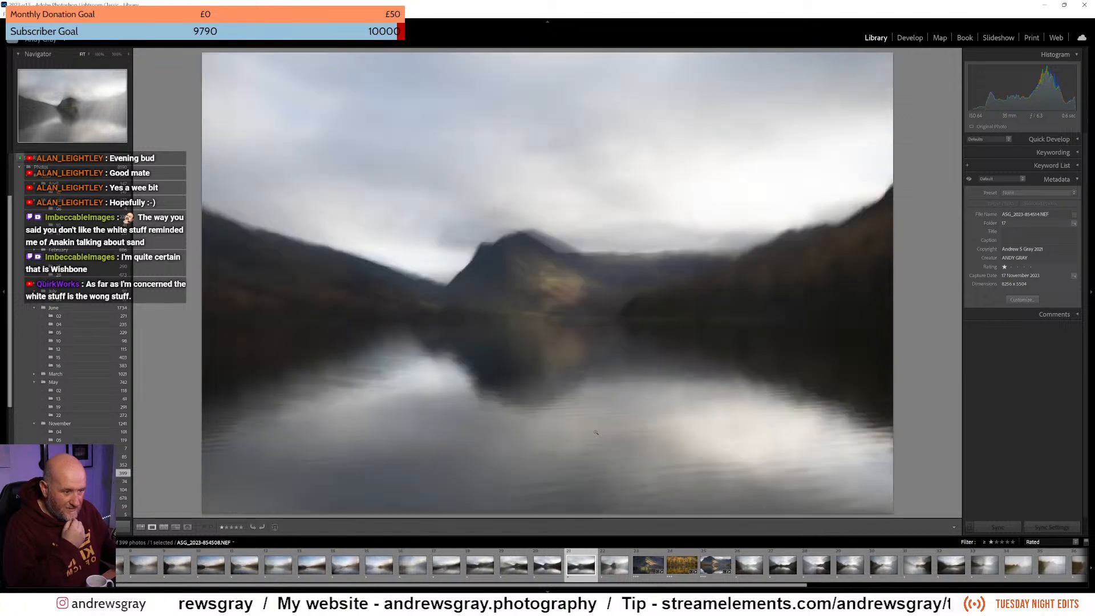
key(Left)
key(Left)
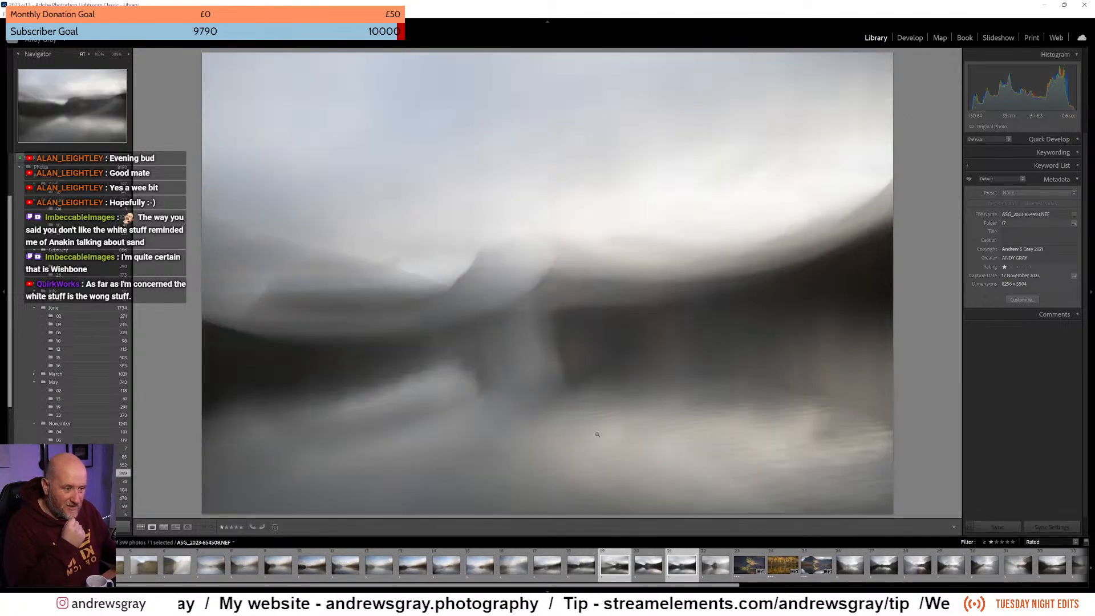
key(Left)
key(Left)
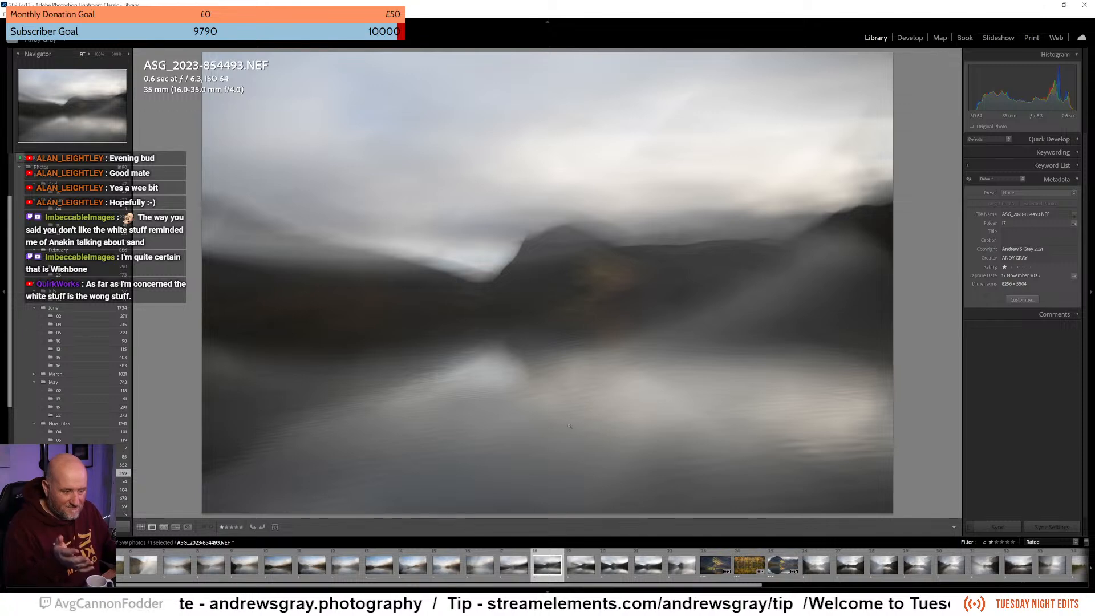
key(Left)
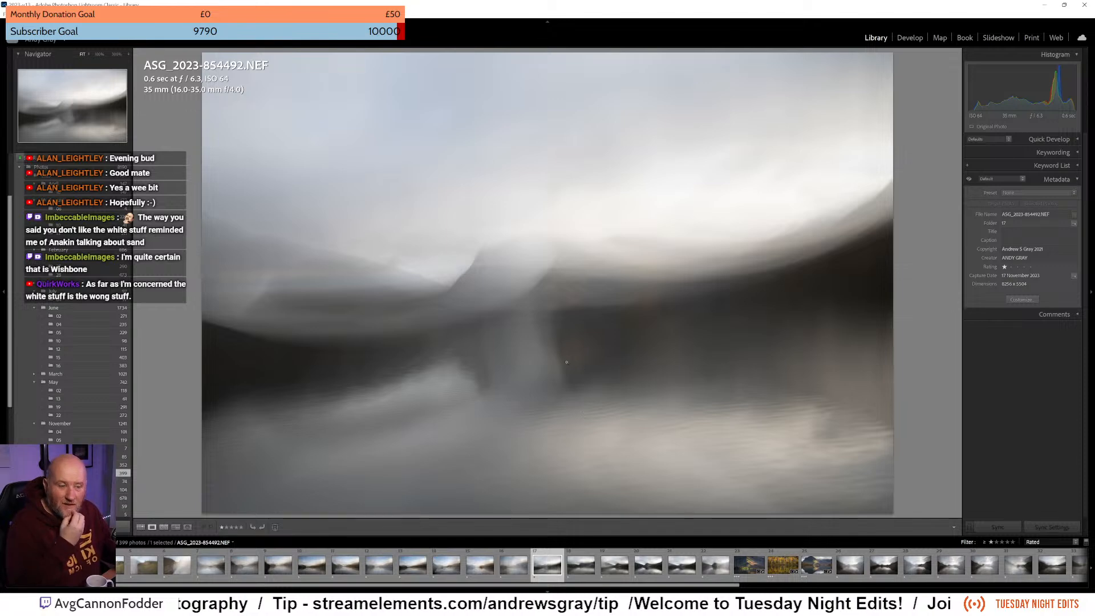
Compare the blurred mountain shots from ASG_2023-854493.NEF up to ASG_2023-854514.NEF, ending on ASG_2023-854507.NEF.
key(Right)
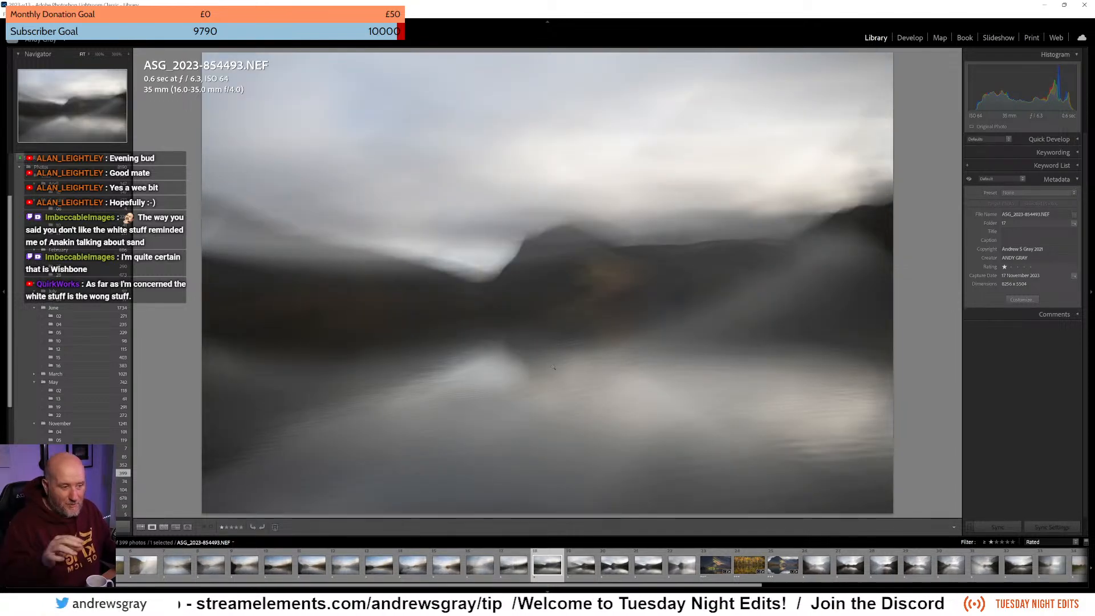
key(Right)
key(Right)
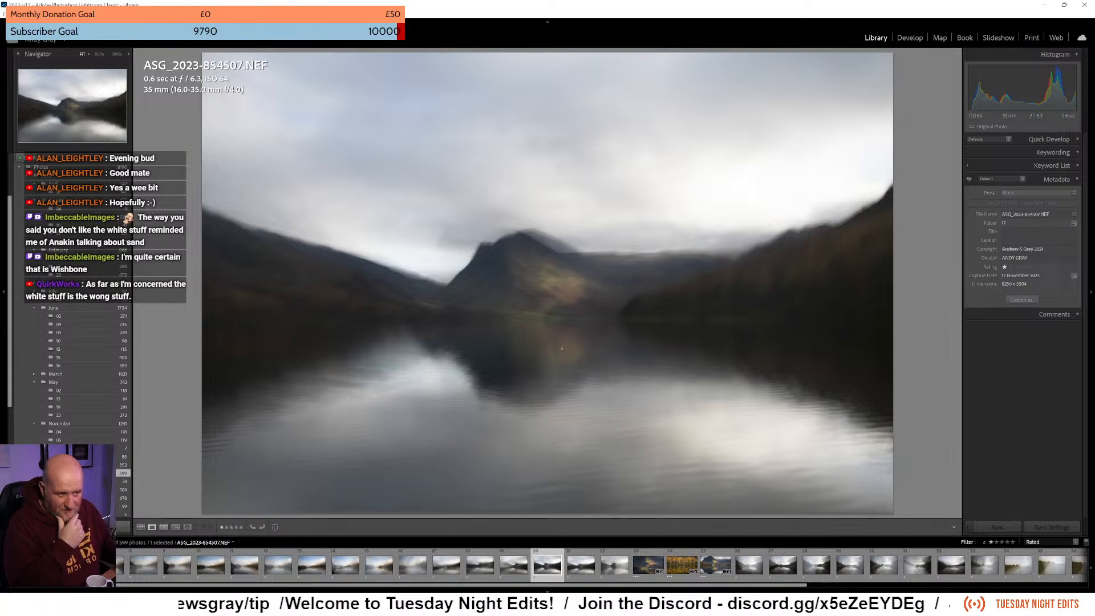
key(Right)
key(Right)
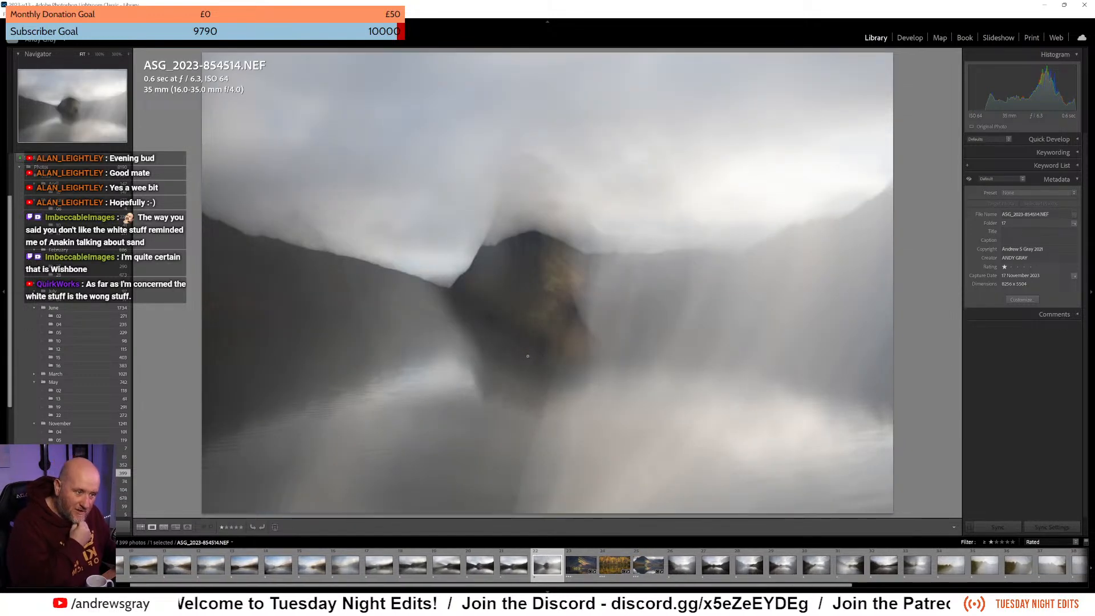
key(Left)
key(Left)
key(Left)
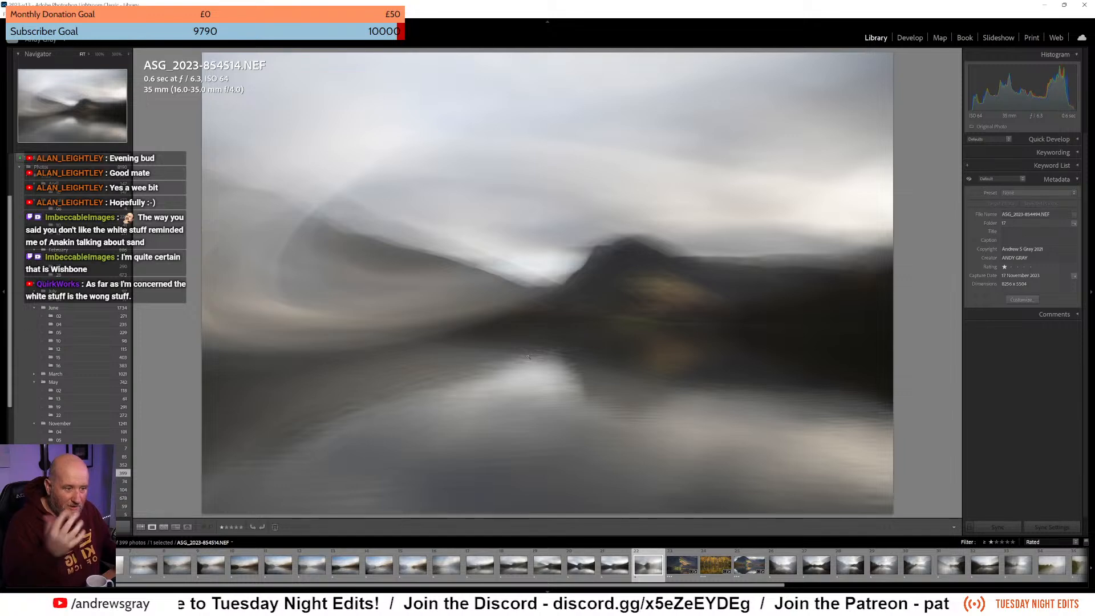
key(Right)
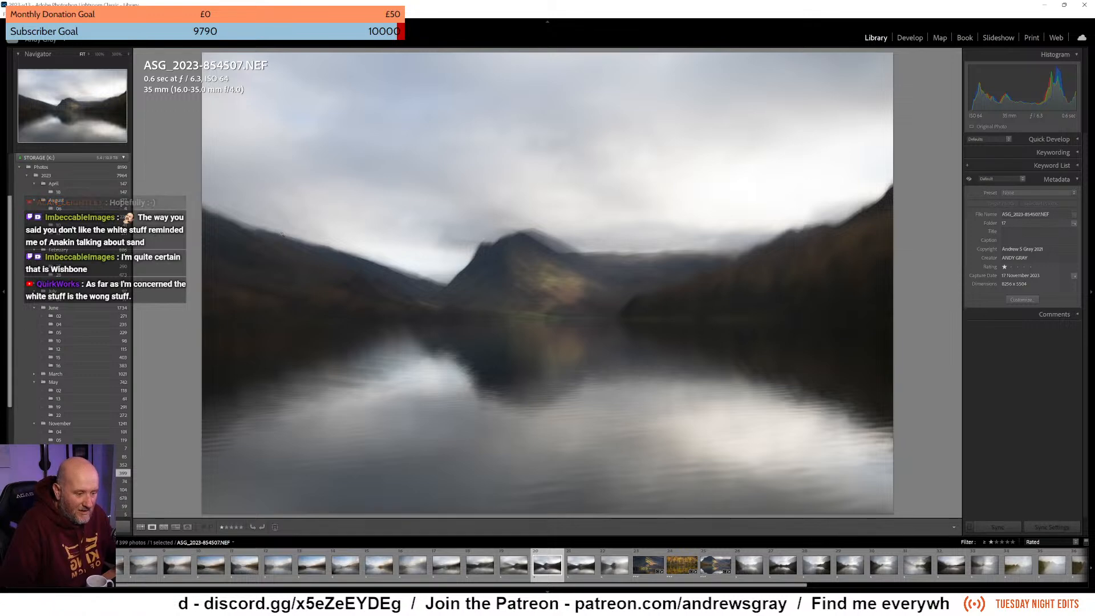
Select the six photos from ASG_2023-854492.NEF to ASG_2023-854514.NEF, with ASG_2023-854494.NEF as the active photo.
click(614, 569)
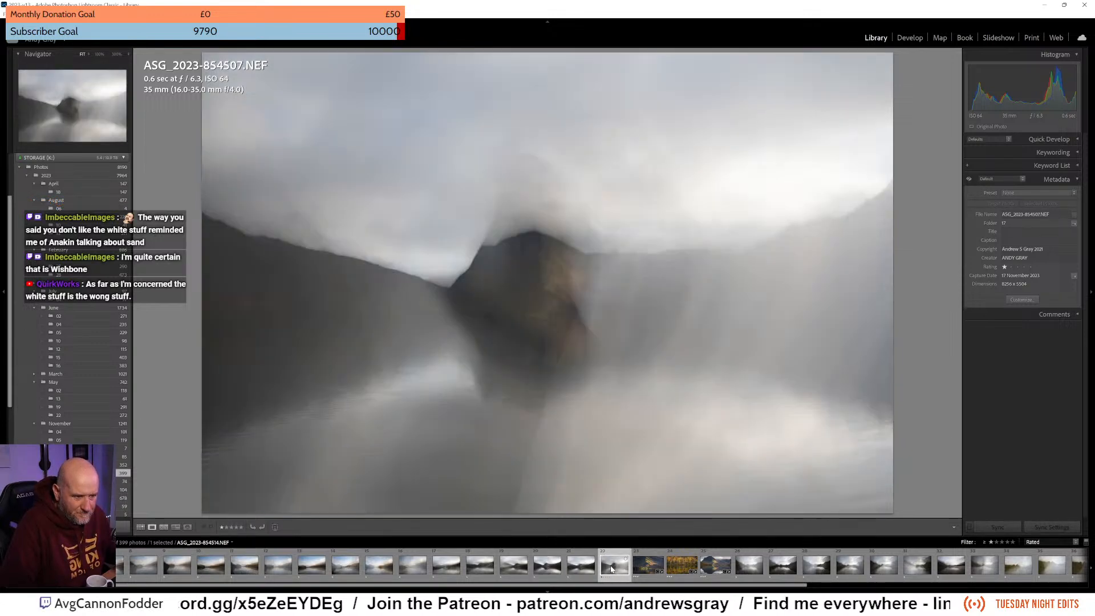
shift+click(440, 566)
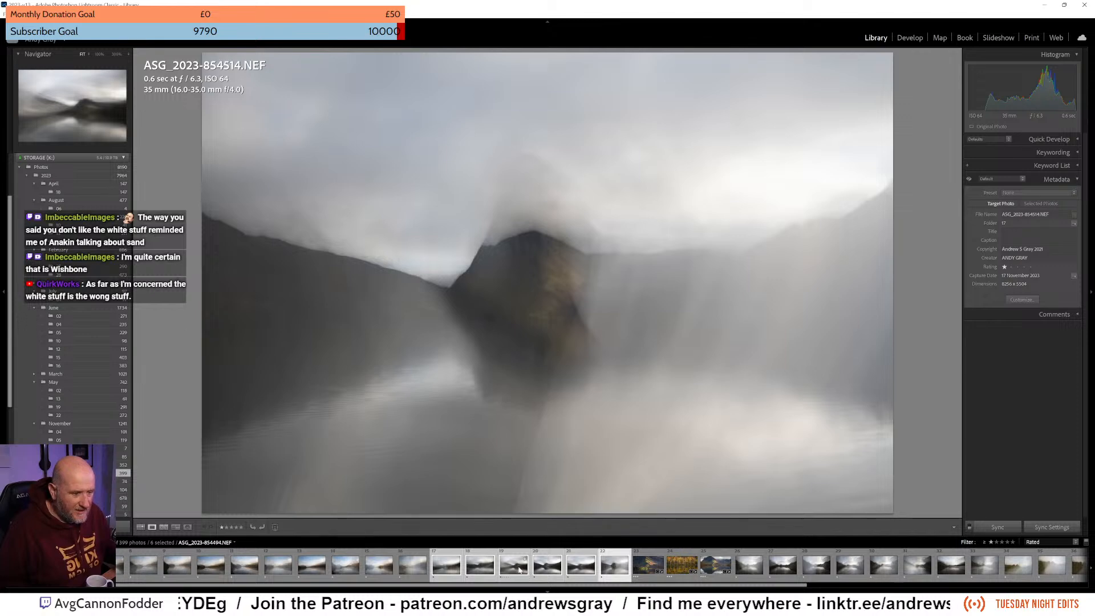
click(516, 567)
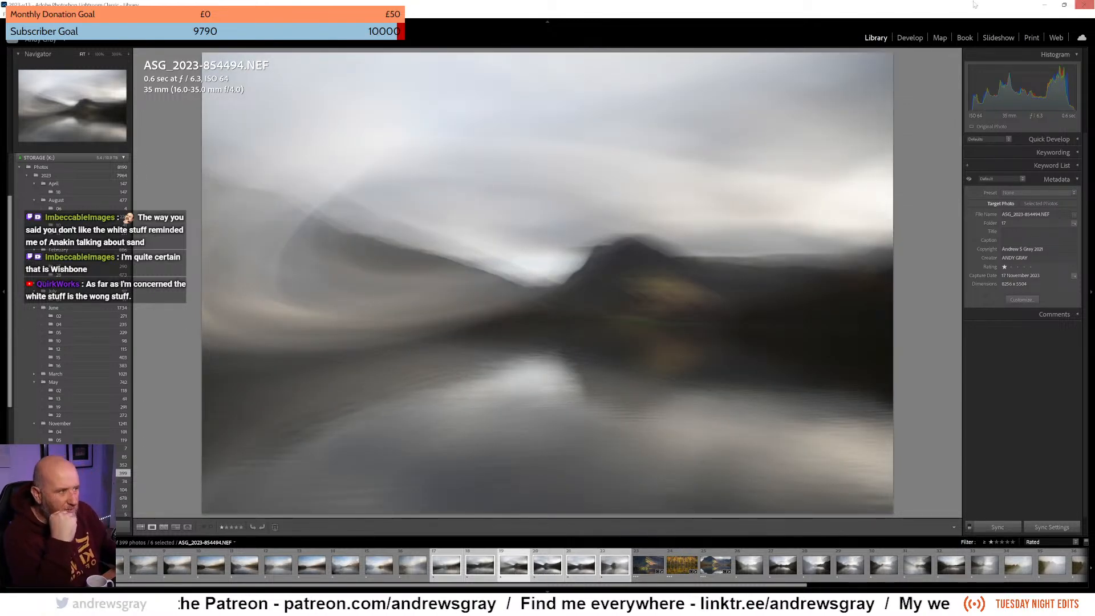
In Develop, remove chromatic aberration, enable lens profile corrections and raise the vignetting correction to about 130.
key(d)
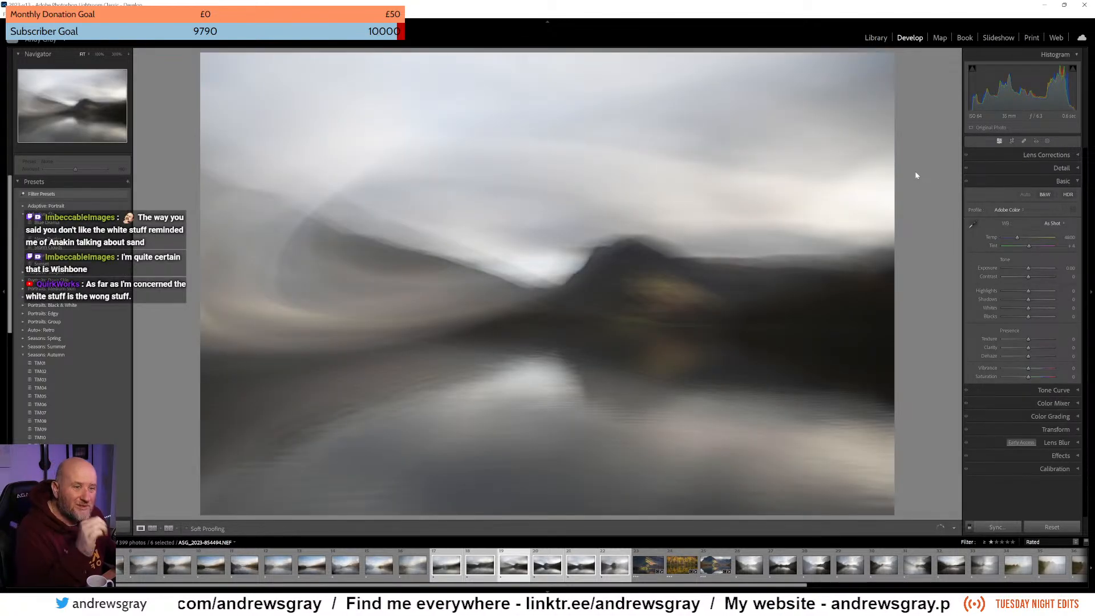
click(1035, 157)
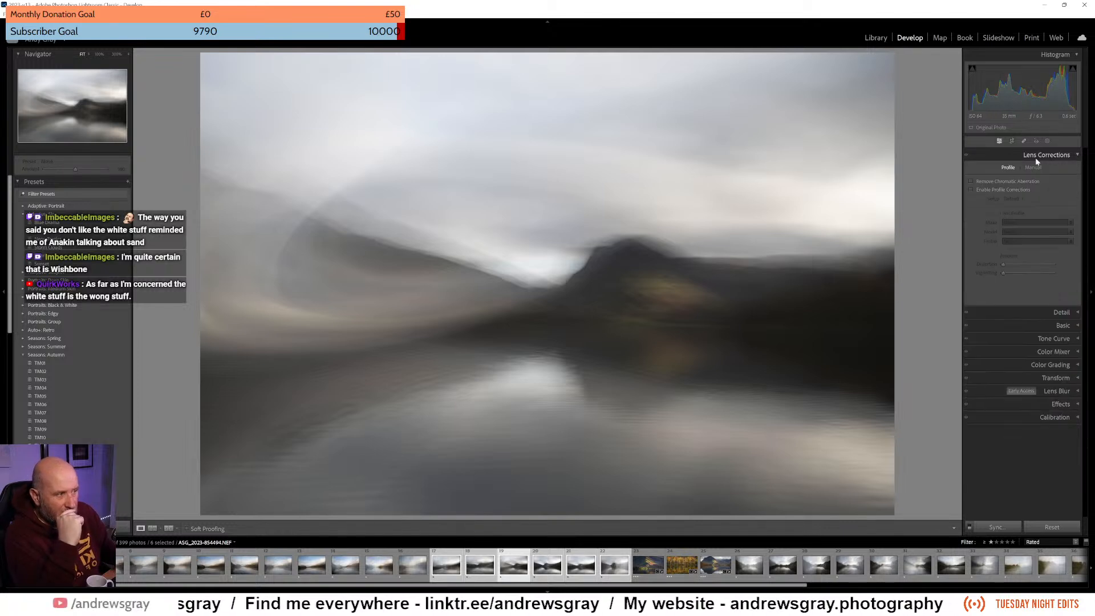
click(994, 182)
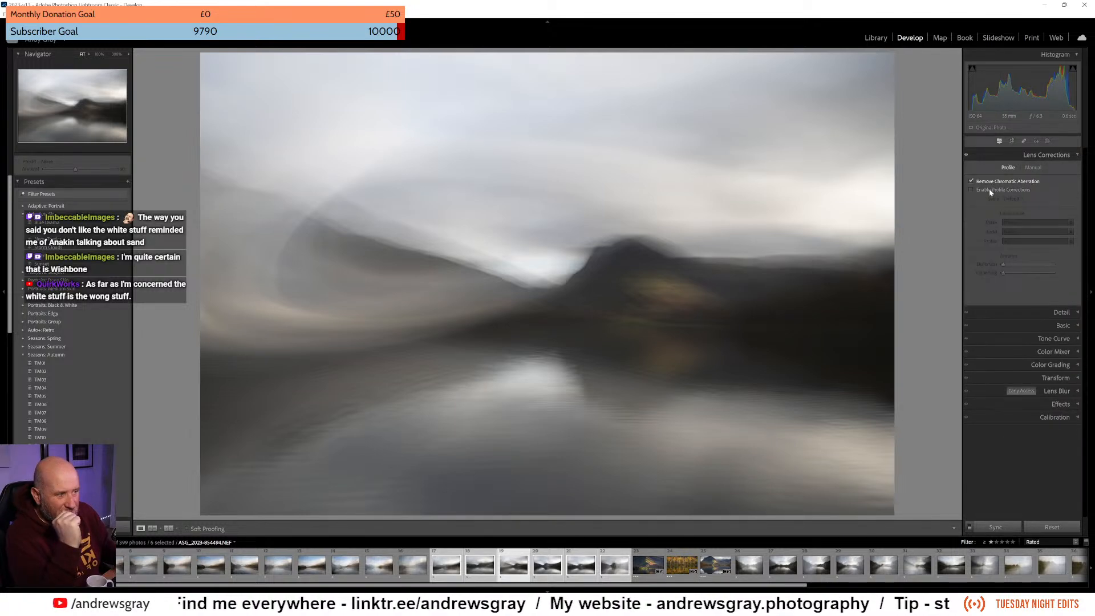
click(988, 189)
click(1035, 272)
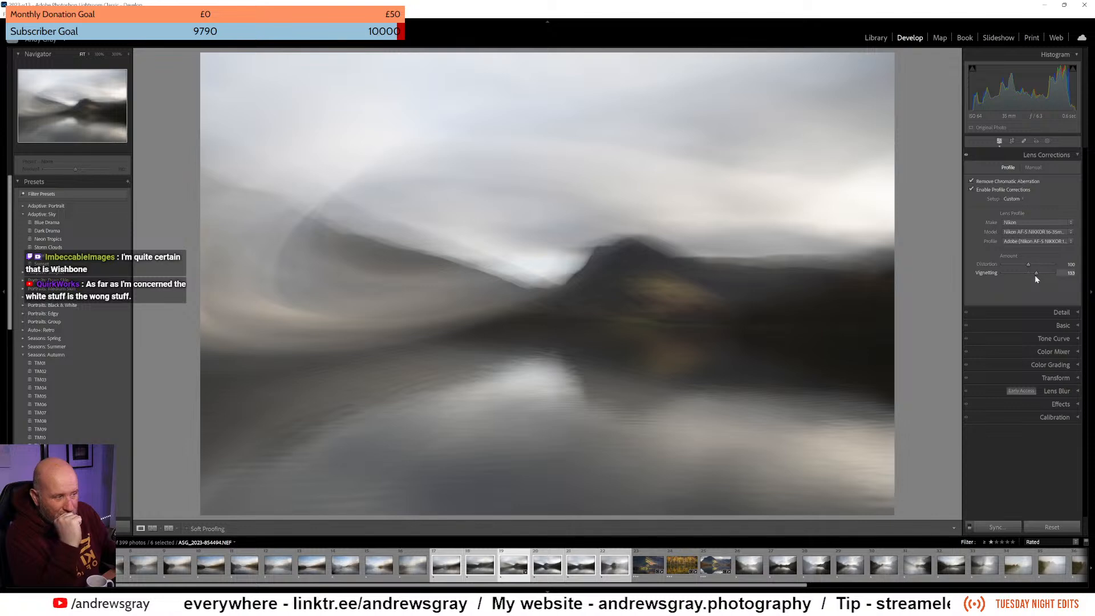
click(1038, 157)
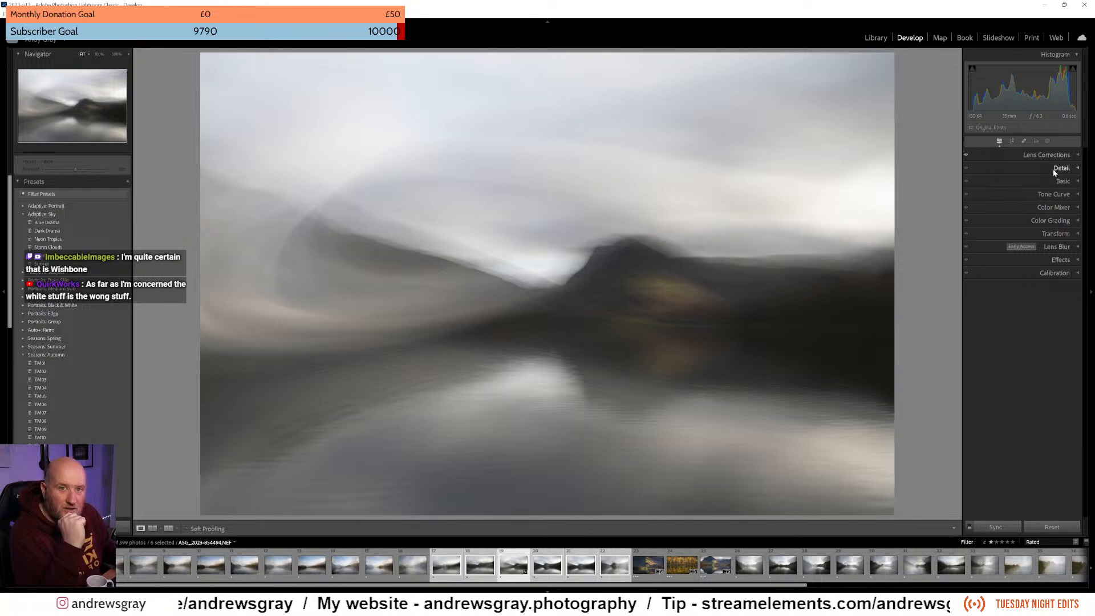
Set the luminance noise reduction to 50.
click(1053, 169)
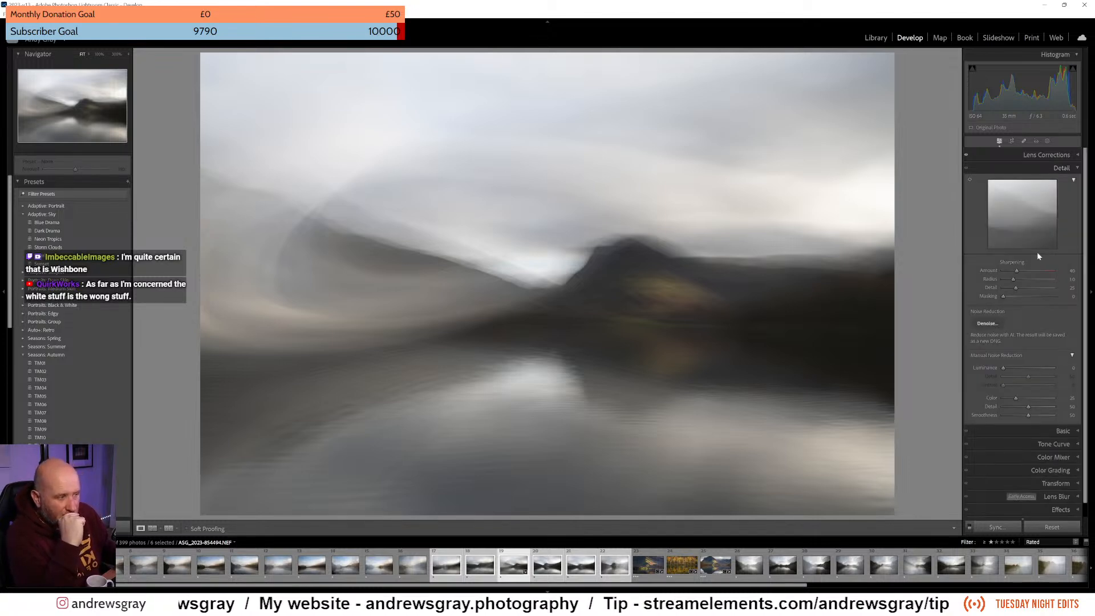
click(1028, 367)
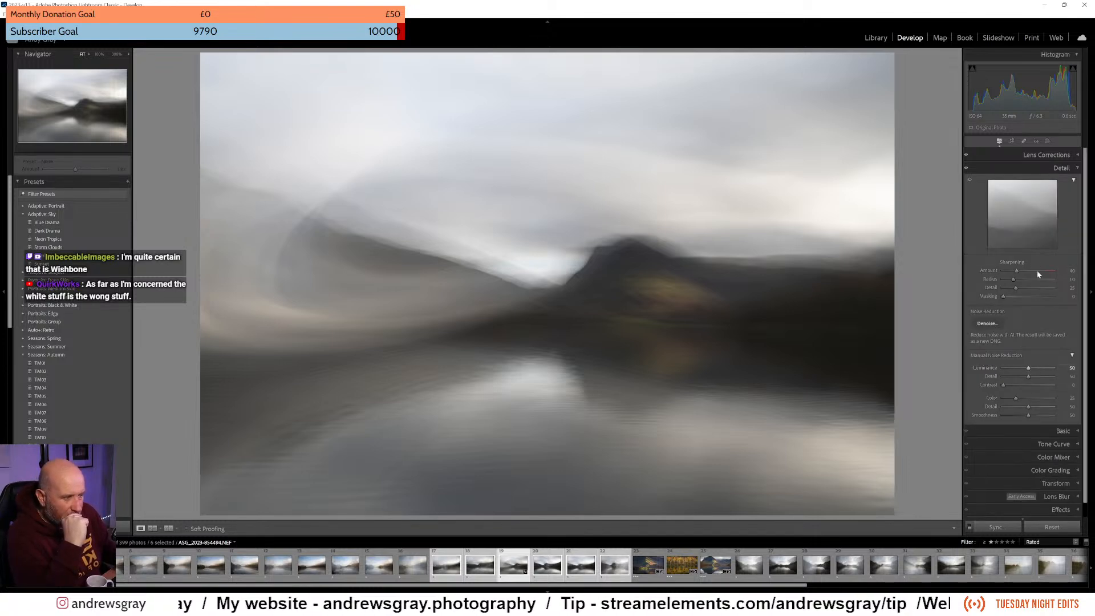
click(1060, 169)
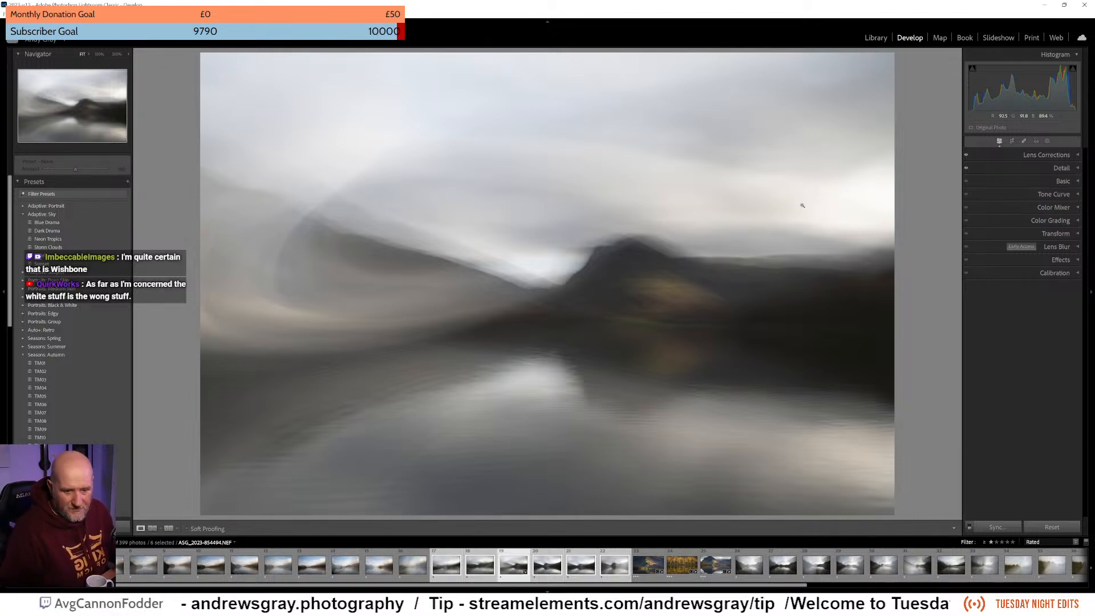
Set the photo's white balance to Auto.
click(1062, 181)
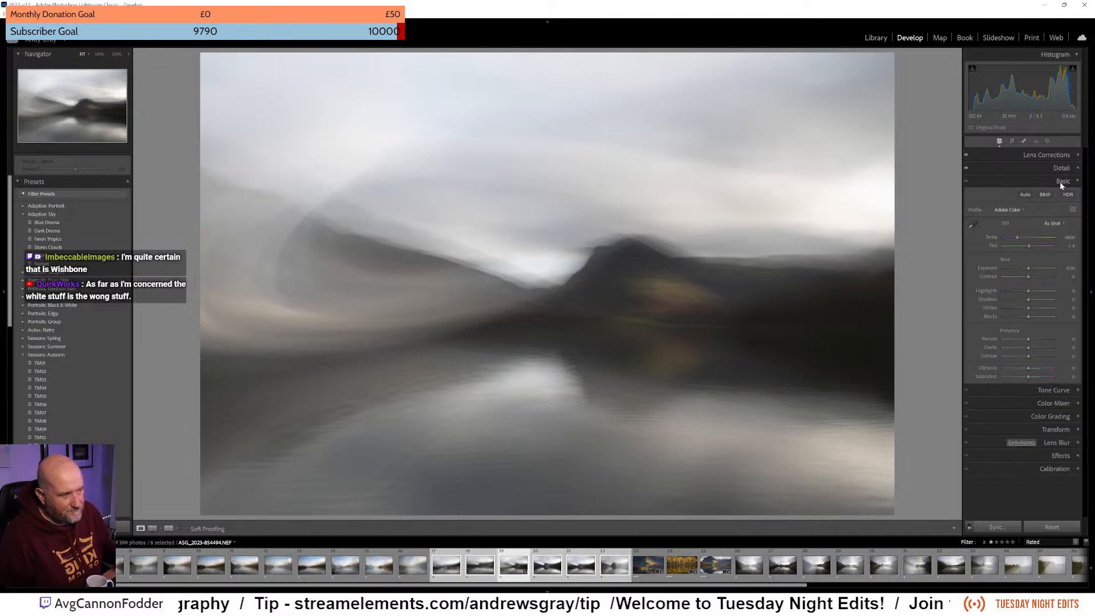
click(1055, 223)
click(1041, 244)
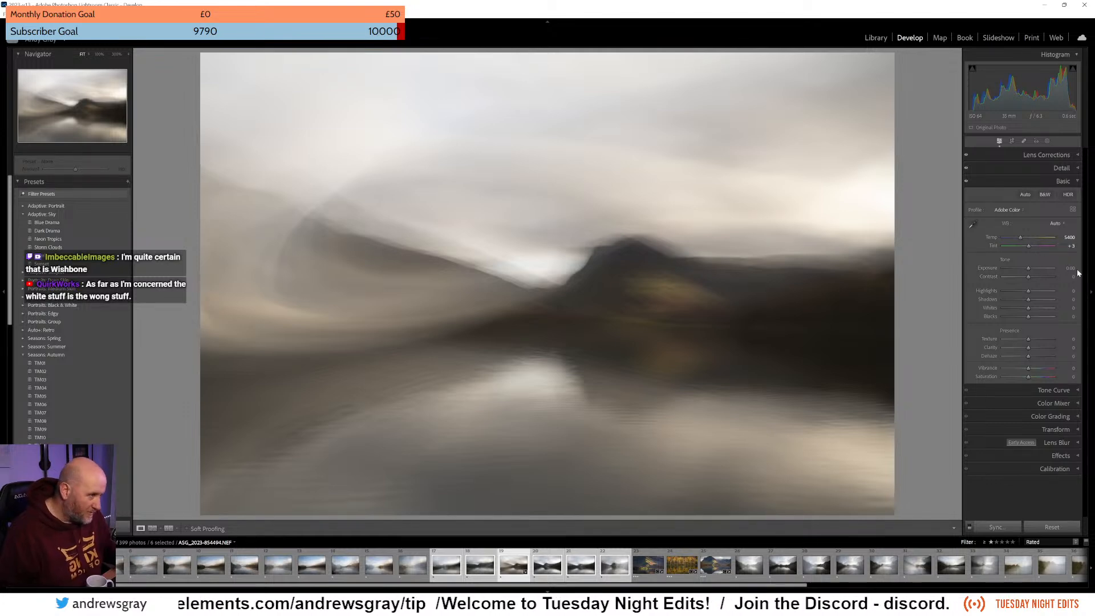
Set the basic adjustments to contrast -5, shadows +55, whites -7, blacks +7 and dehaze +34.
drag(1028, 276, 1042, 303)
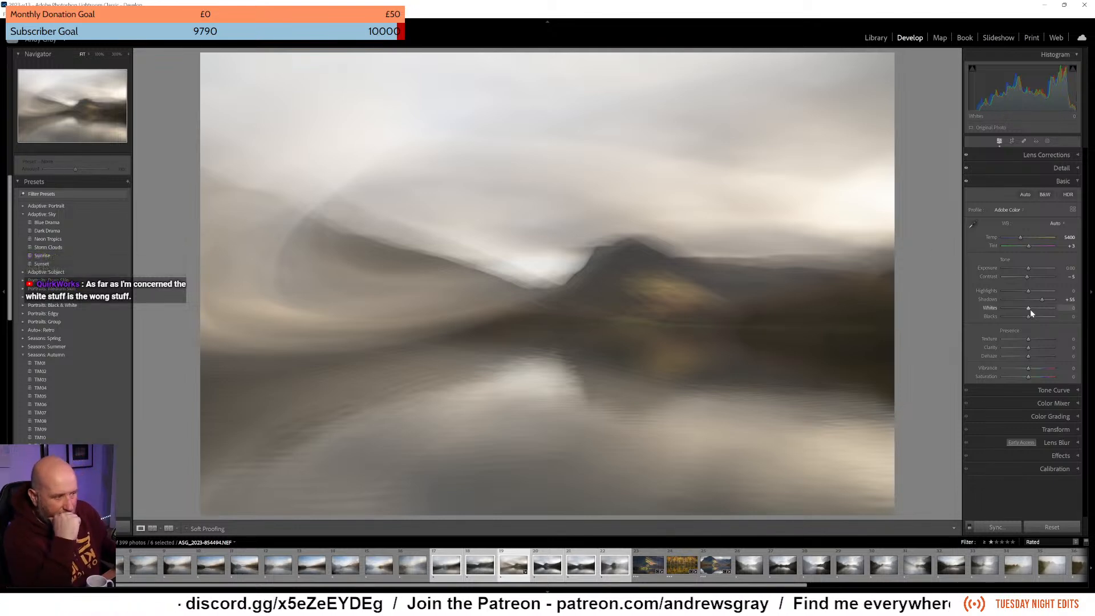
drag(1033, 310, 1032, 358)
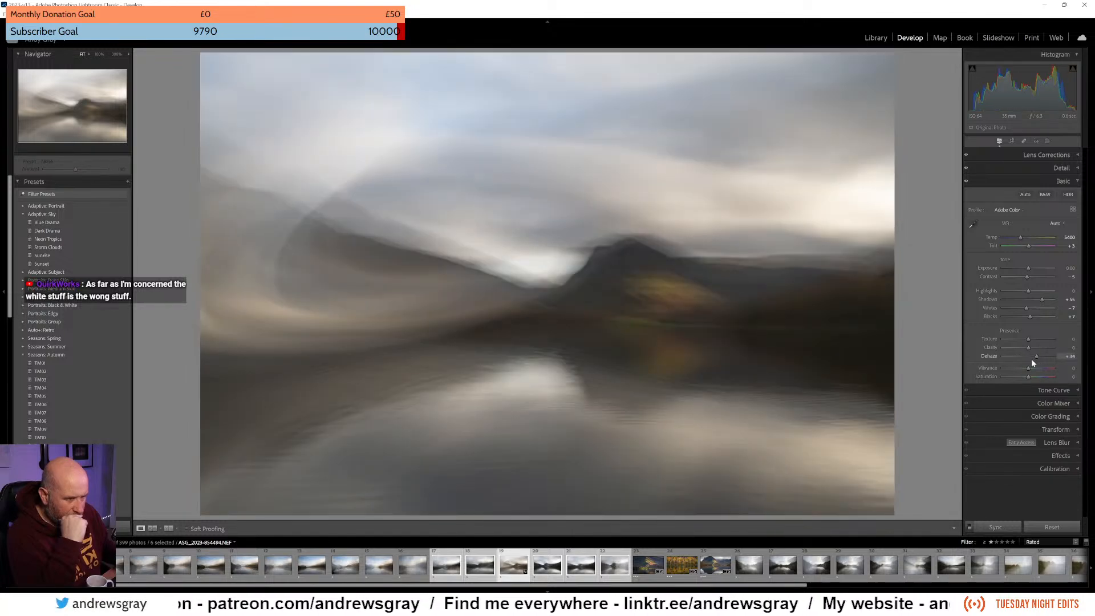
Reset the dehaze to 0 and compare the Cloudy and Daylight white balance presets before returning to Auto.
double_click(1031, 358)
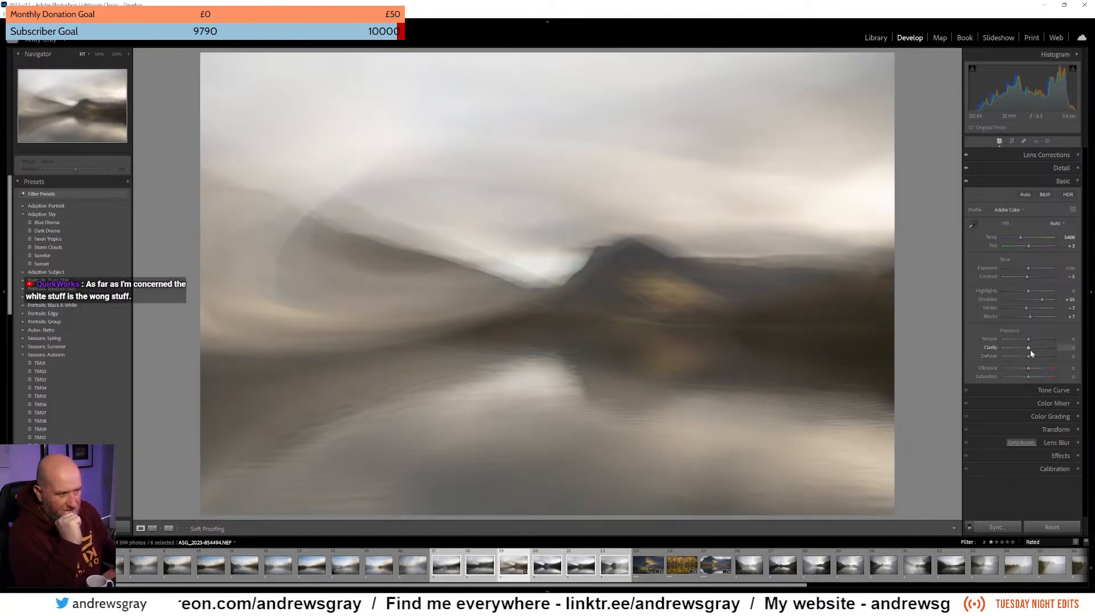
click(1054, 223)
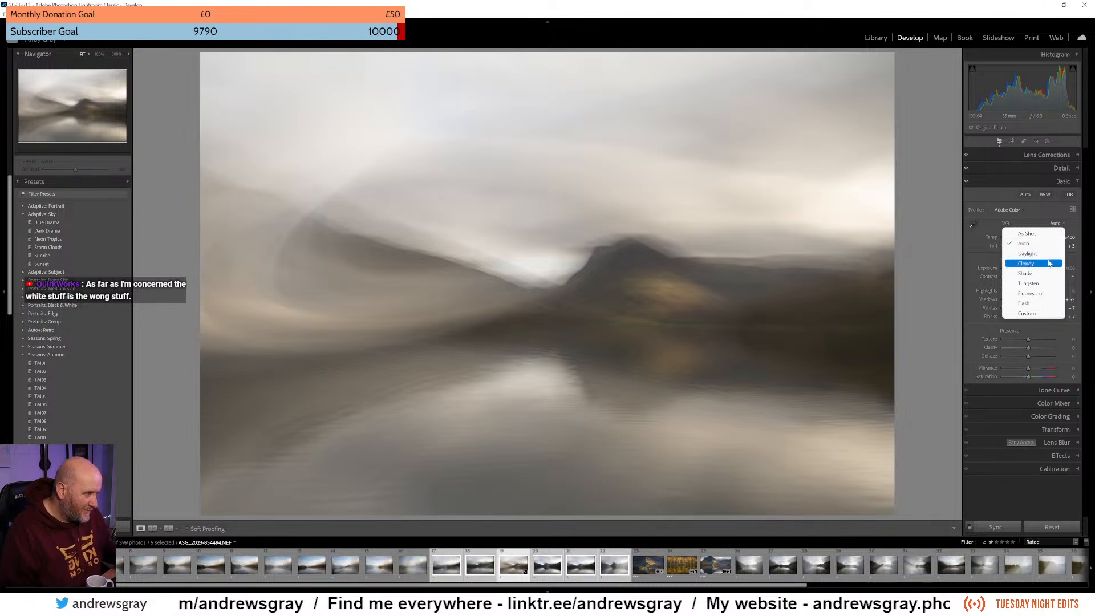
click(1049, 263)
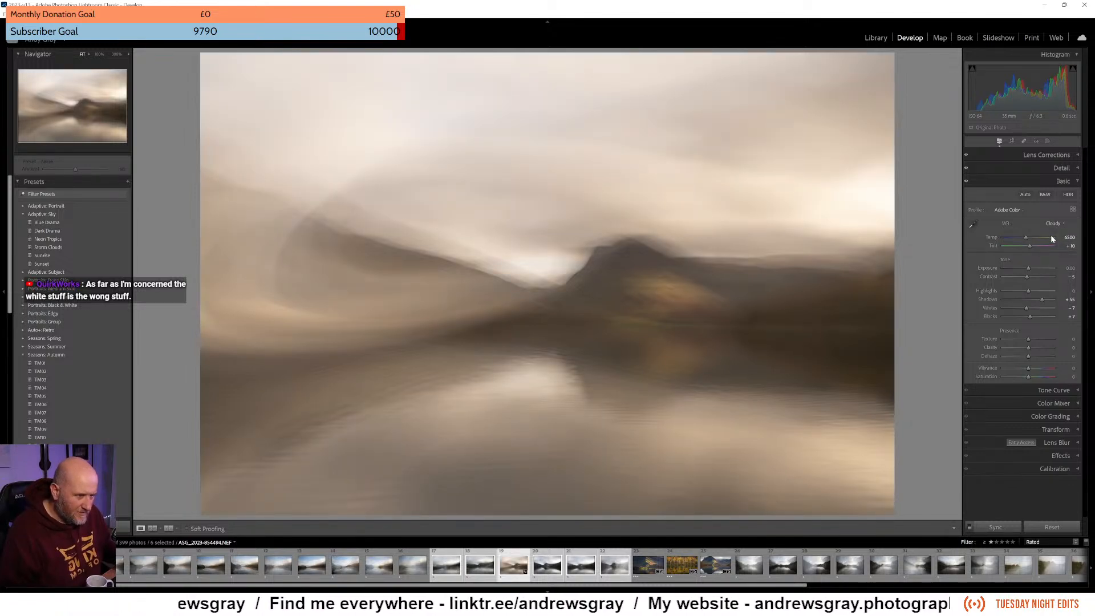
click(1052, 224)
click(1041, 255)
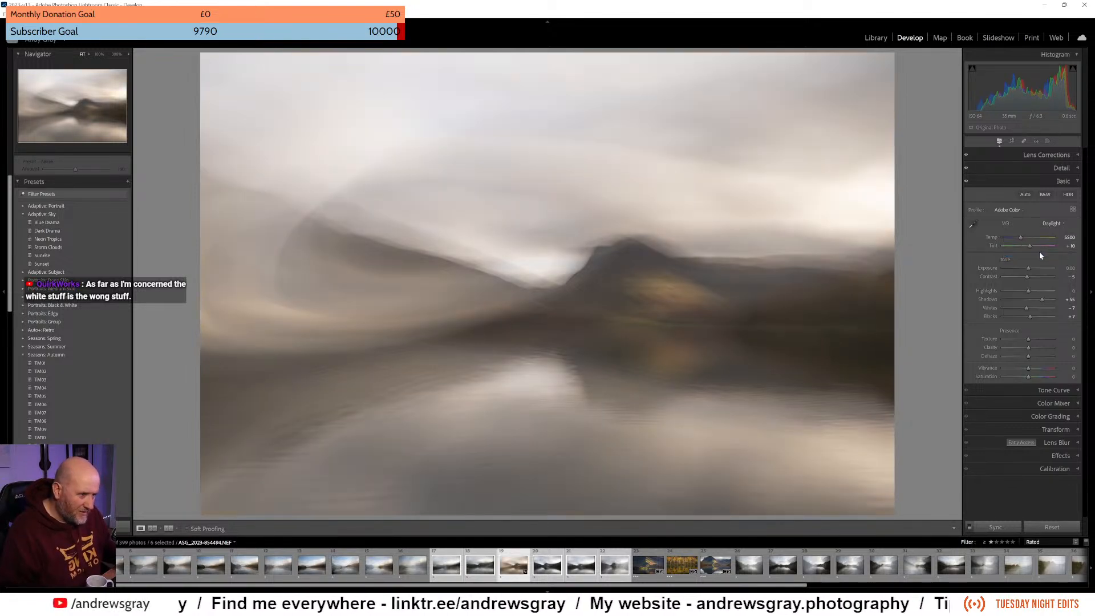
click(1056, 225)
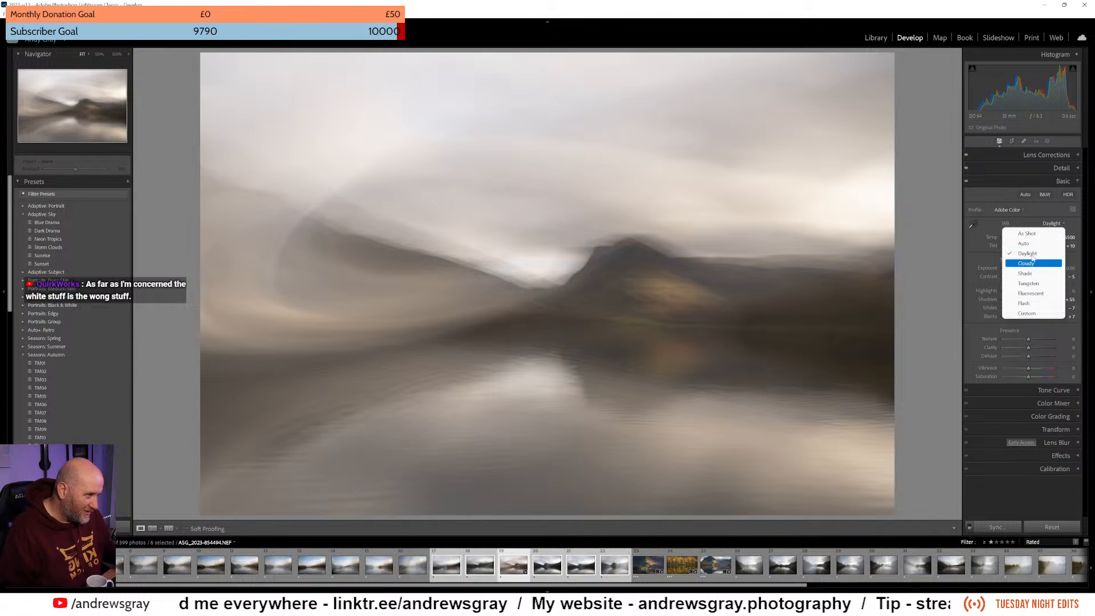
click(1014, 244)
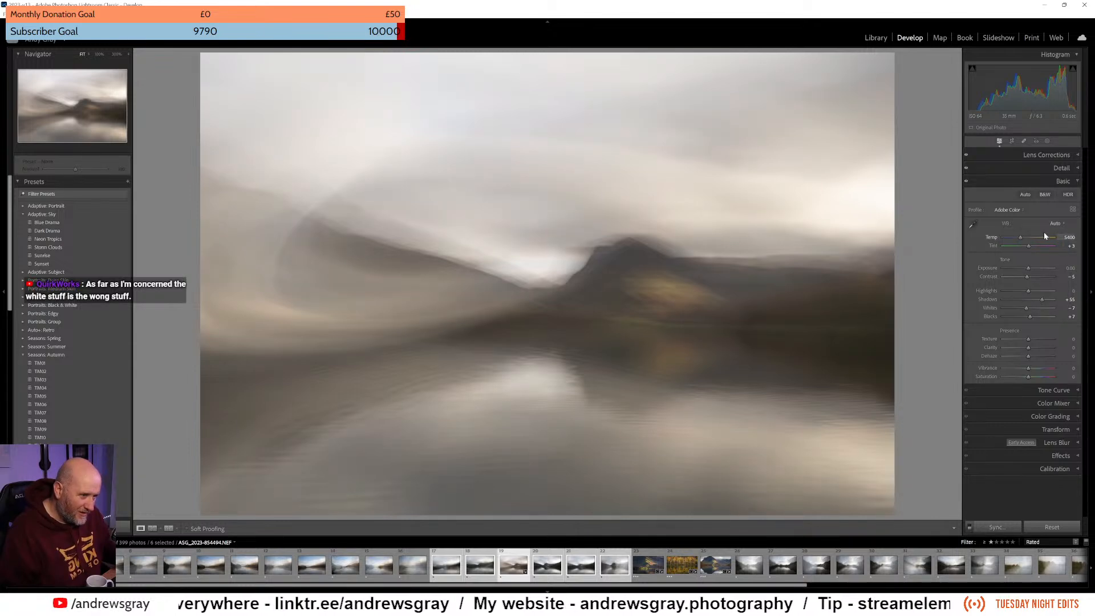
Try the Cloudy white balance once more, return to Auto and fine-tune the temperature to 5543.
click(1053, 224)
click(1044, 263)
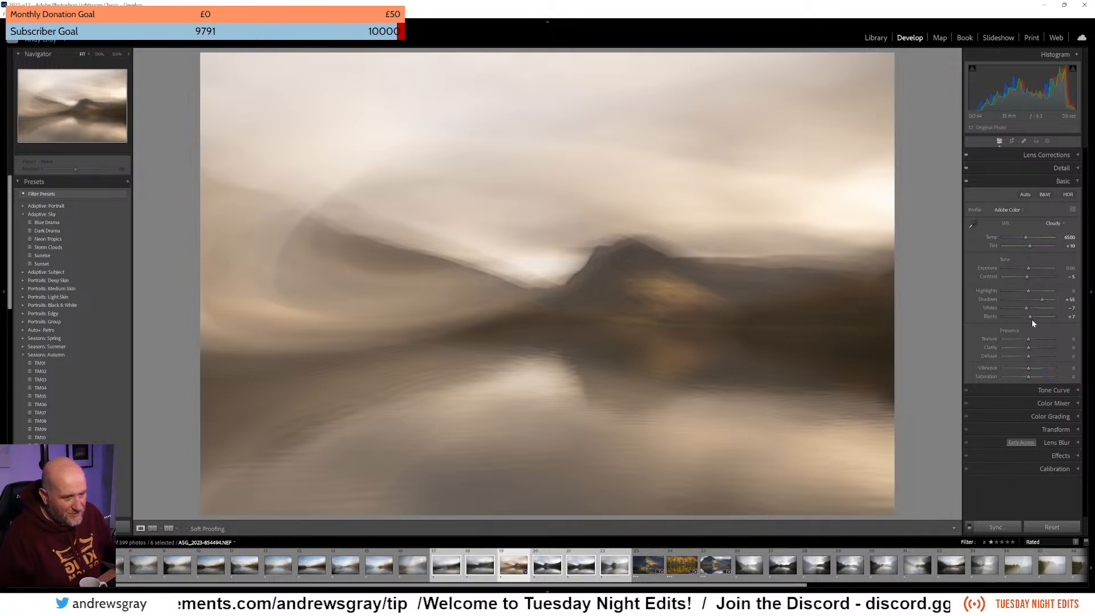
click(1049, 223)
click(1035, 238)
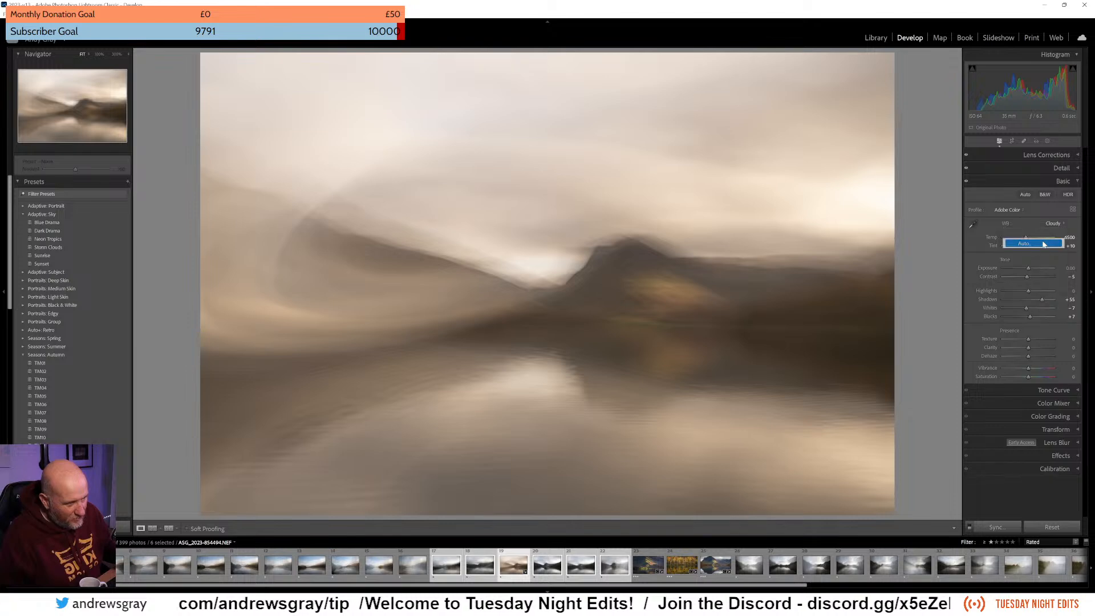
drag(1022, 240, 1022, 243)
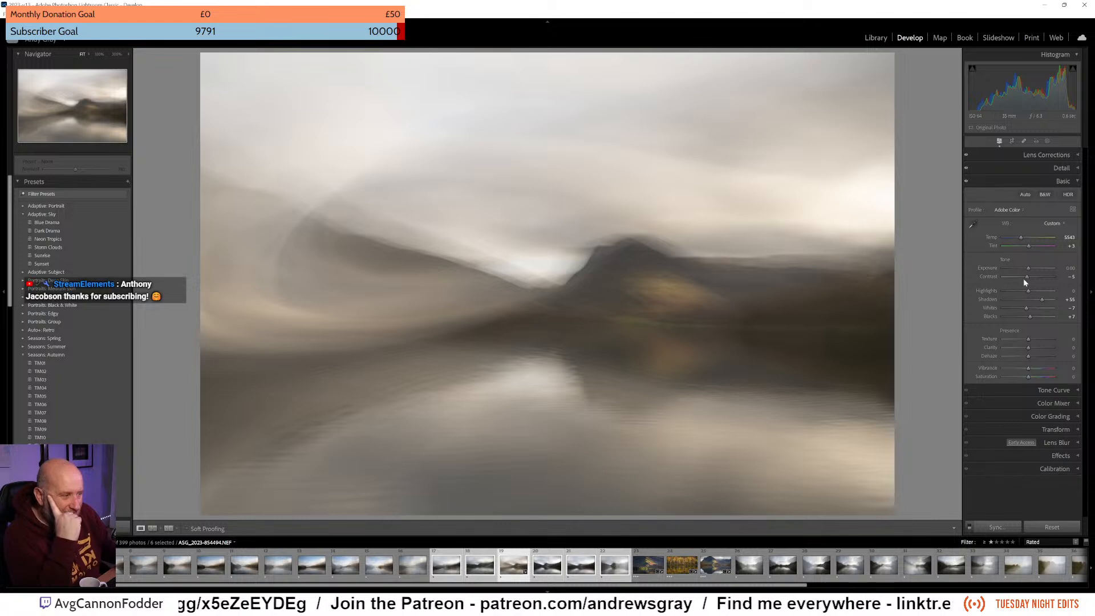
Set the contrast to -4 and the vibrance to +10.
drag(1026, 275, 1027, 278)
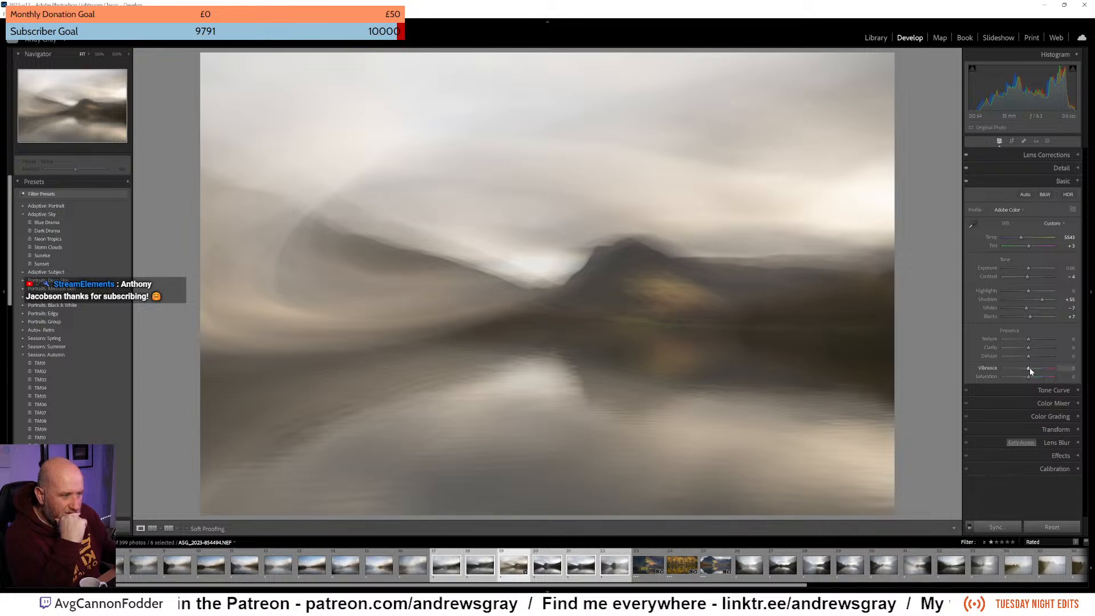
mouse_move(1035, 367)
mouse_down()
mouse_move(1007, 366)
mouse_move(1038, 368)
mouse_up()
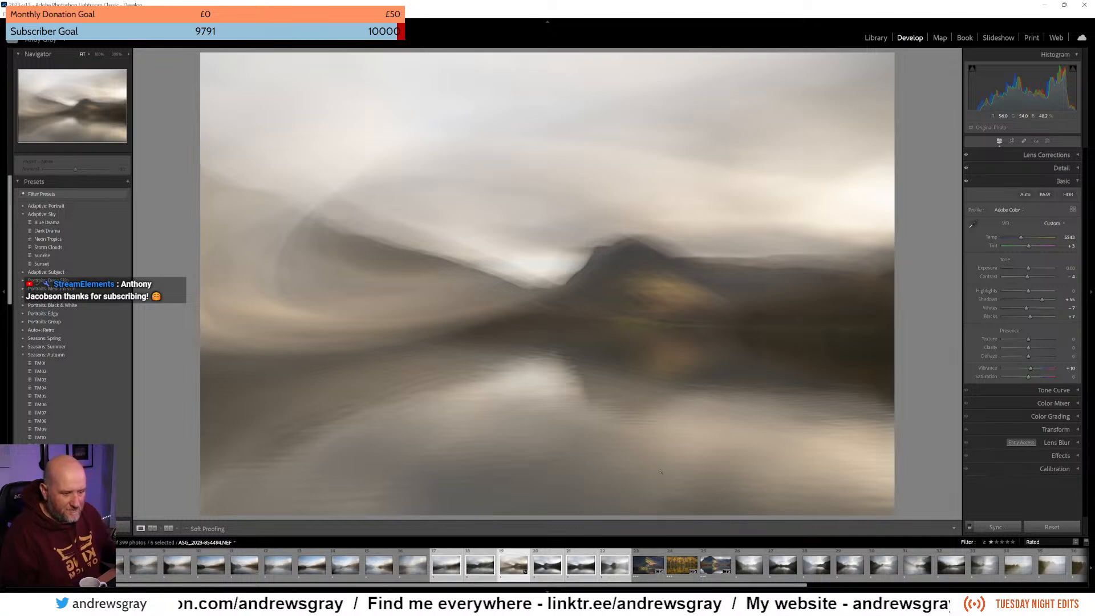
With spot visualization on, heal the dust spots in the upper-left sky, at the sky's right edge and near the left shoreline.
click(1023, 141)
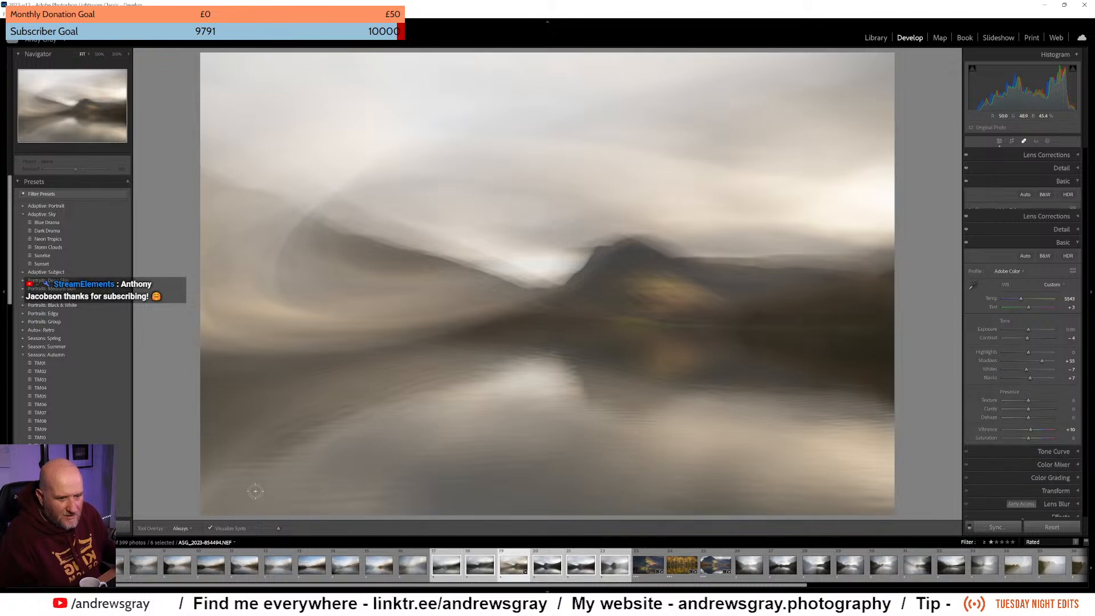
click(233, 529)
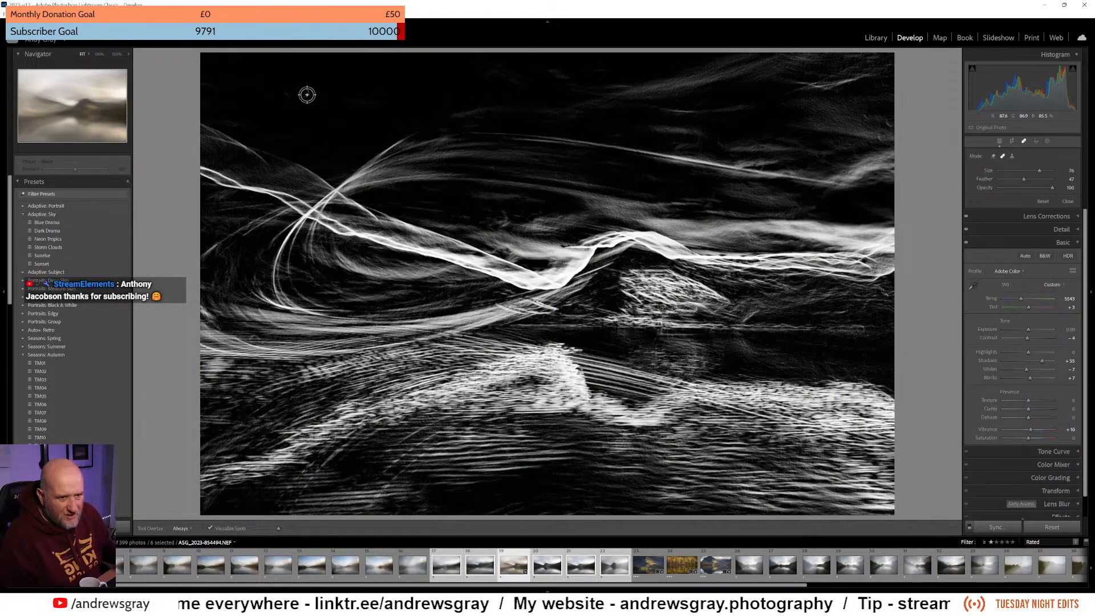
click(305, 94)
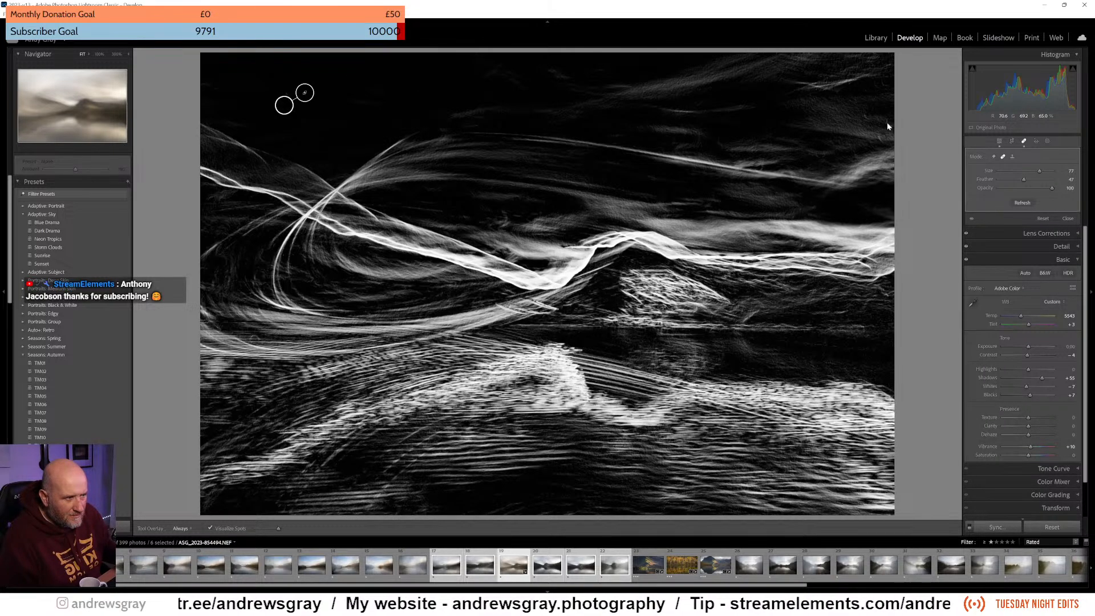
click(255, 338)
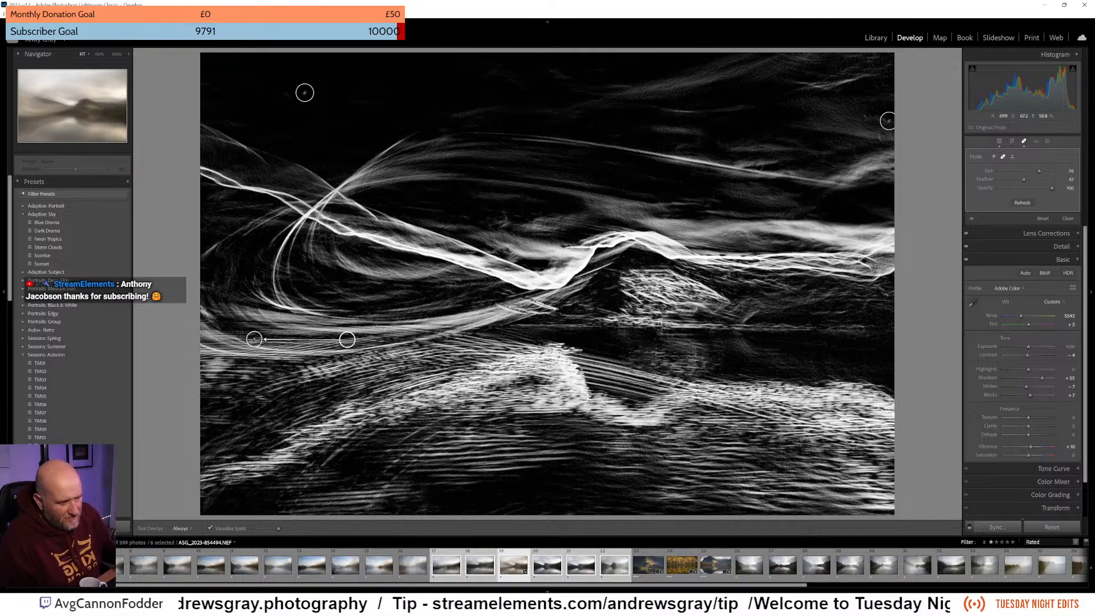
click(1000, 141)
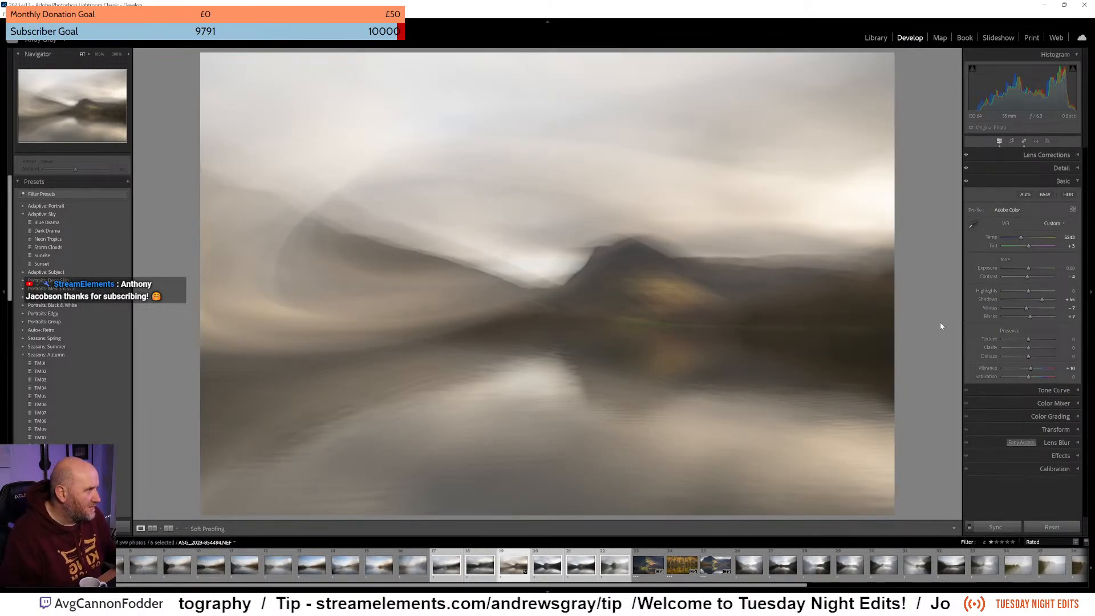
Synchronize the edited photo's Develop settings to the other selected photos.
click(996, 527)
click(696, 382)
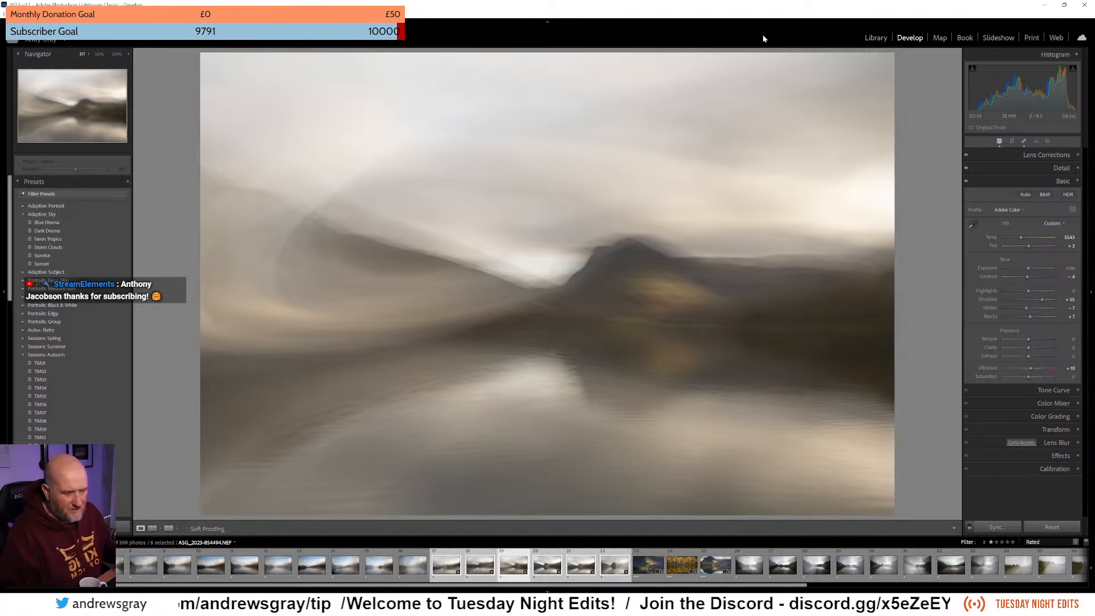
Review the synced lake photos one after another in the Library's full-size view.
click(874, 38)
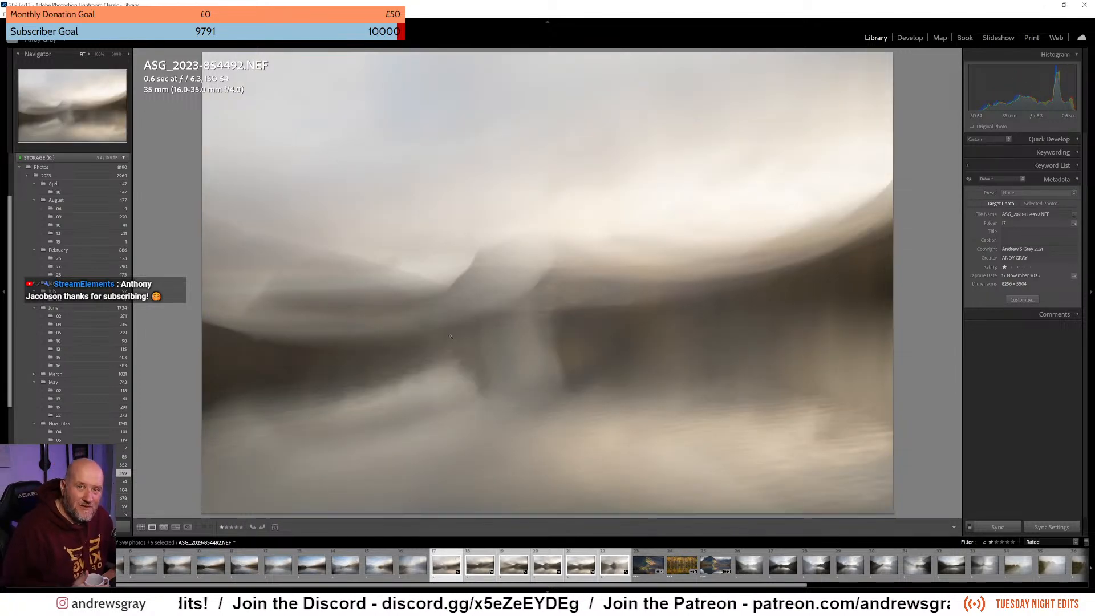
key(Right)
key(Right)
key(Left)
key(Left)
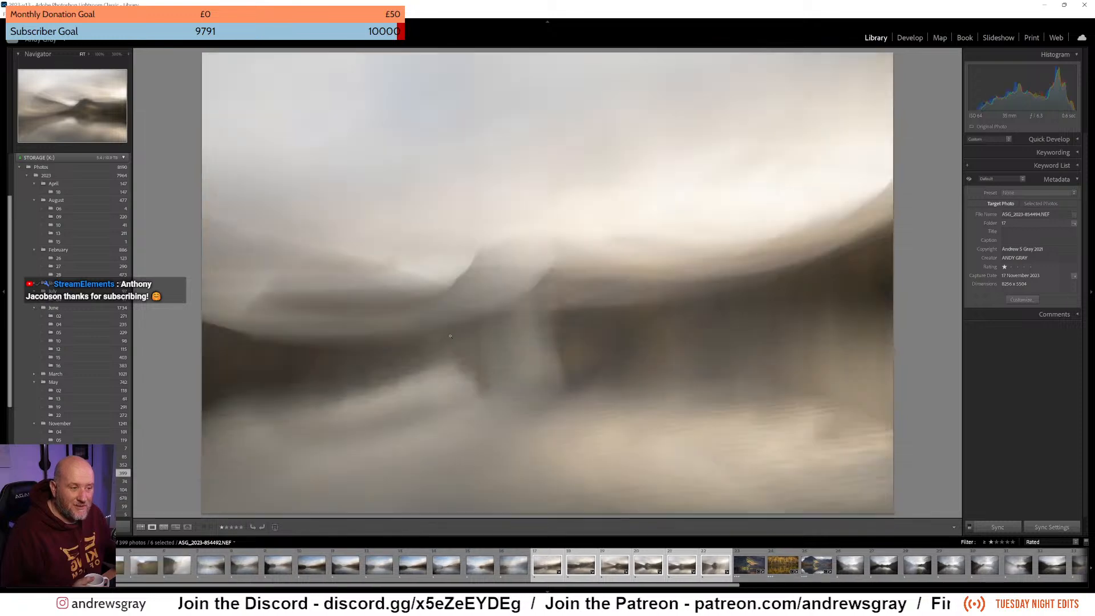
key(Right)
key(Right)
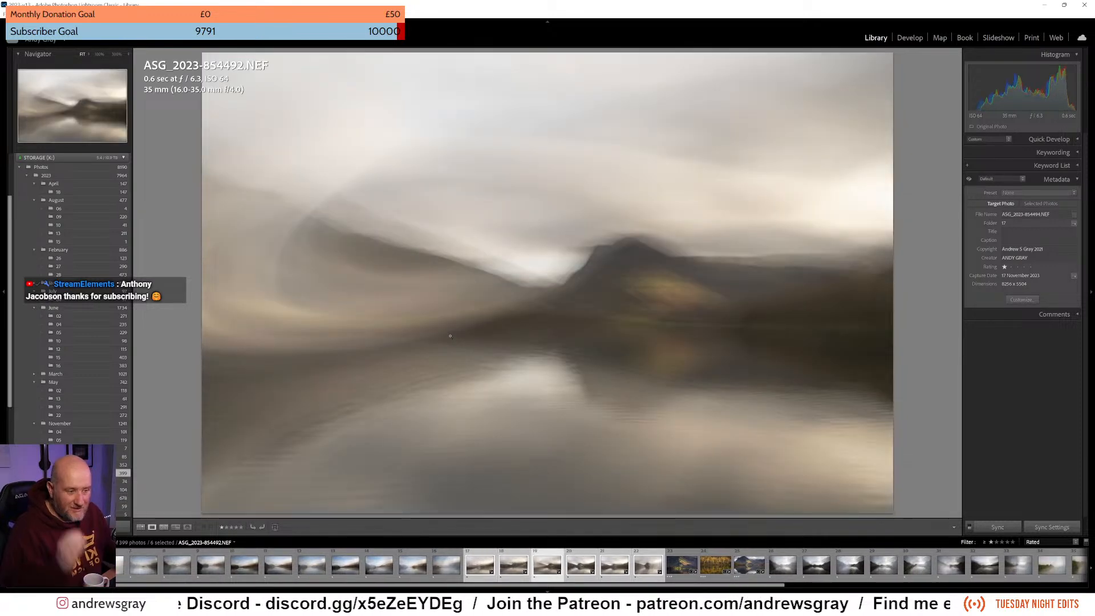
key(Right)
key(Right)
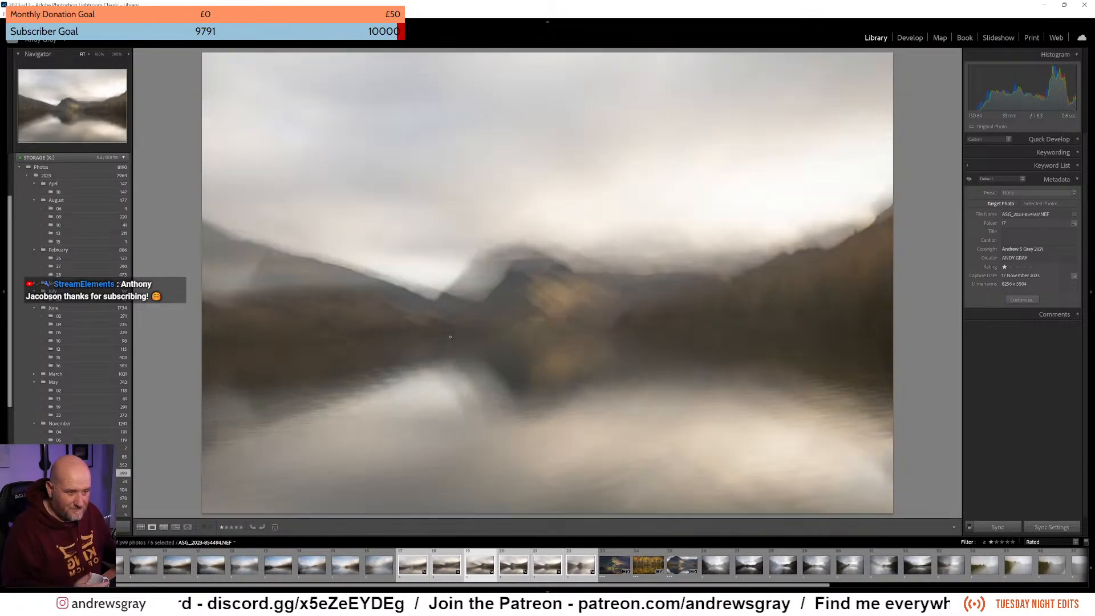
key(Right)
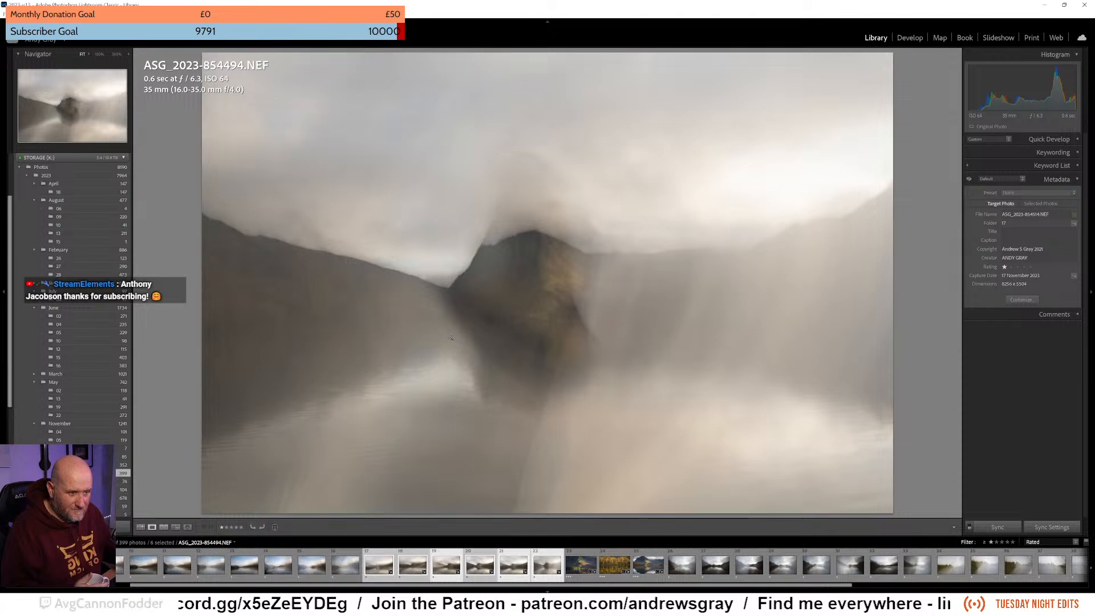
key(Left)
key(Left)
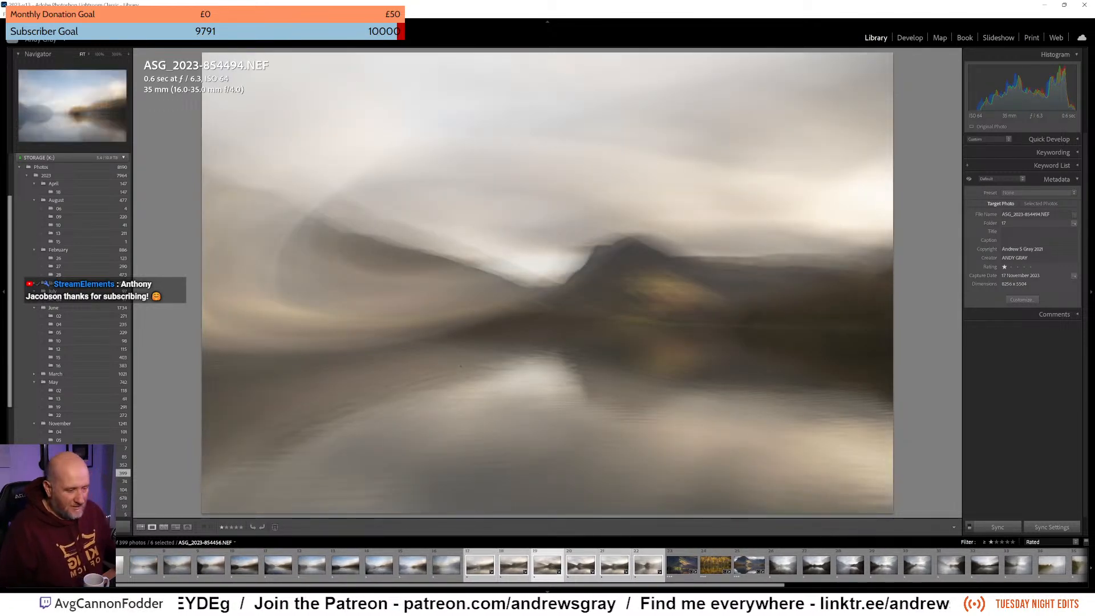
Make ASG_2023-854492.NEF the active photo, open the six selected photos as layers in Photoshop and maximize its window.
click(483, 565)
right_click(474, 286)
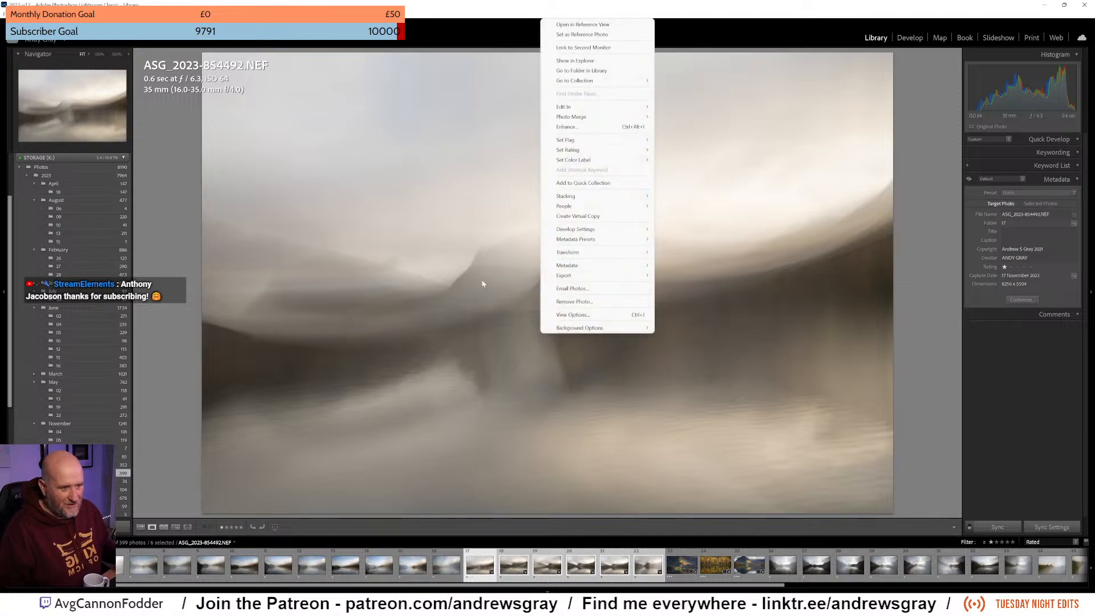
mouse_move(597, 105)
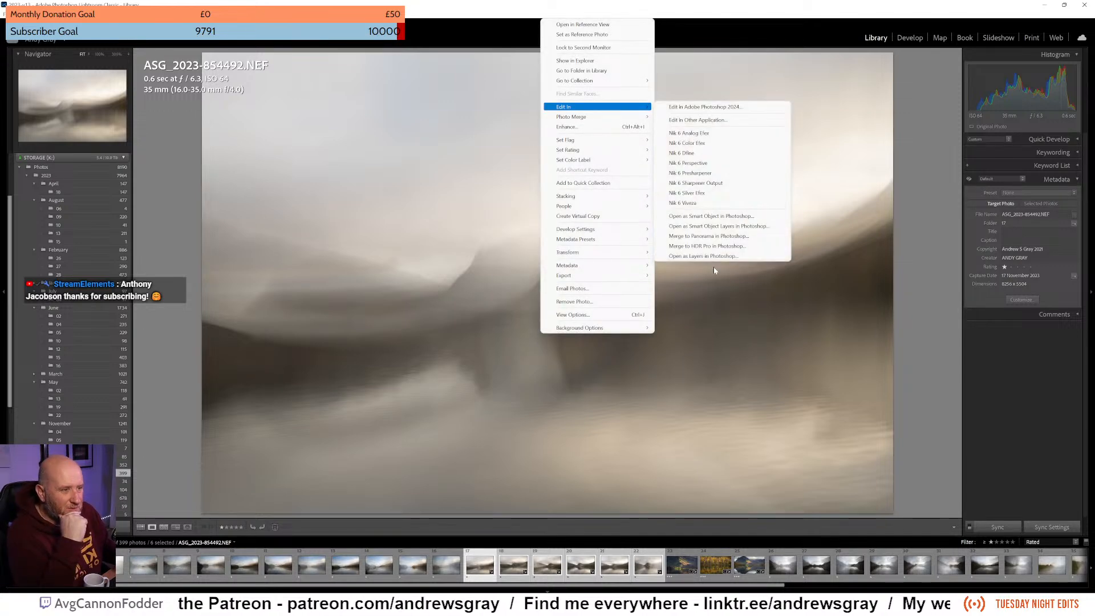
click(715, 254)
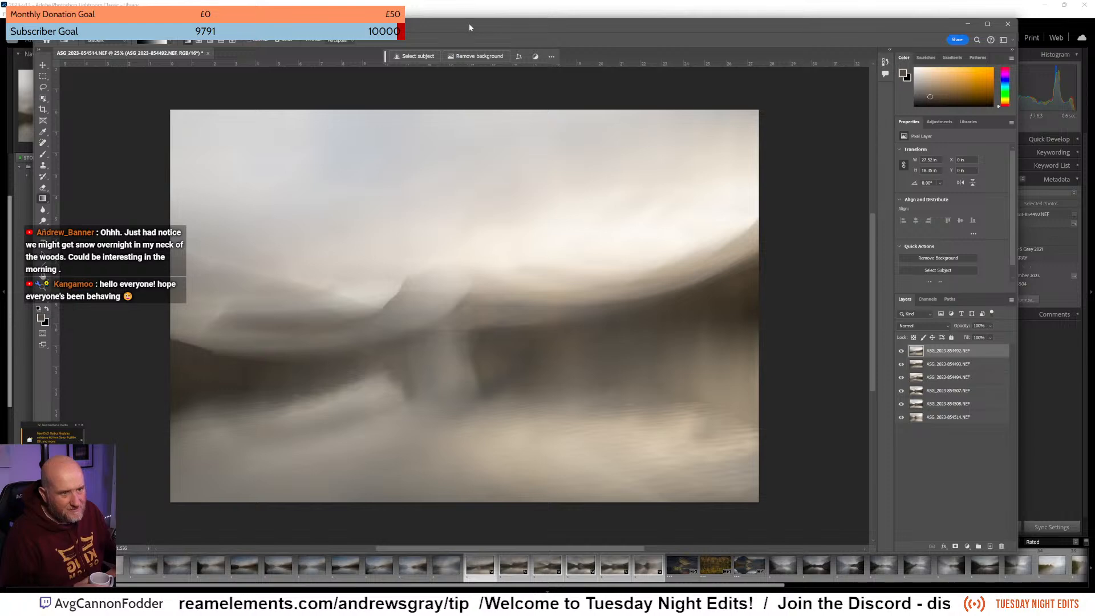
double_click(469, 23)
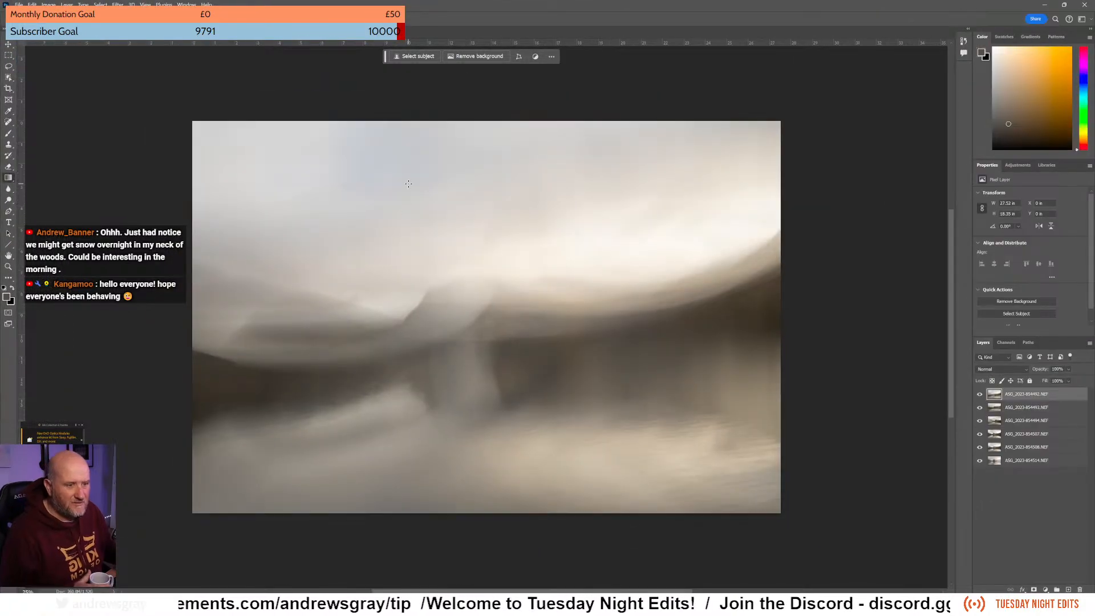
Select all six photo layers and set their blend mode to Soft Light.
shift+click(1025, 462)
click(1002, 369)
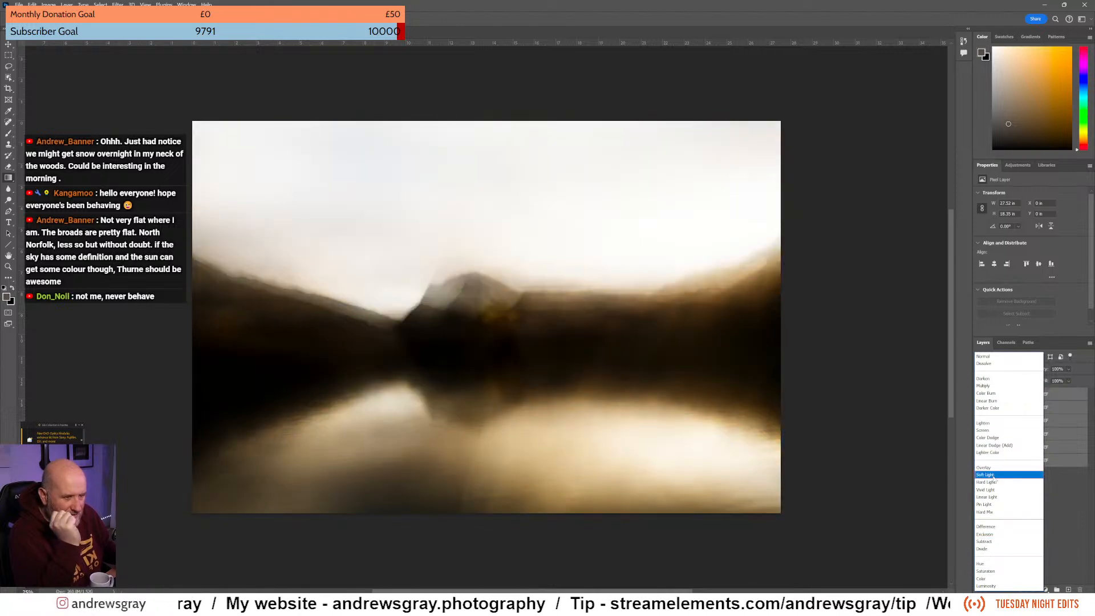
click(993, 475)
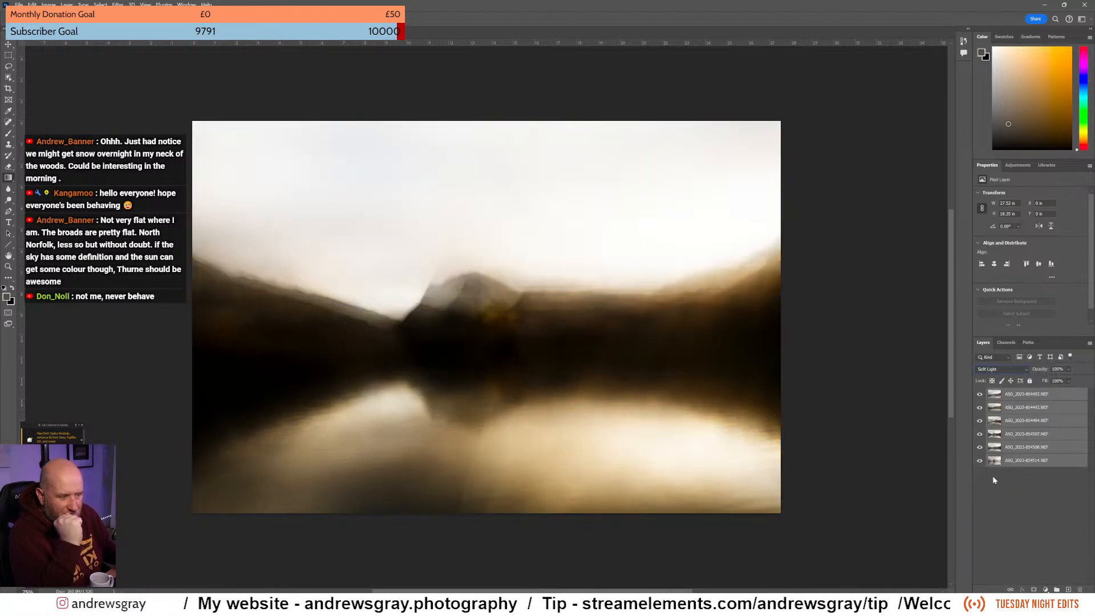
click(993, 369)
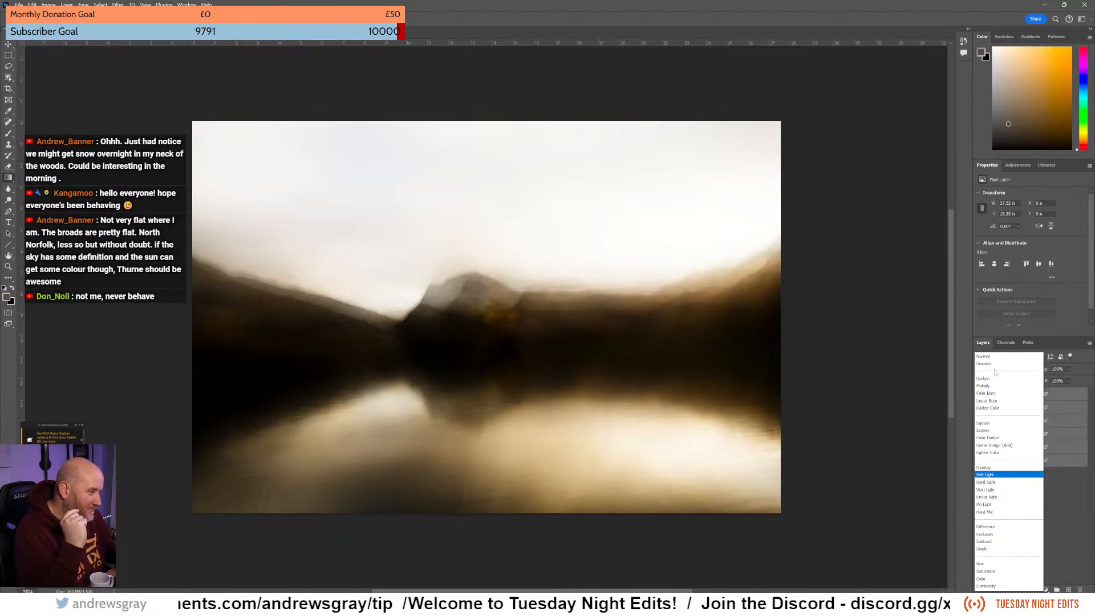
click(1067, 489)
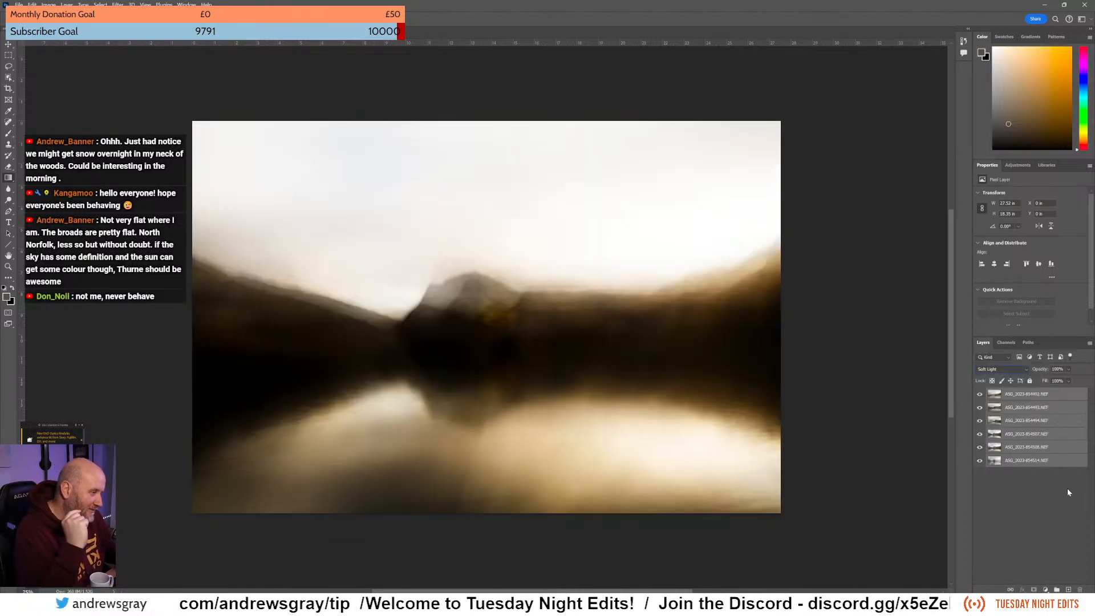
click(1014, 371)
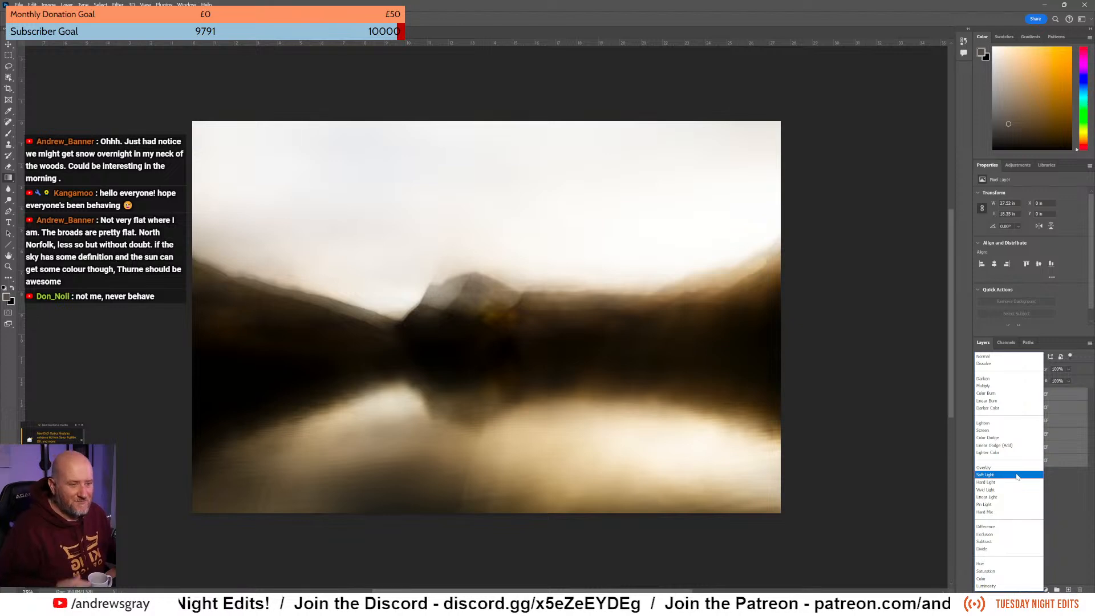
click(1015, 476)
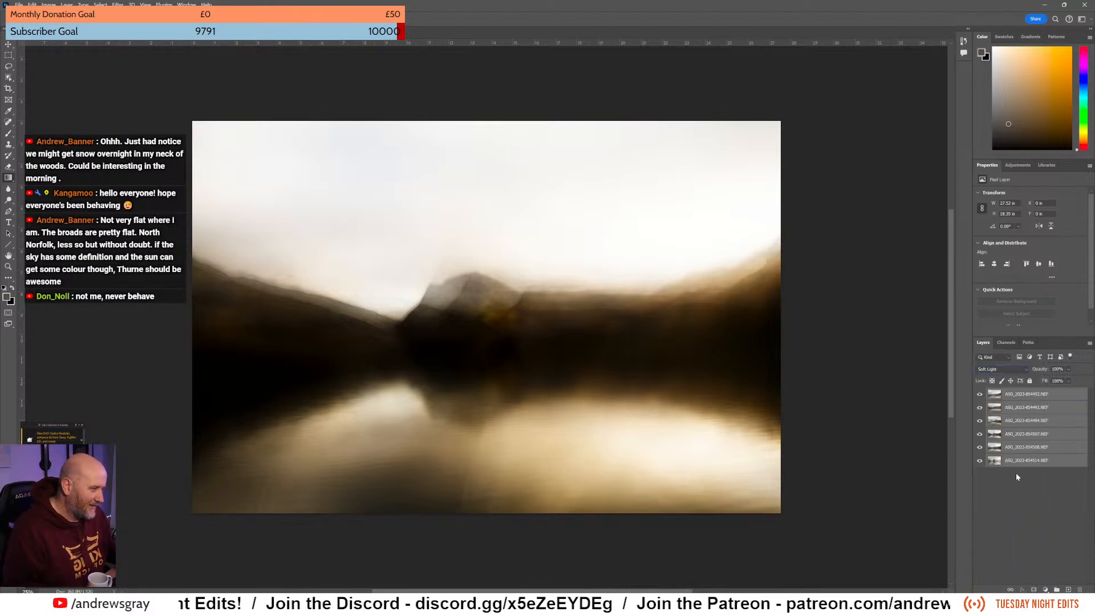
Hide the six photo layers one after another from the top down, comparing the blend with and without the fifth layer.
click(980, 394)
click(980, 407)
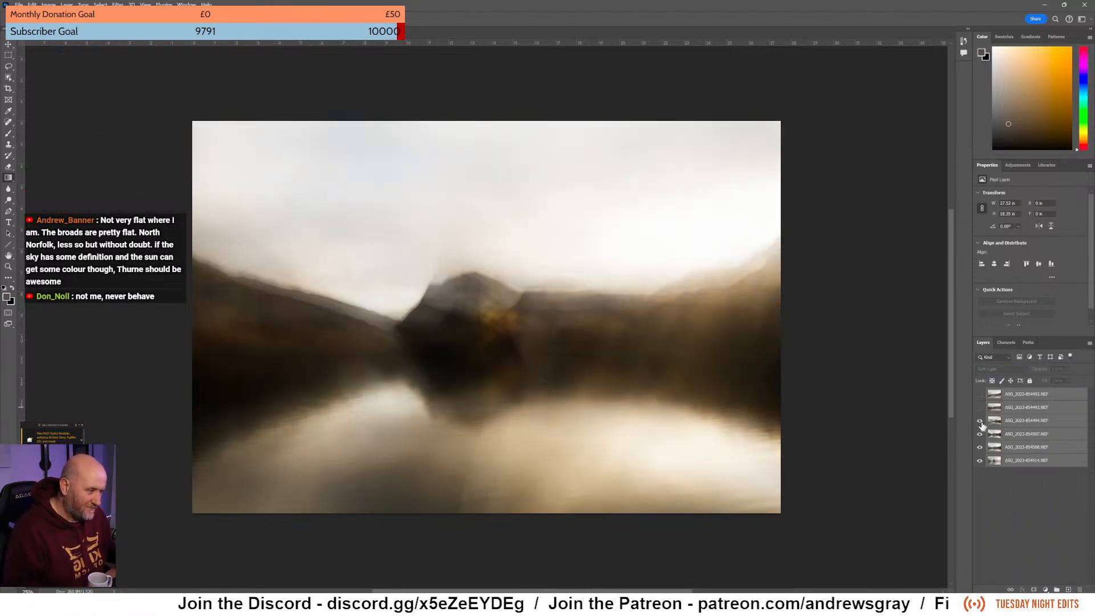
click(980, 421)
click(980, 433)
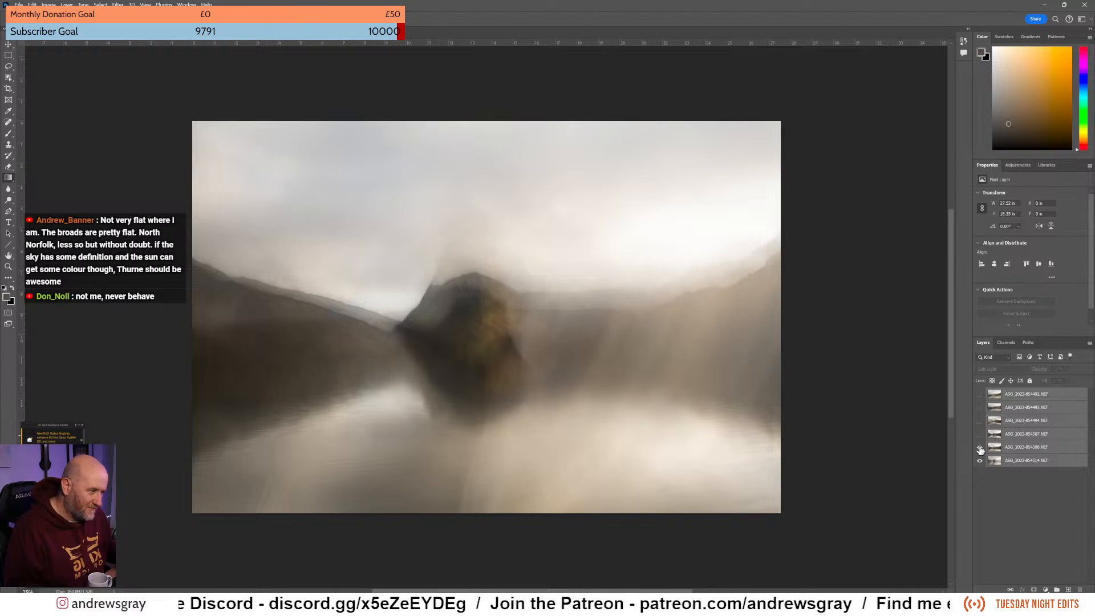
click(980, 447)
click(979, 448)
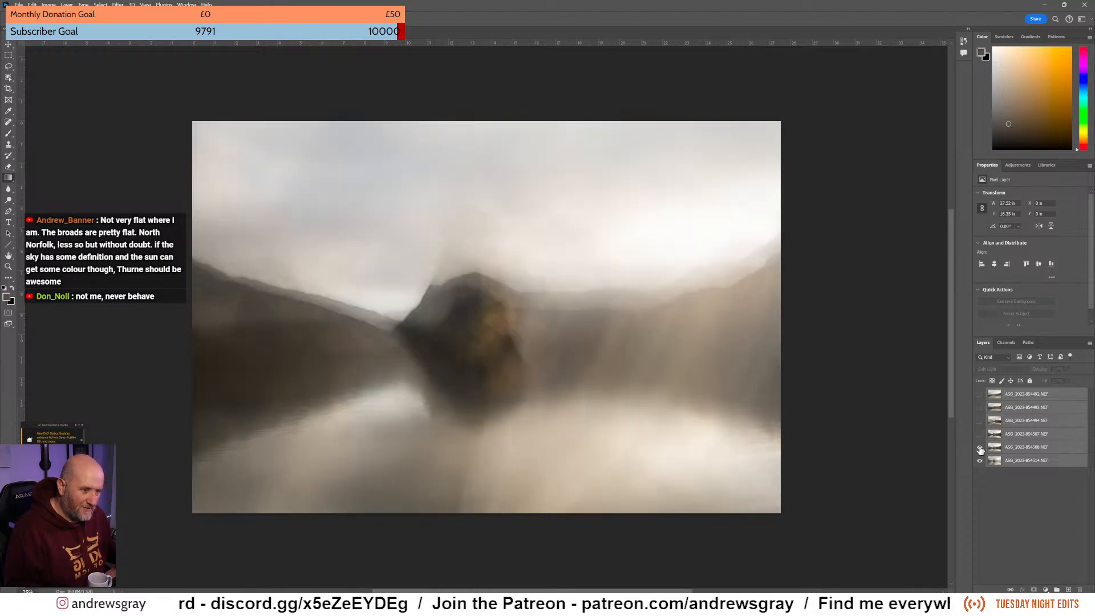
click(979, 448)
click(979, 460)
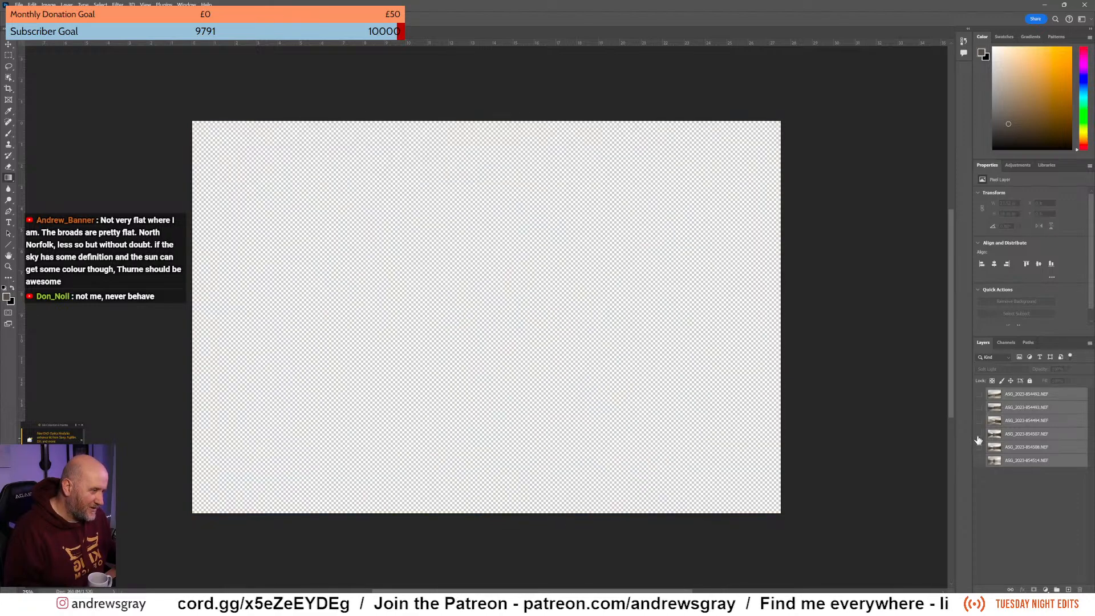
Show the fourth layer, try the third and second layers over it, and leave only the top layer visible with it.
click(979, 434)
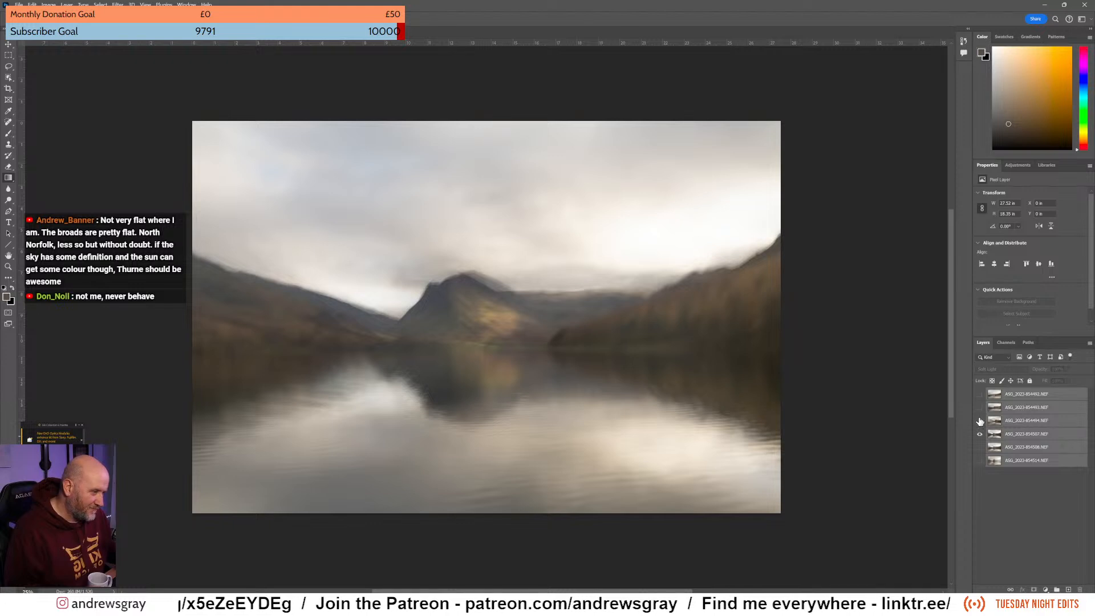
click(979, 421)
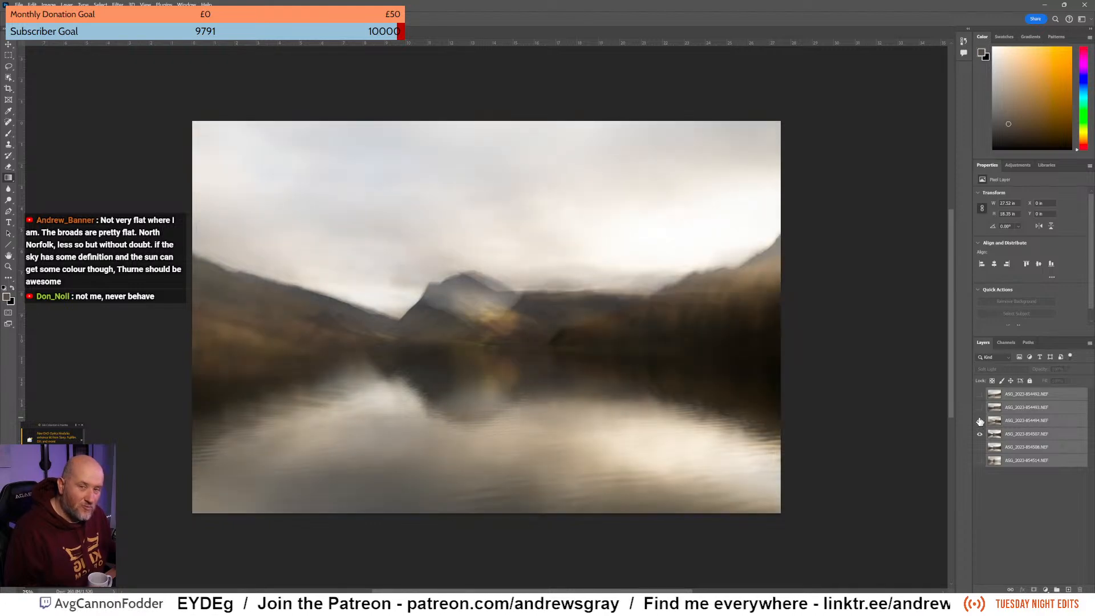
click(980, 420)
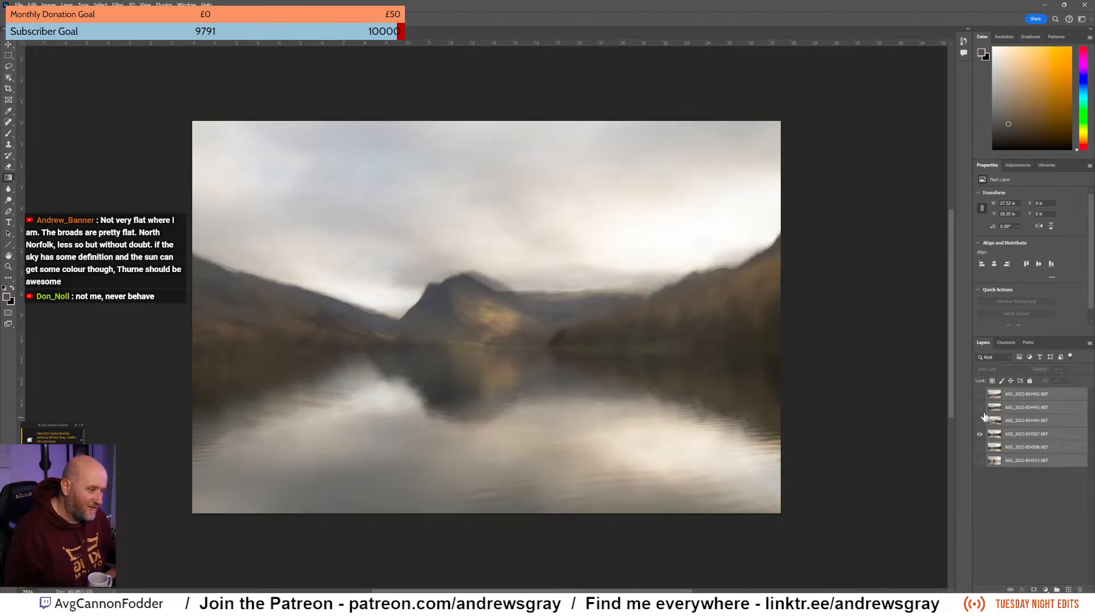
click(980, 407)
click(980, 408)
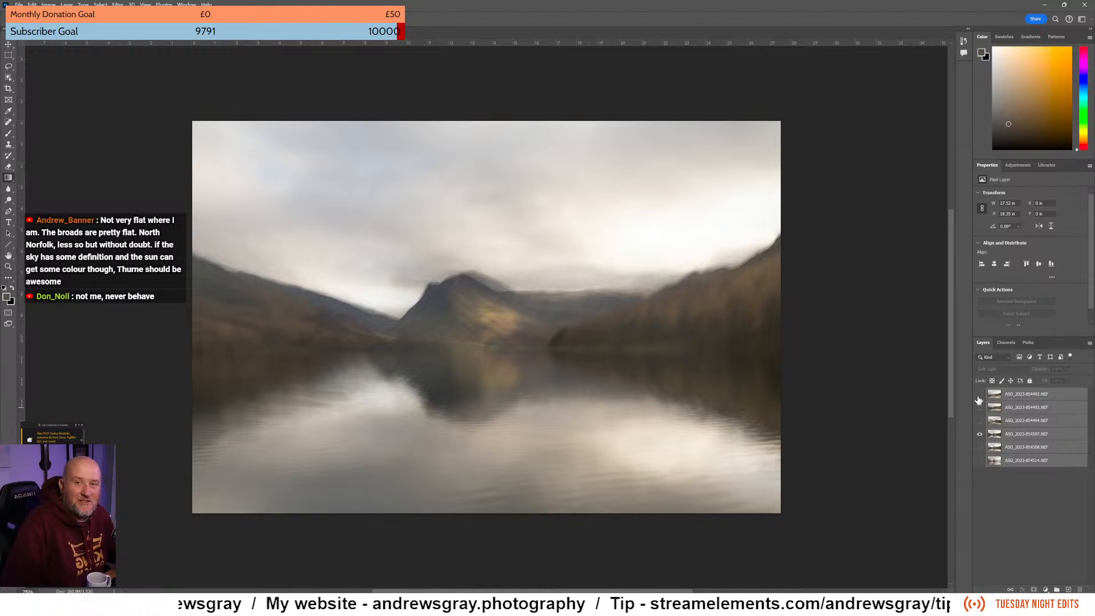
click(980, 395)
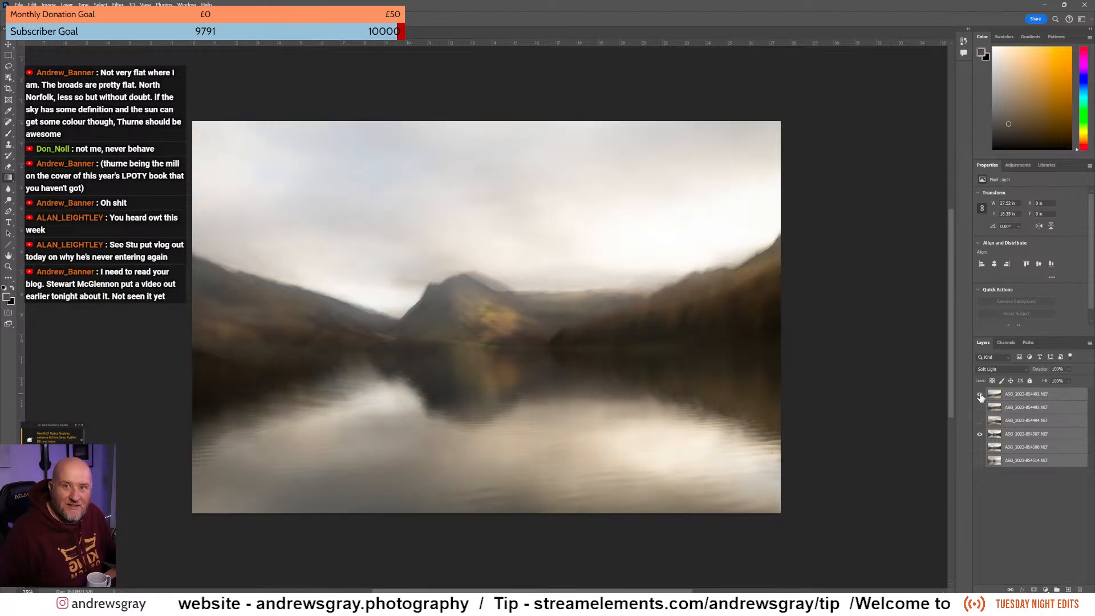
Move the top photo layer about 1.8 in to the left with the Move tool.
click(1016, 401)
click(8, 45)
drag(540, 336, 504, 339)
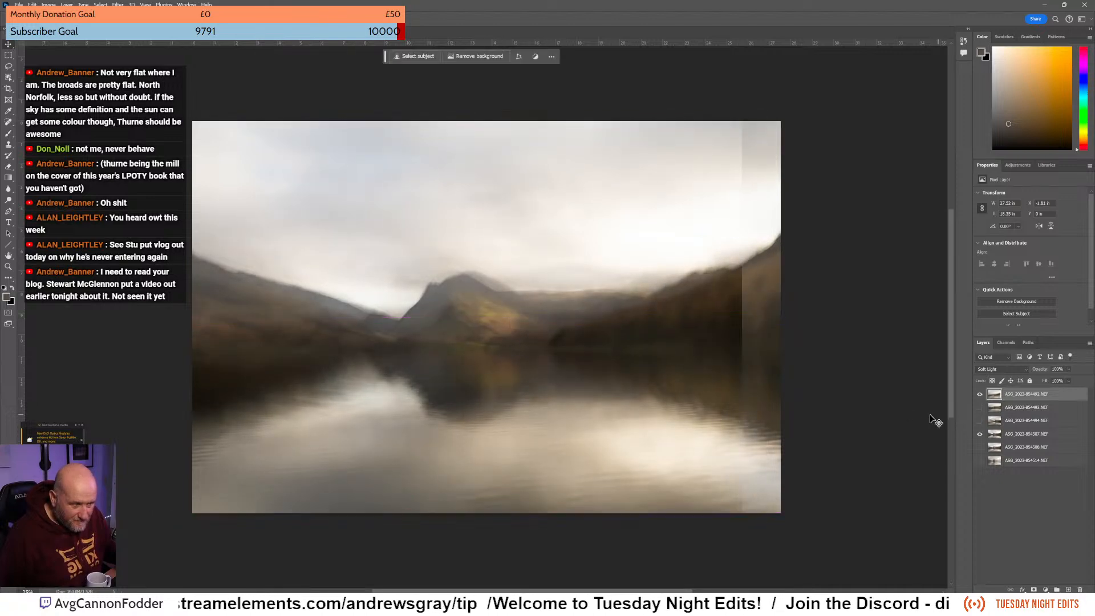
Set the blend mode of all six photo layers to Multiply and clear the layer selection.
shift+click(1026, 460)
click(1001, 369)
click(1000, 379)
click(1024, 484)
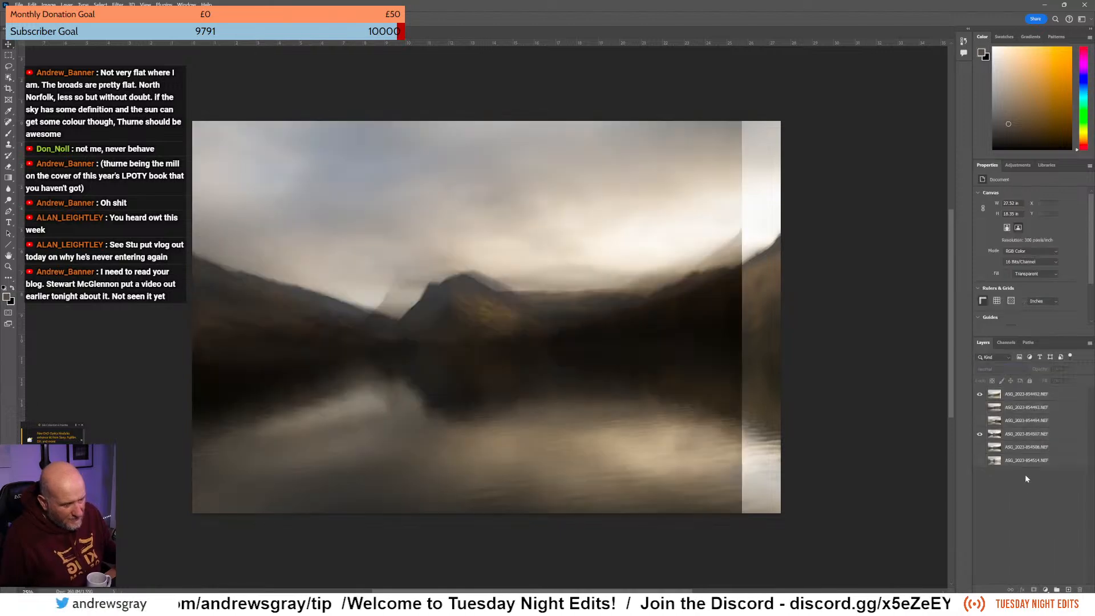
Show the fifth layer in place of the top one and move it about 1 in left and 0.9 in up.
click(981, 396)
click(980, 396)
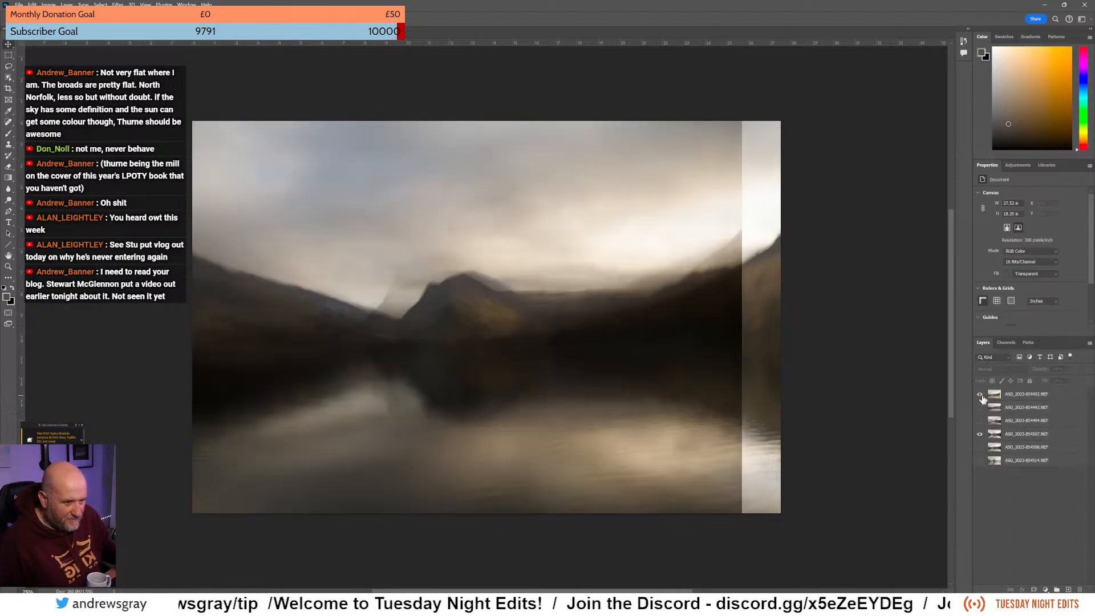
click(980, 396)
click(979, 447)
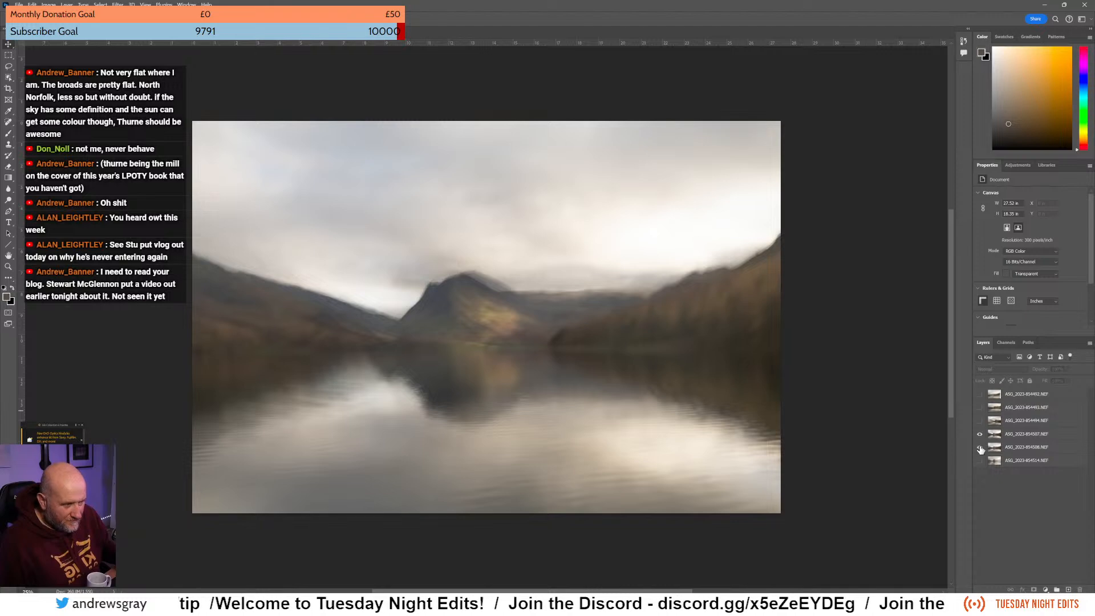
click(1024, 449)
drag(709, 428, 689, 408)
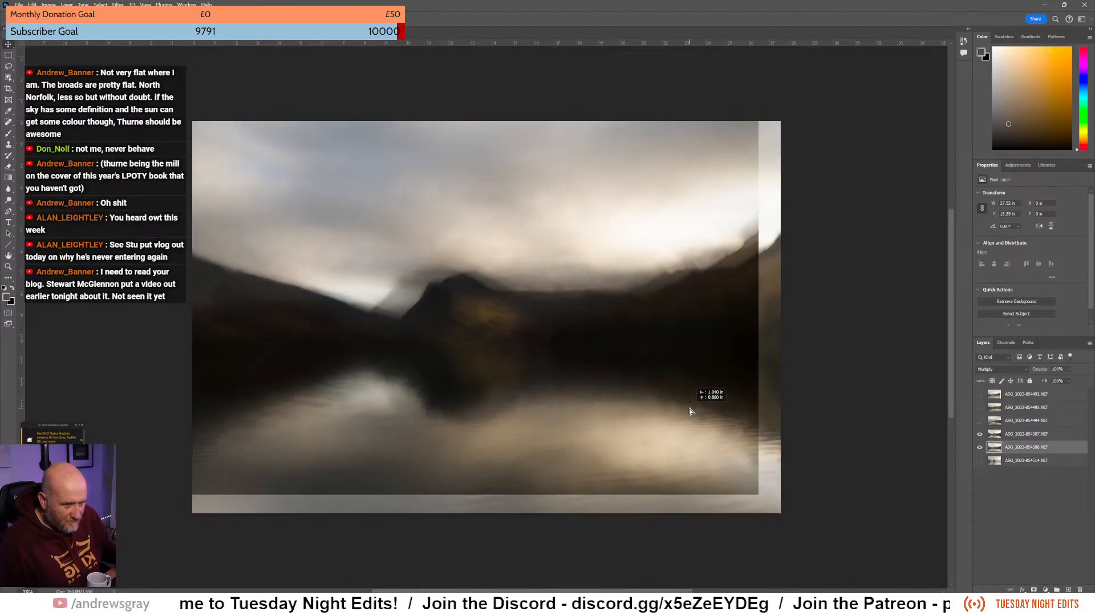
Show the bottom layer, compare it with the fourth and fifth layers, and leave only the bottom layer visible.
click(979, 461)
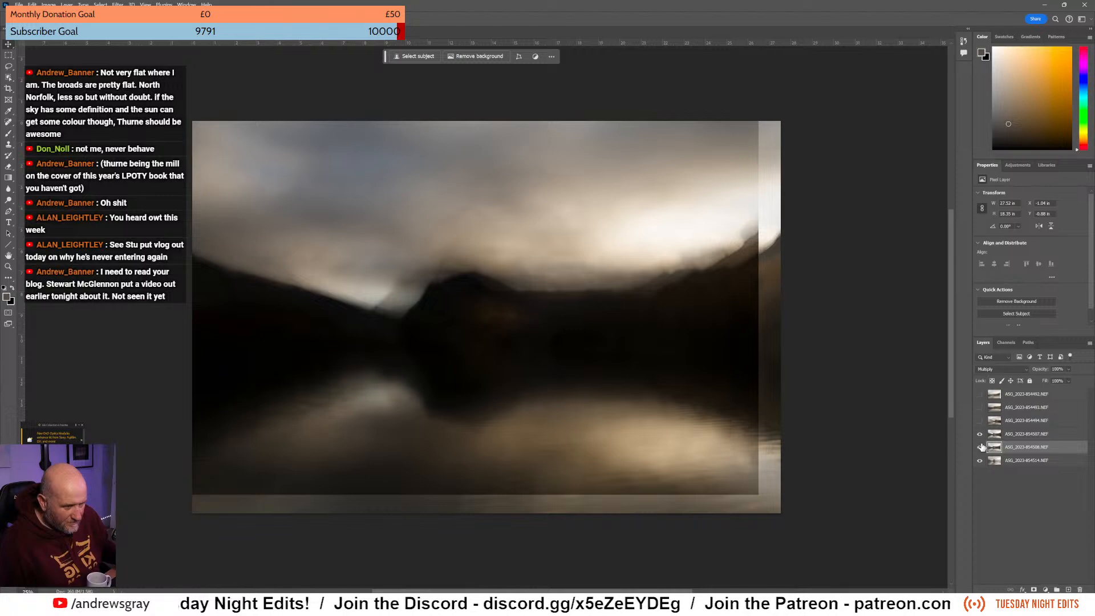
click(979, 447)
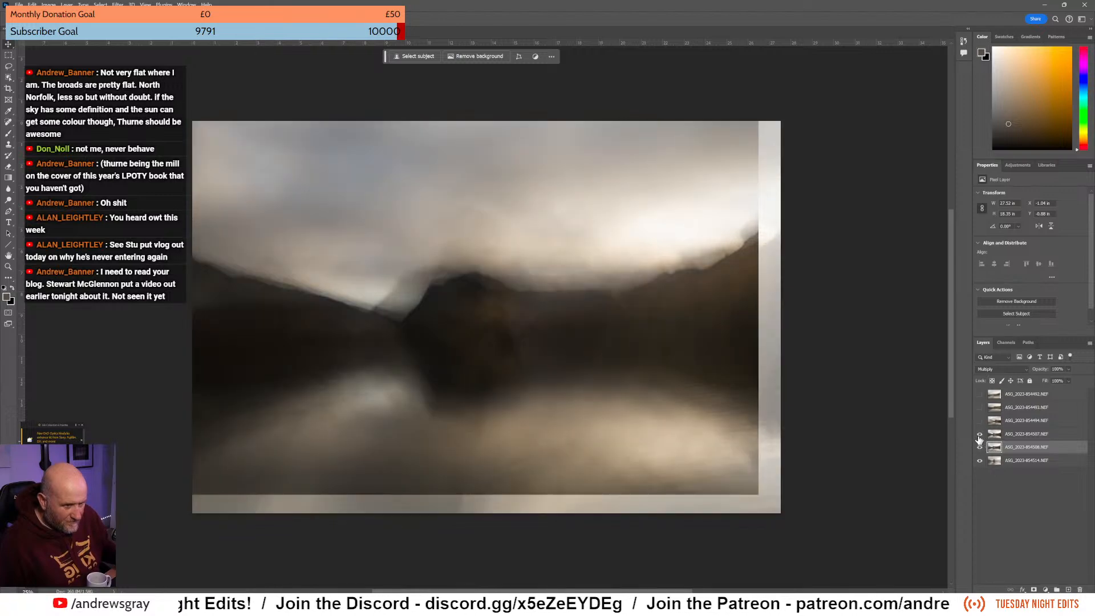
click(979, 447)
click(980, 447)
click(1015, 462)
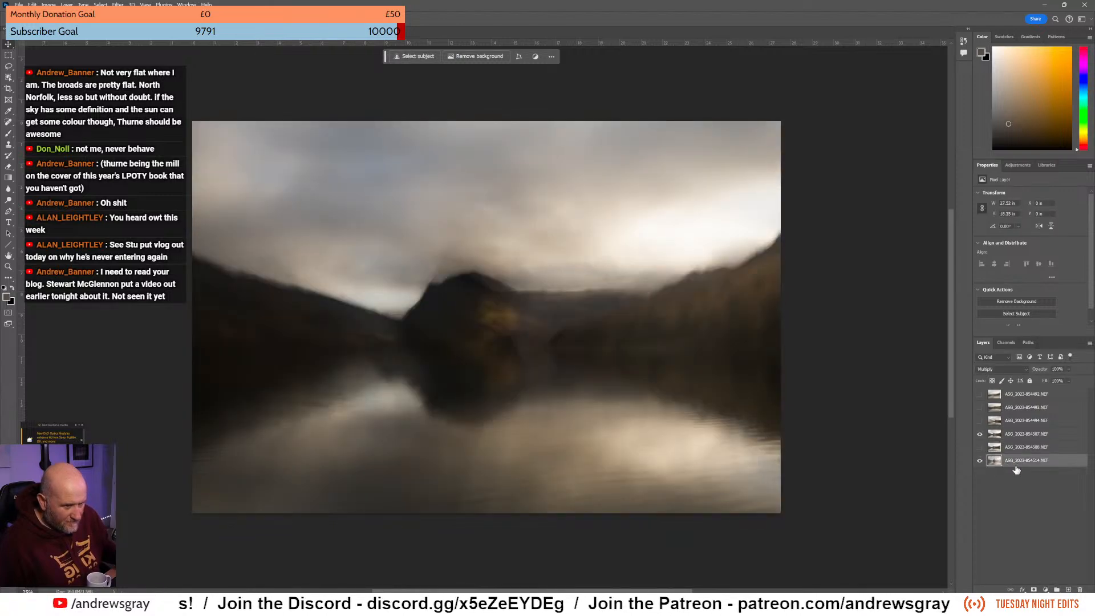
mouse_move(882, 473)
mouse_down()
mouse_move(872, 471)
mouse_move(881, 470)
mouse_up()
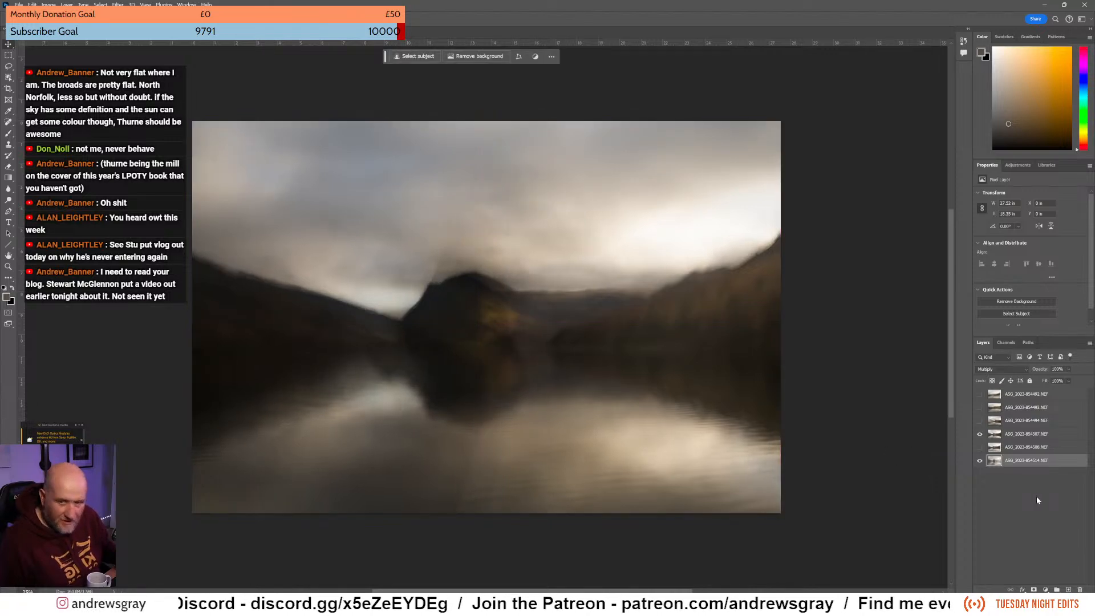
click(980, 433)
click(979, 447)
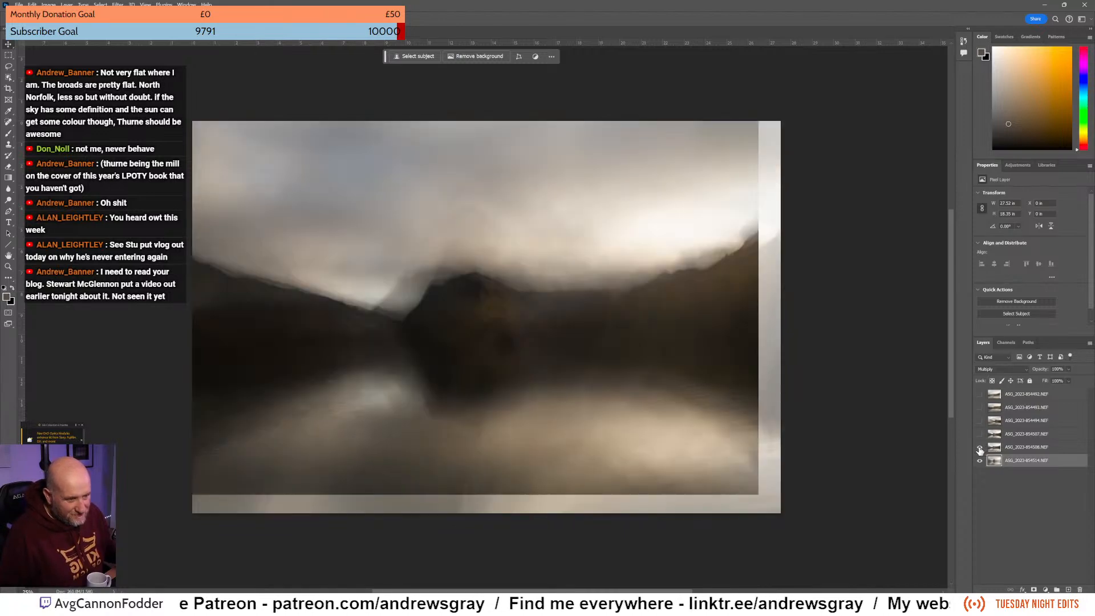
click(979, 449)
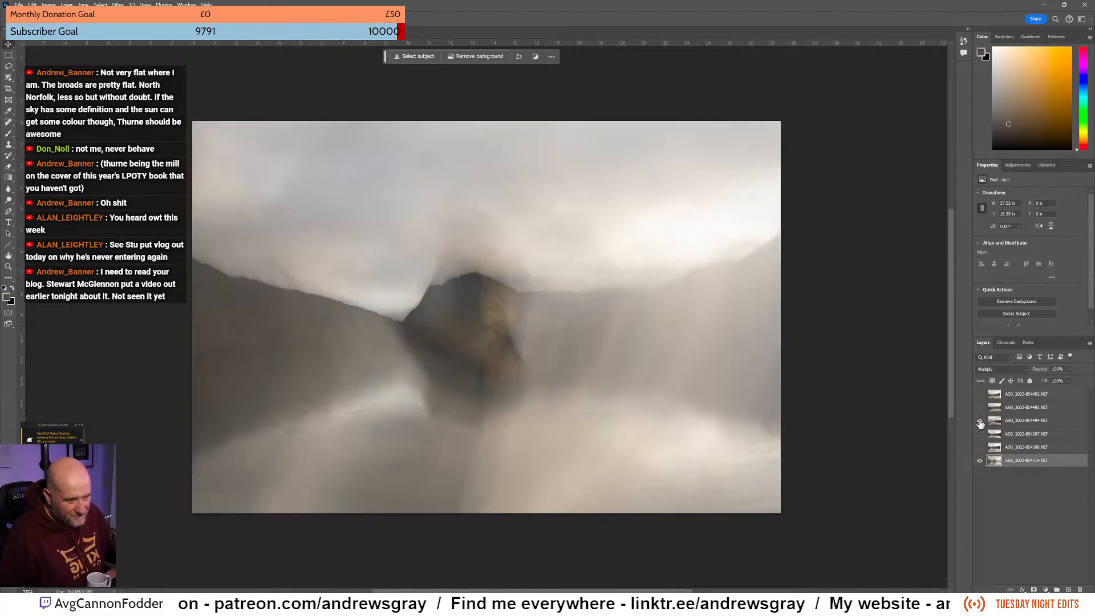
Show the third layer over the bottom one and move it about 3.9 in left and 0.2 in up.
click(979, 421)
click(980, 421)
click(979, 421)
click(1019, 421)
drag(658, 387, 589, 389)
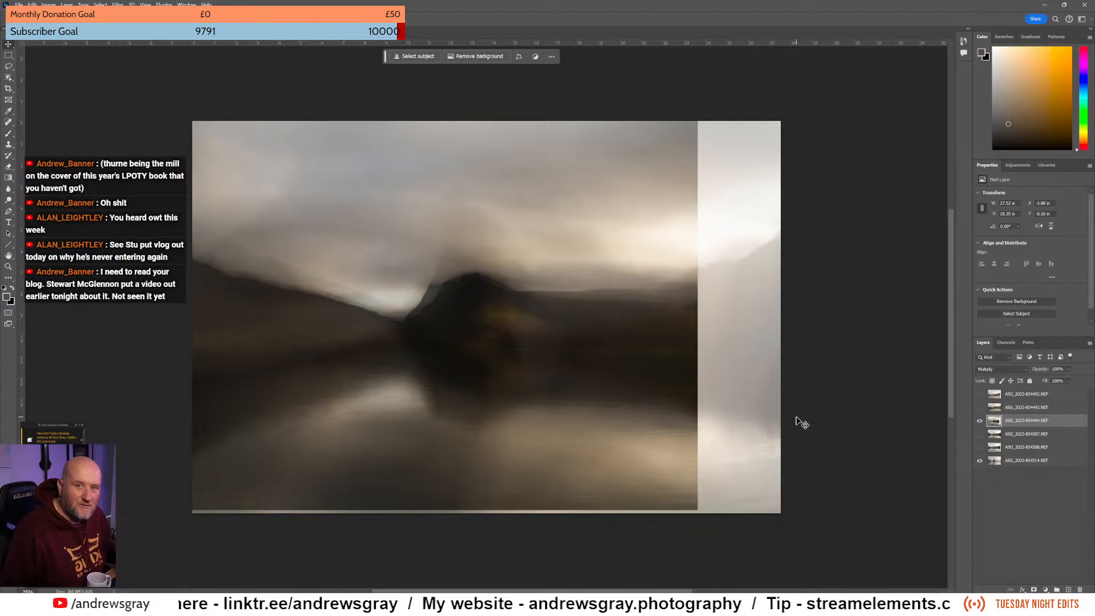
Show the second layer in place of the third and move it about 1.7 in left and 0.2 in down.
click(979, 407)
click(979, 420)
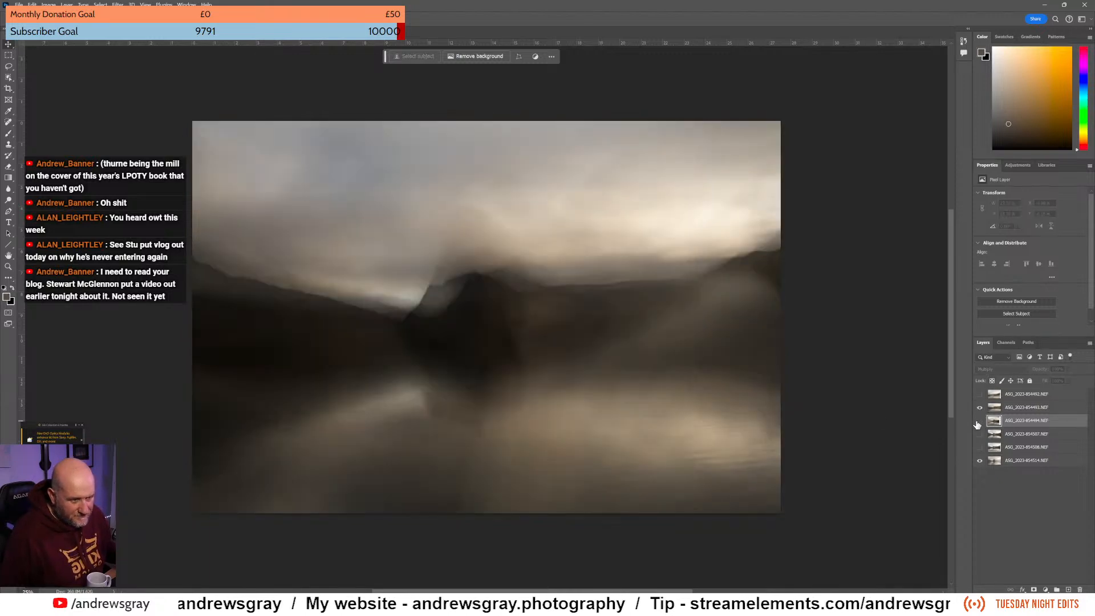
click(1014, 409)
drag(767, 422, 736, 427)
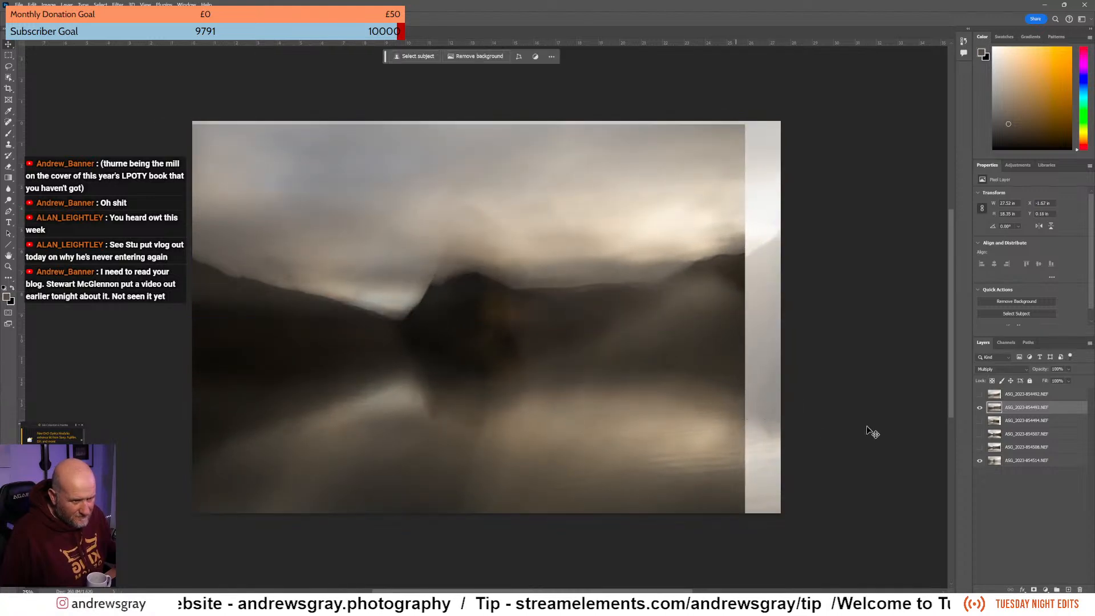
Show the top layer in place of the second and move it back right until it fills the canvas.
click(980, 393)
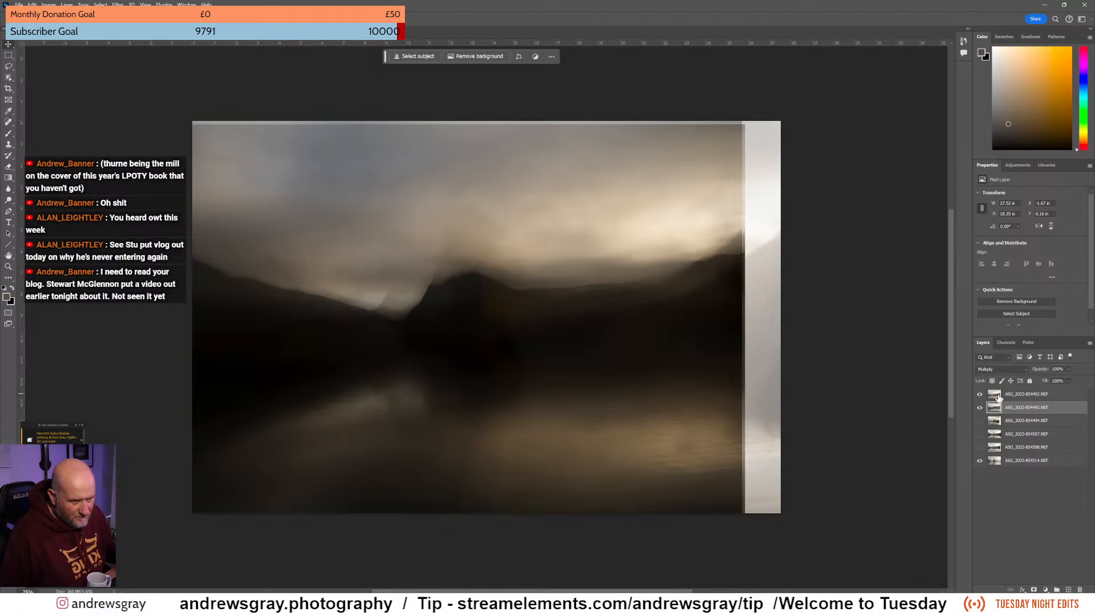
click(979, 407)
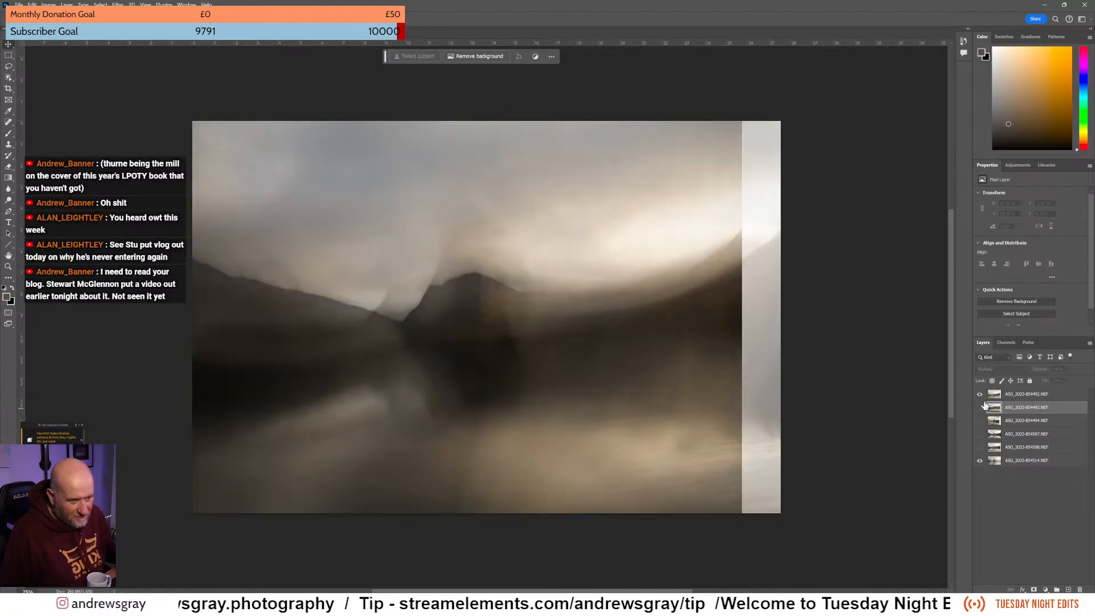
click(1024, 394)
drag(708, 418, 745, 422)
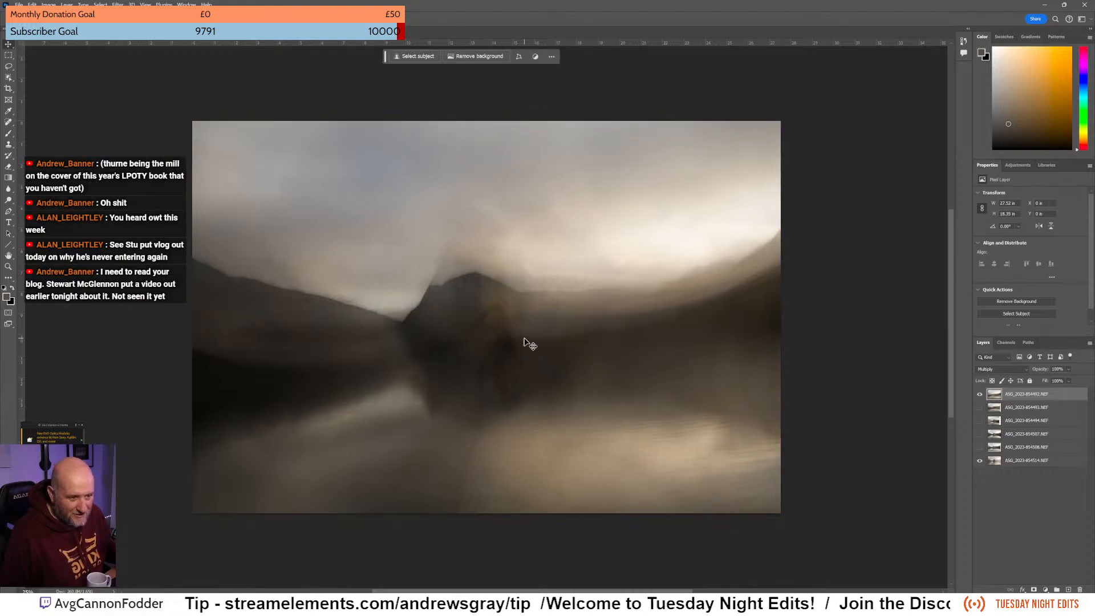
mouse_move(633, 396)
mouse_down()
mouse_move(611, 384)
mouse_move(595, 393)
mouse_move(631, 396)
mouse_move(625, 388)
mouse_up()
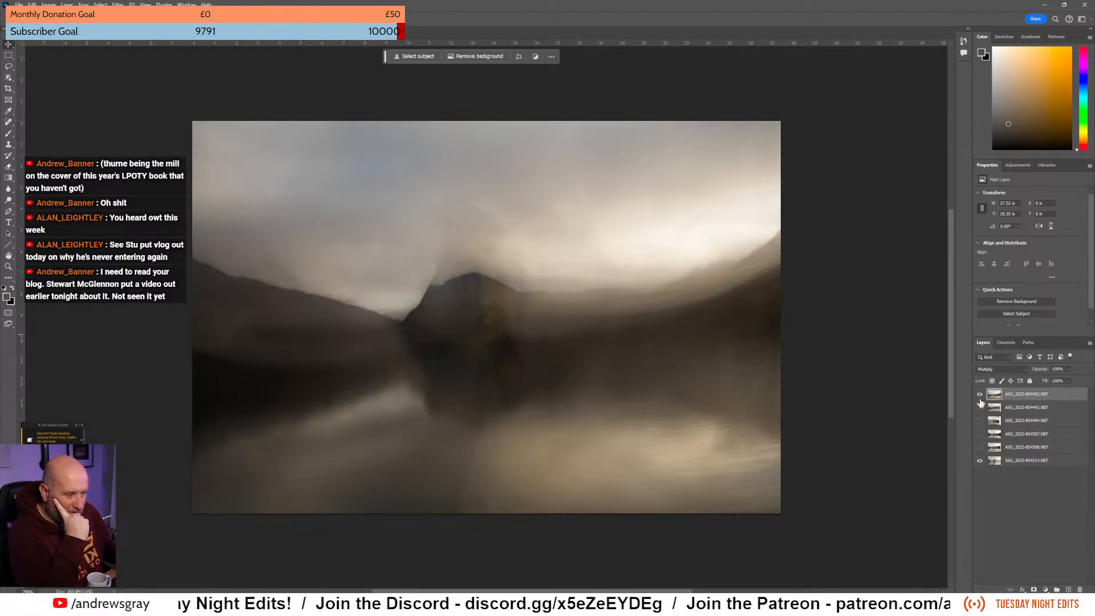
Select all six photo layers and set their blend mode to Darken.
shift+click(1025, 462)
click(997, 369)
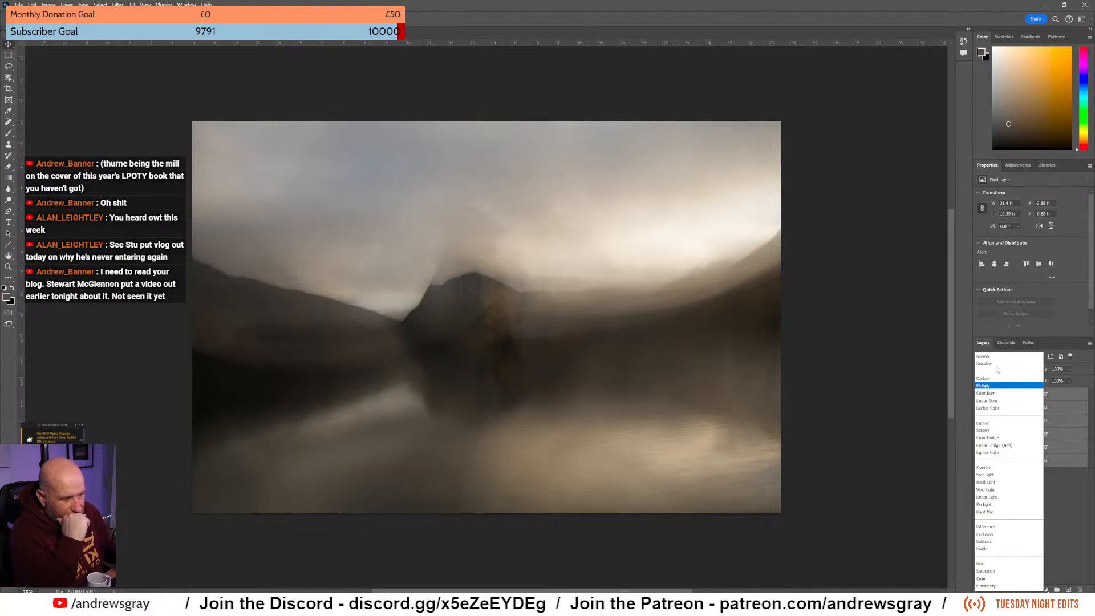
click(995, 363)
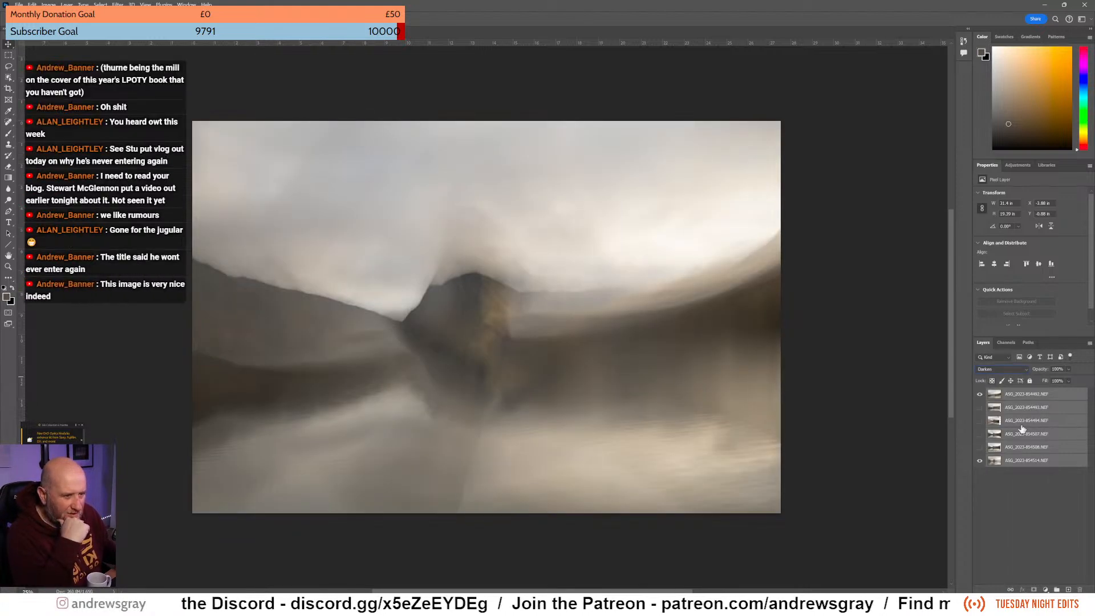
Show the second, third and fourth layers in the blend, checking the image with and without the fourth.
click(980, 407)
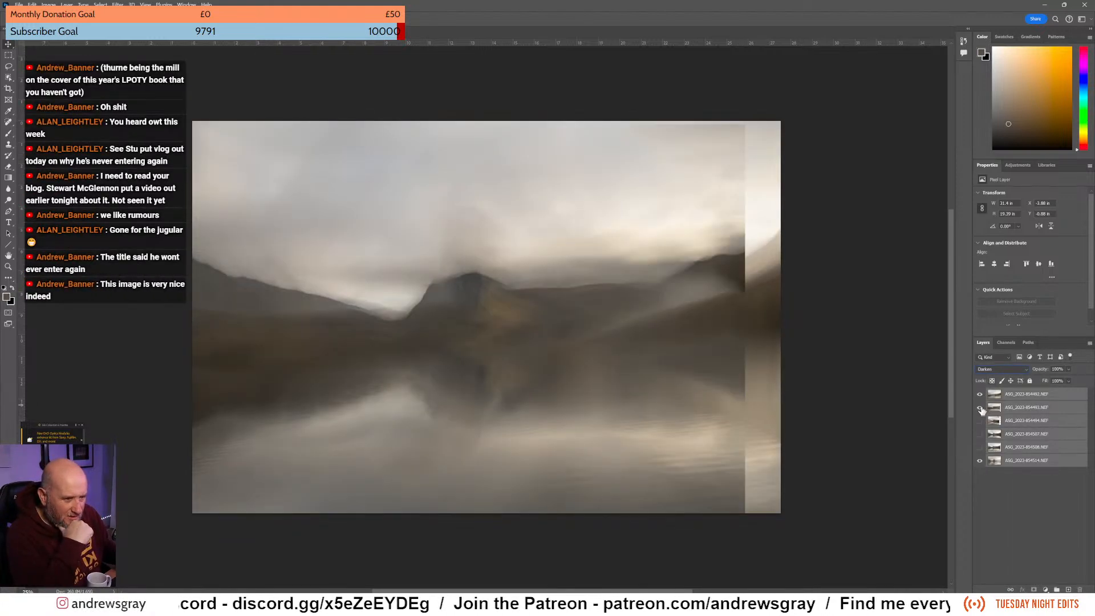
click(980, 420)
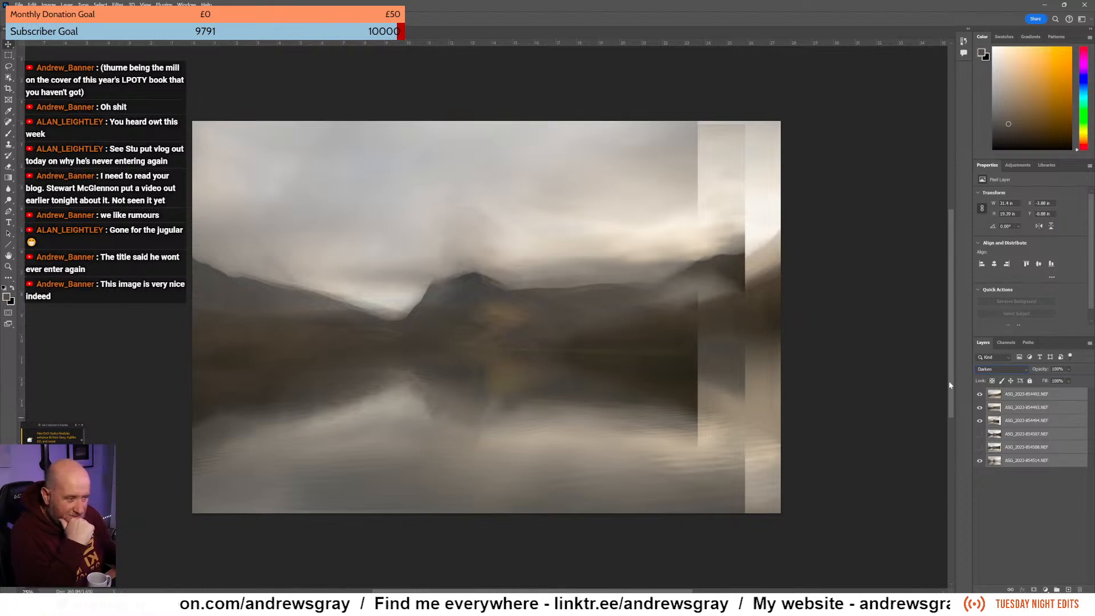
click(980, 437)
click(980, 436)
click(980, 434)
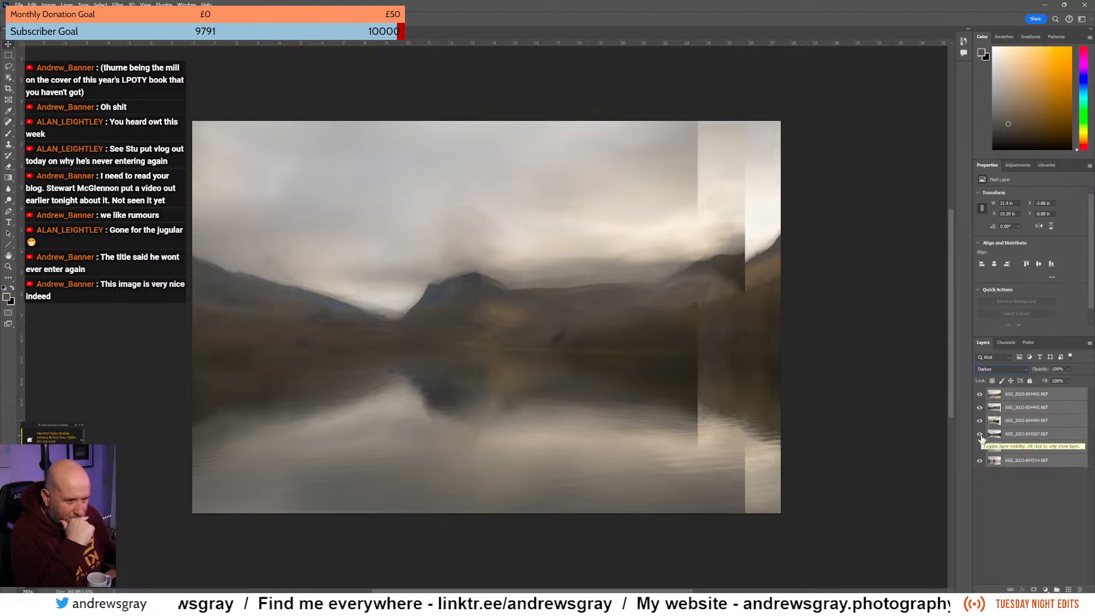
Compare the composite with and without the fifth layer, leaving that layer hidden.
click(979, 448)
click(979, 449)
click(980, 449)
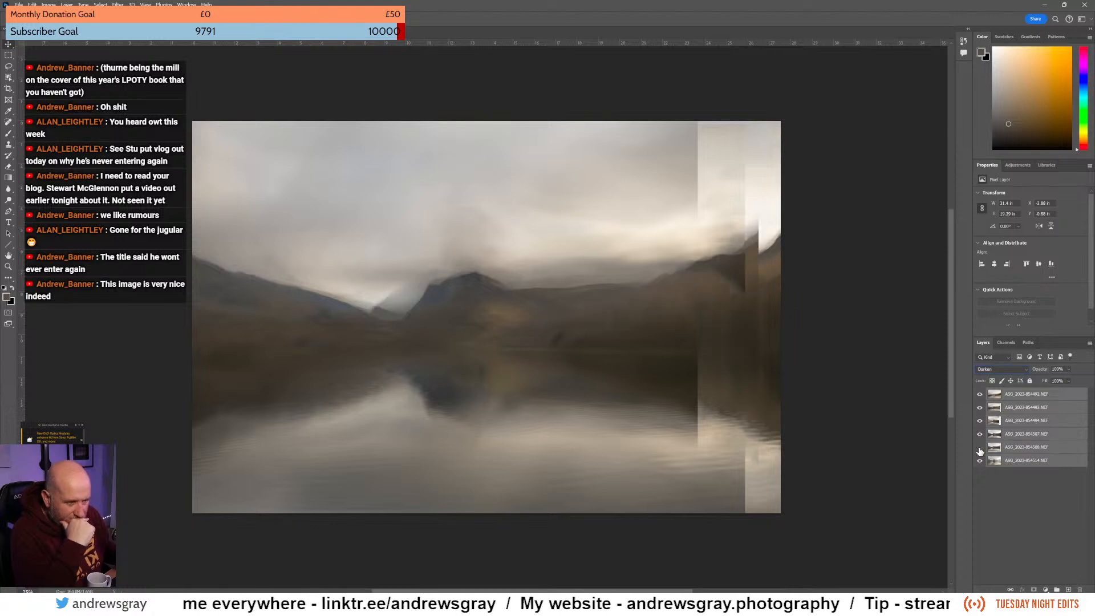
click(980, 449)
click(980, 449)
click(980, 449)
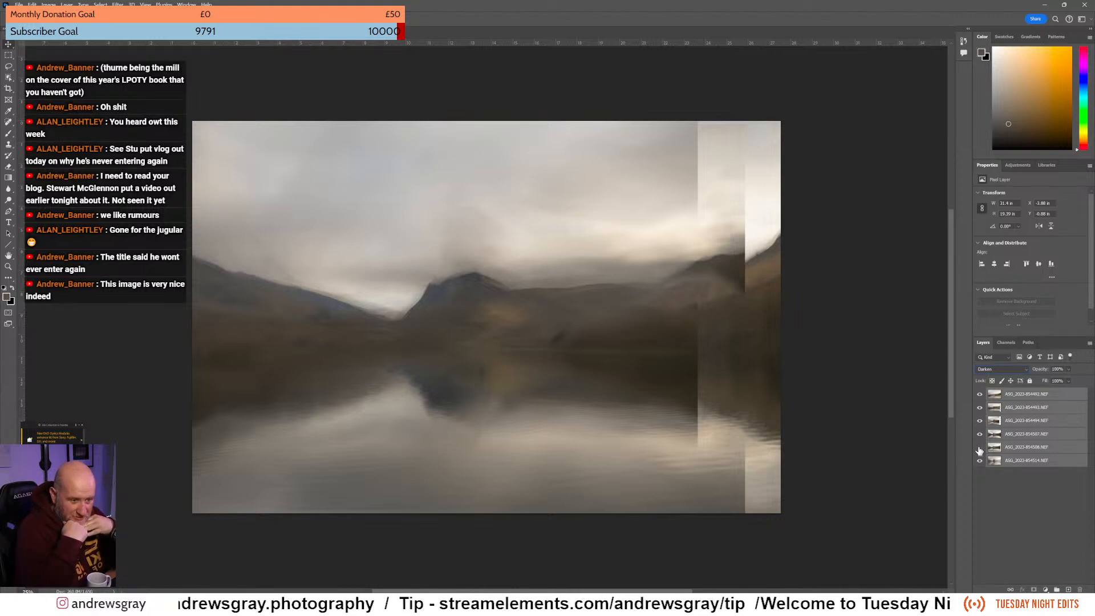
click(978, 448)
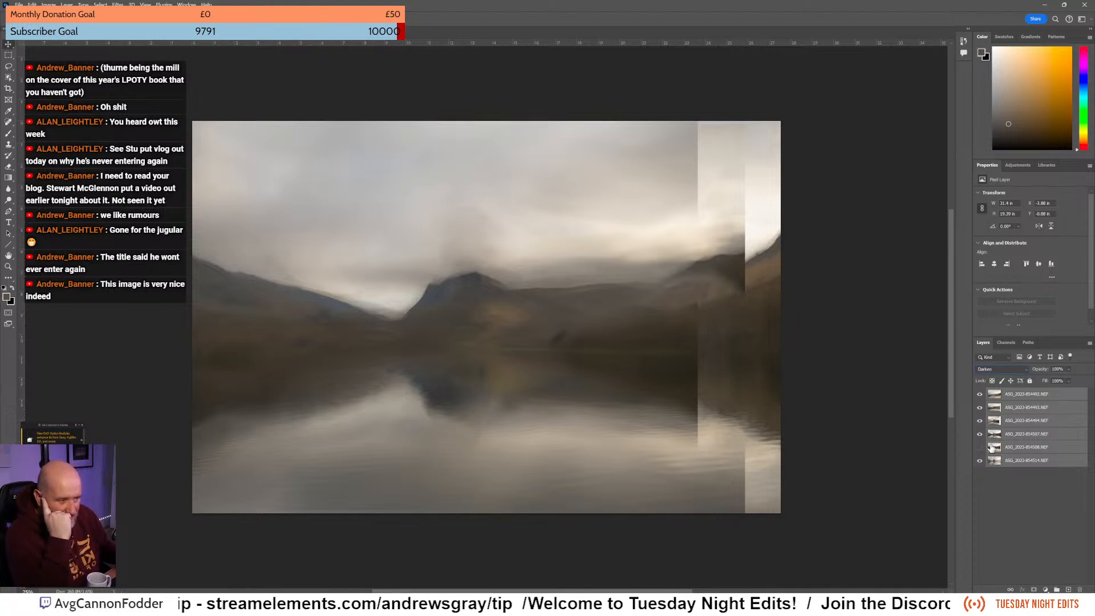
Compare the composite with and without the third layer, leaving that layer shown.
click(979, 420)
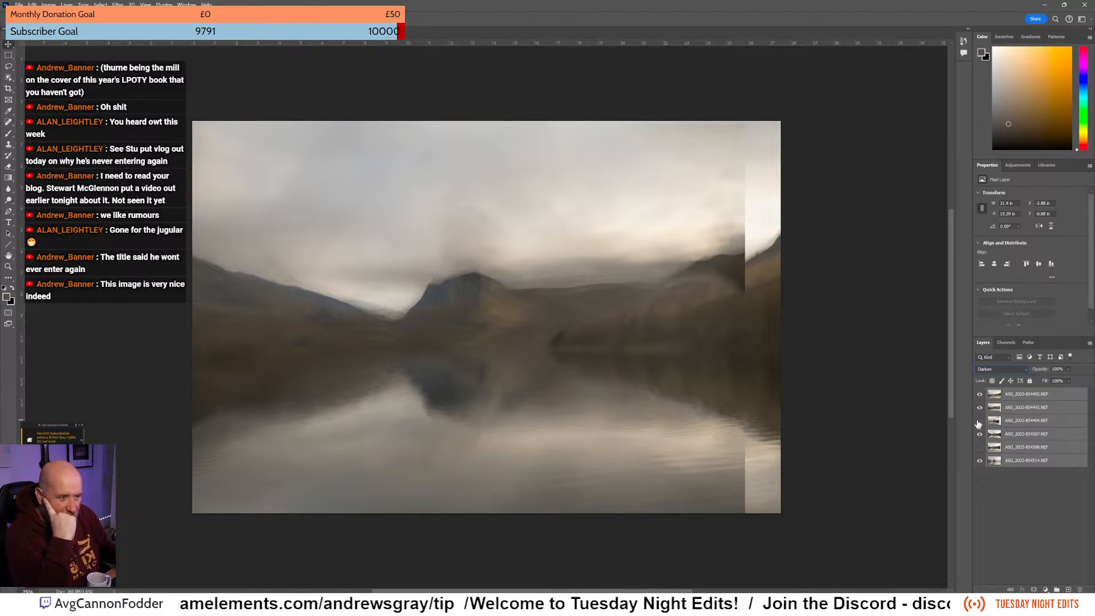
click(979, 422)
click(978, 422)
click(979, 422)
click(979, 422)
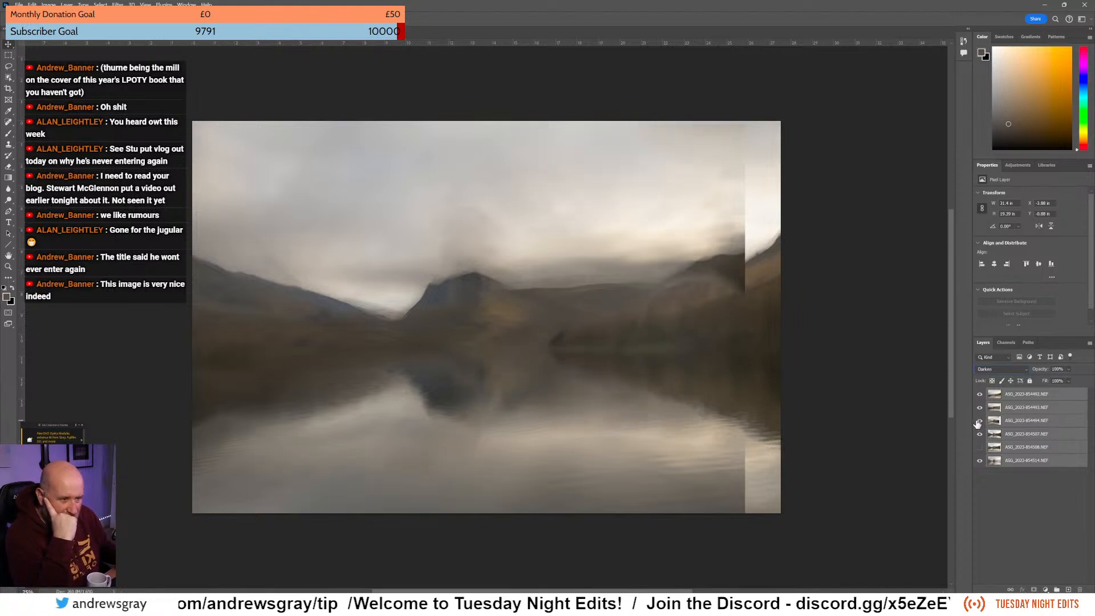
click(978, 422)
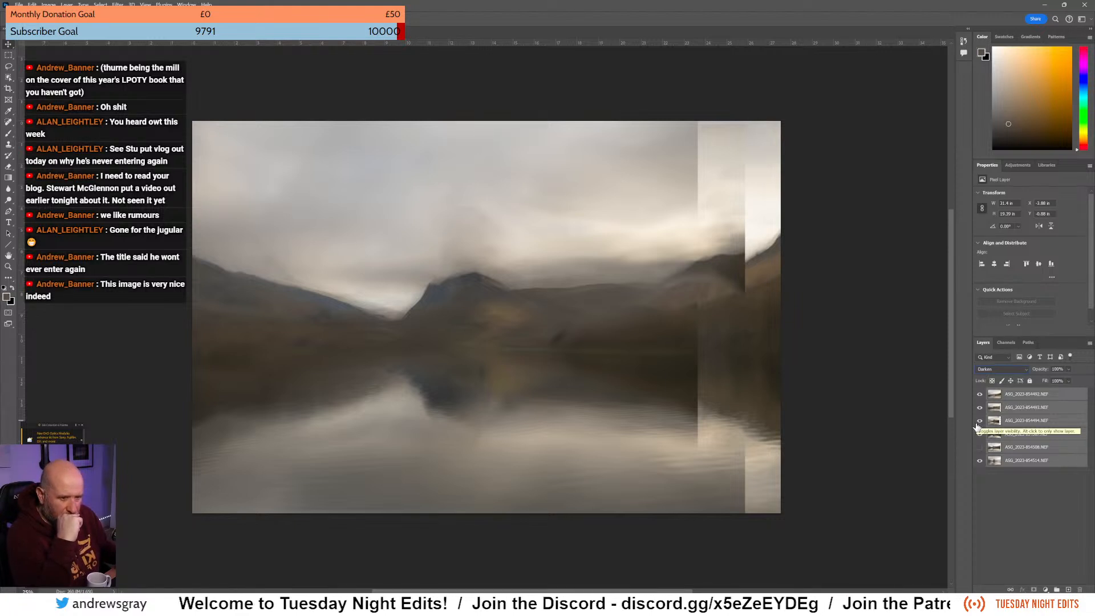
Check the blend with and without the hidden fifth layer.
click(980, 448)
click(980, 448)
click(981, 448)
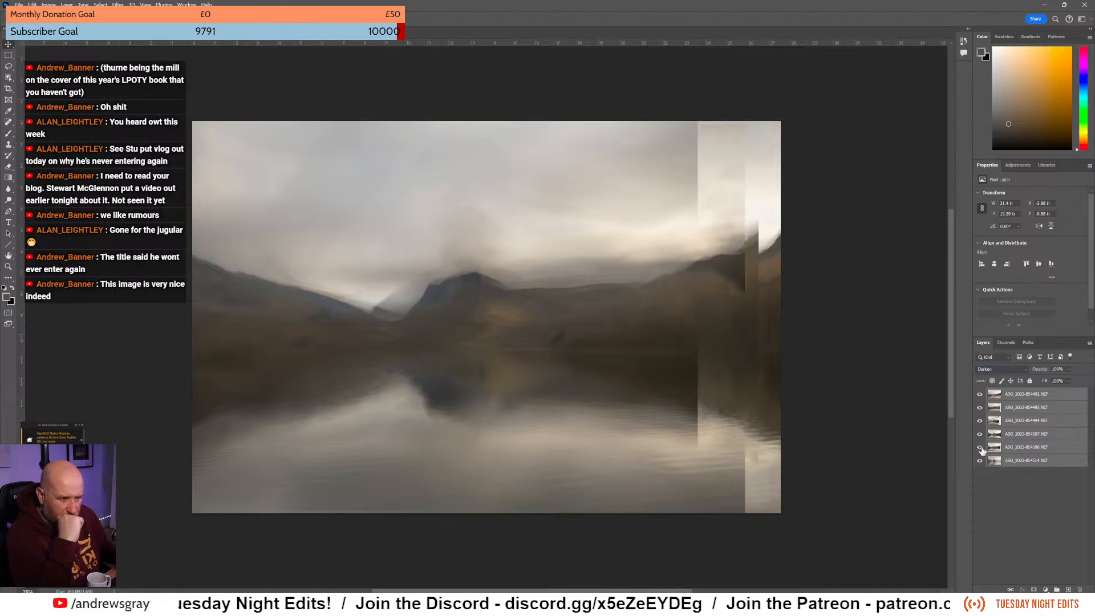
click(980, 448)
Move the hidden fifth layer to the top of the stack, show it and set its blend mode to Soft Light.
drag(1004, 447, 1033, 391)
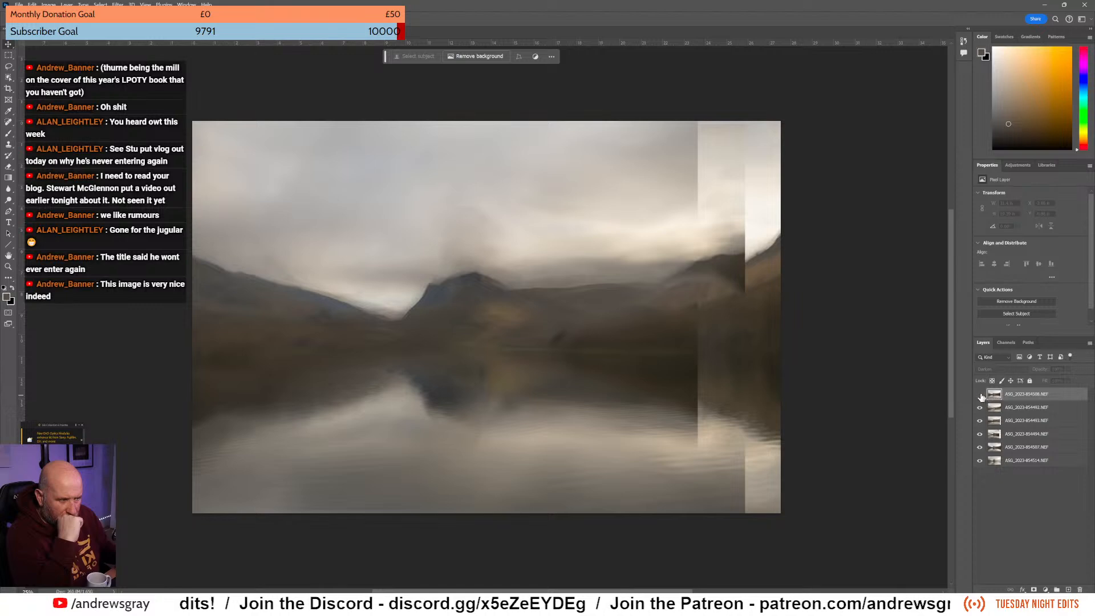
click(980, 393)
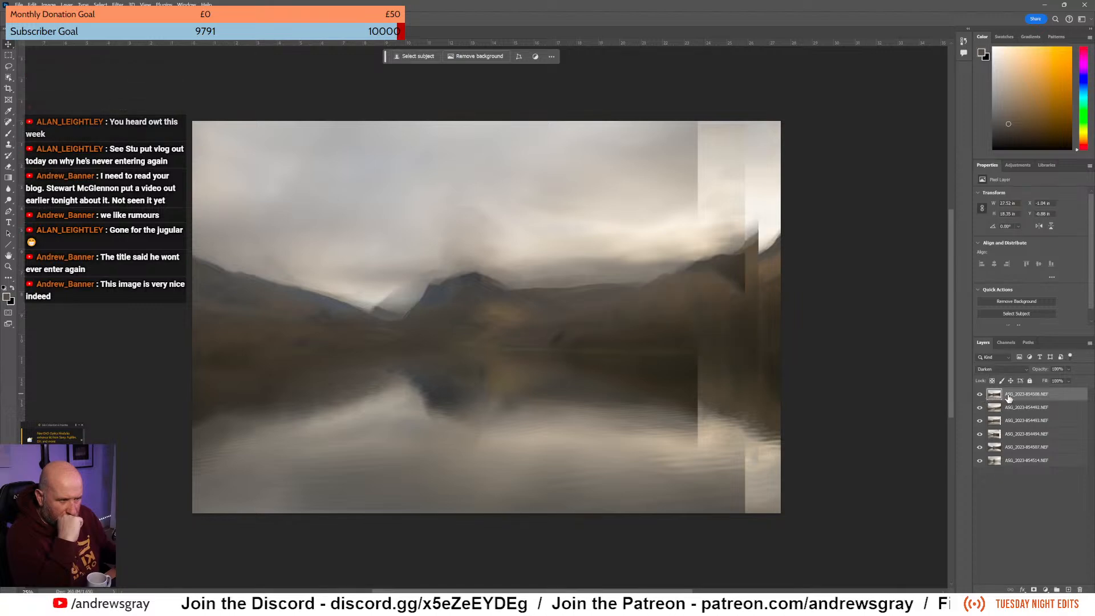
click(1002, 369)
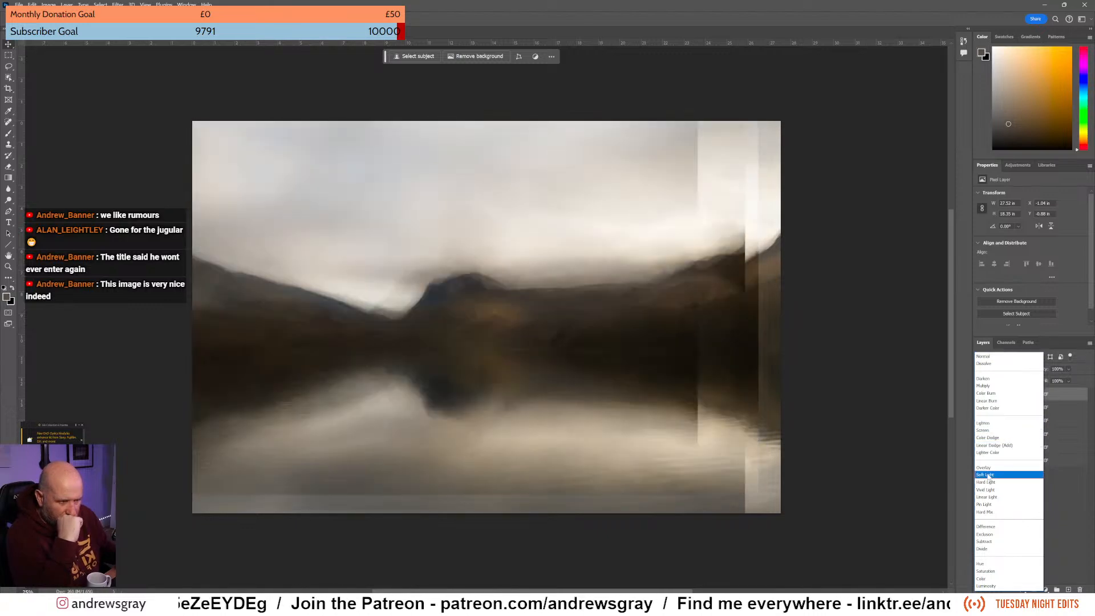
click(987, 475)
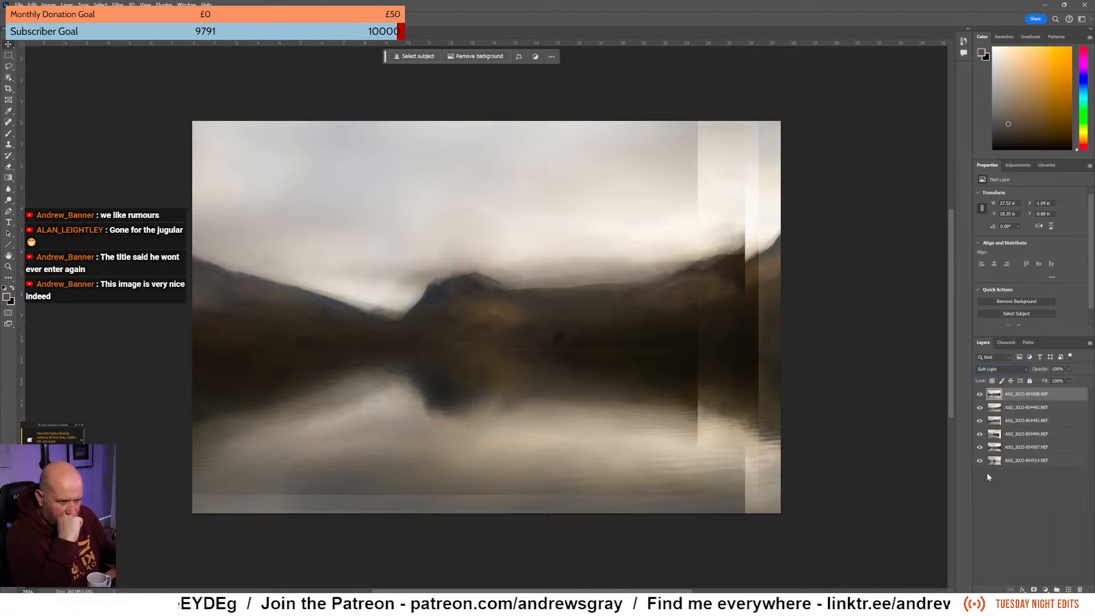
Compare the composite with and without the Soft Light layer at the top of the stack.
click(980, 395)
click(980, 394)
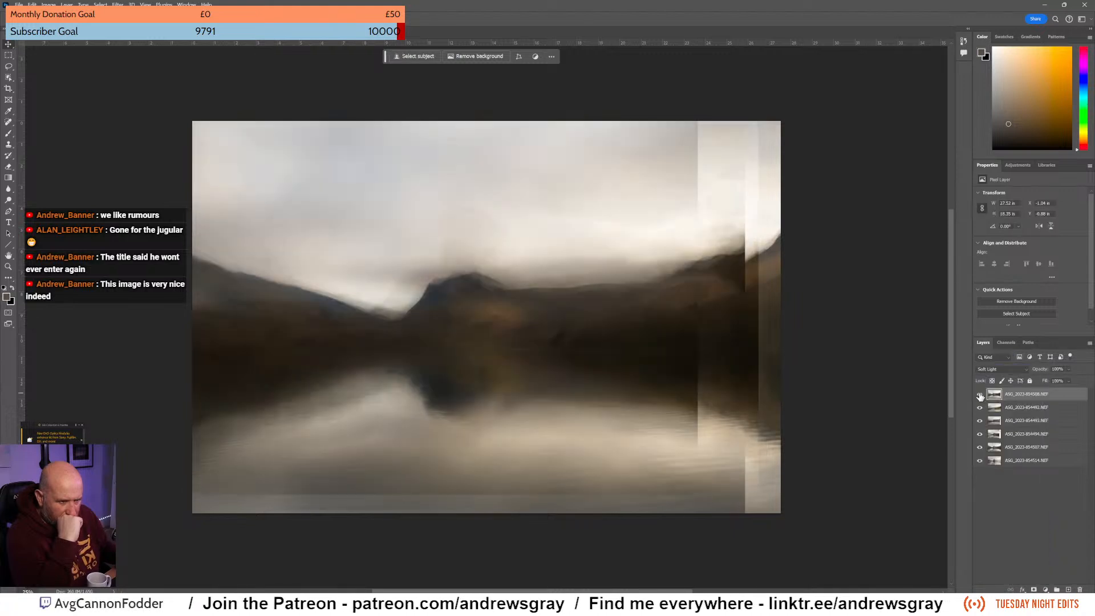
click(980, 395)
click(980, 395)
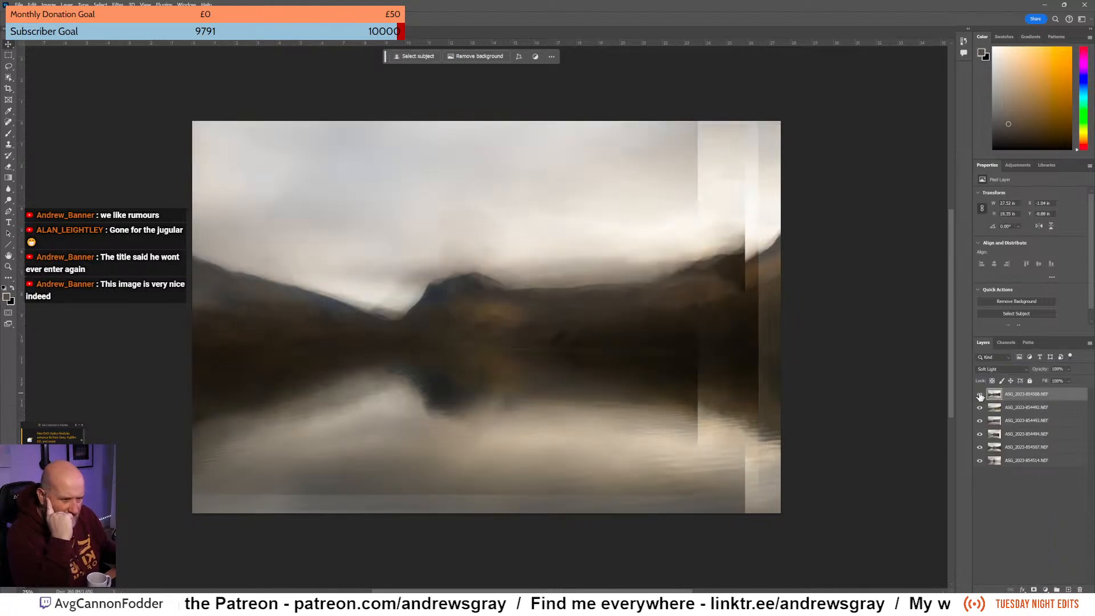
click(980, 394)
click(980, 395)
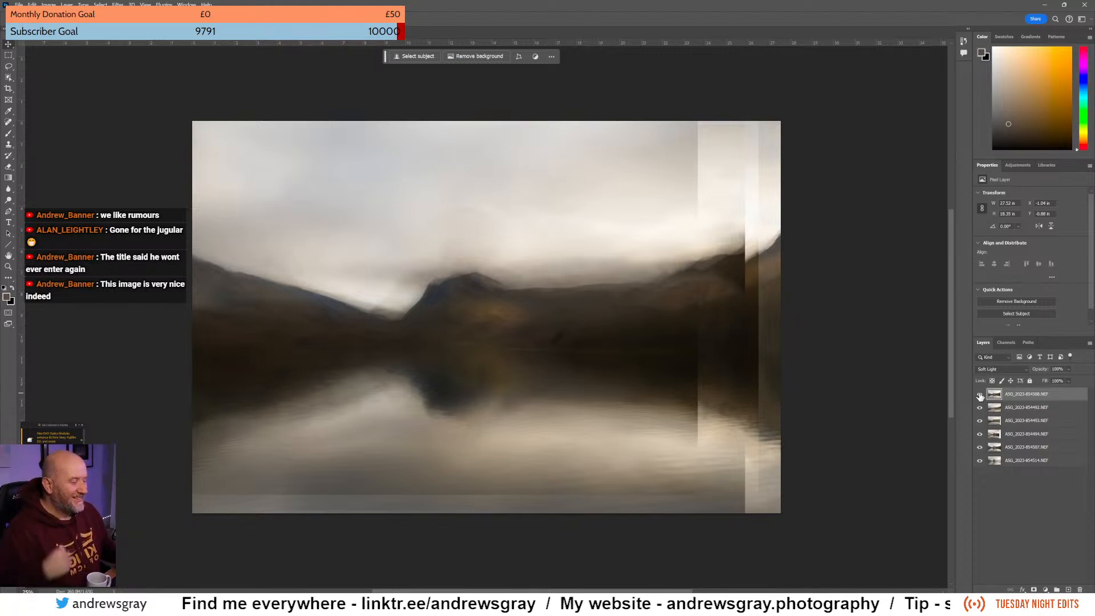
click(979, 394)
click(979, 394)
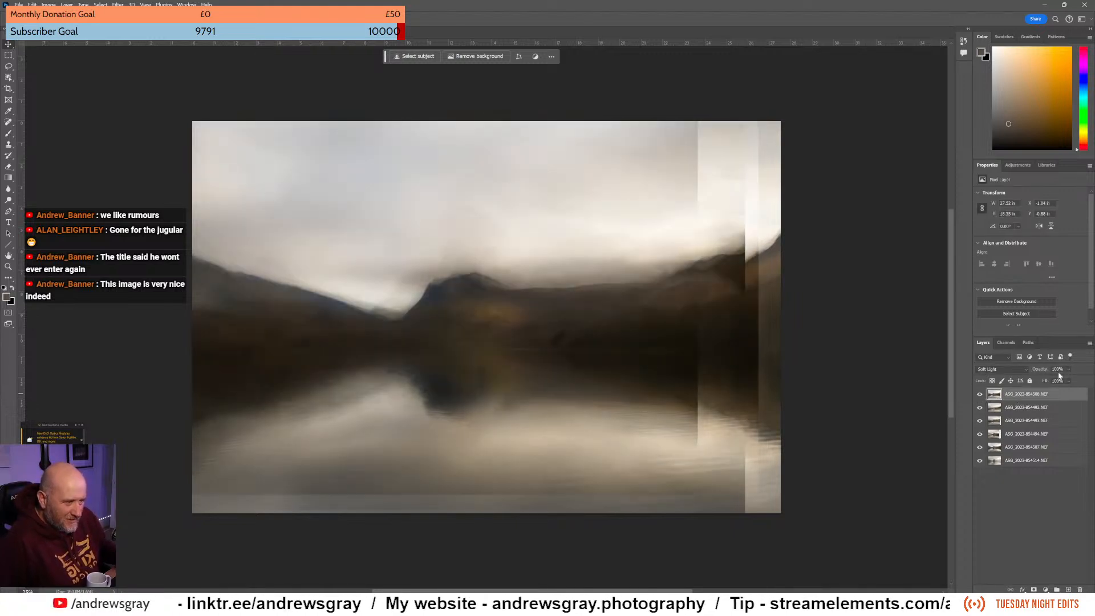
Lower the top Soft Light layer's opacity to 37% and check the image with and without it.
click(1069, 370)
click(1059, 380)
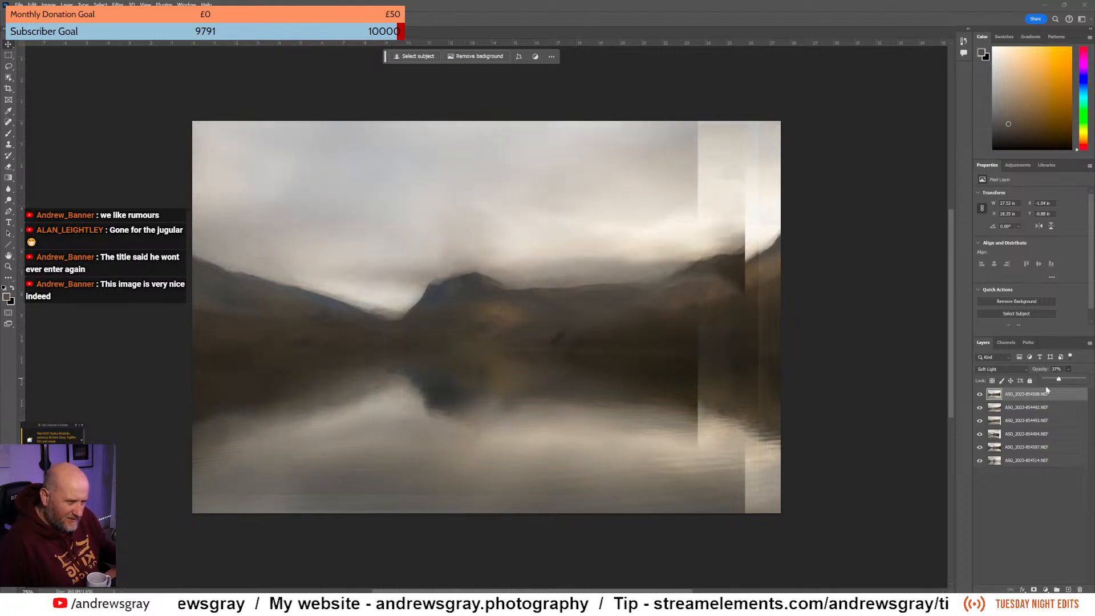
click(979, 393)
click(980, 394)
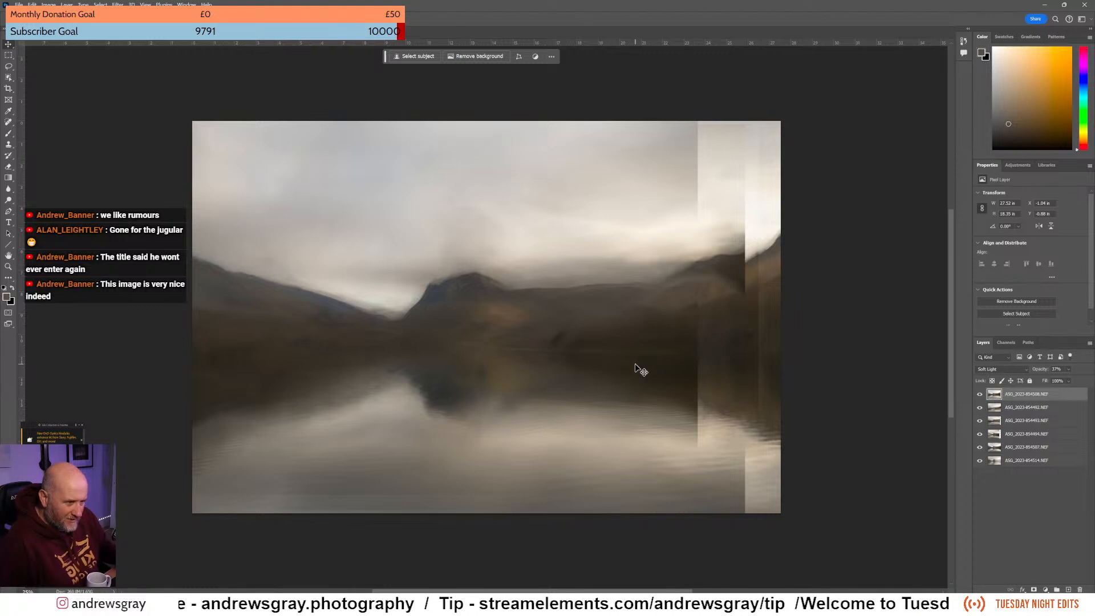
Mask the fourth layer with a horizontal black-to-white linear gradient that fades out its hard edge near the right side of the image.
click(994, 435)
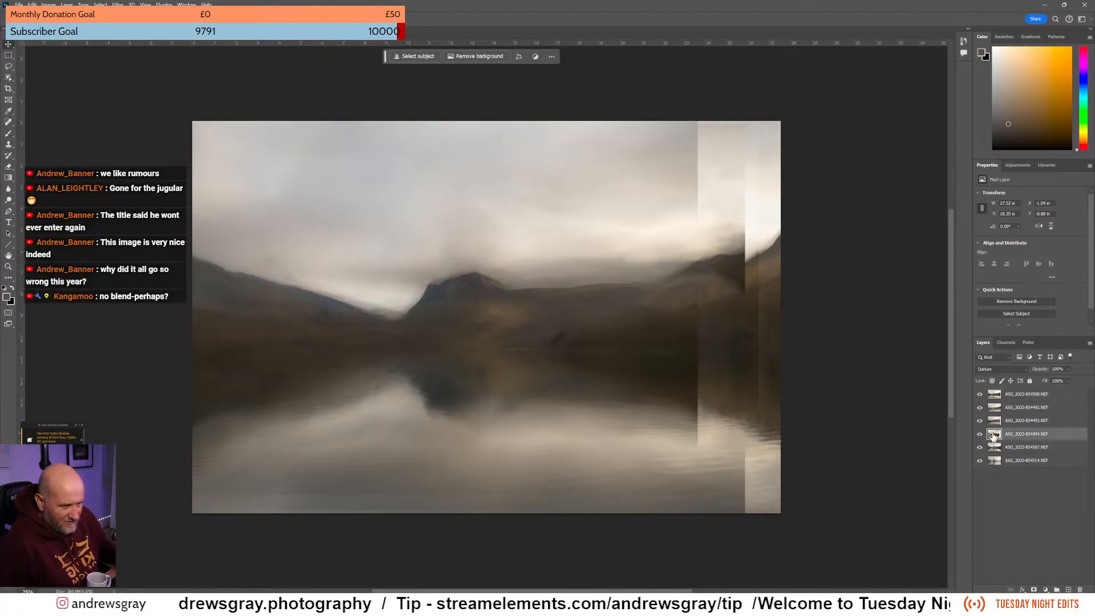
click(1034, 589)
key(x)
click(9, 177)
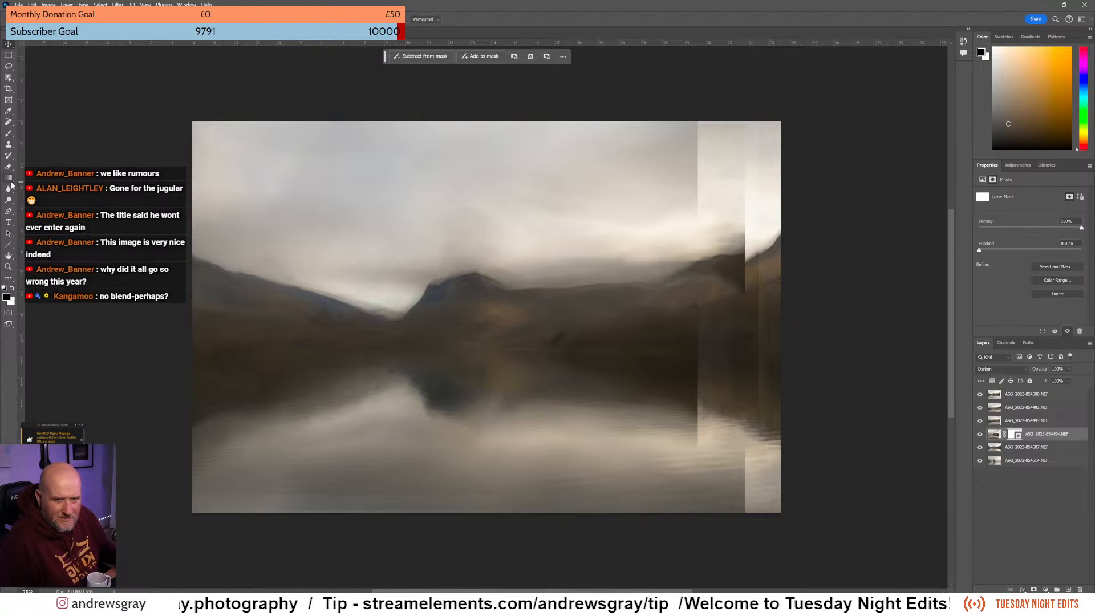
drag(582, 324, 652, 326)
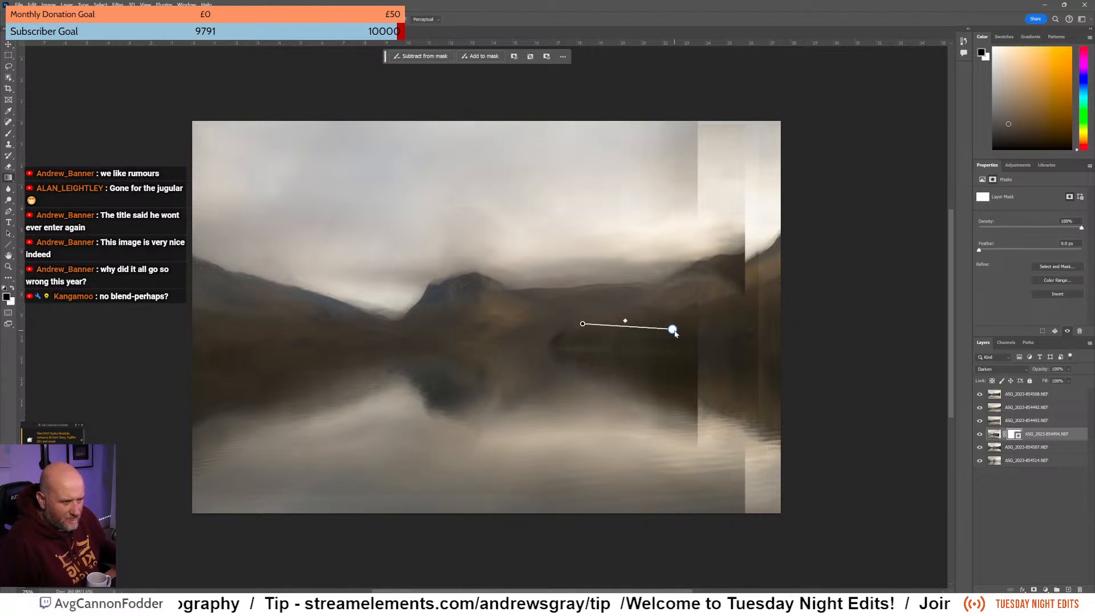
key(v)
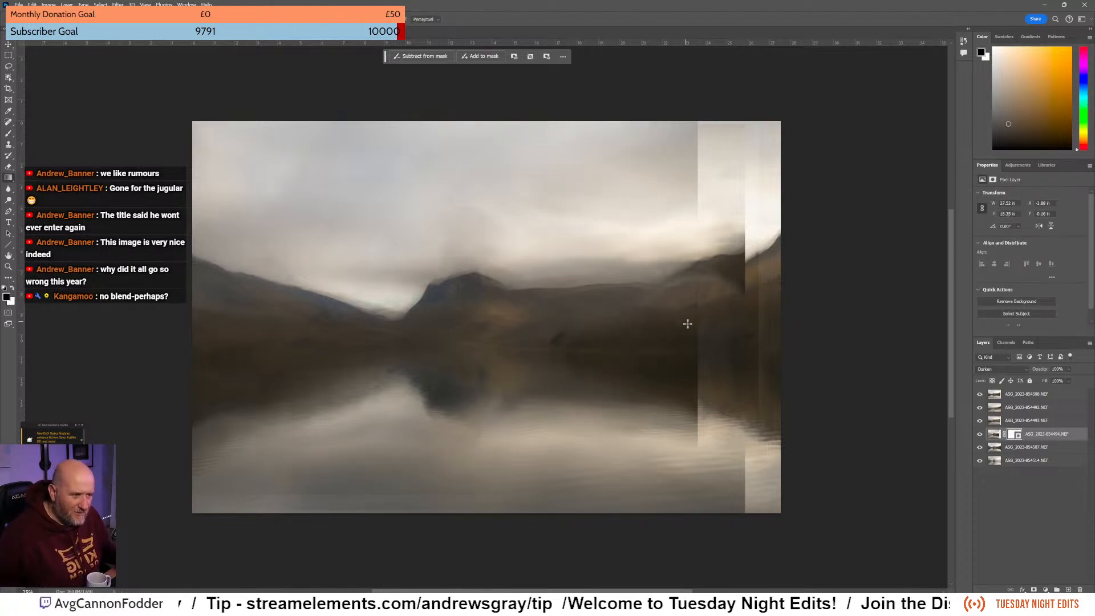
drag(694, 331, 587, 332)
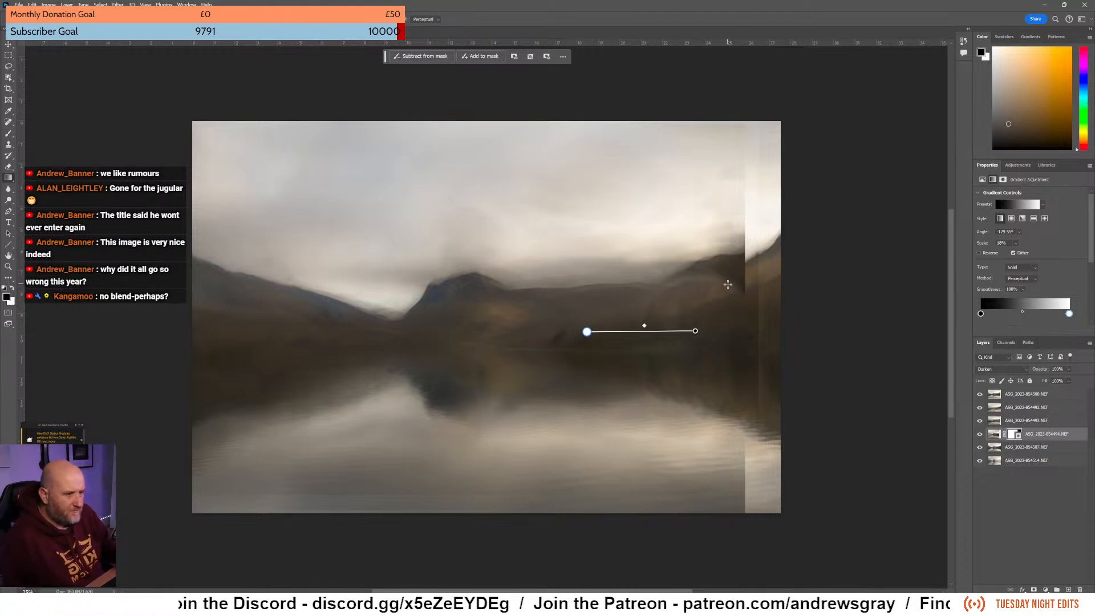
click(979, 435)
click(979, 435)
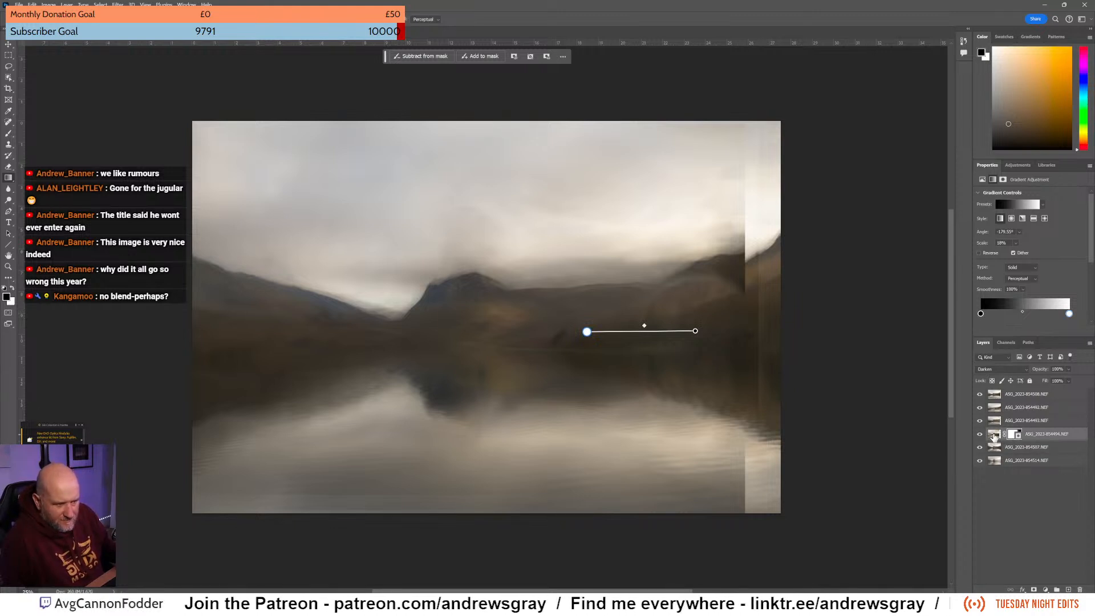
Compare the composite repeatedly with and without the fifth layer, leaving that layer shown.
click(979, 448)
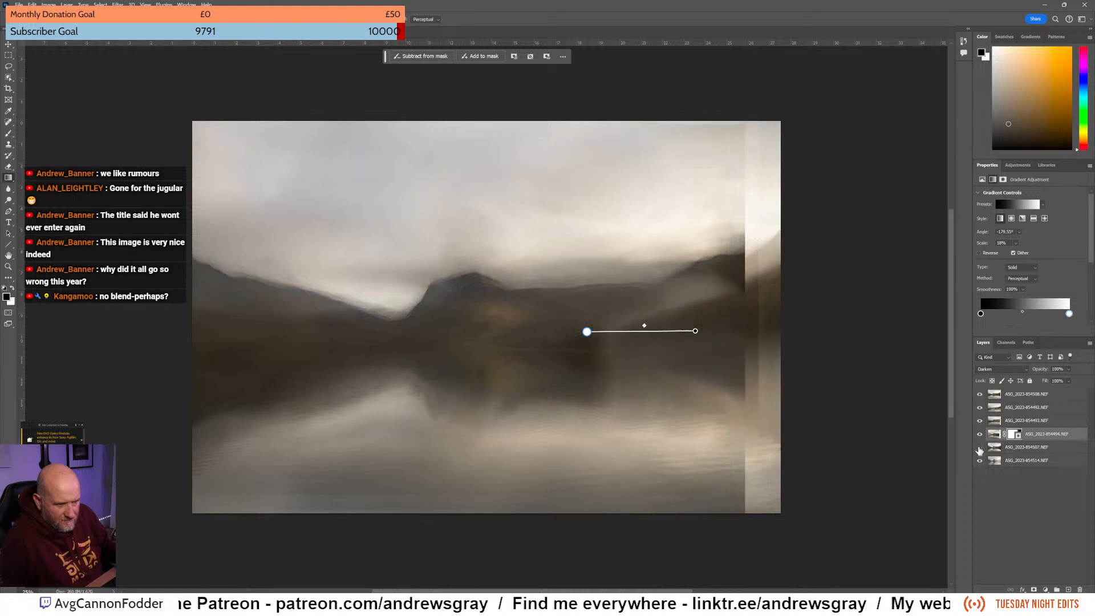
click(979, 448)
click(979, 448)
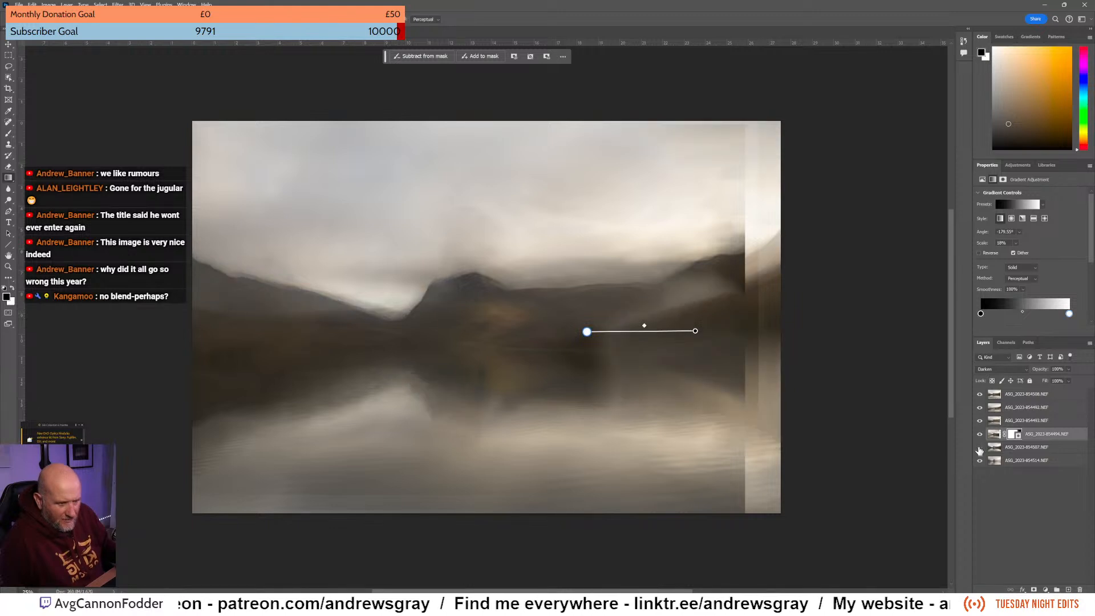
click(979, 448)
click(979, 449)
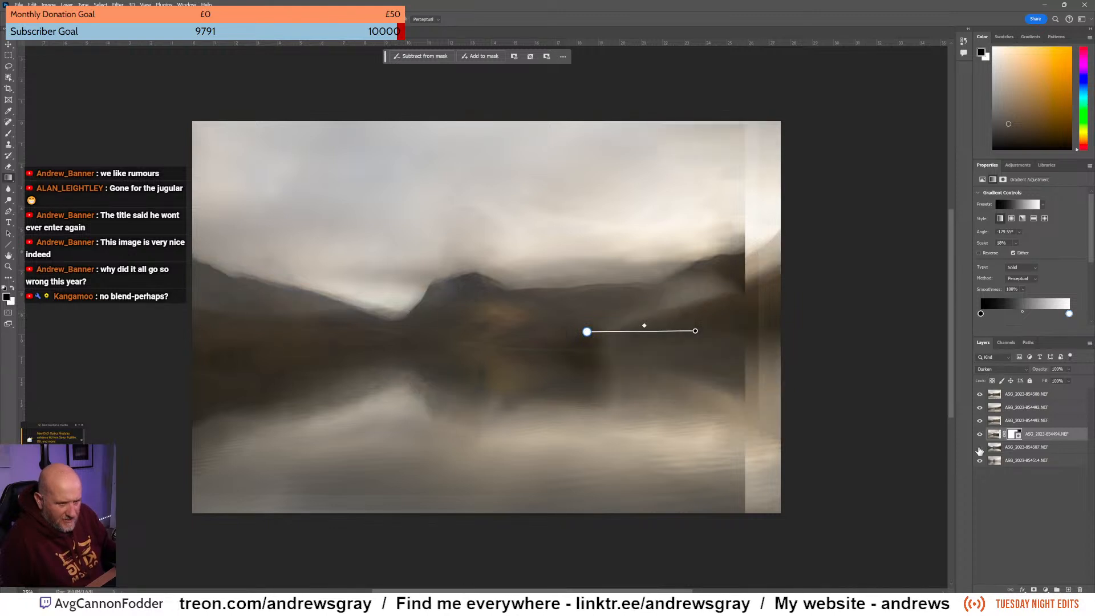
click(979, 448)
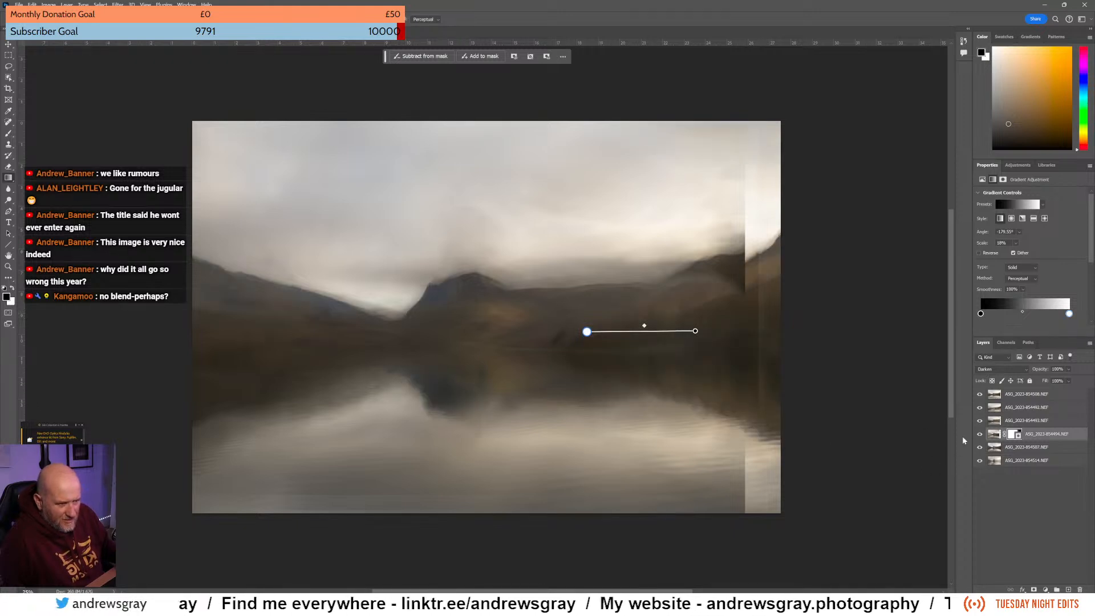
click(980, 448)
click(979, 448)
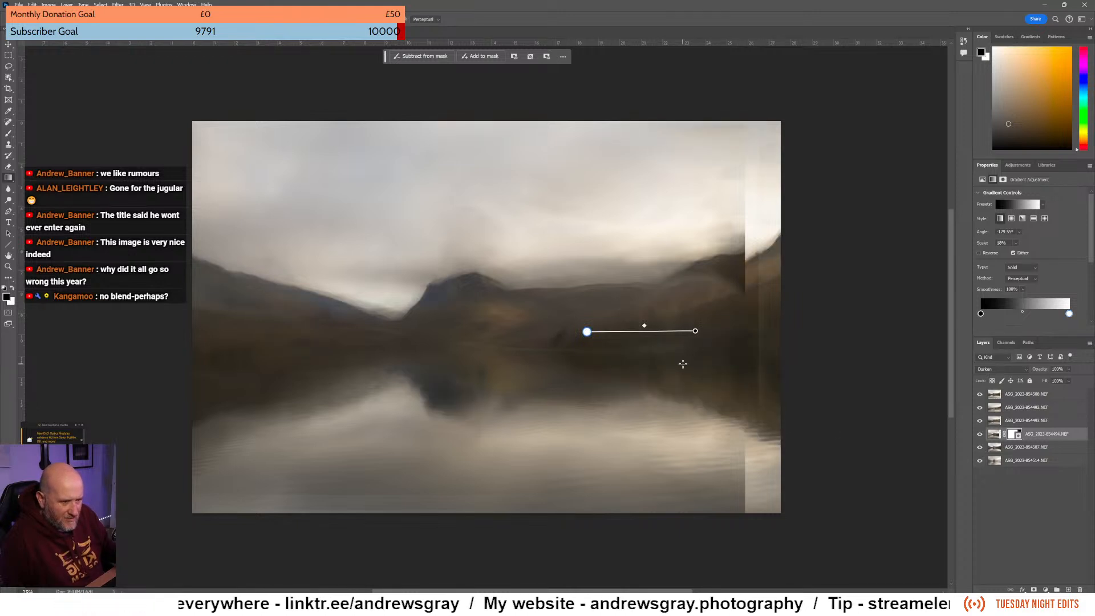
click(979, 448)
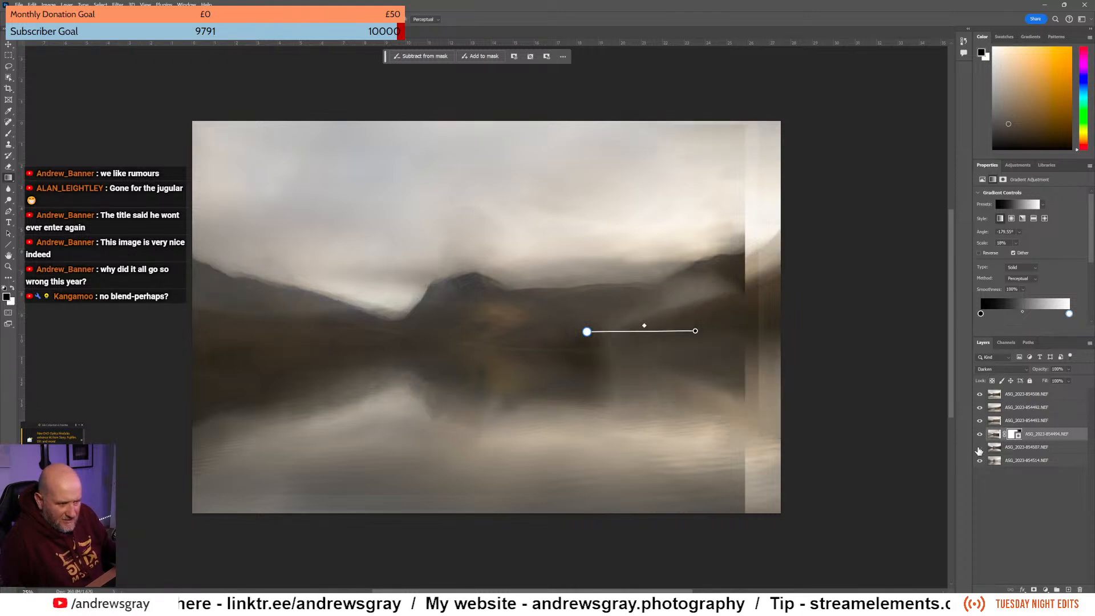
click(978, 449)
Add a layer mask to the fifth layer and choose a mid-grey foreground colour for the Brush tool.
click(1010, 449)
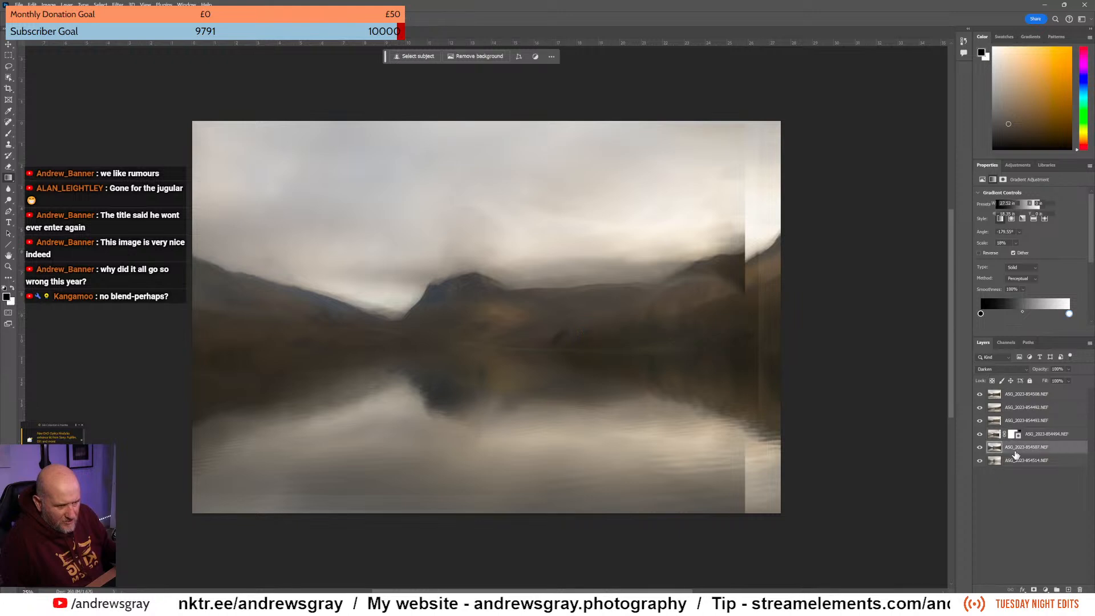
click(1033, 590)
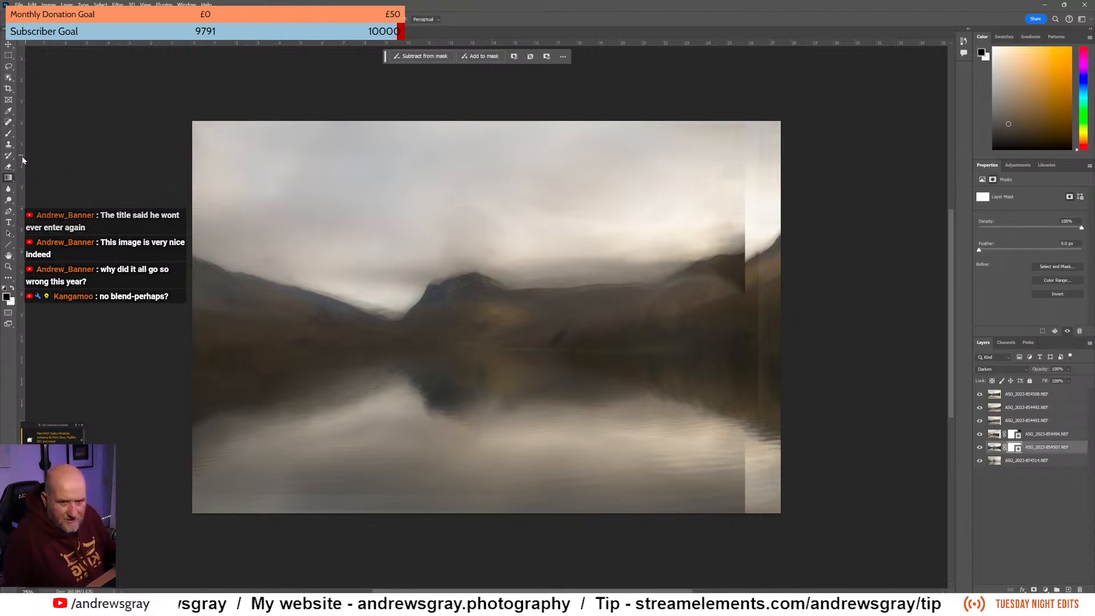
click(9, 134)
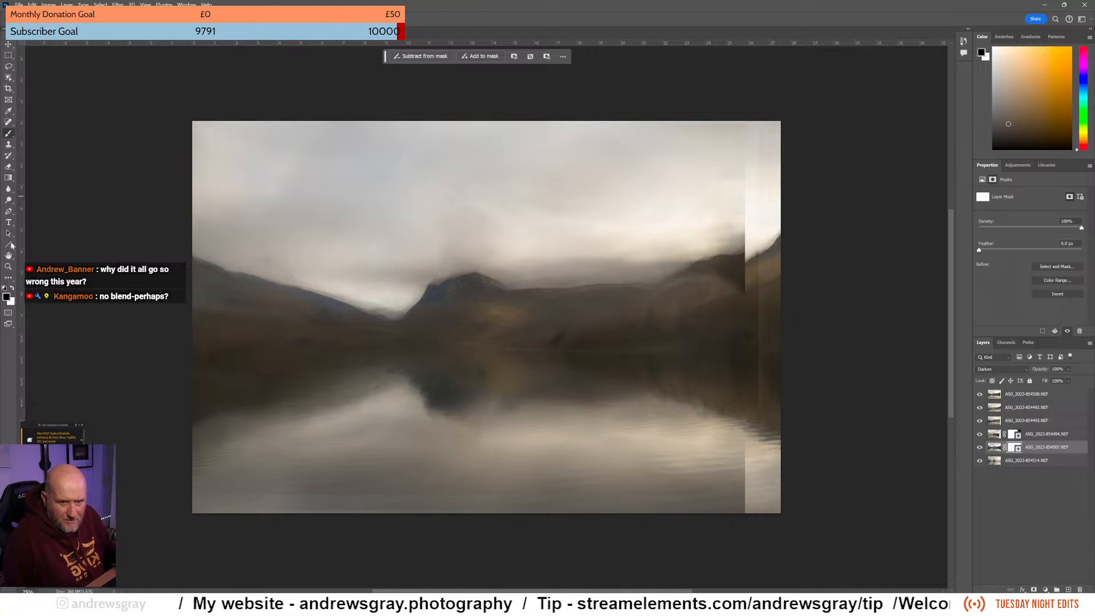
click(6, 297)
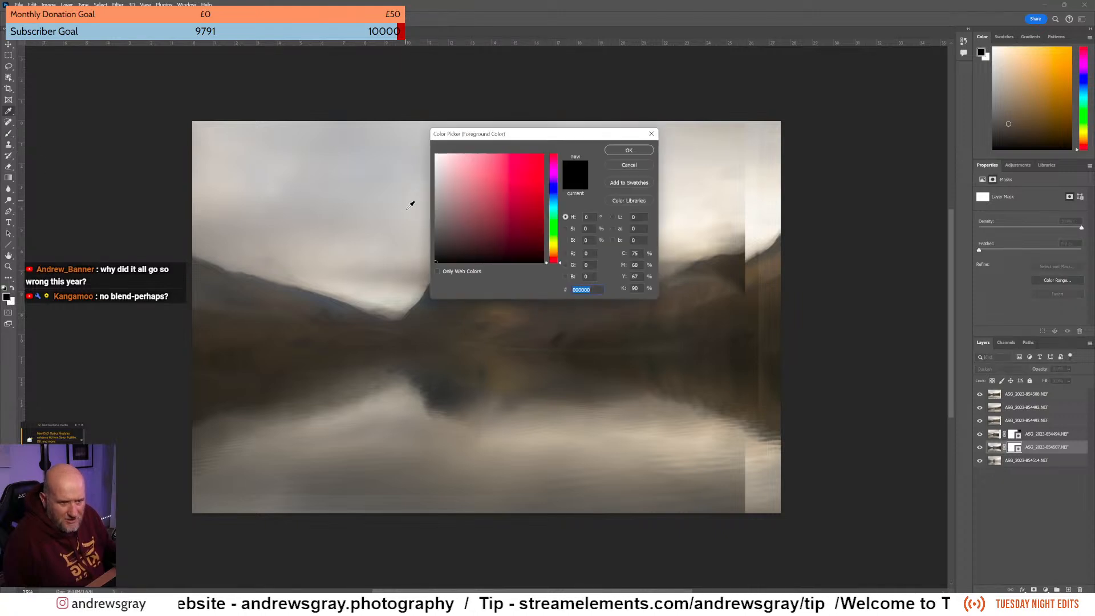
click(436, 218)
click(620, 152)
Brush grey on the fifth layer's mask beside the mountain's reflection in the lake and enlarge the brush.
mouse_move(403, 377)
mouse_down()
mouse_move(455, 416)
mouse_move(429, 398)
mouse_move(438, 397)
mouse_move(404, 406)
mouse_up()
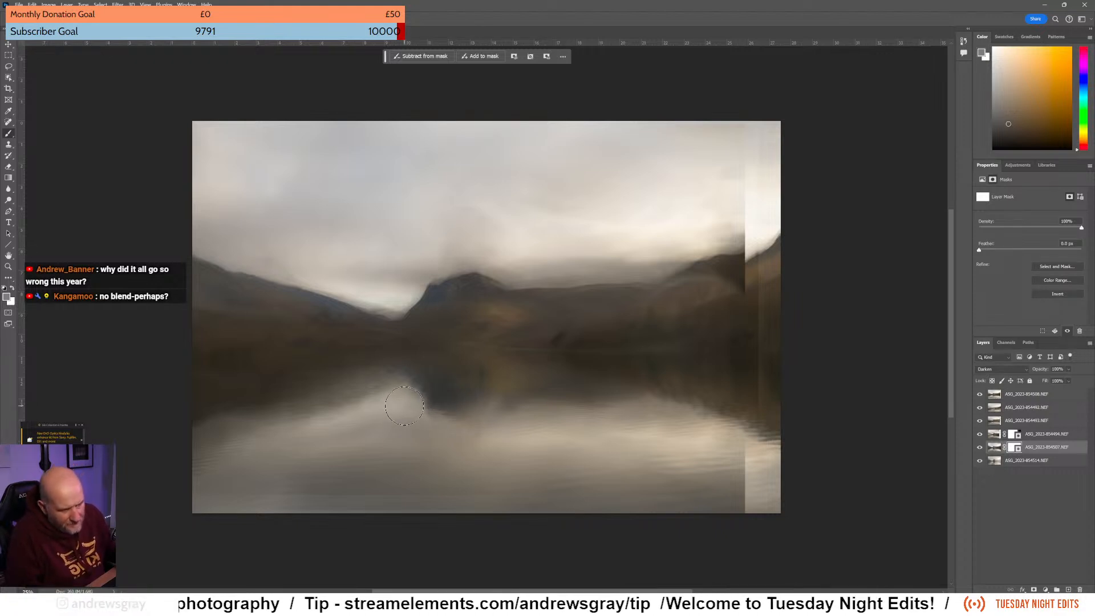
key(bracketright)
key(bracketright)
key(bracketright)
key(bracketright)
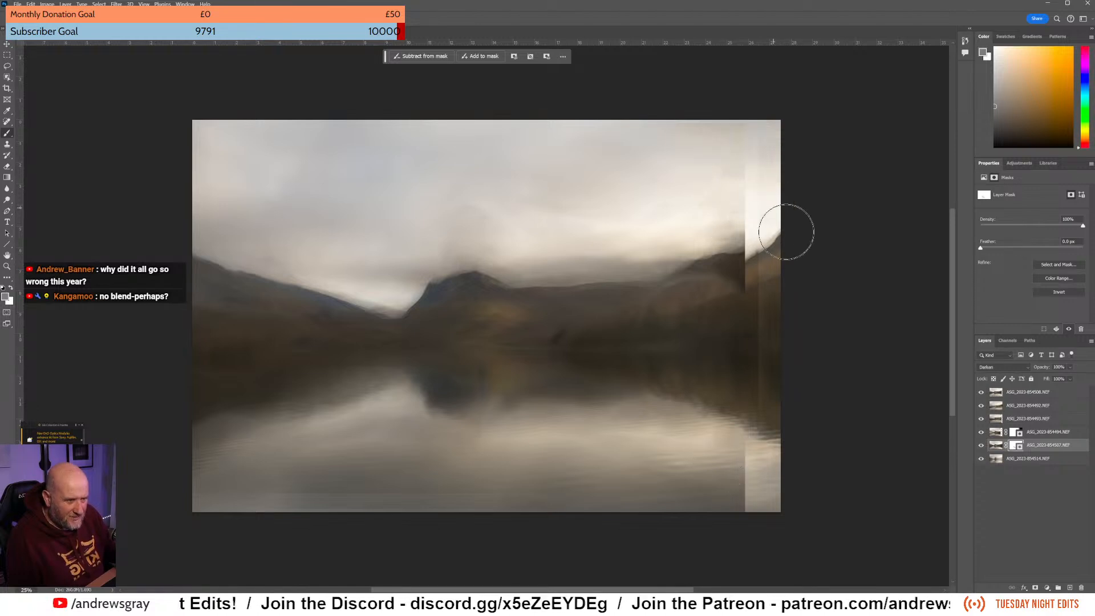
Compare the composite with and without the third layer, leaving that layer hidden.
click(980, 421)
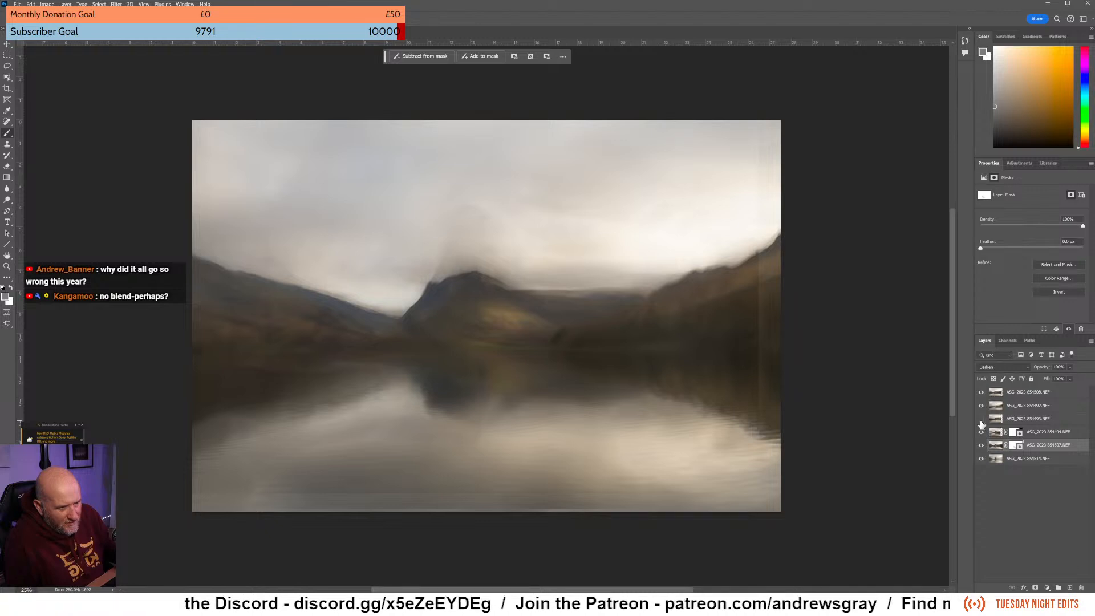
click(980, 421)
click(980, 422)
click(980, 422)
click(981, 422)
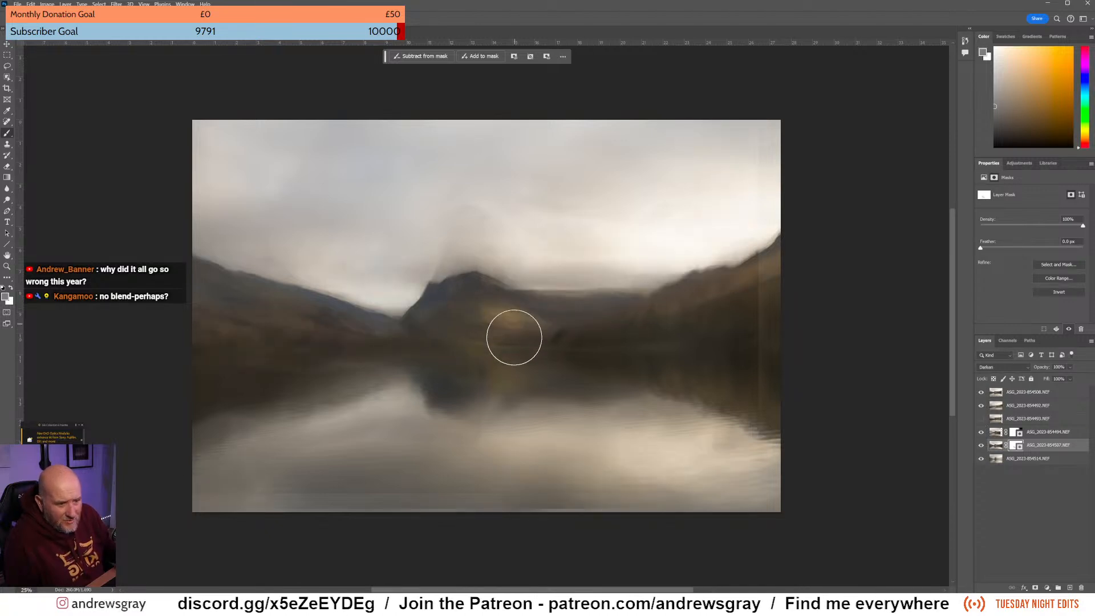
click(980, 422)
click(981, 422)
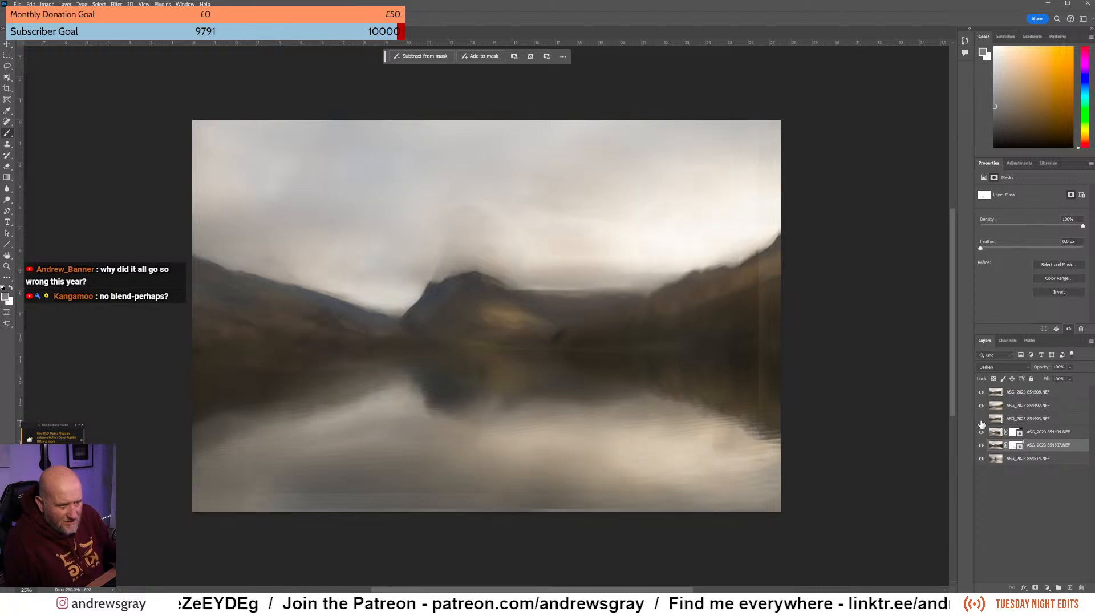
Hide the top layer and compare the composite with and without the third layer, leaving the third layer shown.
click(980, 419)
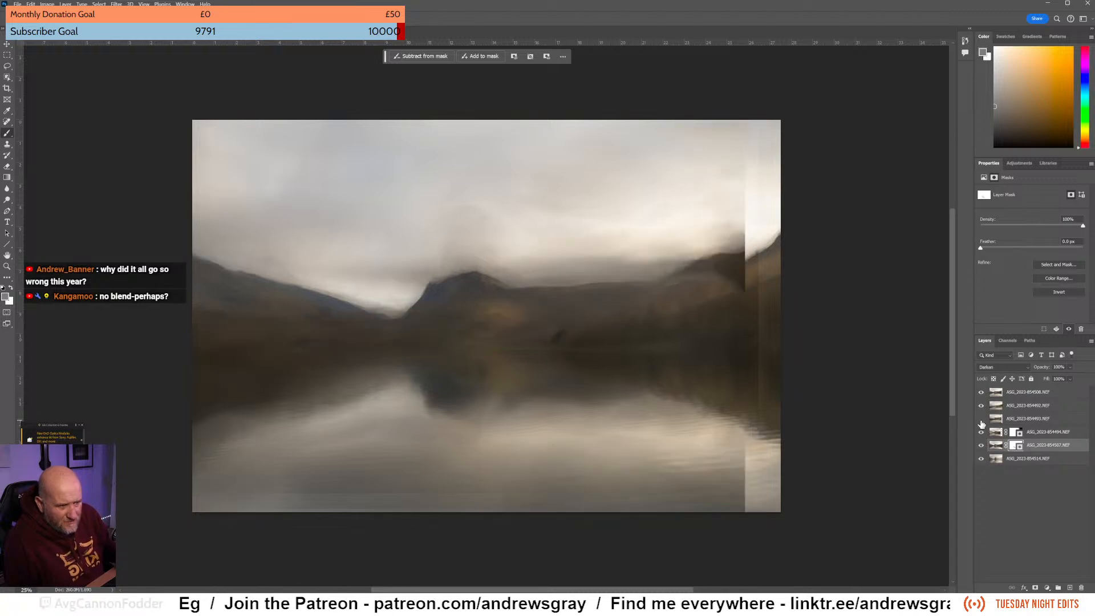
click(981, 419)
click(980, 392)
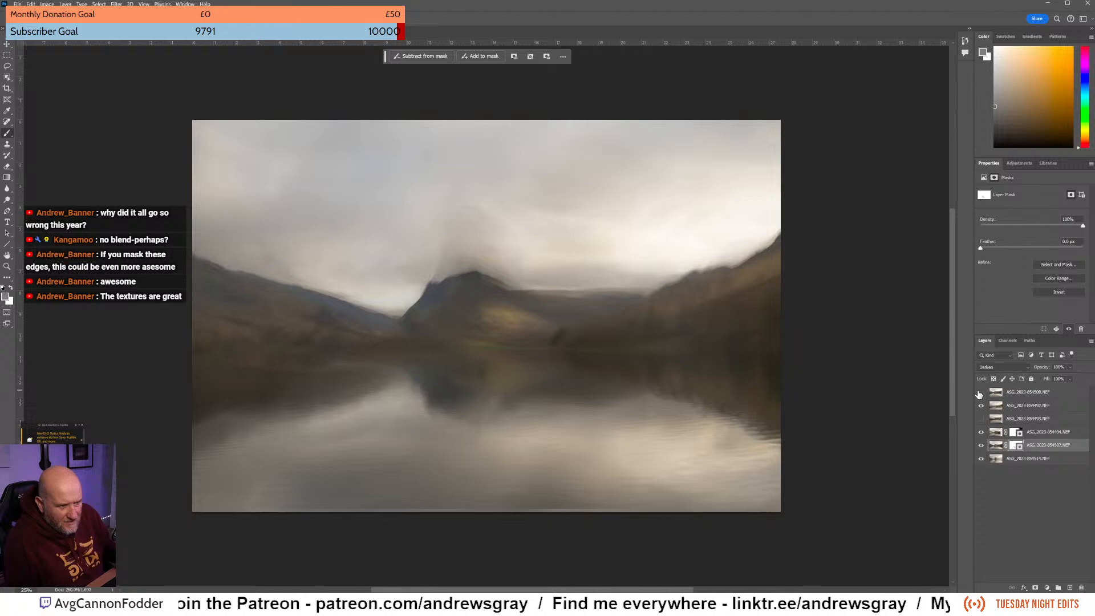
click(980, 419)
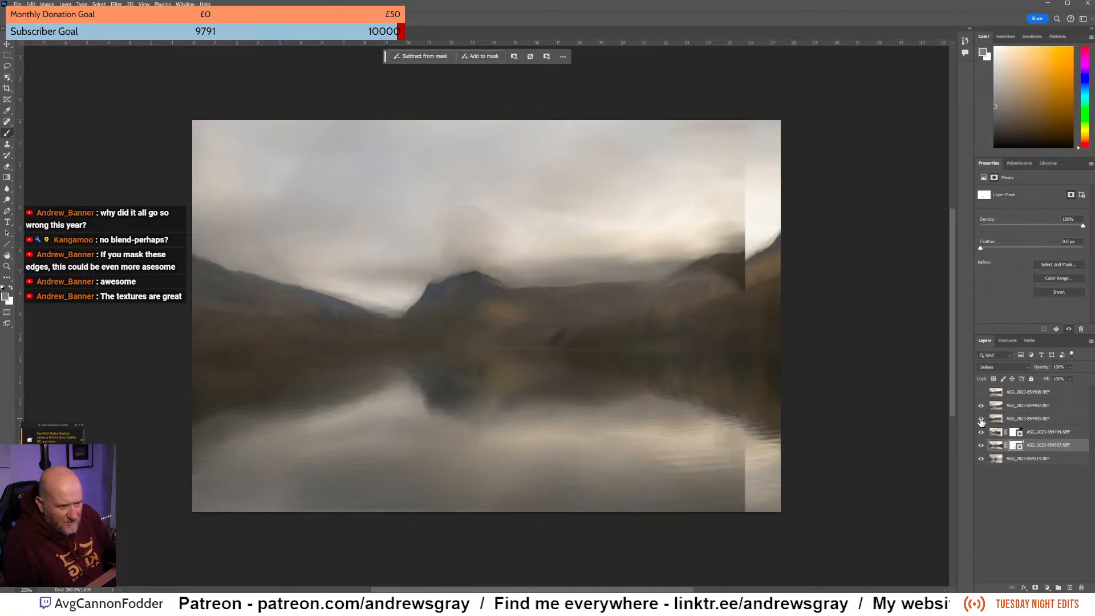
click(981, 420)
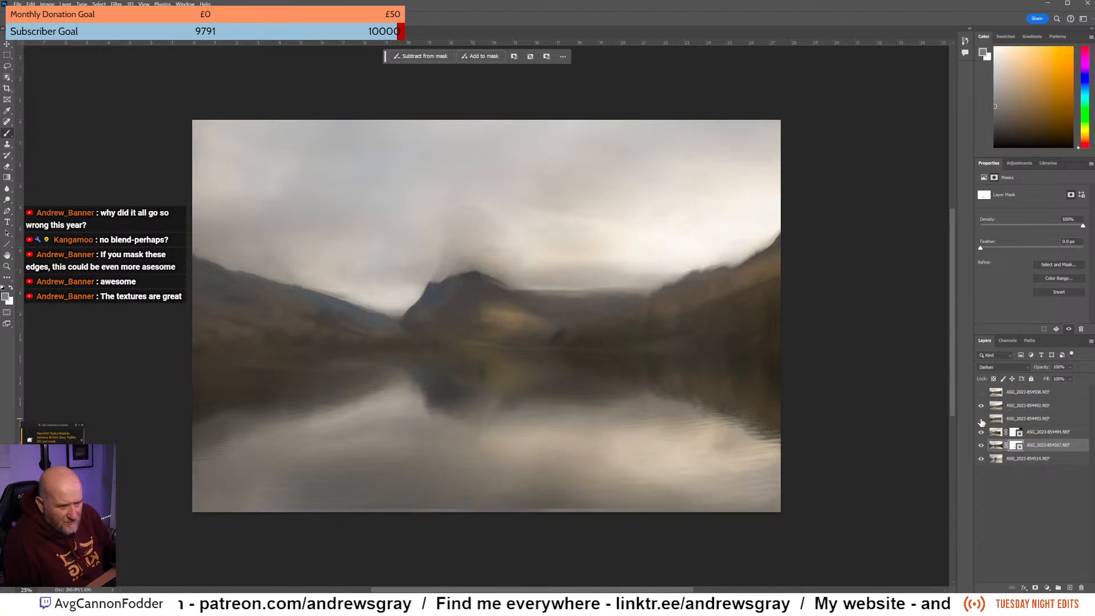
click(980, 420)
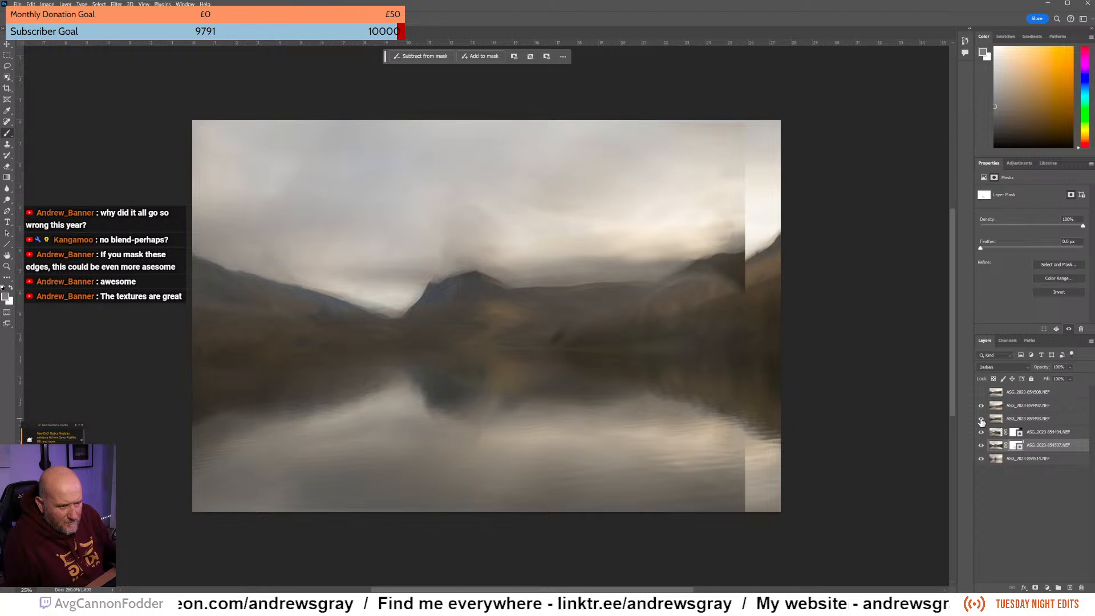
Add a layer mask to the third layer and draw a black-to-white linear gradient from near the photo's right edge to the central mountain.
click(1027, 421)
click(1035, 587)
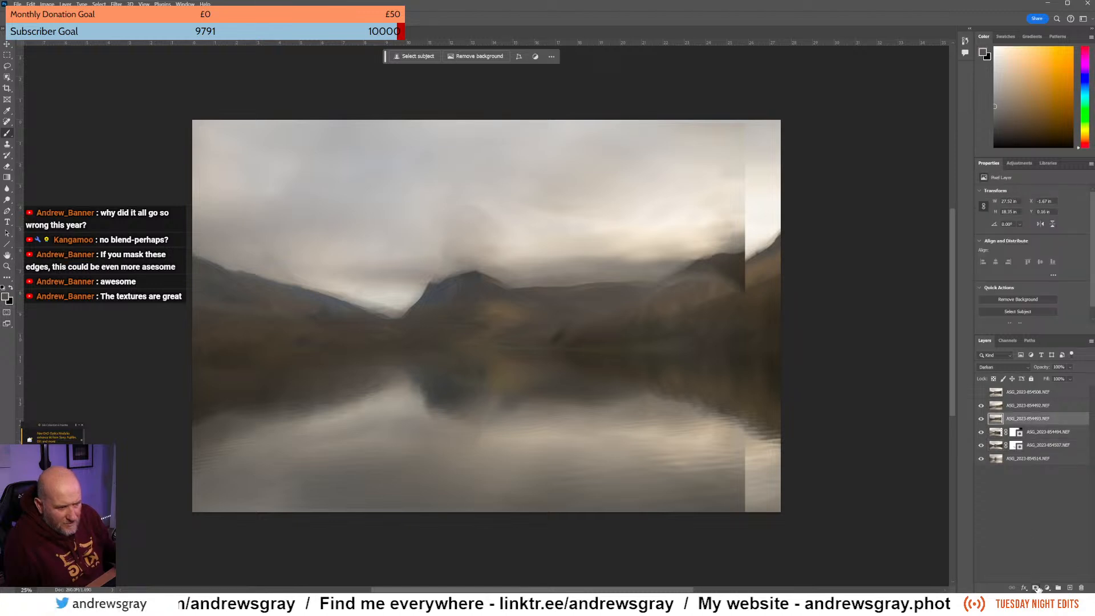
click(8, 181)
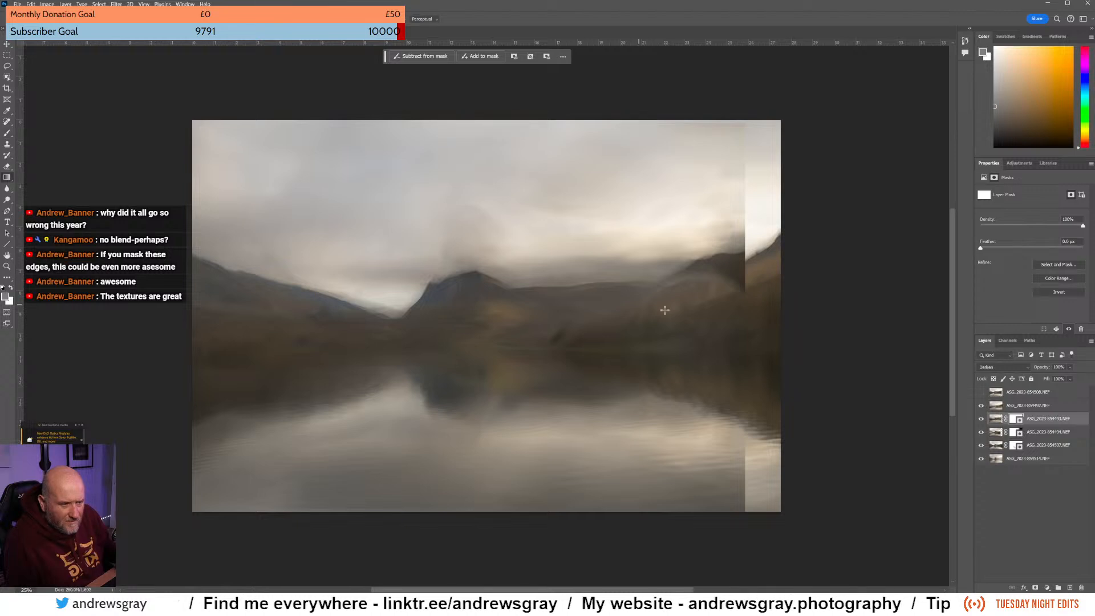
drag(735, 324, 621, 338)
drag(523, 341, 457, 330)
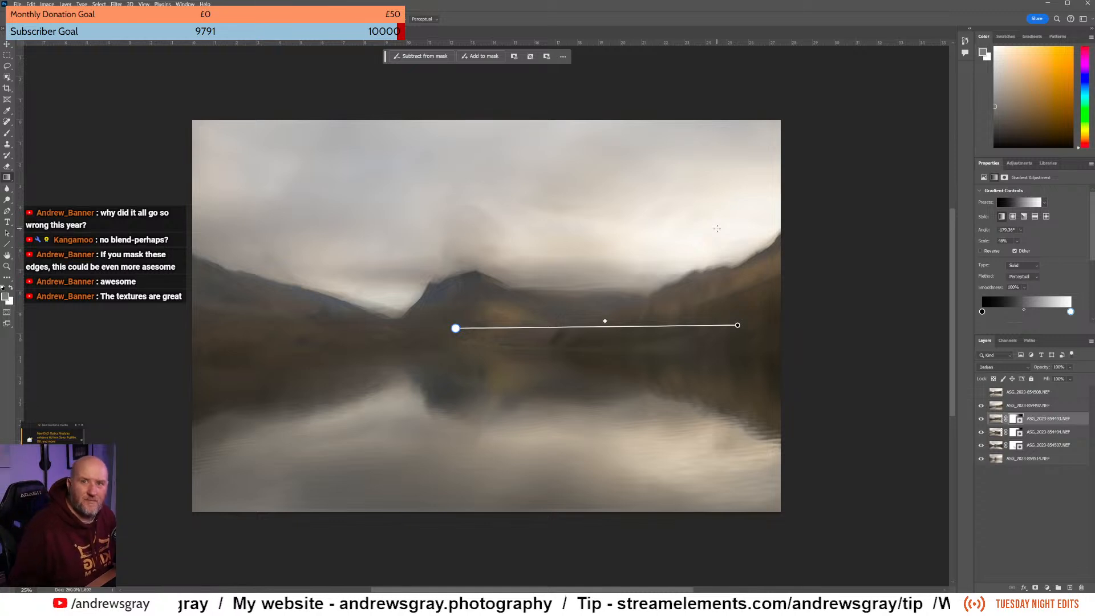
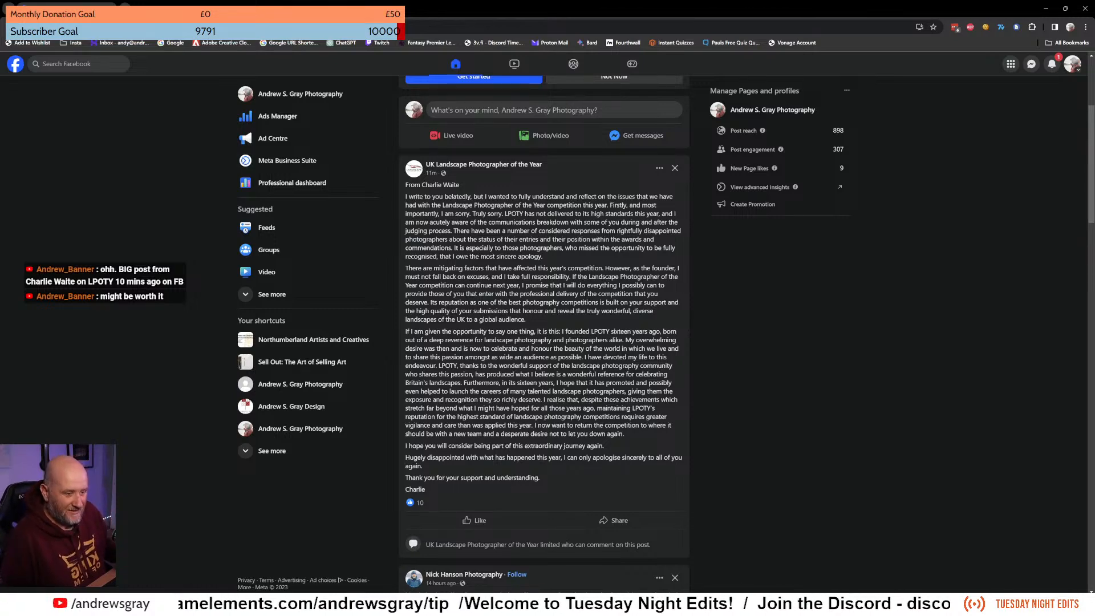
Read the UK Landscape Photographer of the Year post on Facebook and return to Photoshop.
scroll(544, 331, down, 1)
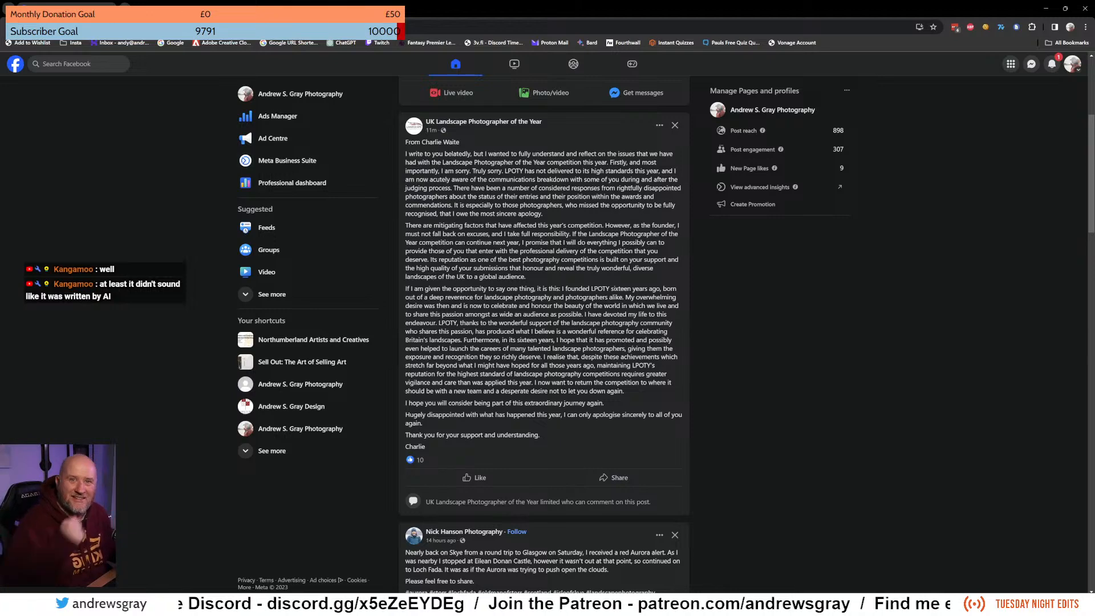
scroll(811, 374, up, 1)
scroll(811, 373, down, 1)
scroll(811, 373, up, 1)
scroll(811, 374, down, 1)
scroll(811, 374, up, 1)
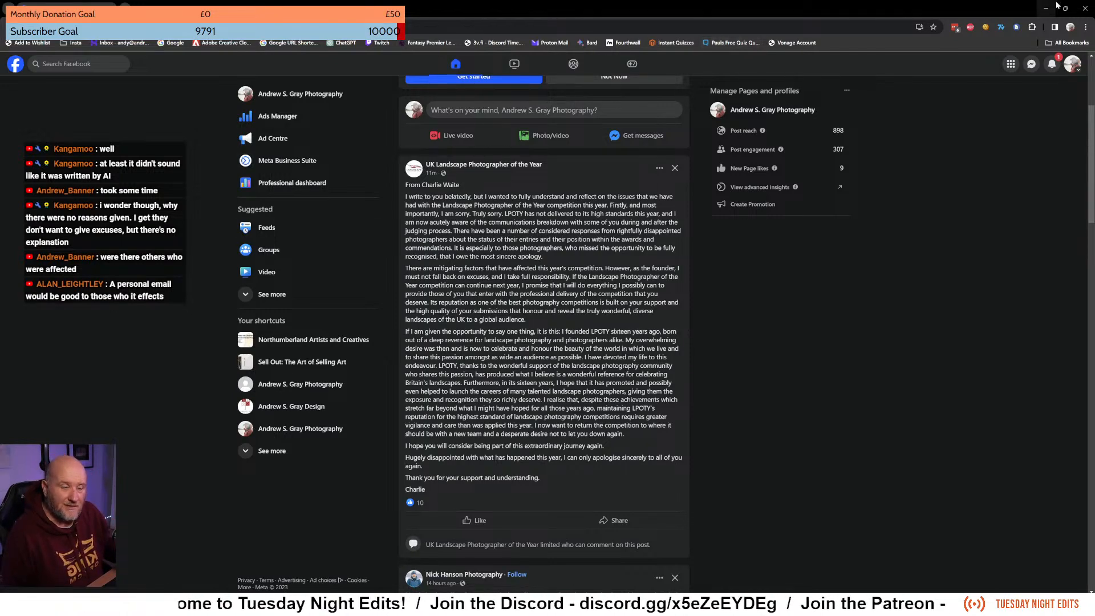
click(1083, 12)
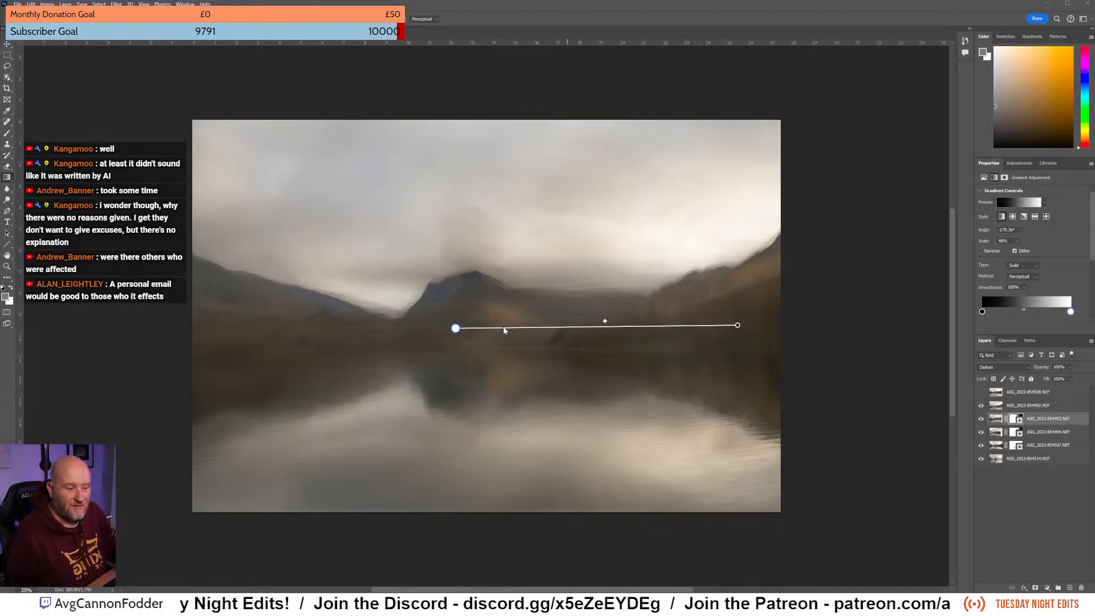
Shorten the third layer's mask gradient to about 18% scale at about 176°, keeping its white end on the central mountain.
click(461, 330)
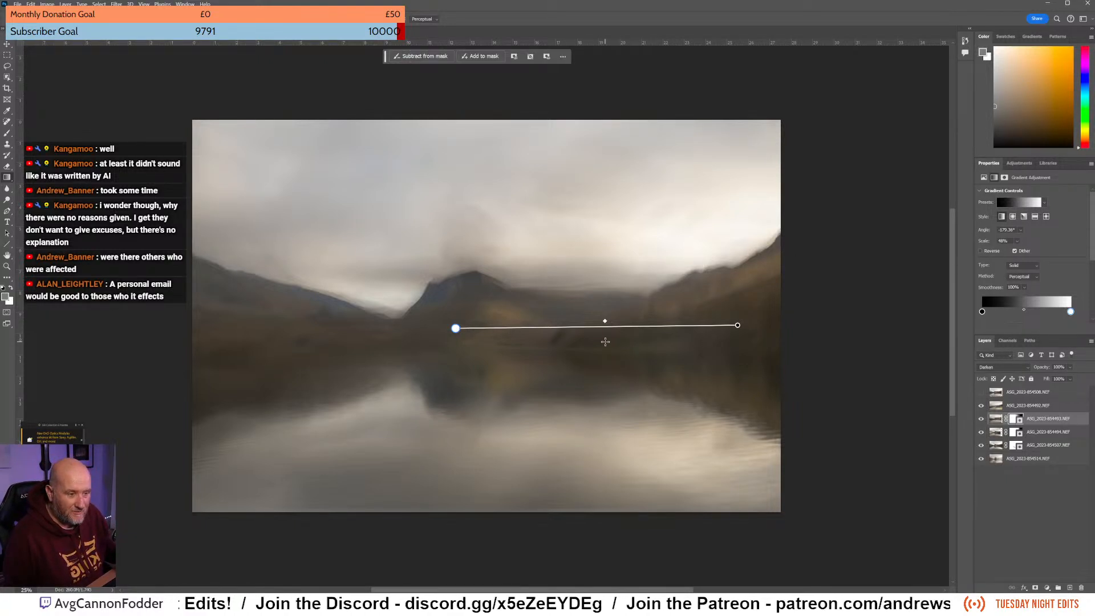
drag(456, 328, 475, 318)
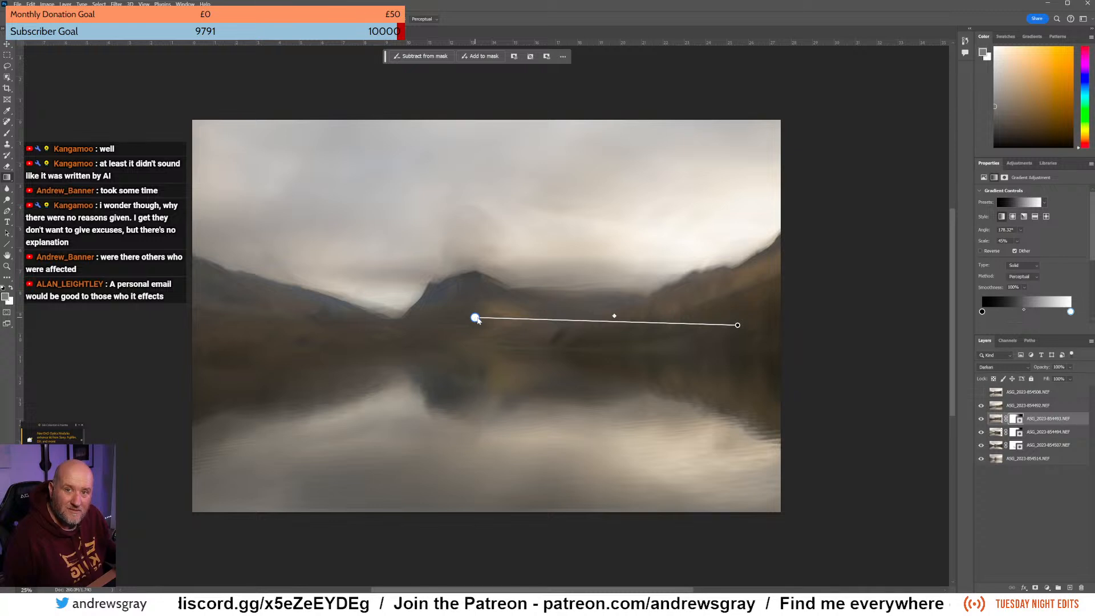
drag(736, 327, 733, 323)
drag(659, 319, 581, 326)
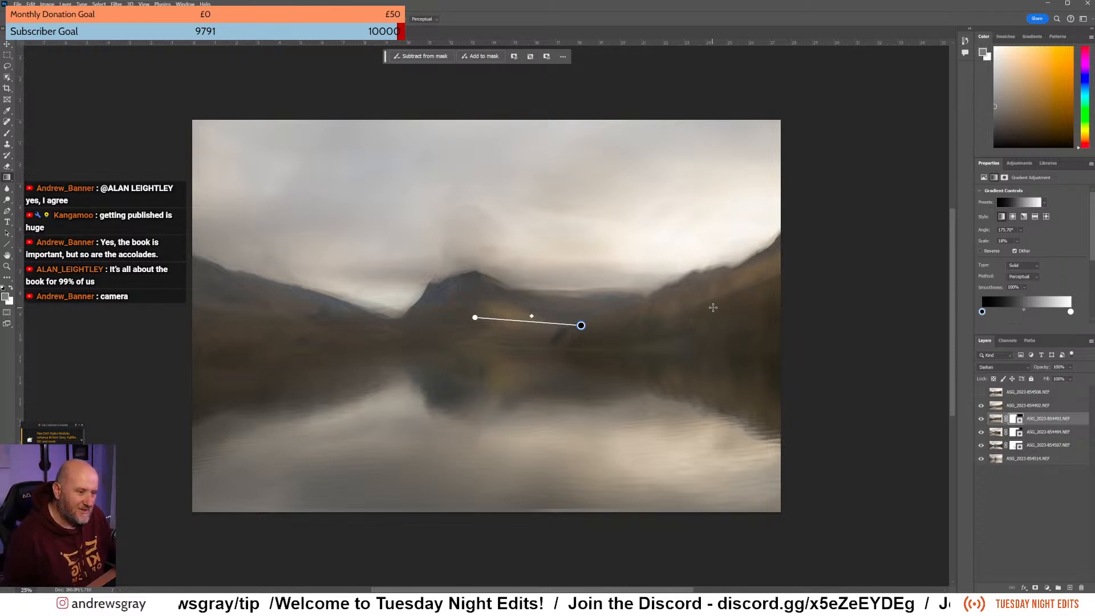
Compare the composite repeatedly with and without the second layer, leaving that layer shown.
click(981, 405)
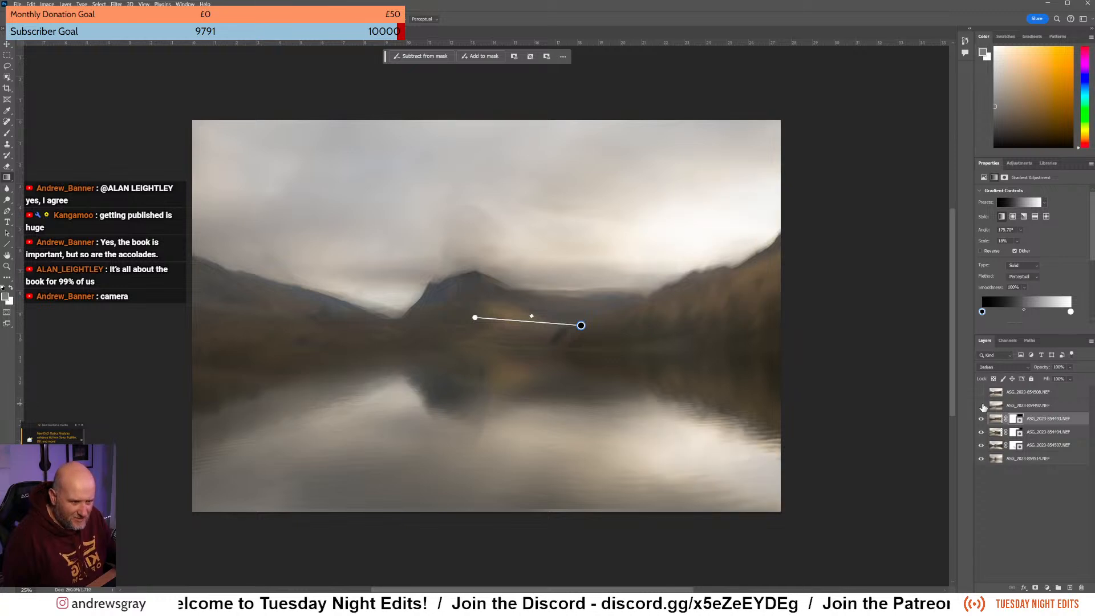
click(982, 405)
click(981, 405)
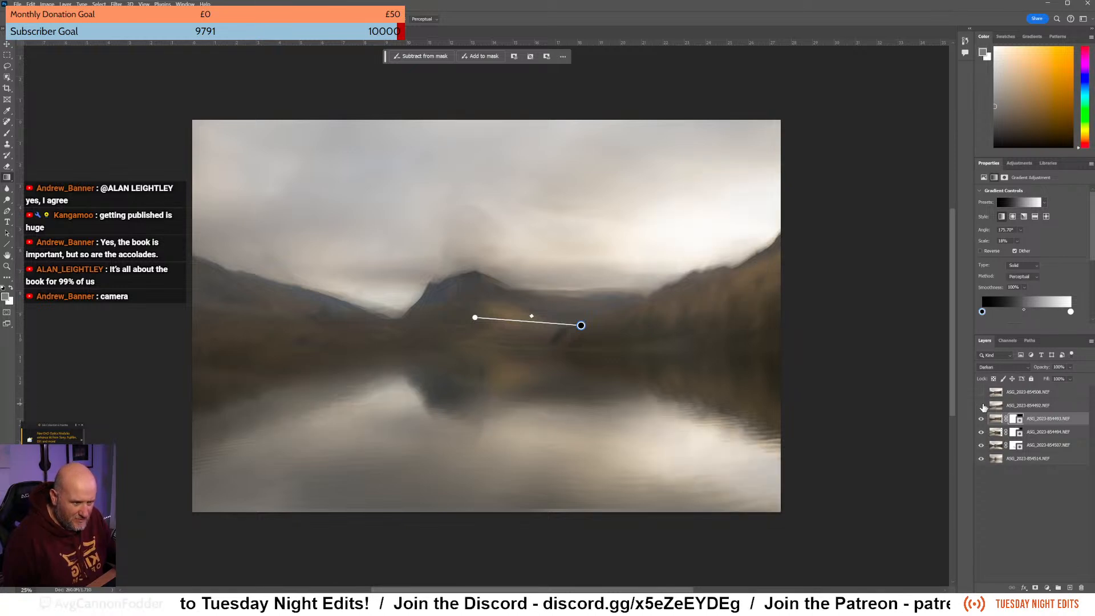
click(982, 405)
click(982, 406)
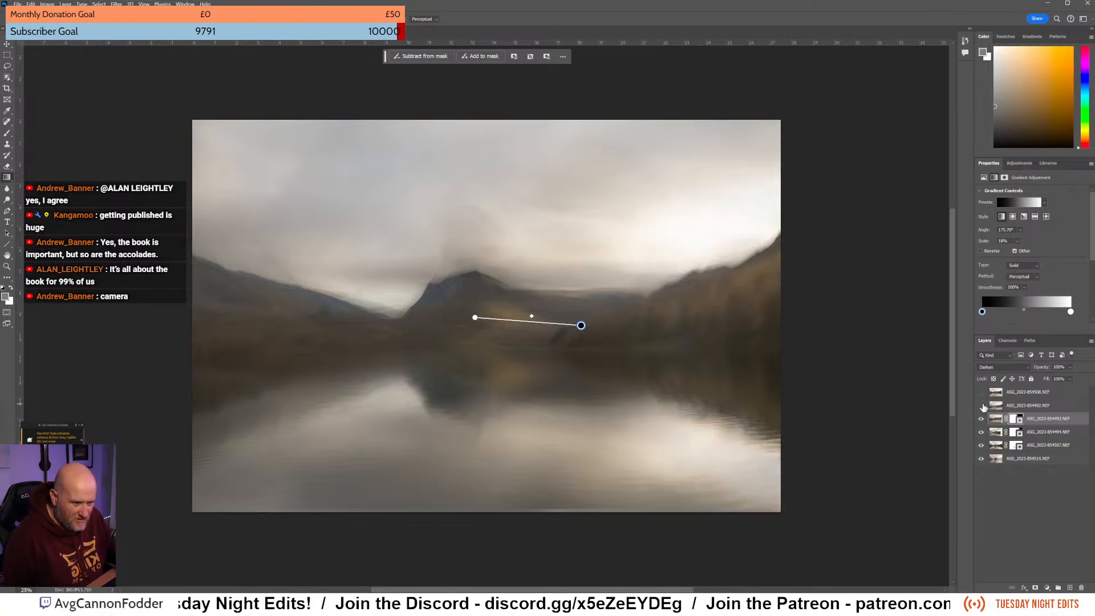
click(982, 405)
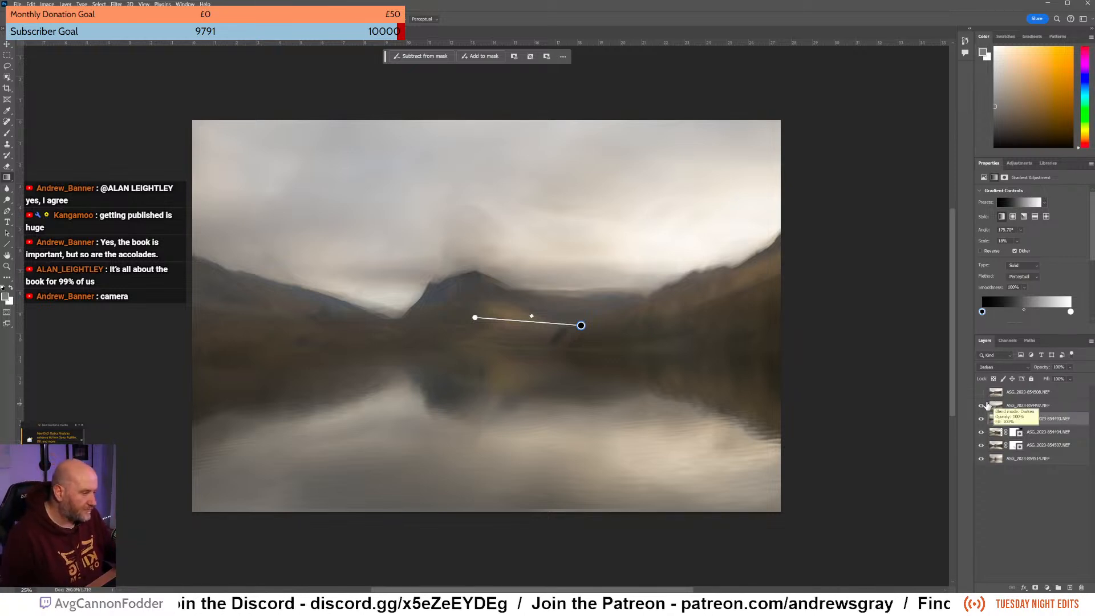
click(980, 406)
click(980, 406)
click(980, 406)
click(981, 406)
click(981, 406)
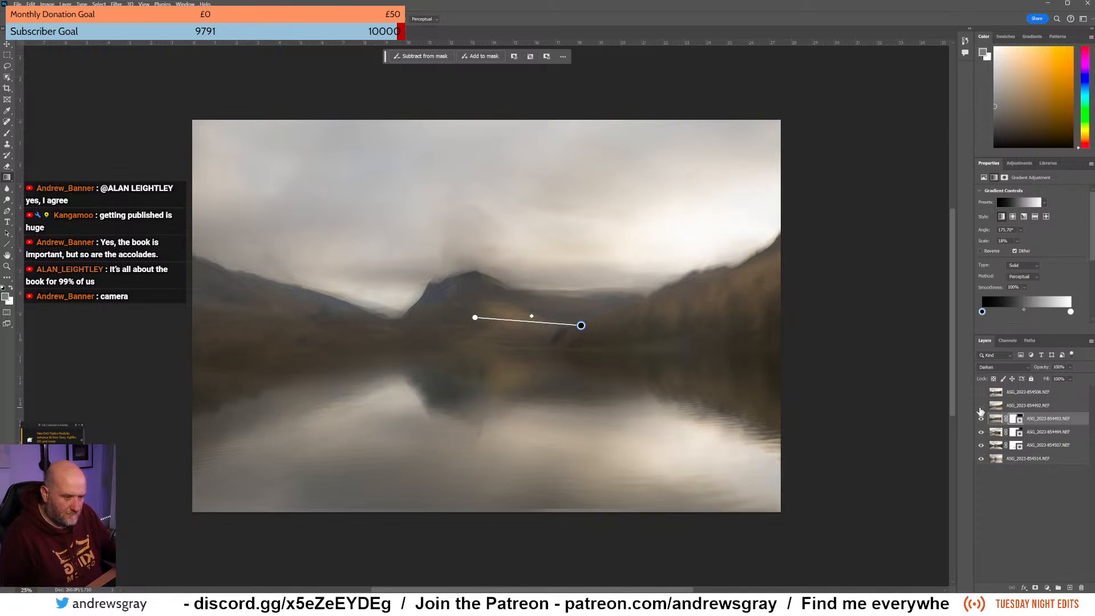
click(980, 406)
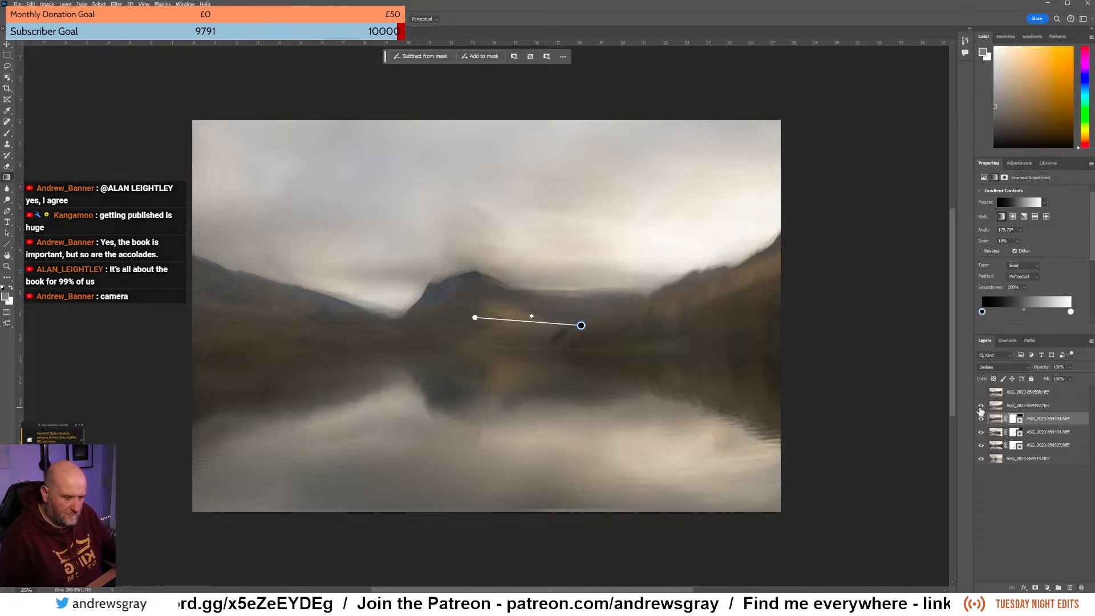
Compare the composite with and without the fifth layer, and select that layer's mask and the Brush tool.
click(1015, 479)
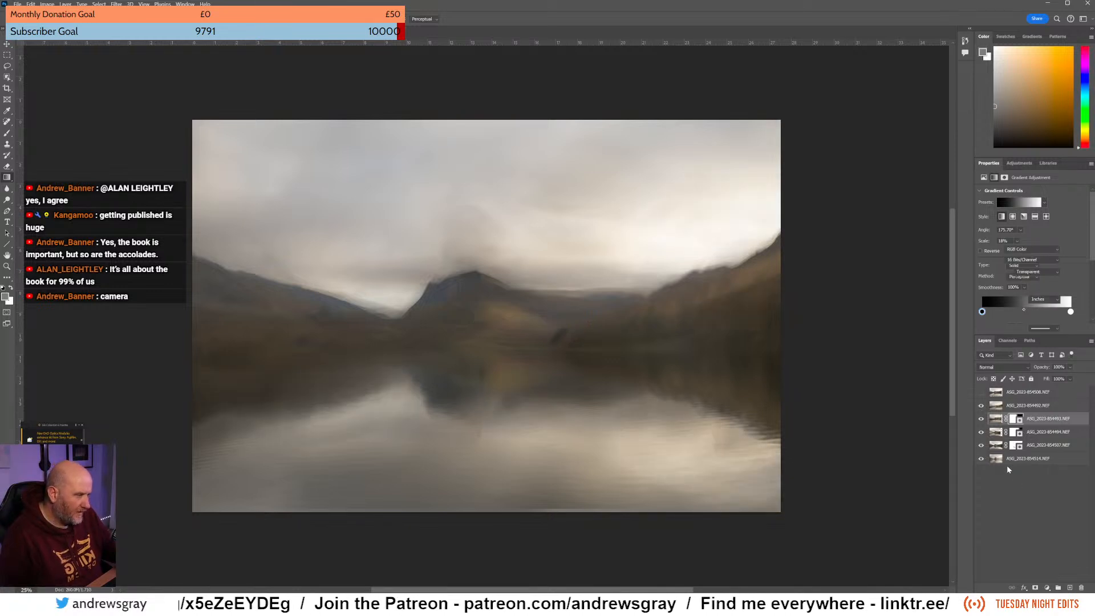
click(981, 445)
click(981, 445)
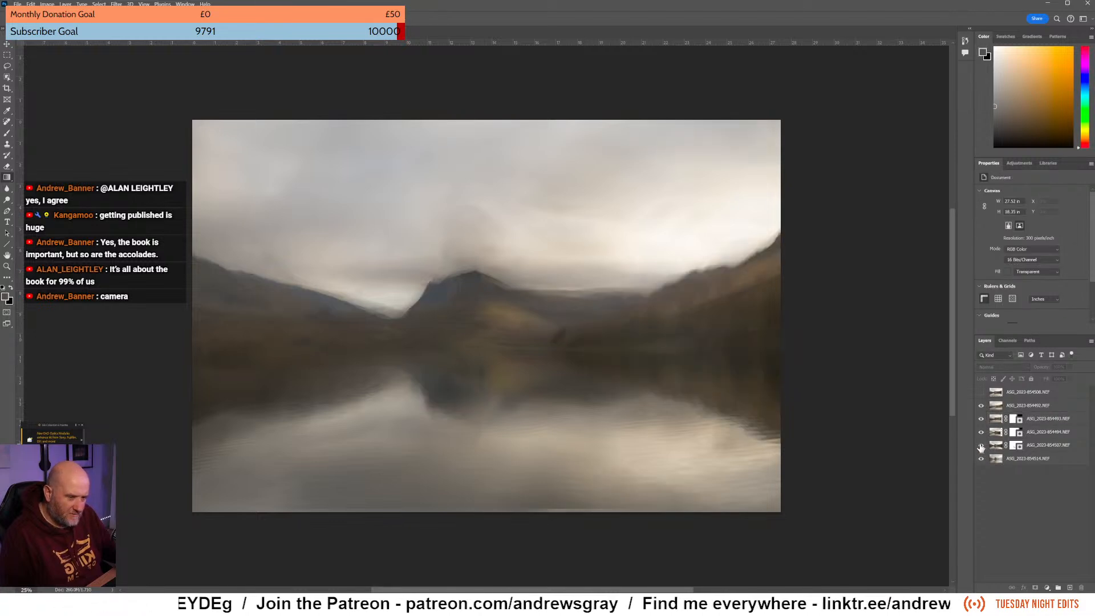
click(1017, 446)
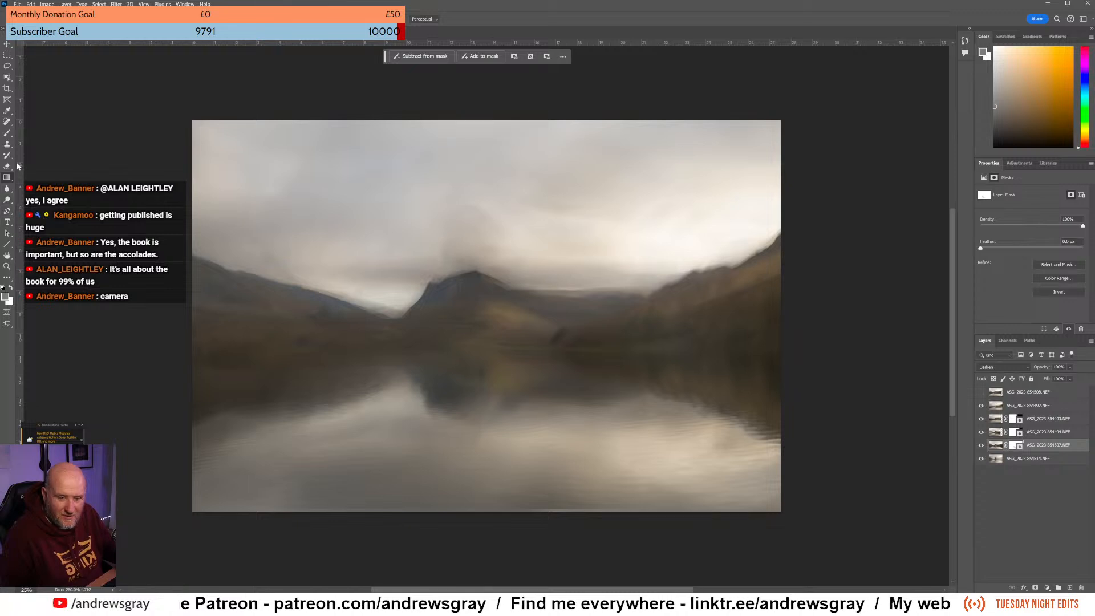
click(6, 133)
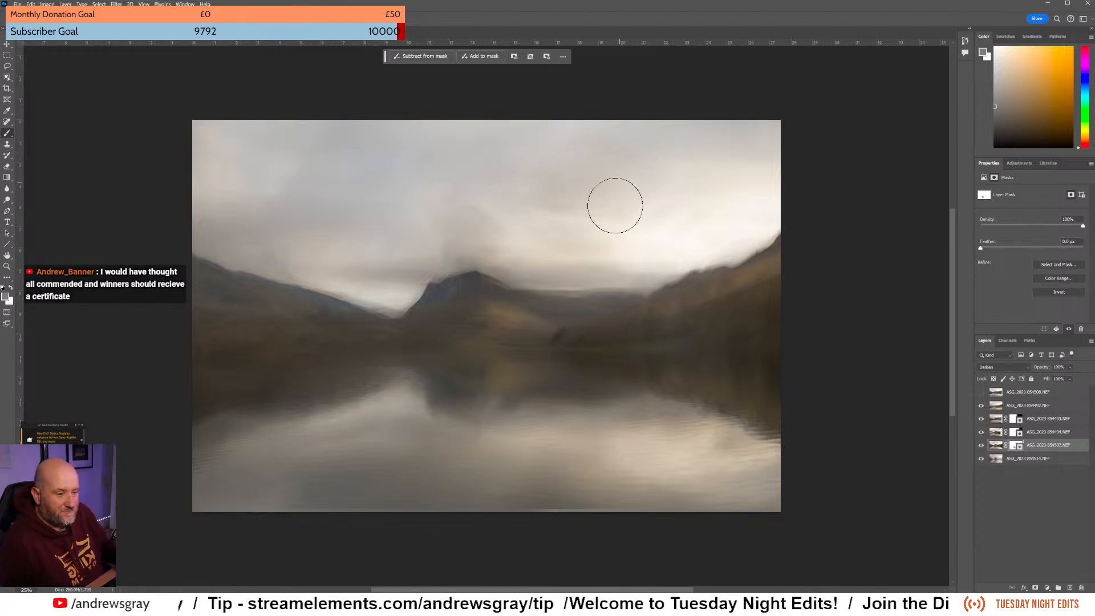
Check again what the second layer contributes to the lake and hills by toggling its visibility, leaving it shown.
click(980, 405)
click(981, 406)
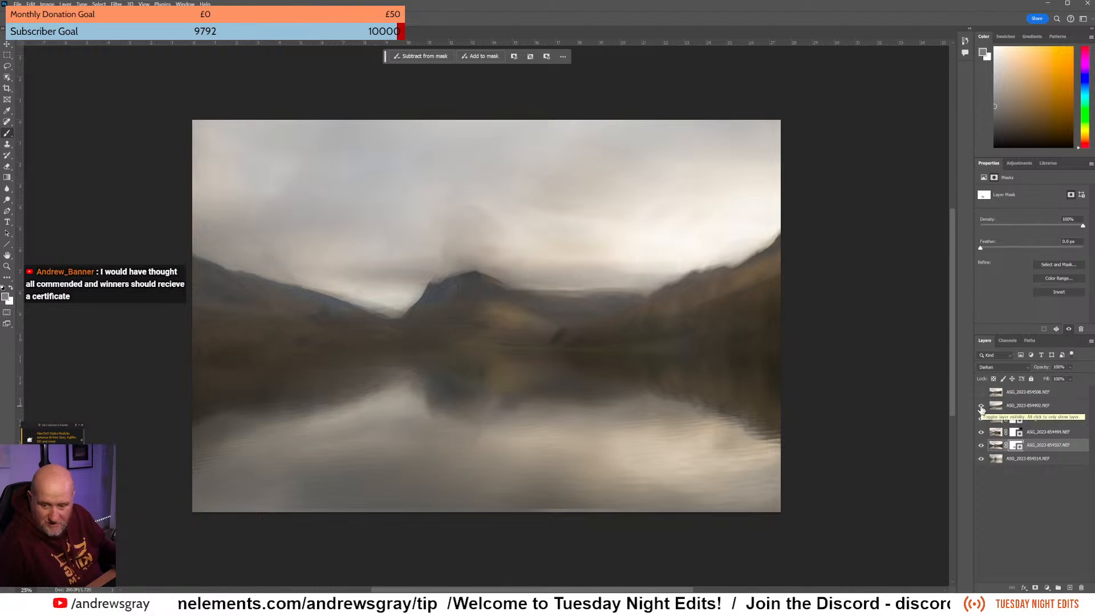
click(980, 407)
click(980, 407)
click(981, 407)
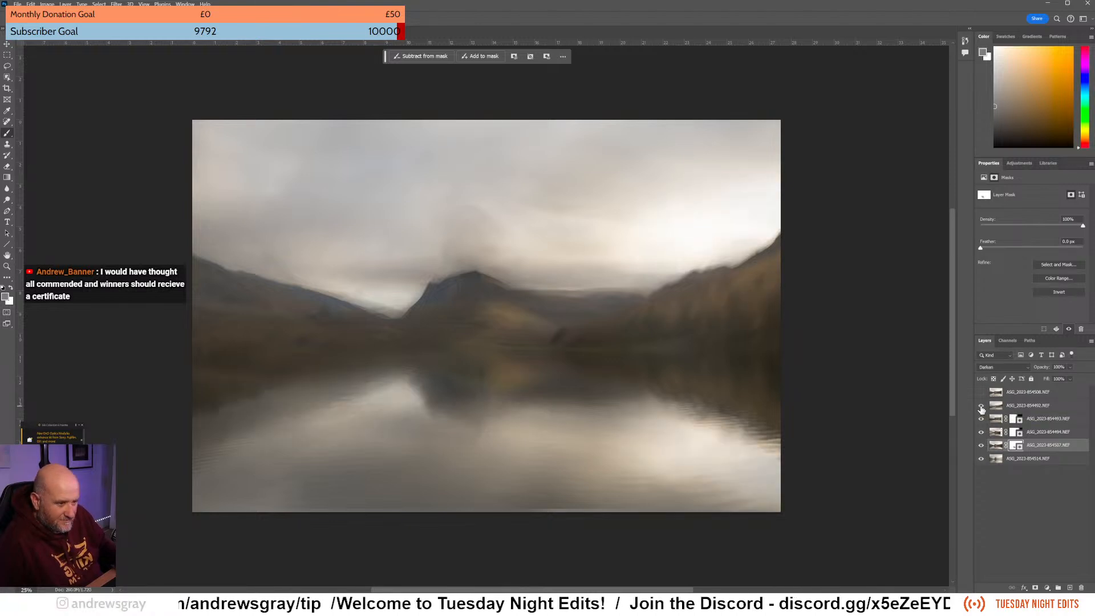
click(980, 407)
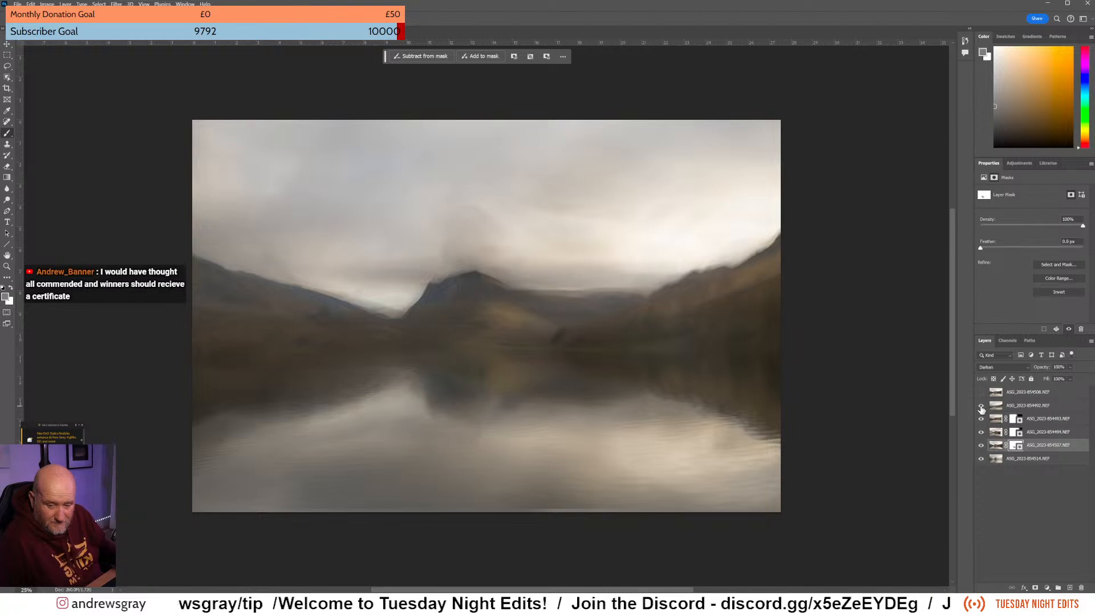
click(980, 408)
click(980, 409)
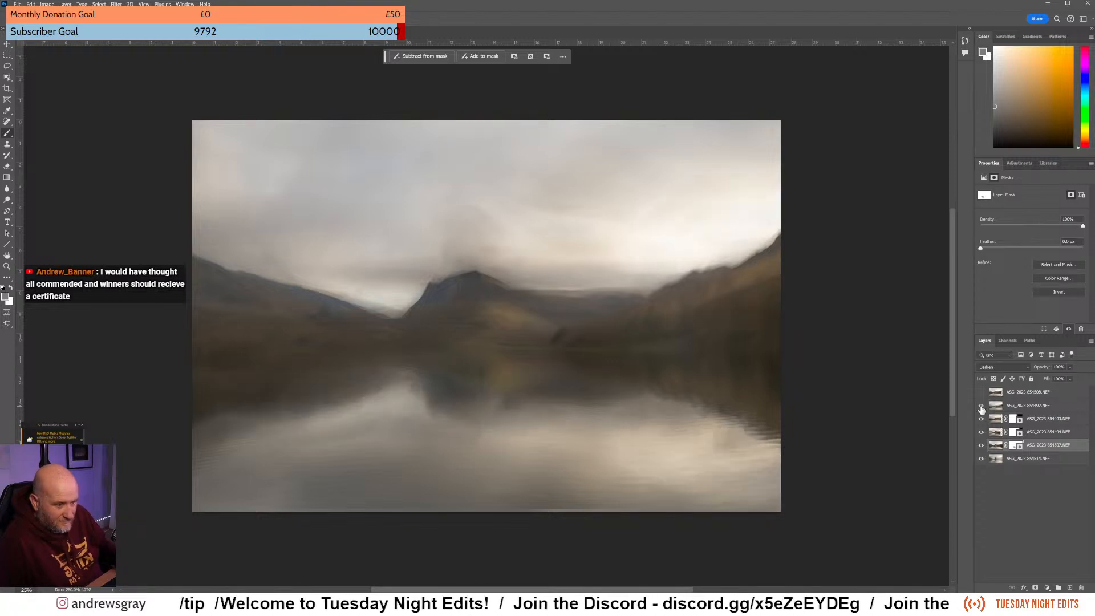
click(980, 408)
click(981, 408)
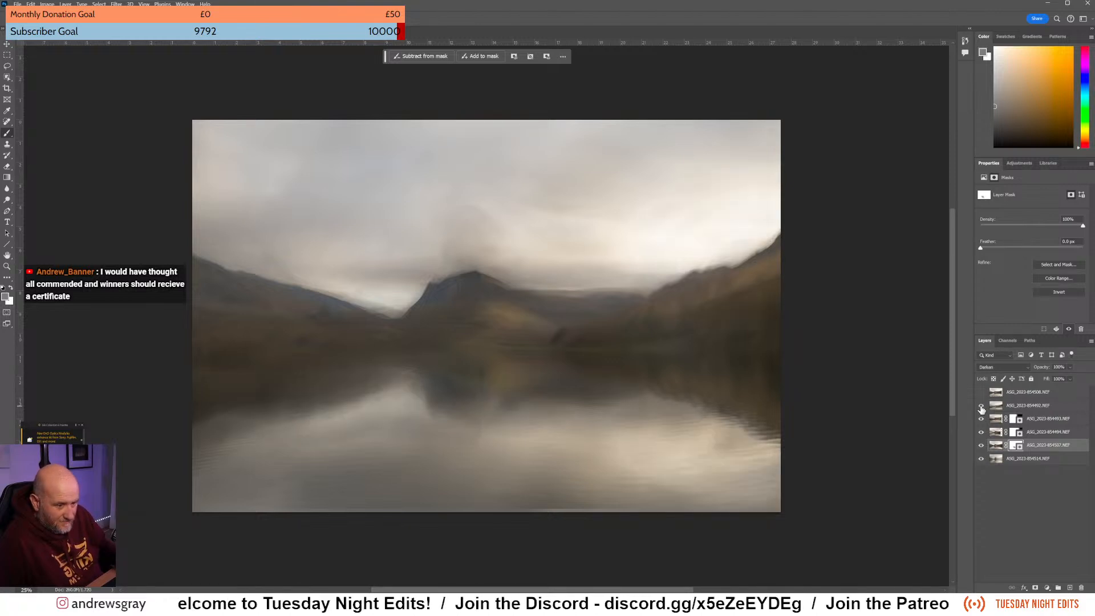
Add a layer mask to the second layer and check the composite with that layer hidden and shown.
click(1023, 406)
click(1034, 587)
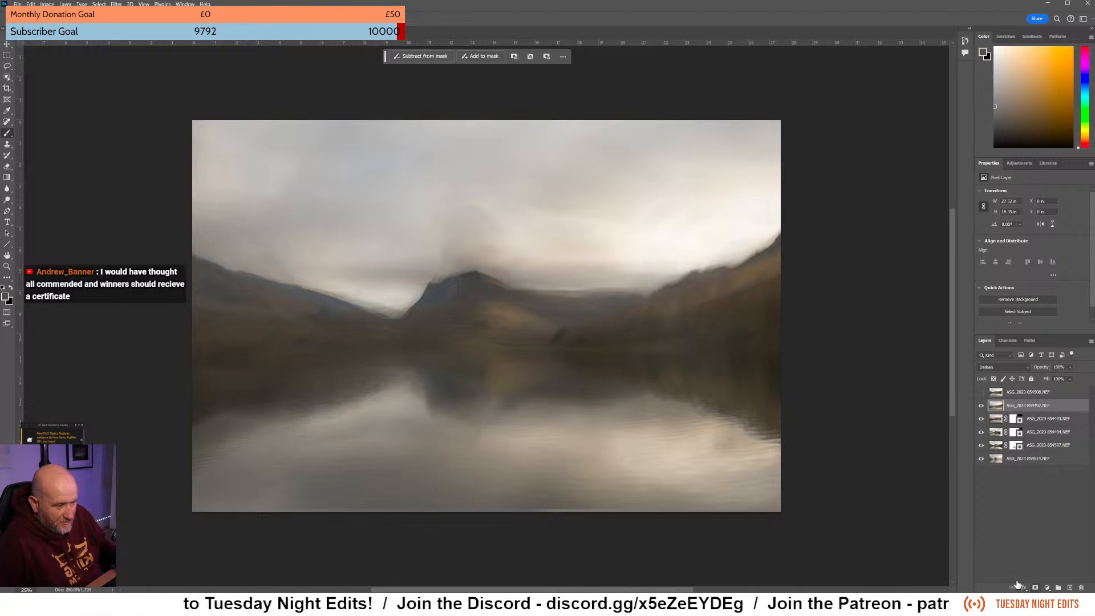
click(980, 406)
click(980, 406)
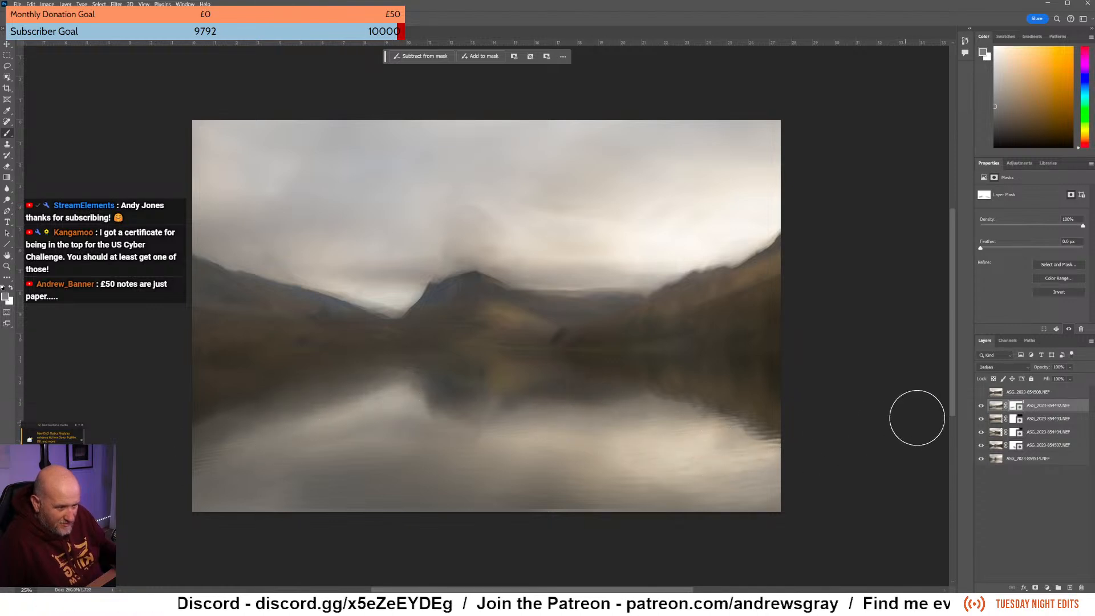
Compare the composite repeatedly with and without the masked second layer.
click(981, 405)
click(981, 406)
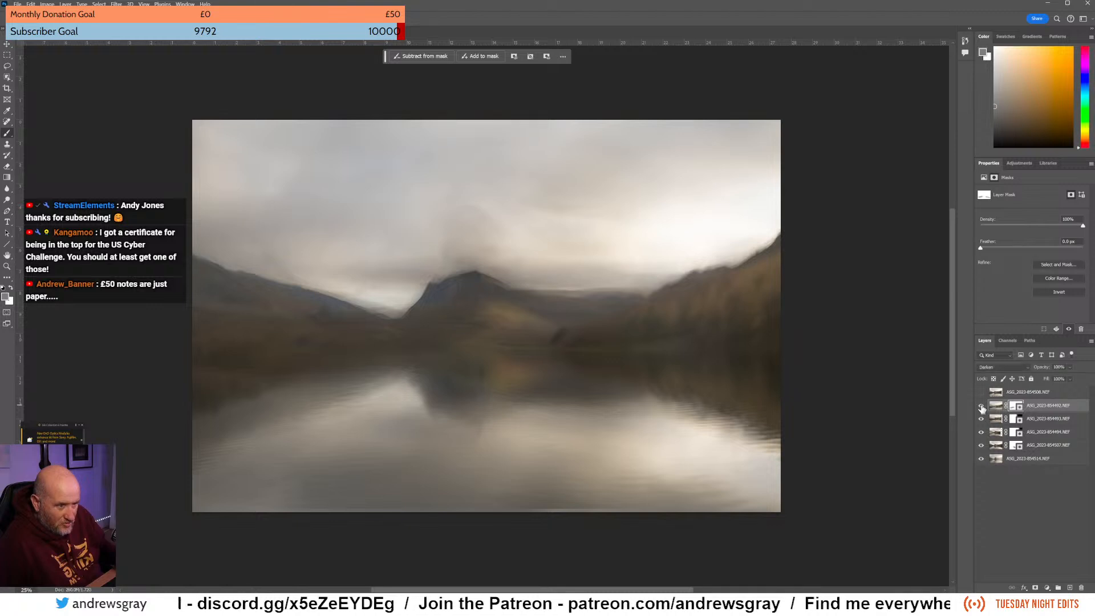
click(981, 406)
click(981, 406)
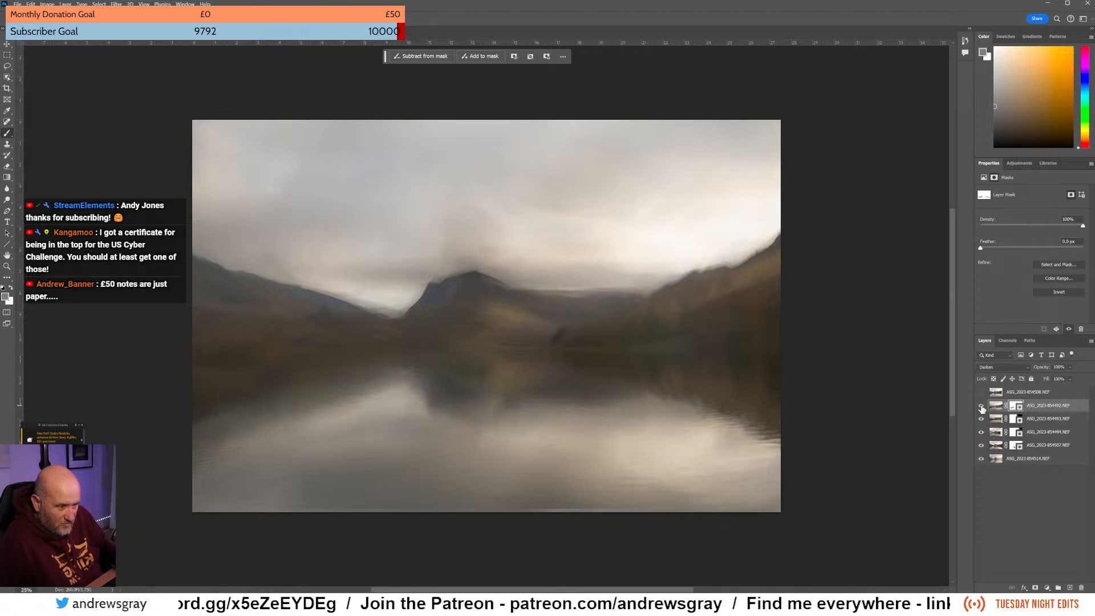
click(980, 406)
click(980, 406)
click(980, 406)
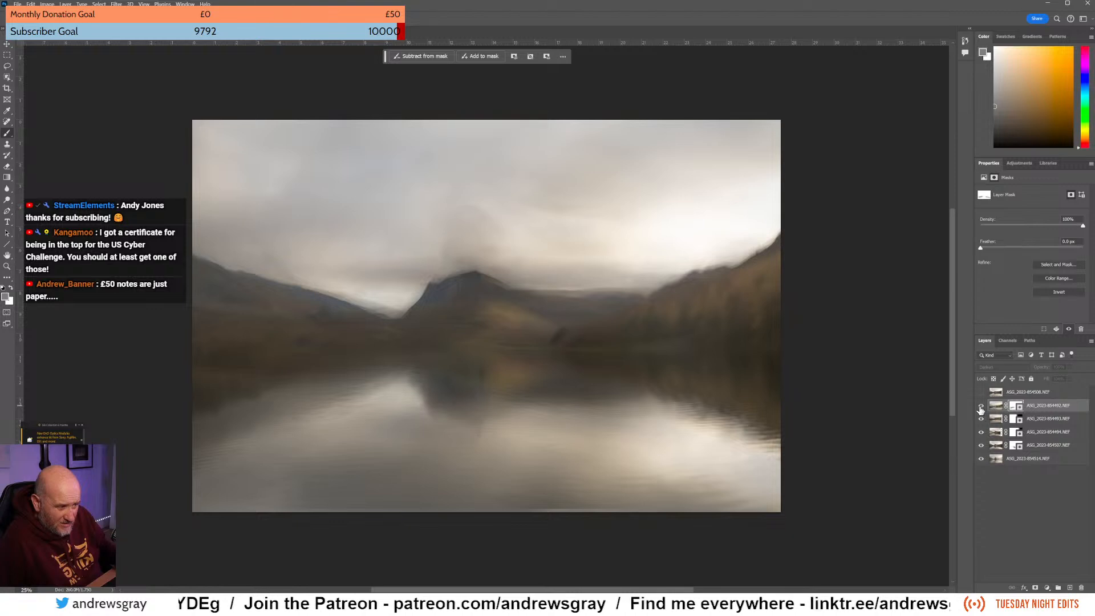
Check what each of the four masked photo layers contributes to the composite by hiding and showing them one at a time.
click(981, 405)
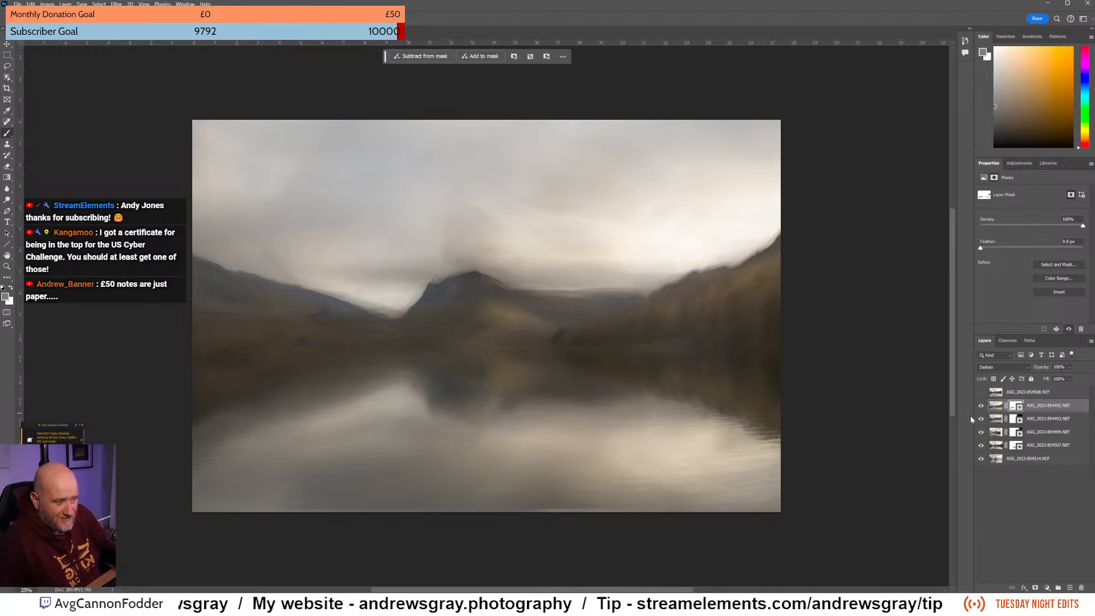
click(981, 446)
click(981, 446)
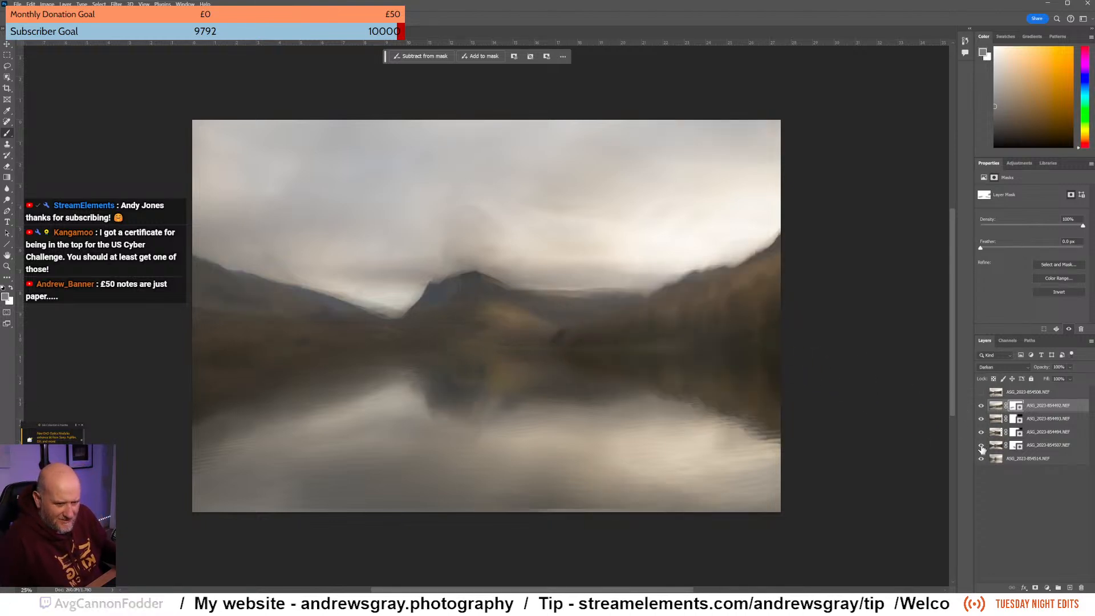
click(980, 432)
click(981, 432)
click(980, 419)
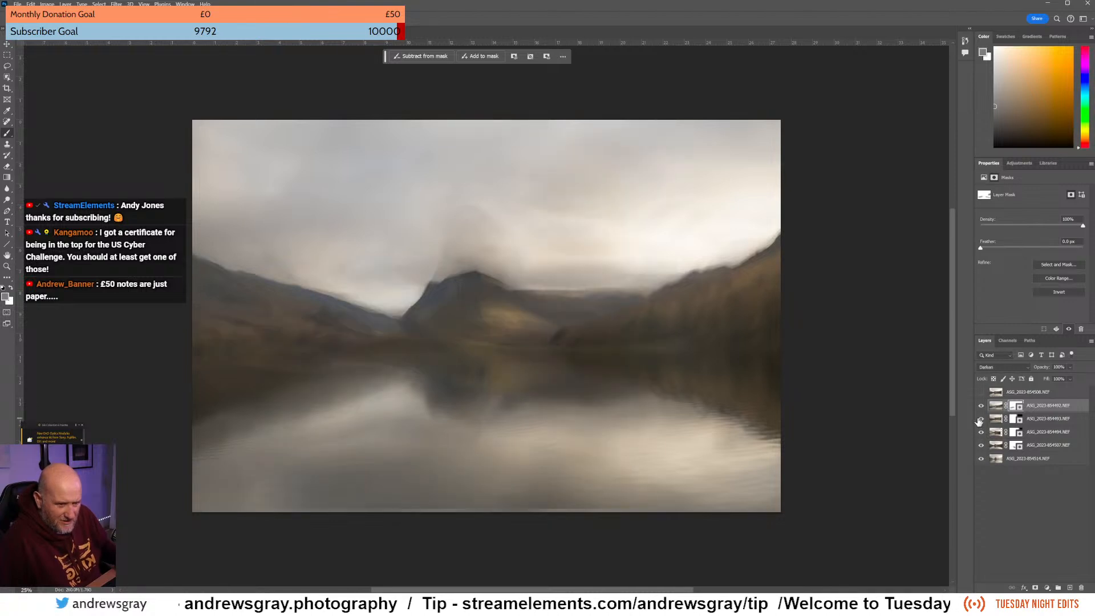
click(981, 419)
click(981, 406)
click(981, 405)
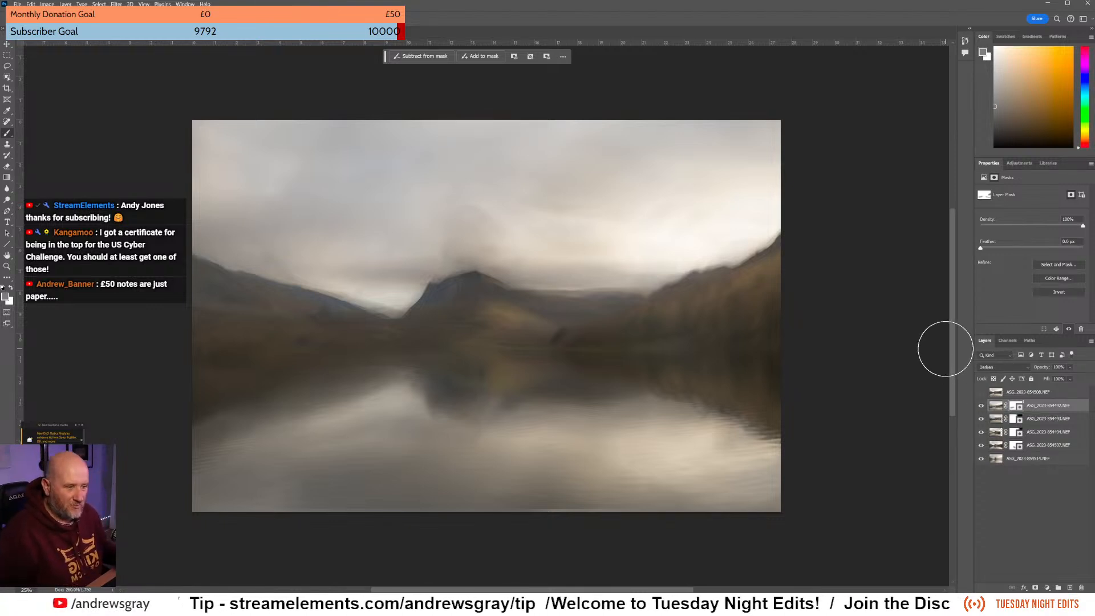
Compare the composite with and without the top unmasked photo layer, leaving that layer hidden.
click(980, 392)
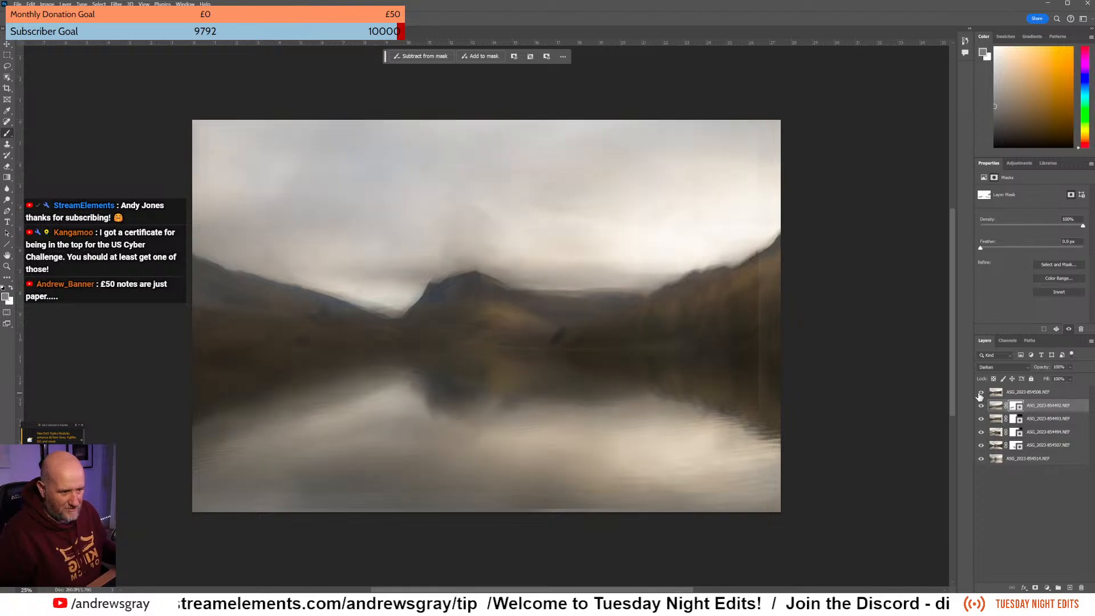
click(980, 392)
click(980, 393)
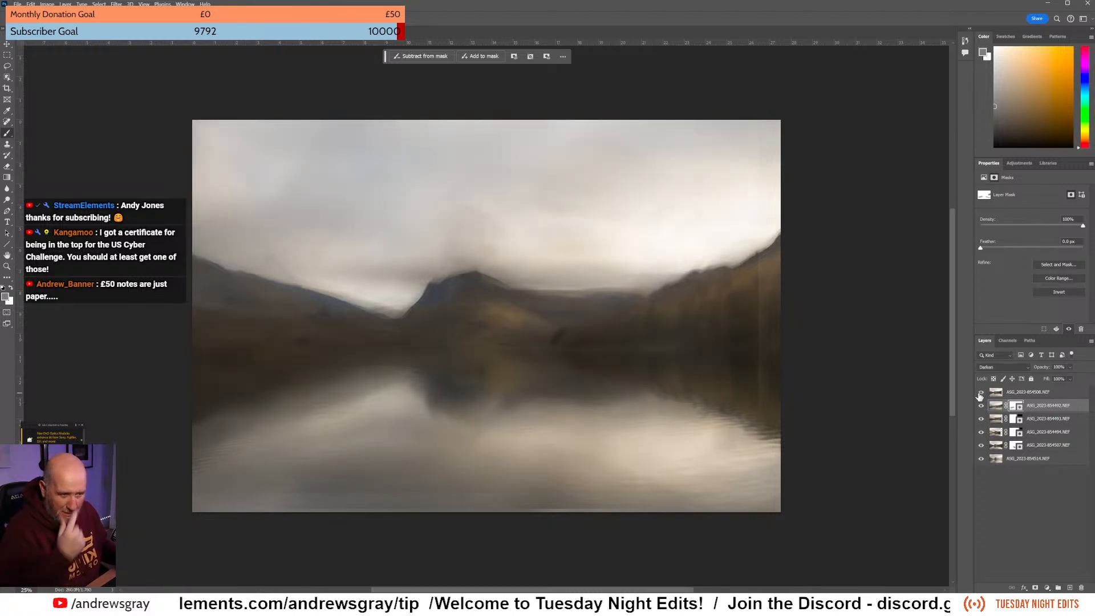
click(980, 393)
click(980, 393)
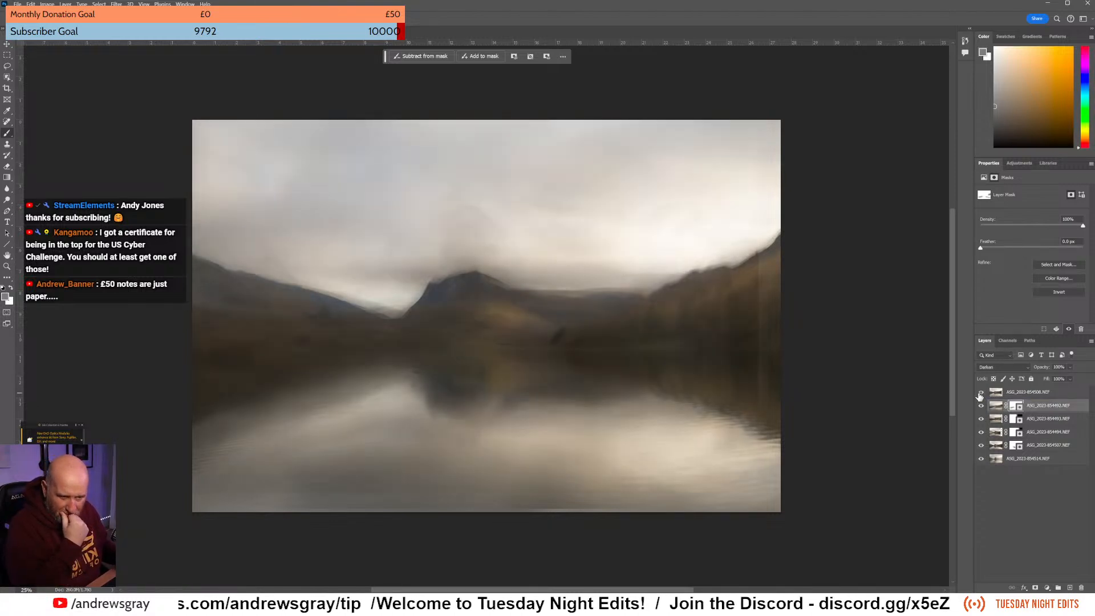
click(980, 393)
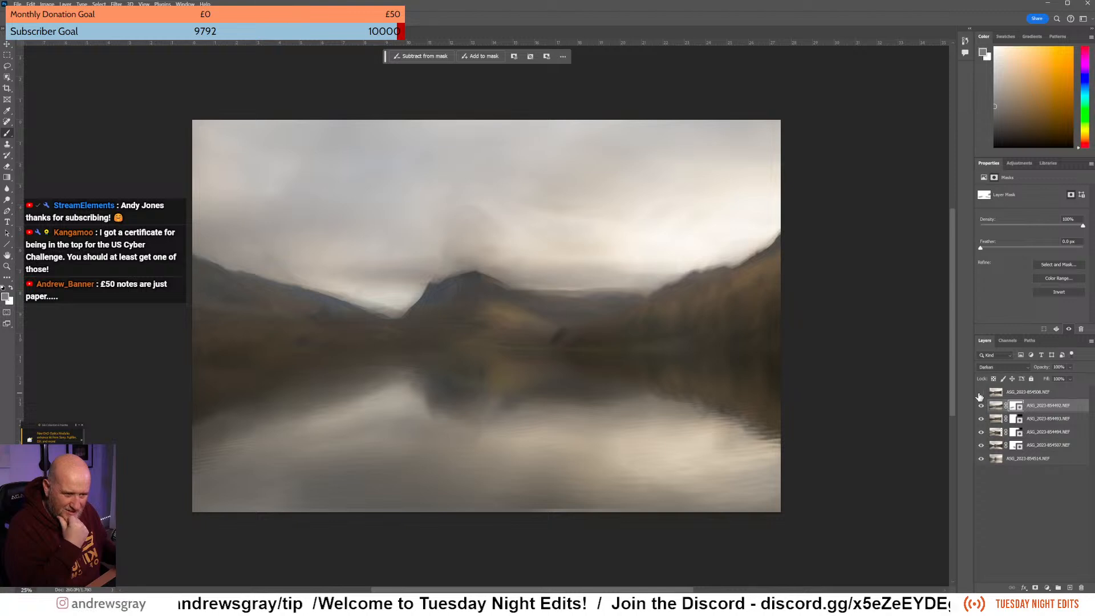
Crop the thin line off the bottom edge of the image and delete the hidden top photo layer.
click(7, 90)
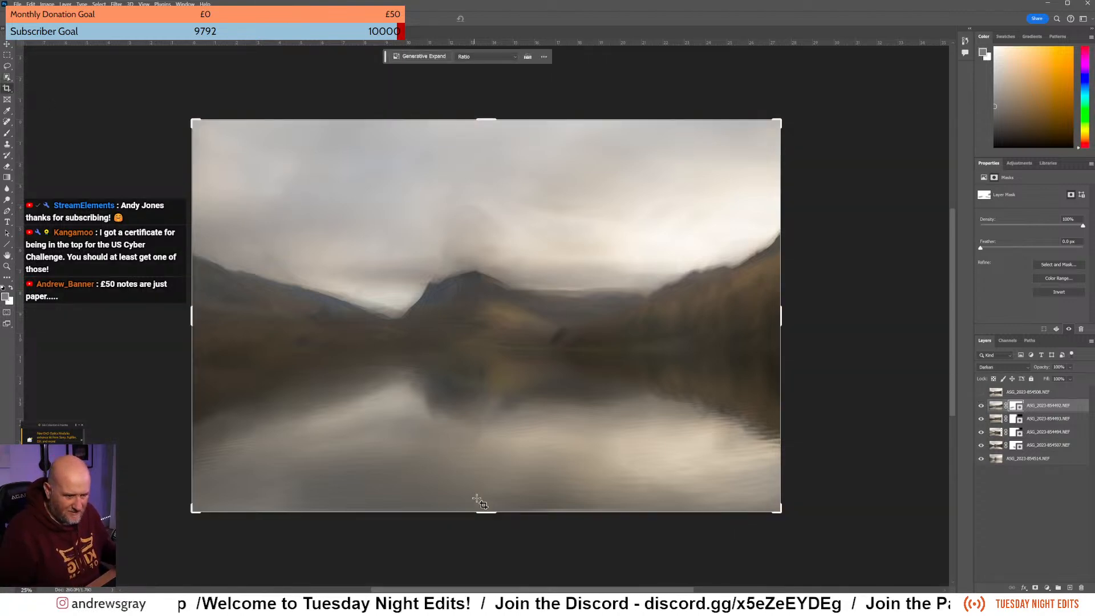
drag(483, 510, 488, 511)
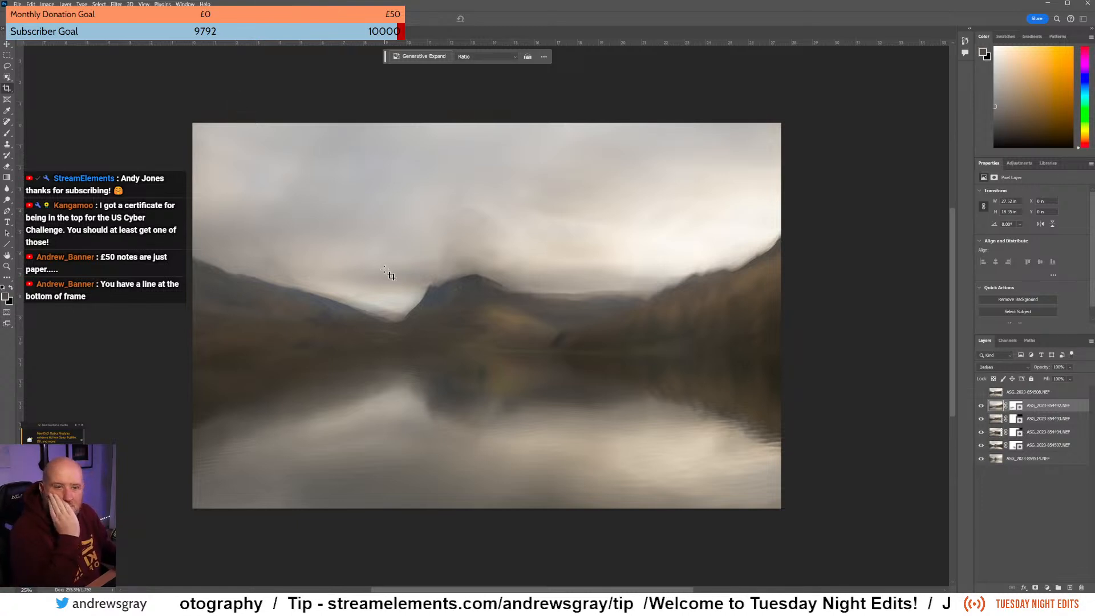
drag(1033, 393, 1080, 587)
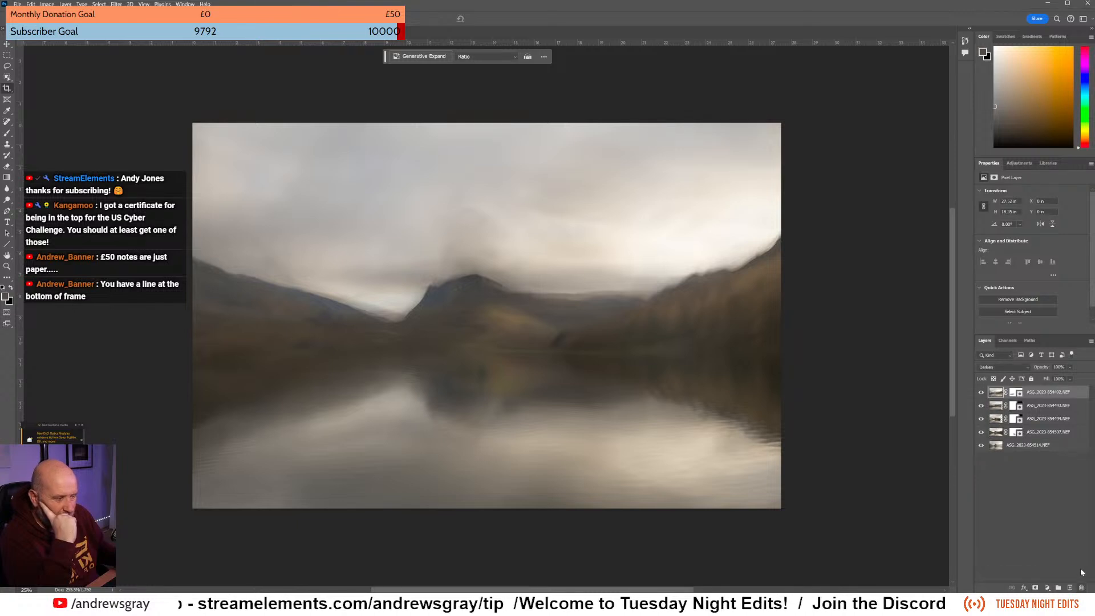
Add a Hue/Saturation adjustment layer above all the photo layers, deleting the duplicate adjustment layer.
click(1019, 163)
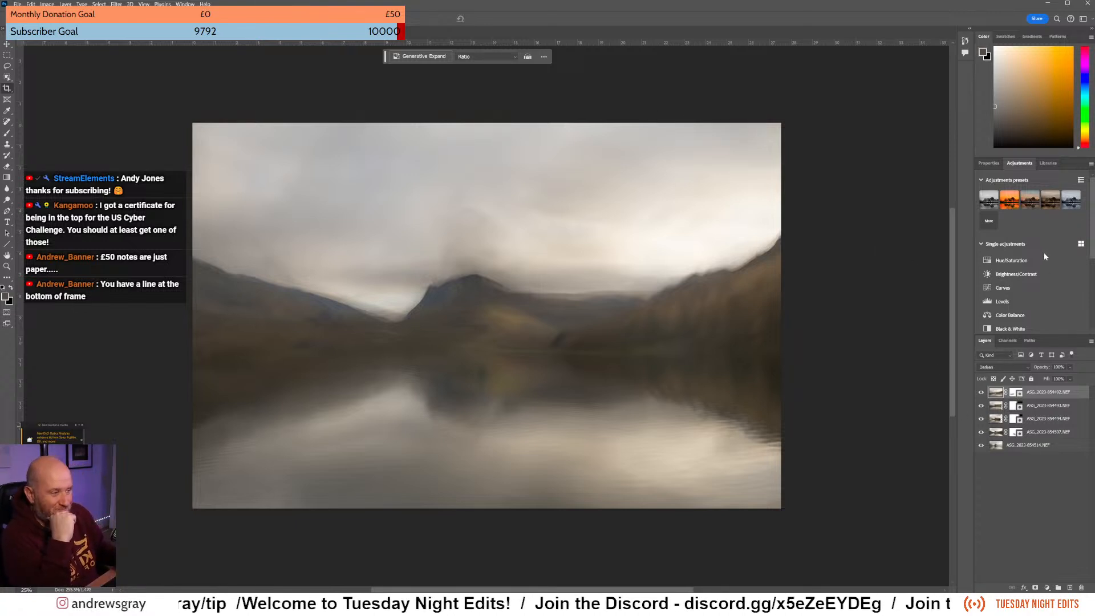
click(1012, 260)
click(1021, 166)
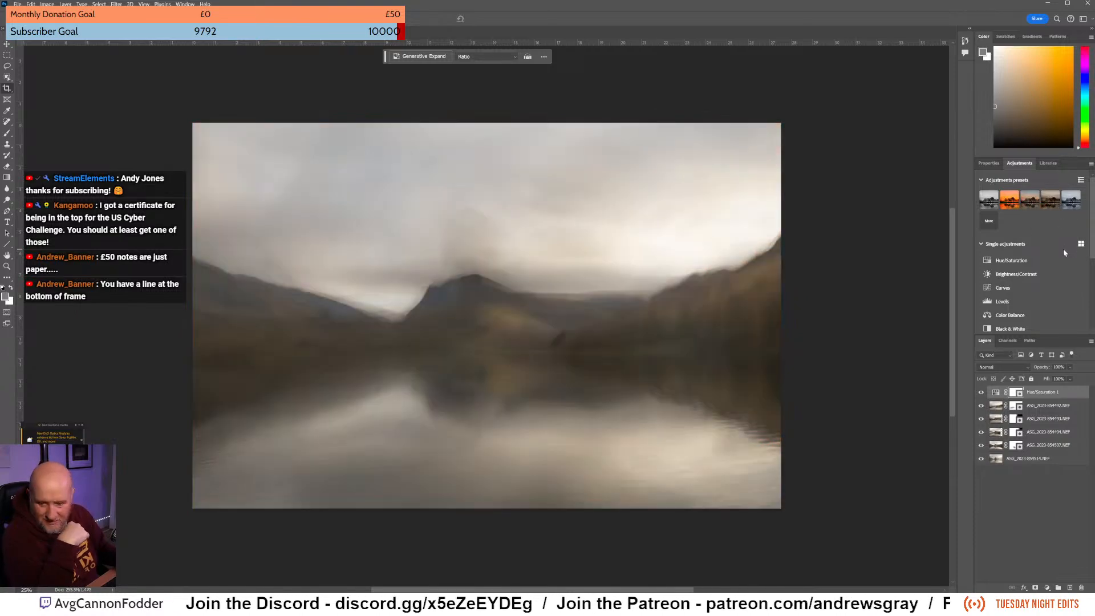
click(1022, 261)
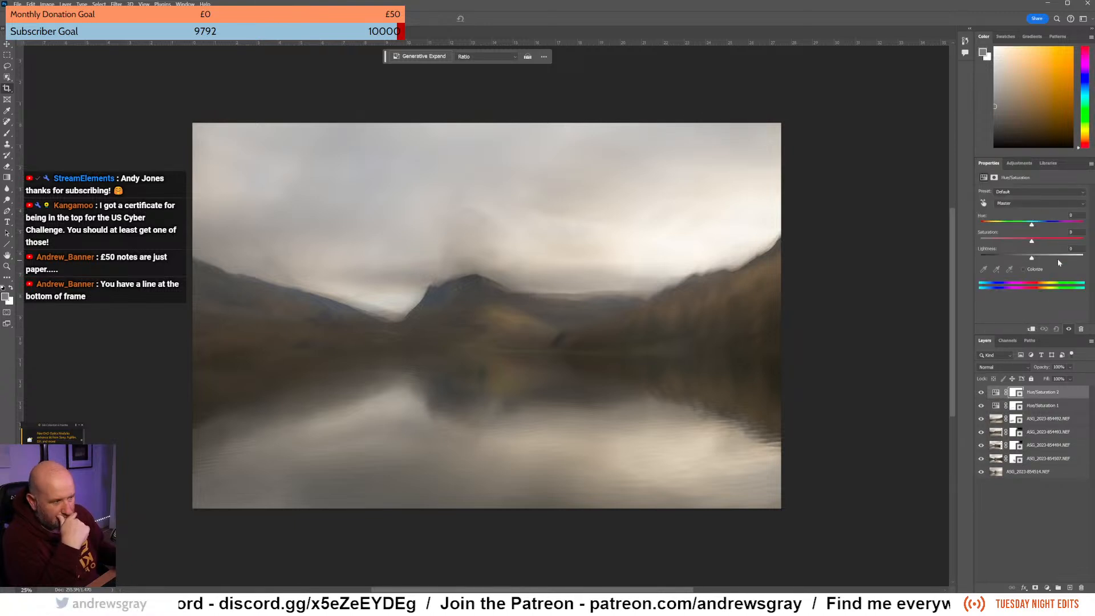
drag(1068, 394, 1080, 588)
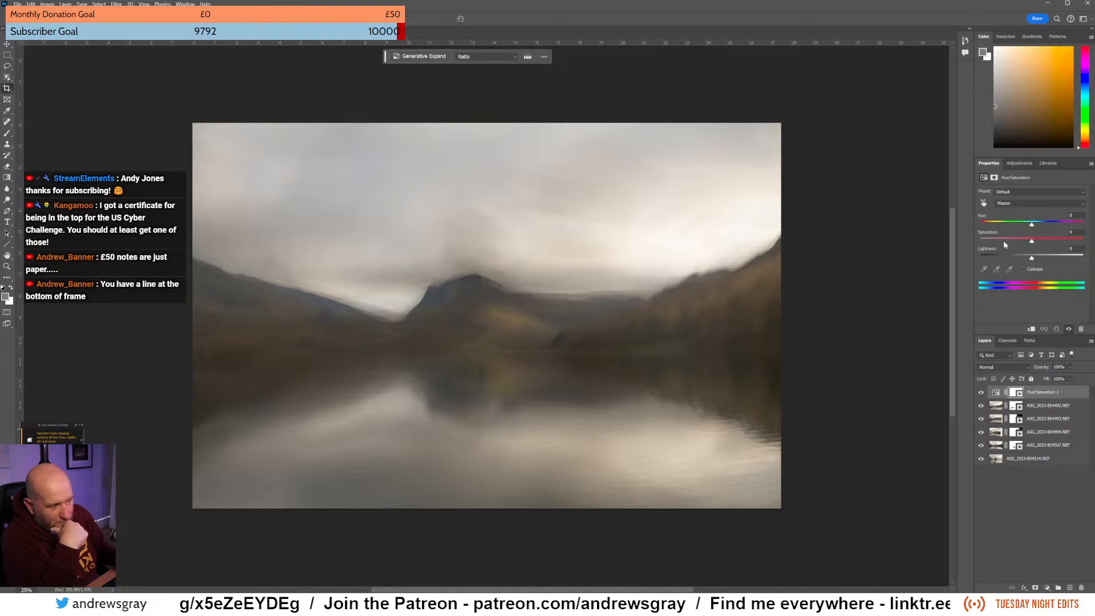
Set the Hue/Saturation adjustment's hue to -4 and its saturation to +25.
click(996, 394)
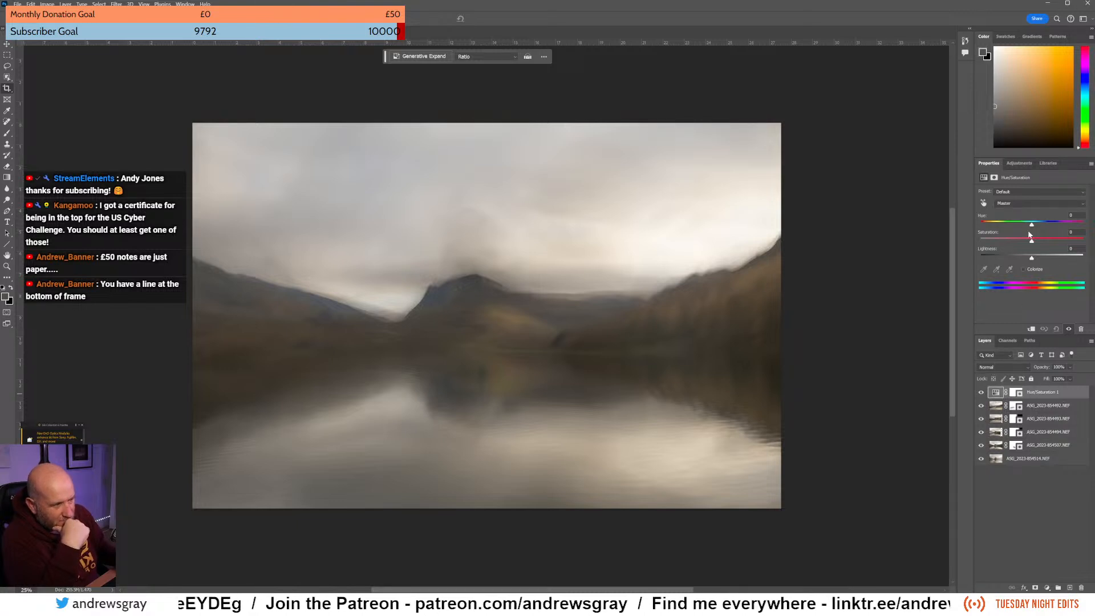
mouse_move(1032, 227)
mouse_down()
mouse_move(1021, 226)
mouse_move(1038, 232)
mouse_up()
drag(1033, 233, 1040, 247)
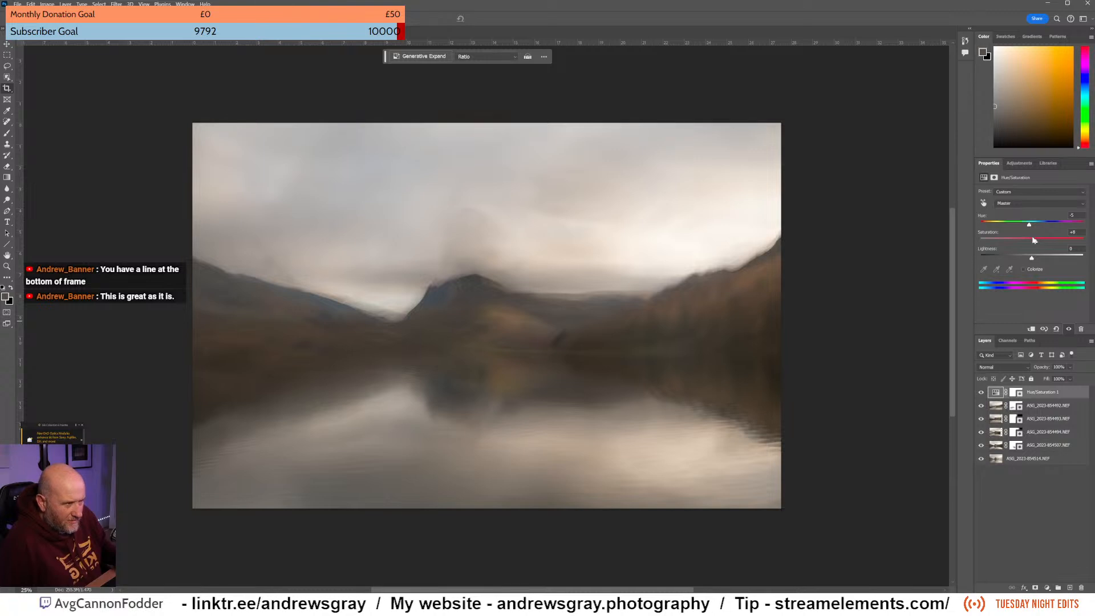
drag(1036, 243, 1048, 253)
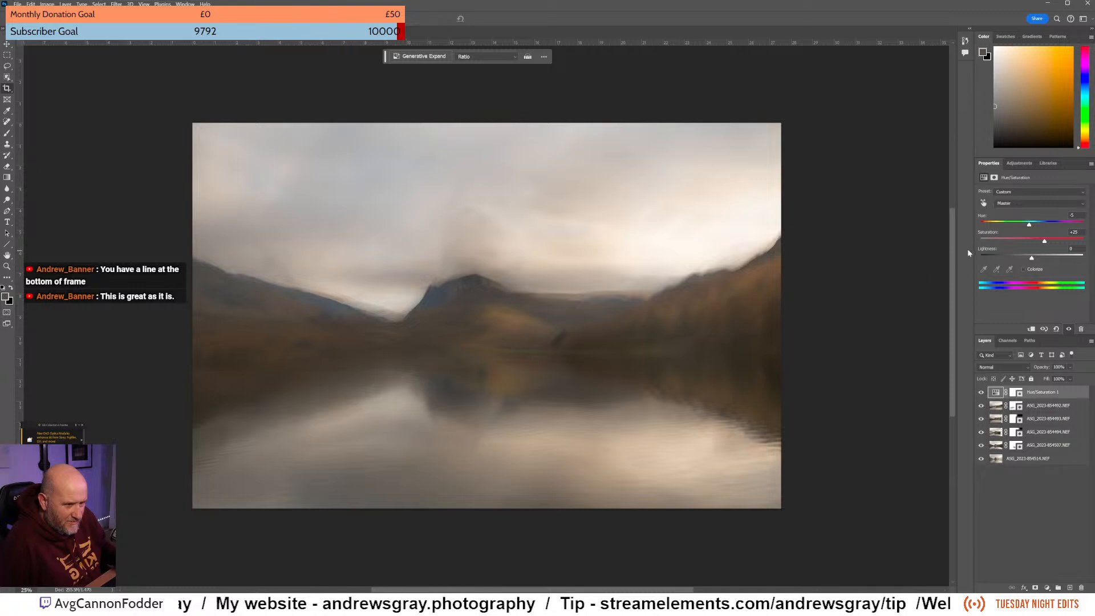
drag(1029, 226, 1033, 229)
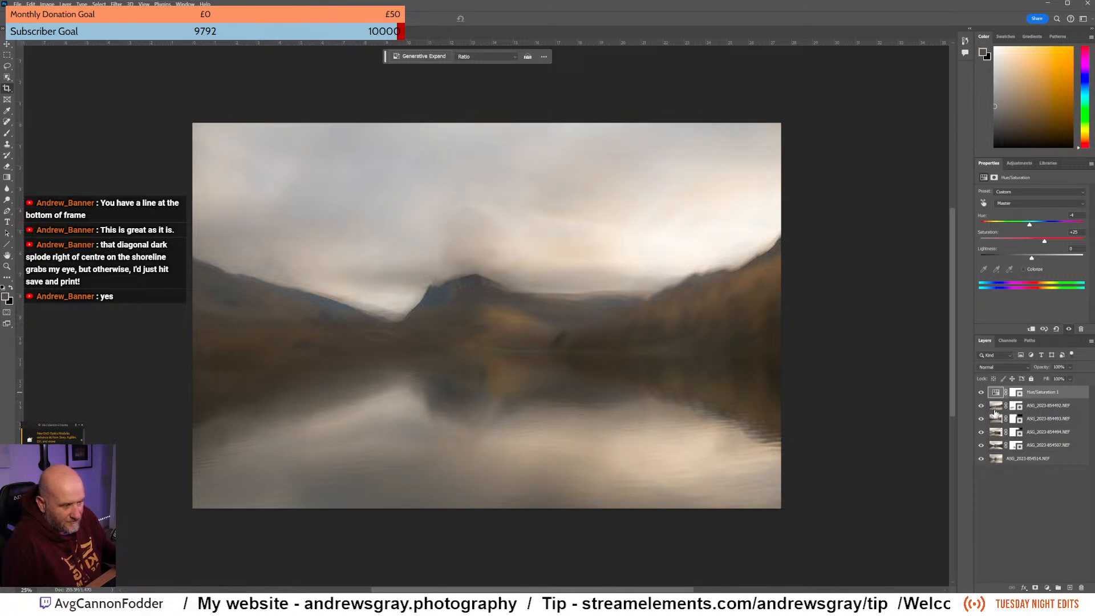
Paint black with the Brush on the Hue/Saturation mask over the central hill and its reflection.
click(7, 166)
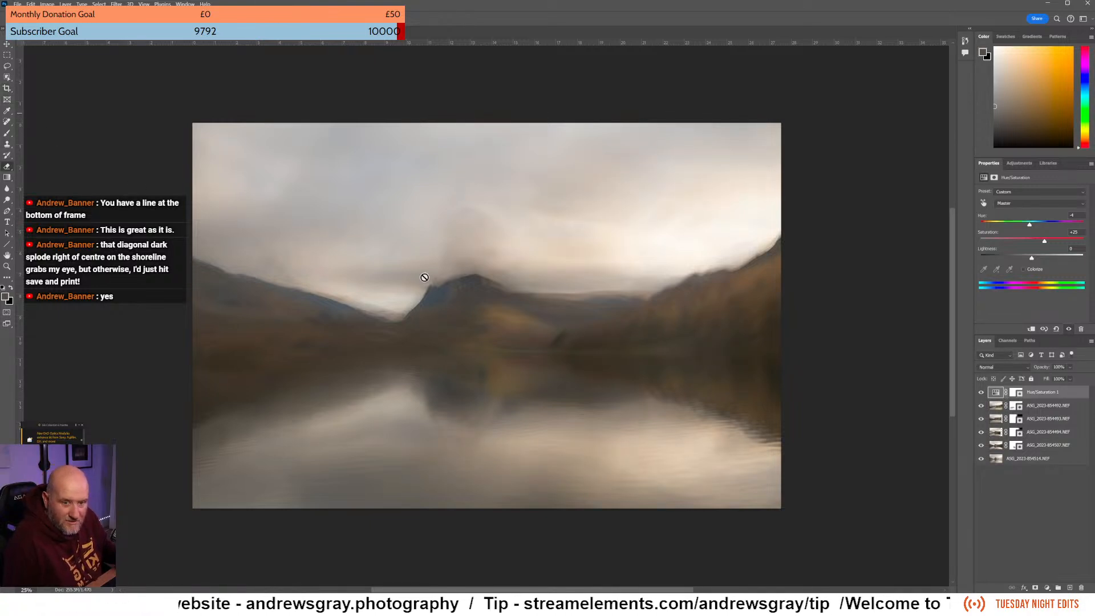
click(1016, 393)
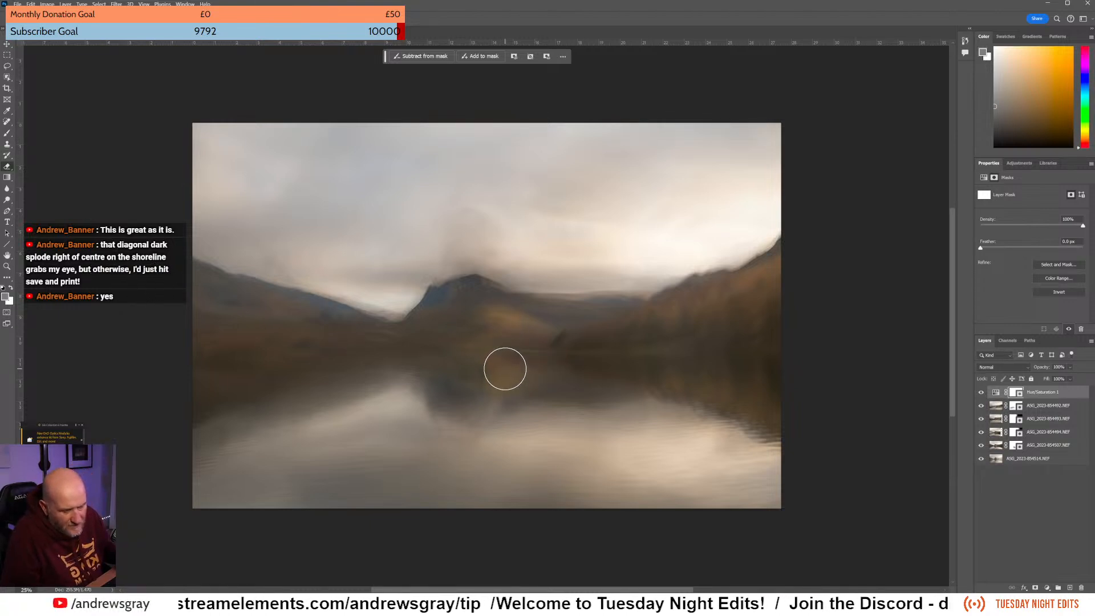
click(4, 289)
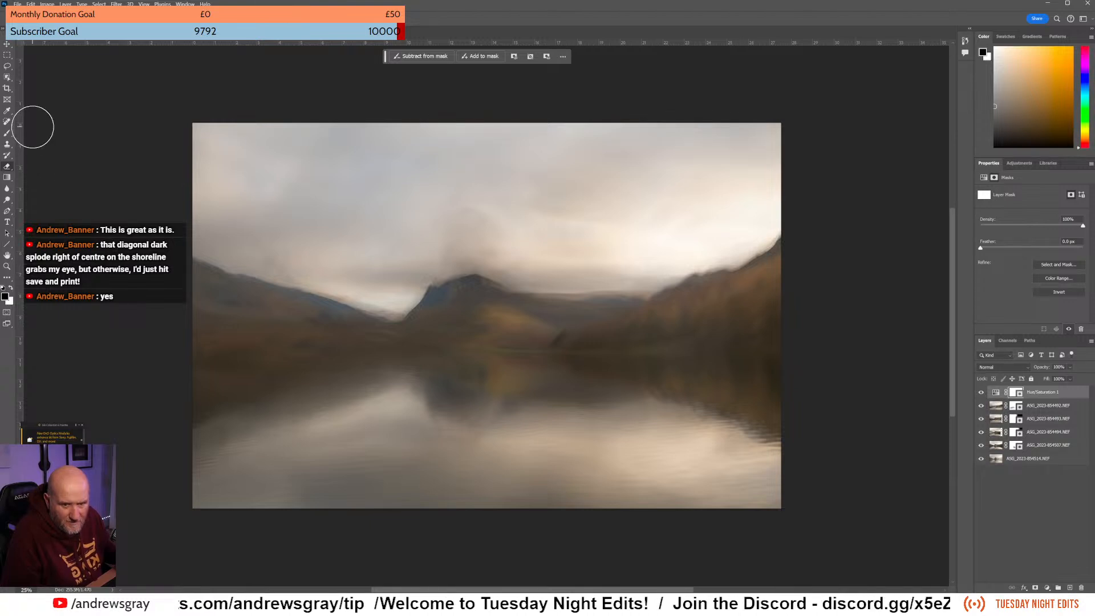
click(7, 132)
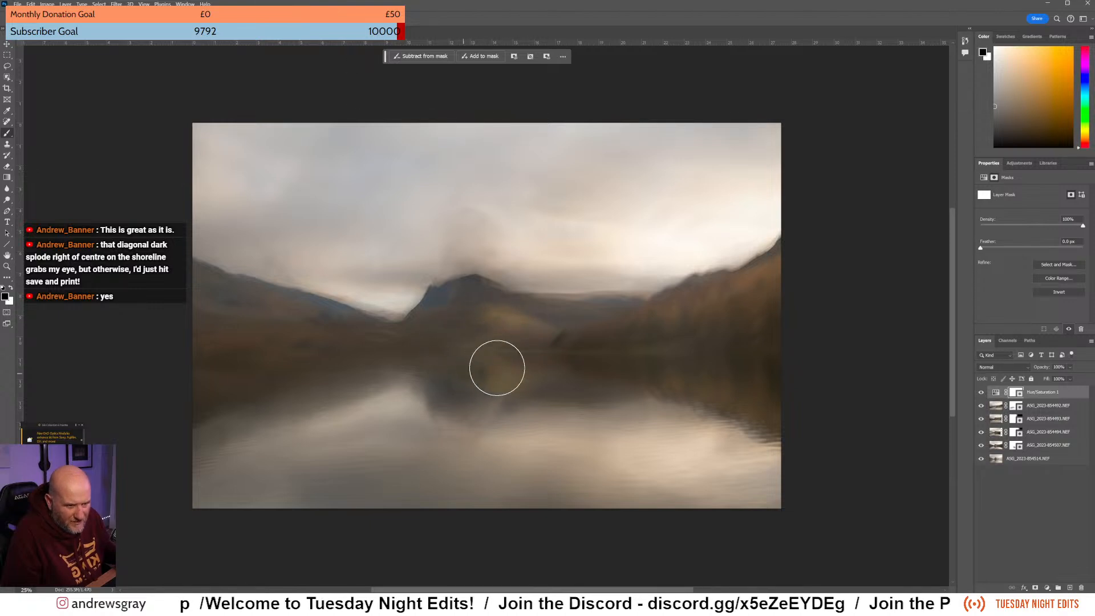
mouse_move(484, 323)
mouse_down()
mouse_move(443, 322)
mouse_move(413, 353)
mouse_move(480, 374)
mouse_move(480, 322)
mouse_move(463, 333)
mouse_move(503, 330)
mouse_move(472, 363)
mouse_up()
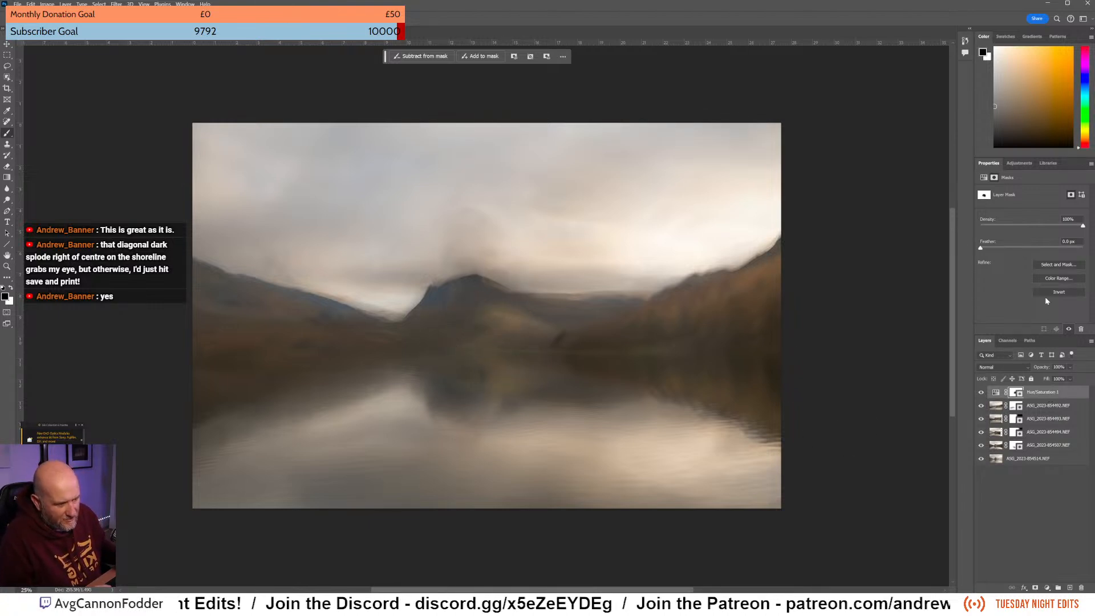
Add a second Hue/Saturation adjustment layer at the top of the stack and set its hue to +3.
click(1019, 164)
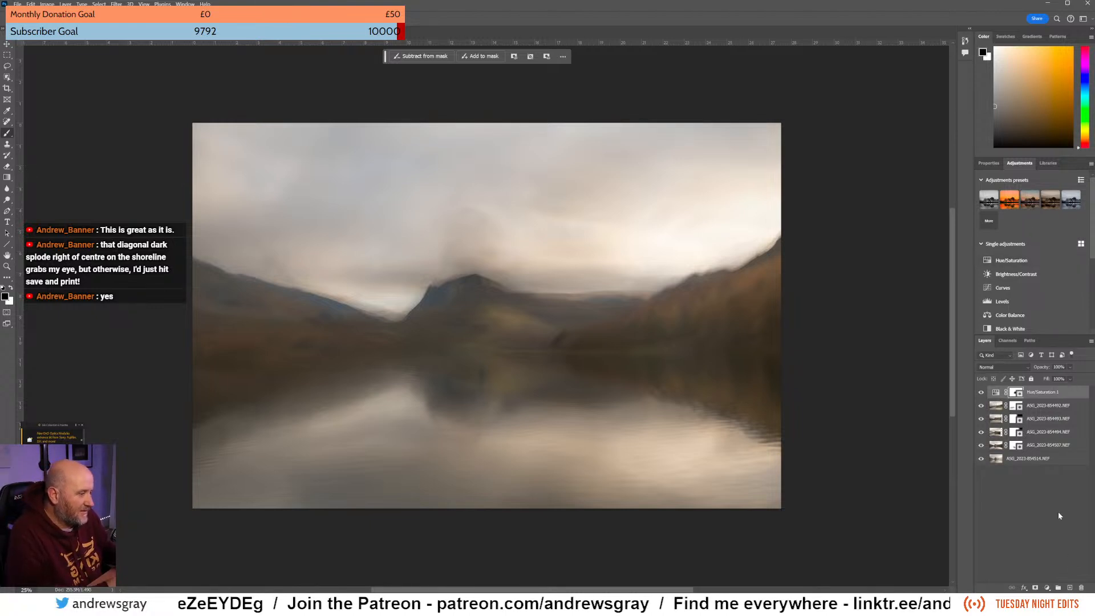
click(1011, 261)
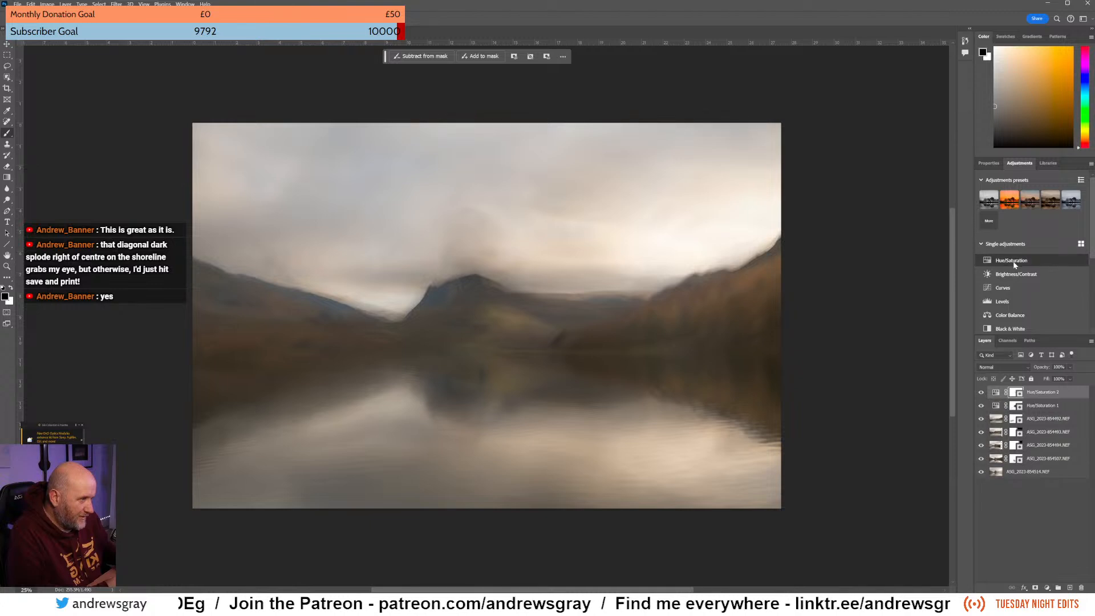
drag(1031, 227, 1038, 227)
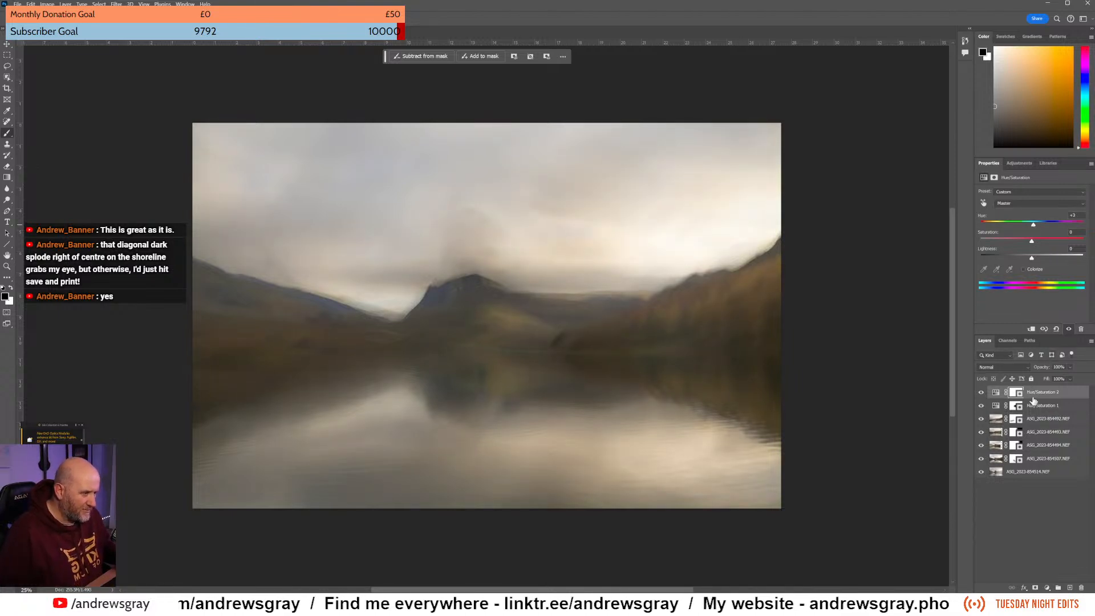
Copy the first Hue/Saturation layer's mask onto the second one, replacing its existing mask, and invert the copy.
click(1014, 406)
drag(1014, 408, 1014, 393)
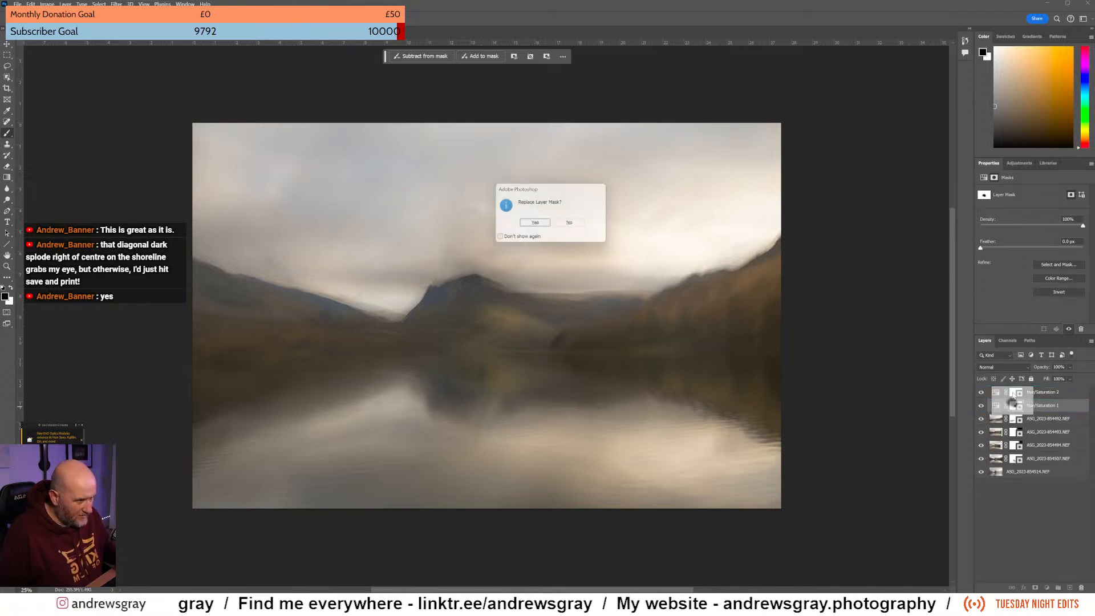
click(535, 223)
click(1012, 393)
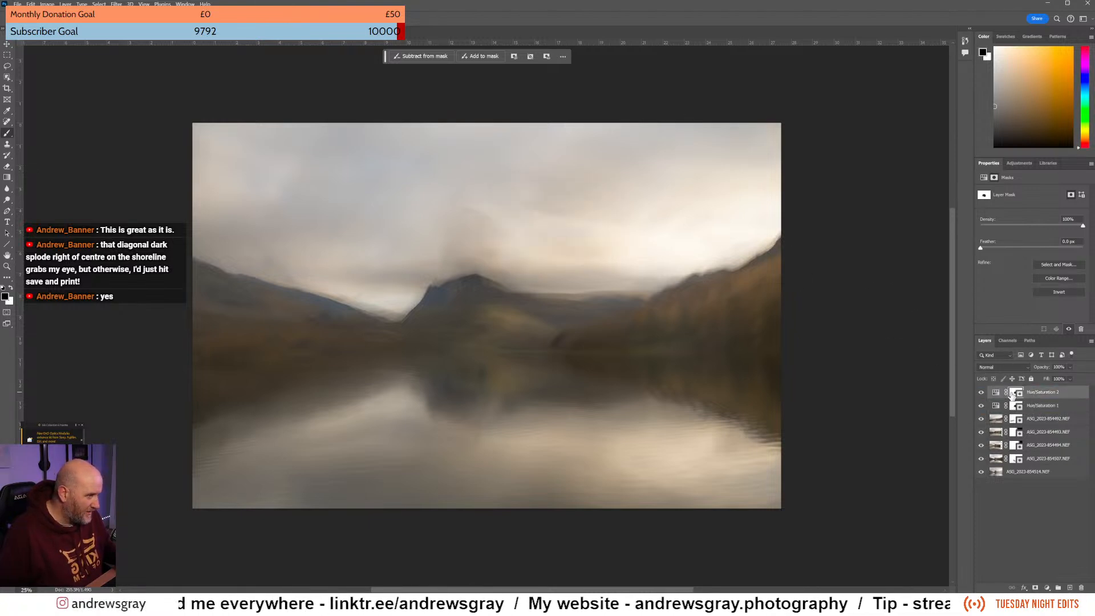
click(1052, 292)
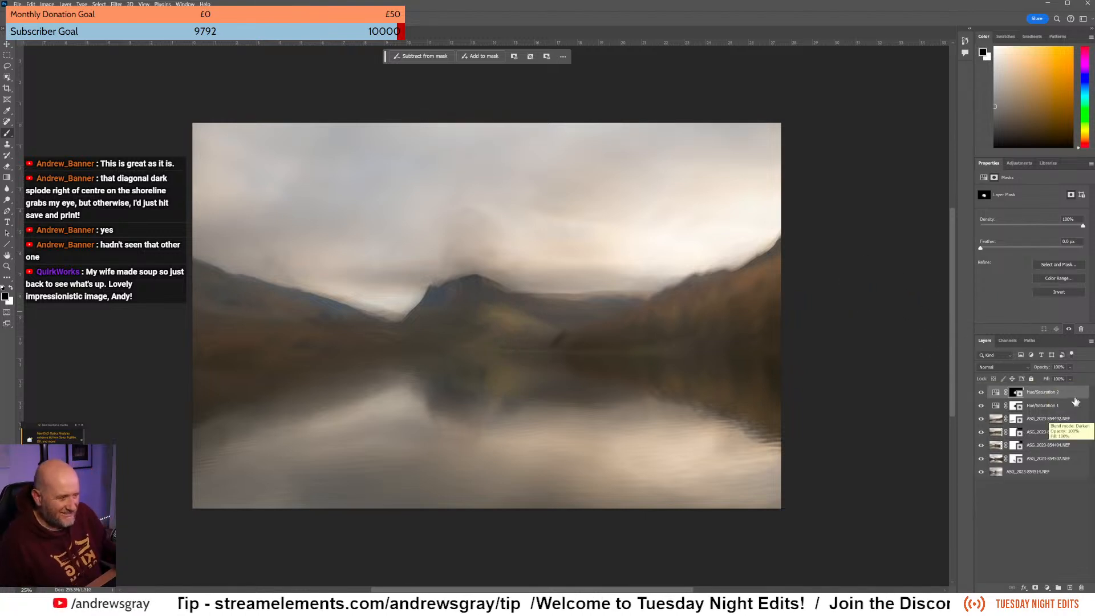
Add a Curves adjustment layer at the top with a midtone point at input 144, lowering the white point's output to 240.
click(1057, 395)
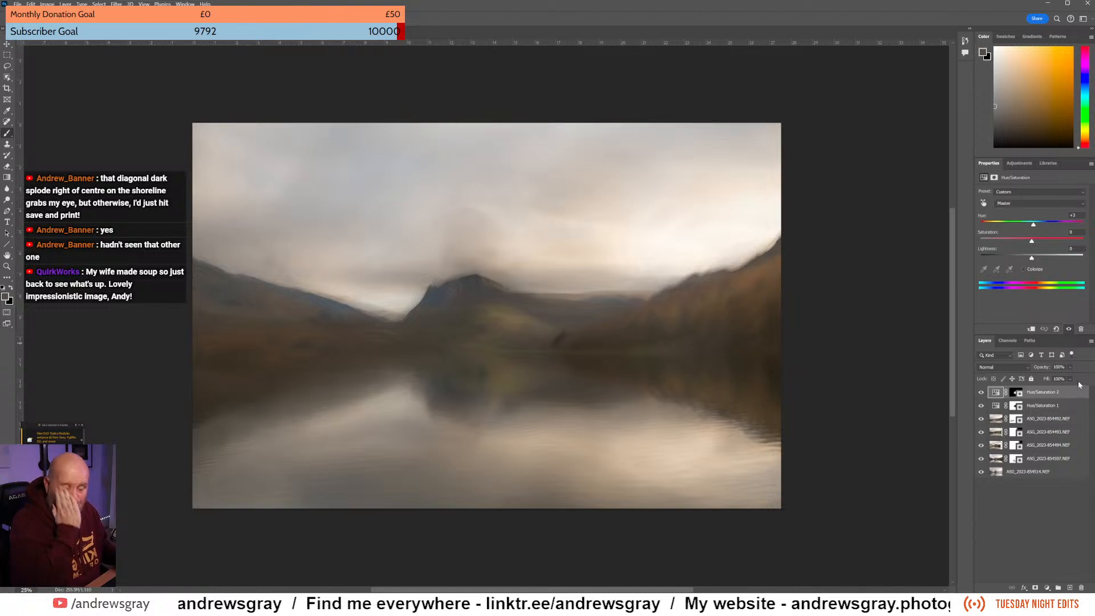
click(1019, 163)
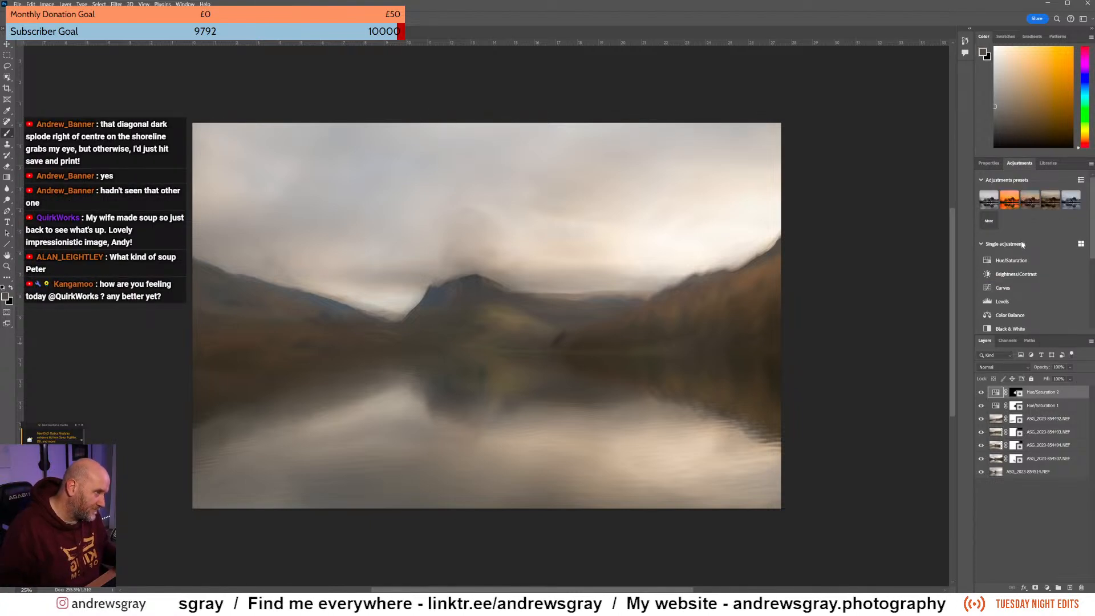
click(1011, 288)
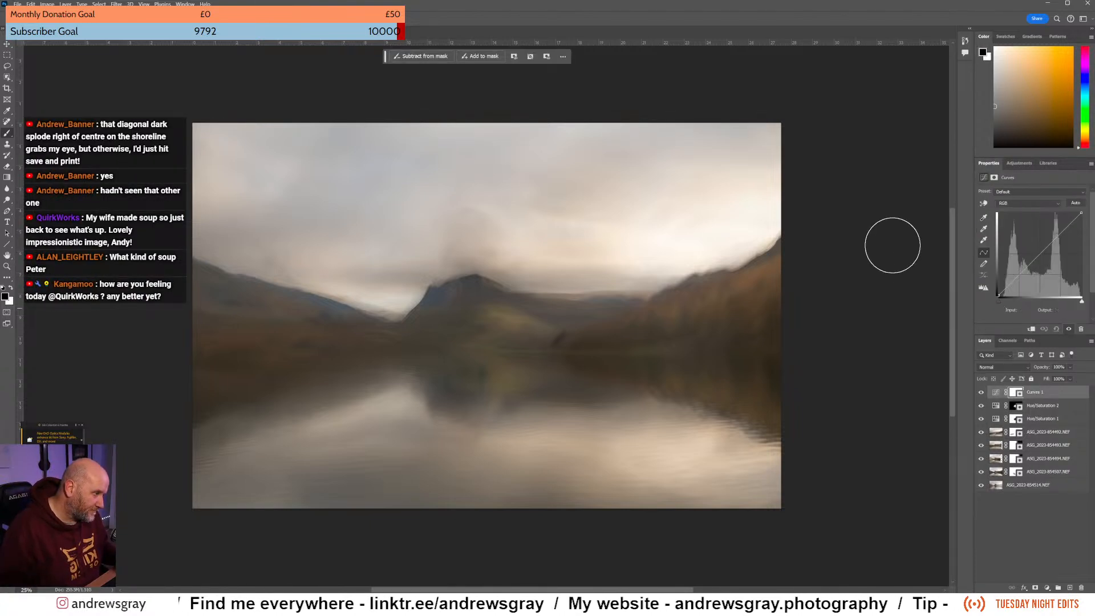
mouse_move(1036, 255)
mouse_down()
mouse_move(1028, 268)
mouse_move(1045, 249)
mouse_up()
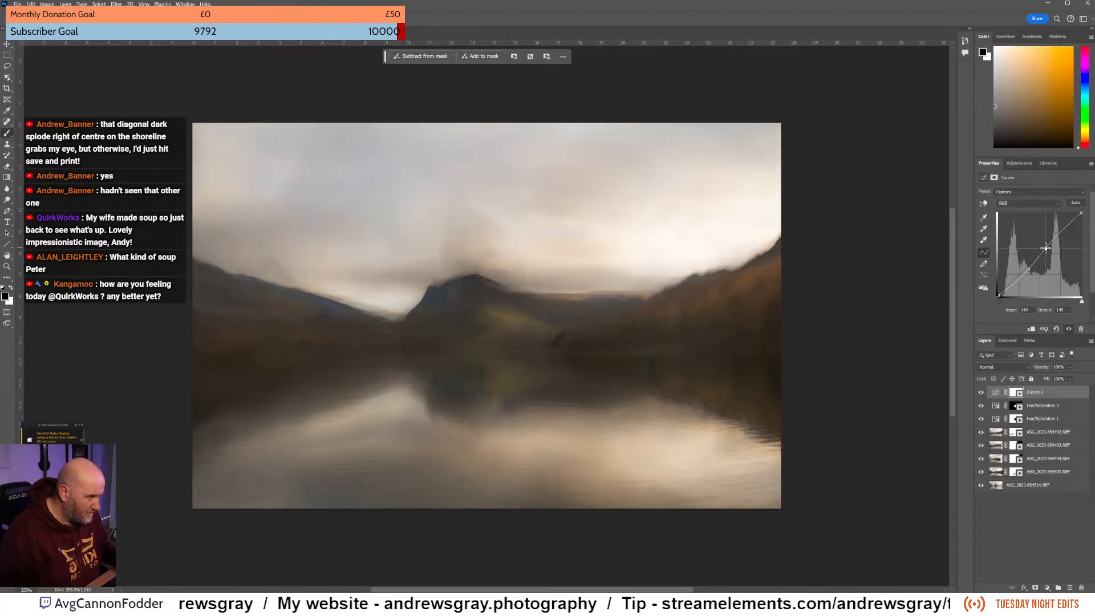
drag(1082, 212, 1086, 218)
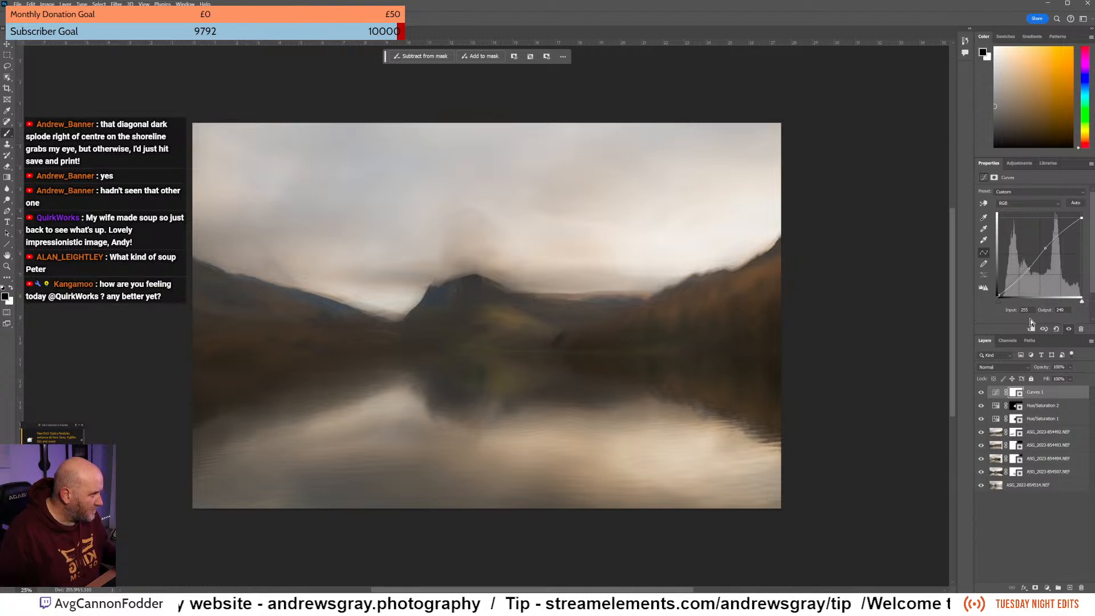
Move the curve's black point slightly inward, add a shadow point at about input 85 and output 75, and compare the adjustment on and off.
drag(998, 296, 1001, 300)
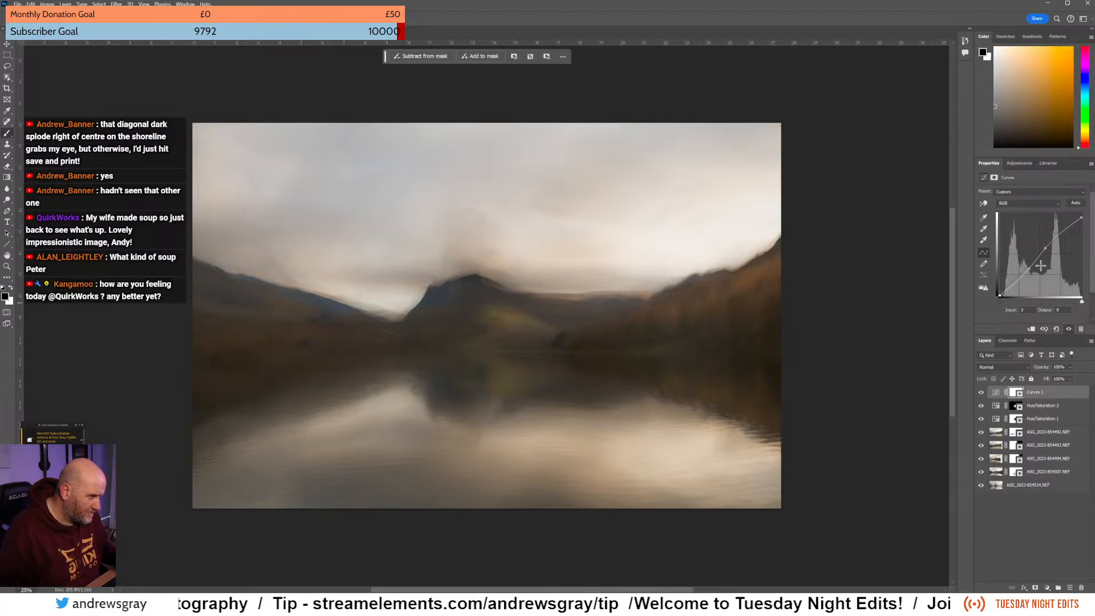
drag(1029, 270, 1027, 271)
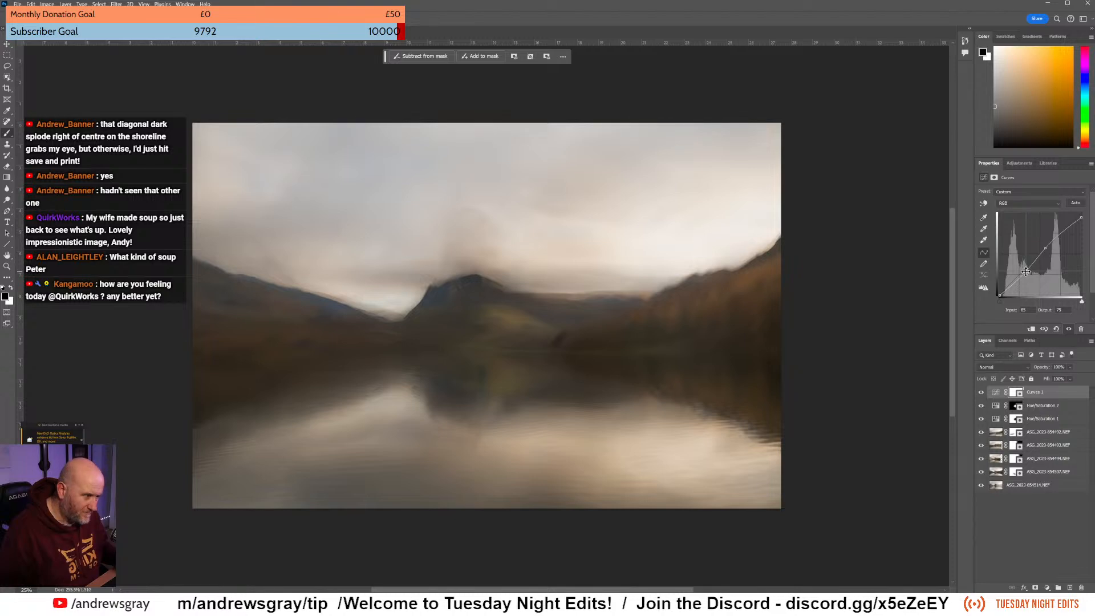
click(981, 392)
click(980, 392)
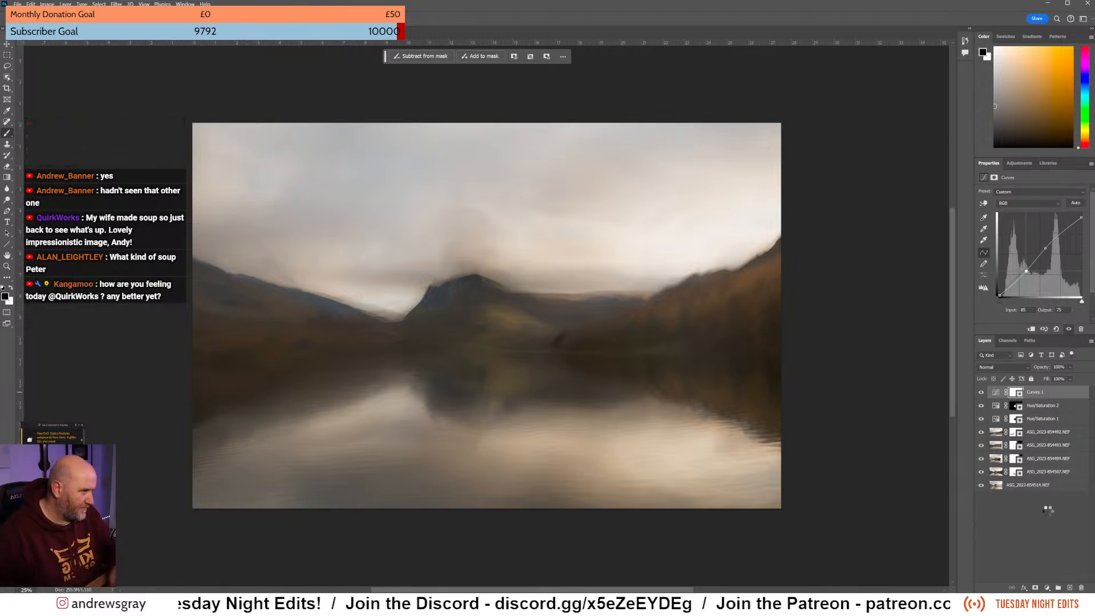
Stamp all visible layers into a new merged layer at the top of the stack.
key(ctrl+shift+alt+e)
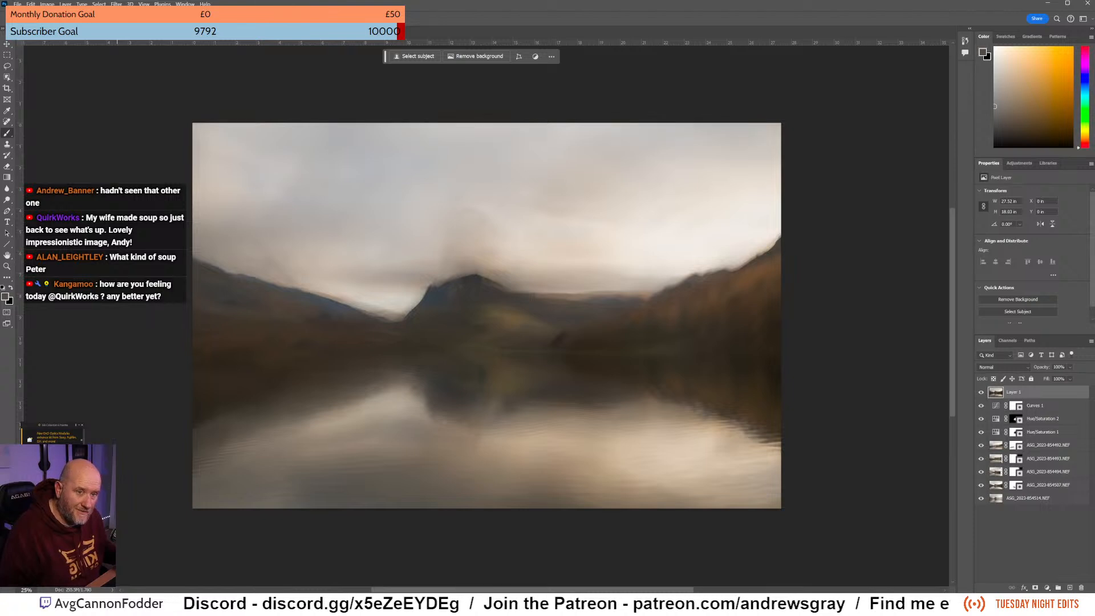
click(47, 4)
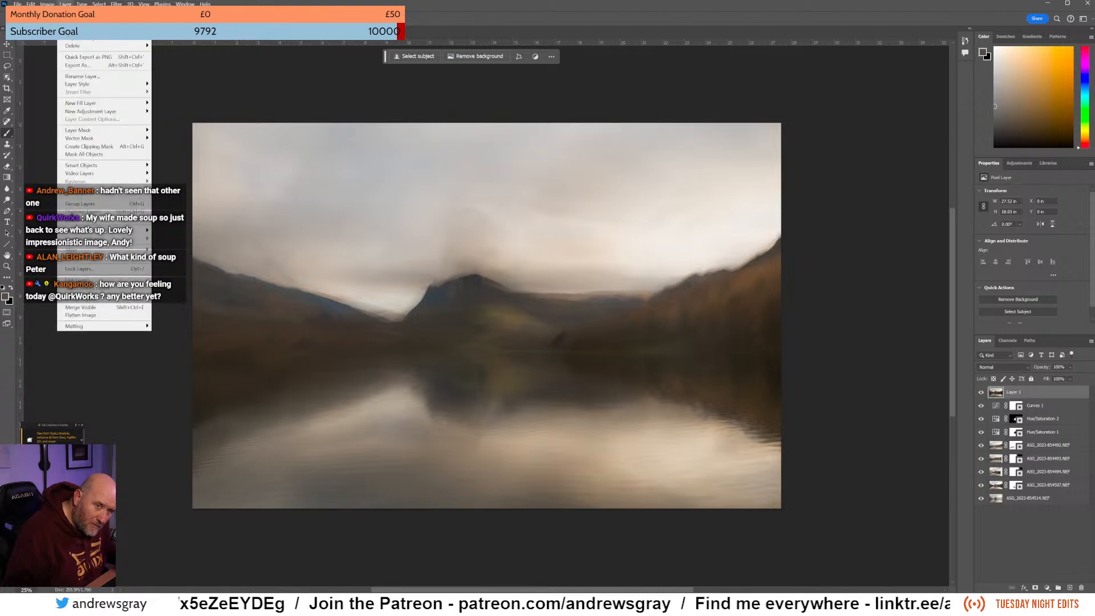
mouse_move(31, 4)
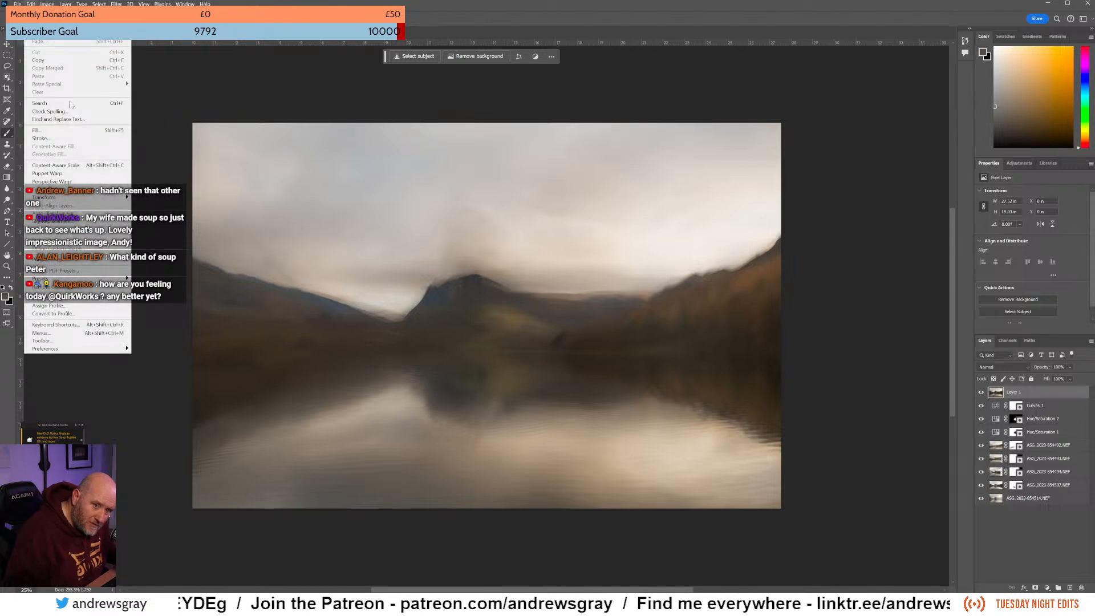
mouse_move(75, 199)
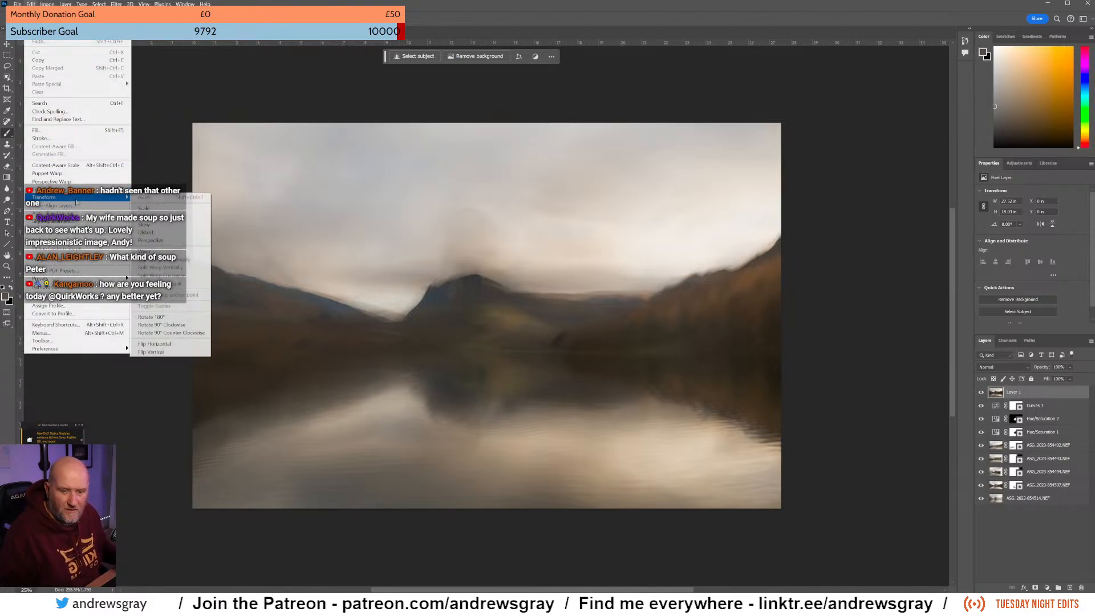
click(175, 346)
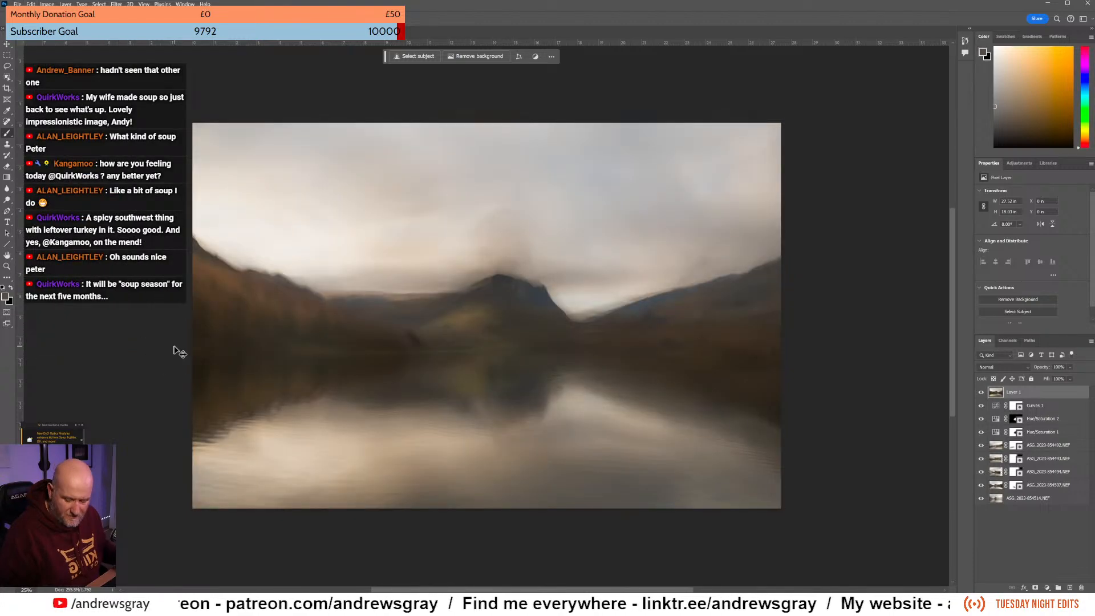
key(ctrl+z)
Flip the merged layer vertically and move it straight down to a Y position of about 4.87 in.
click(54, 3)
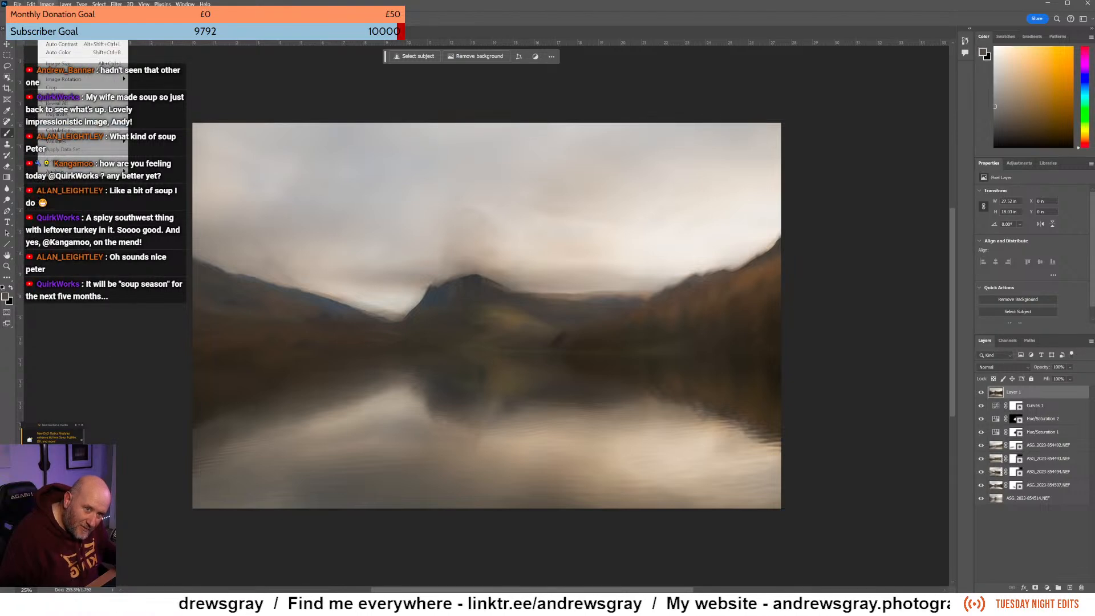
mouse_move(31, 4)
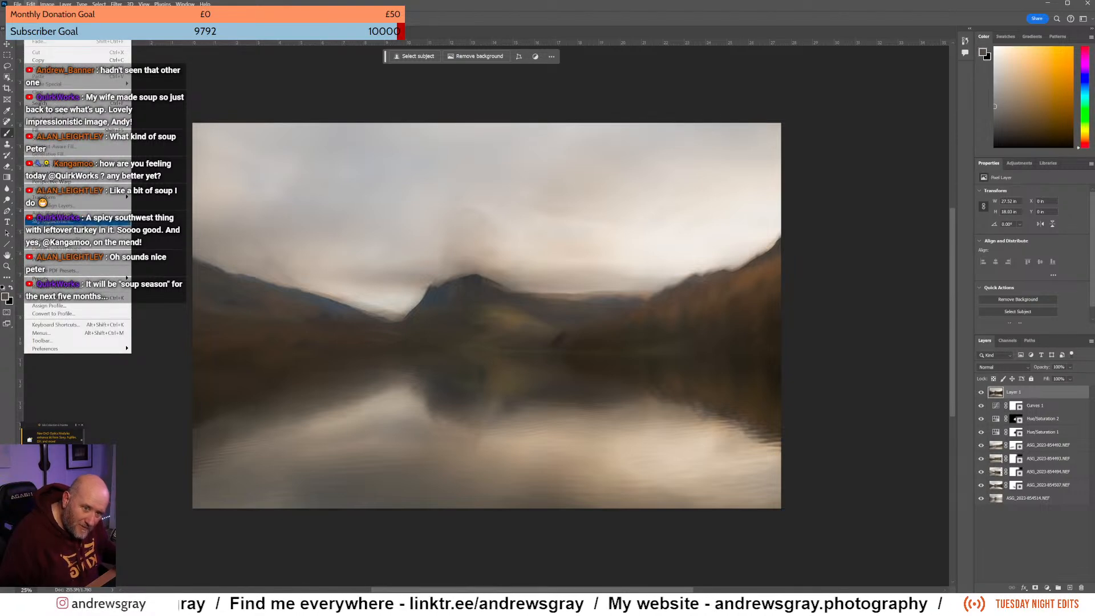
mouse_move(73, 200)
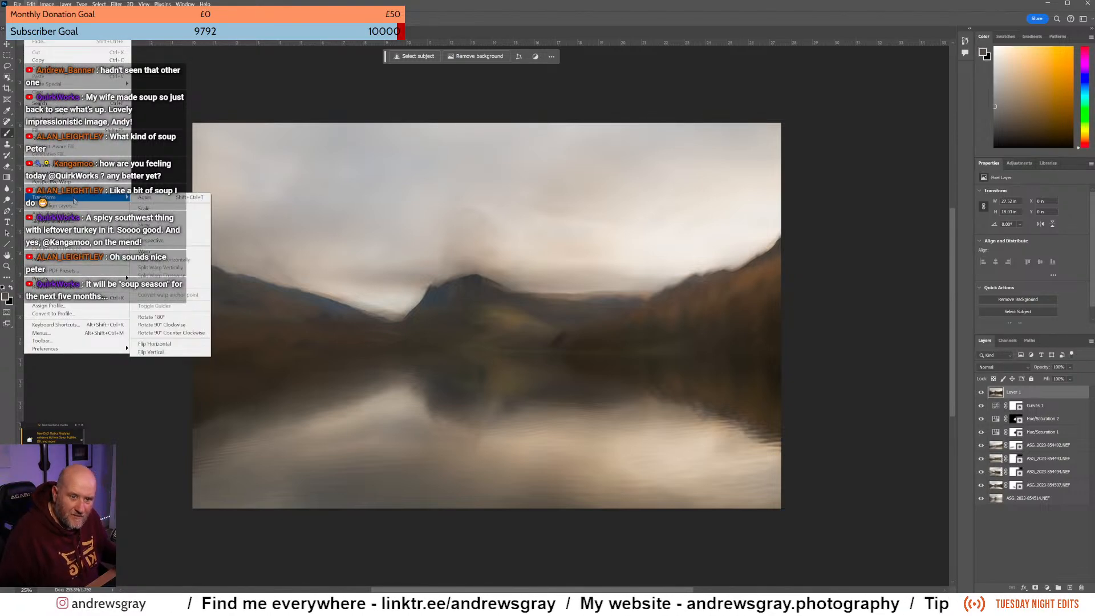
click(157, 353)
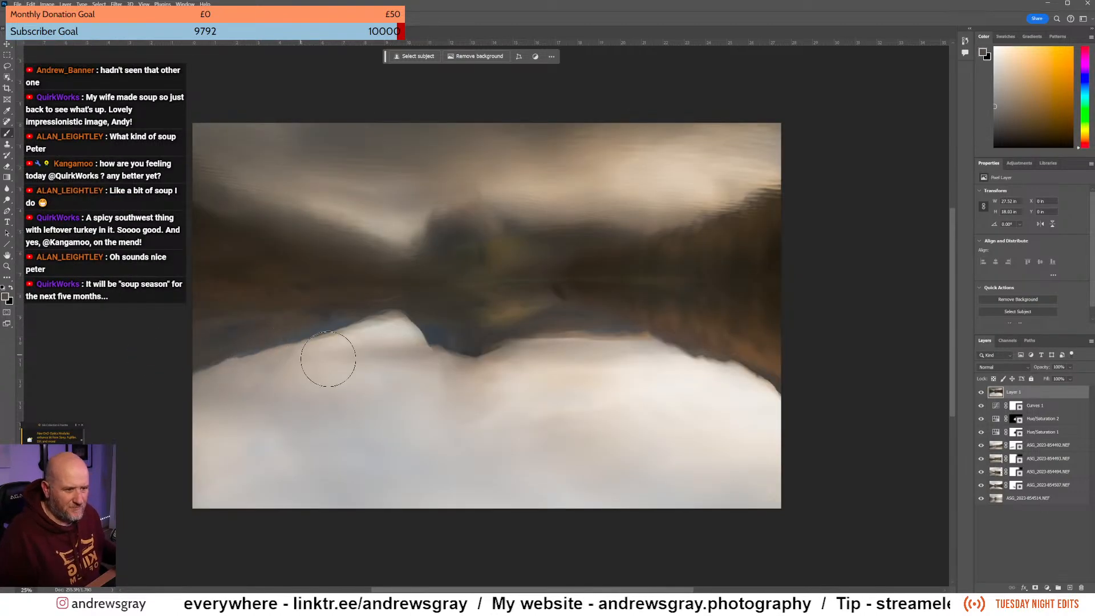
click(7, 44)
drag(478, 245, 479, 370)
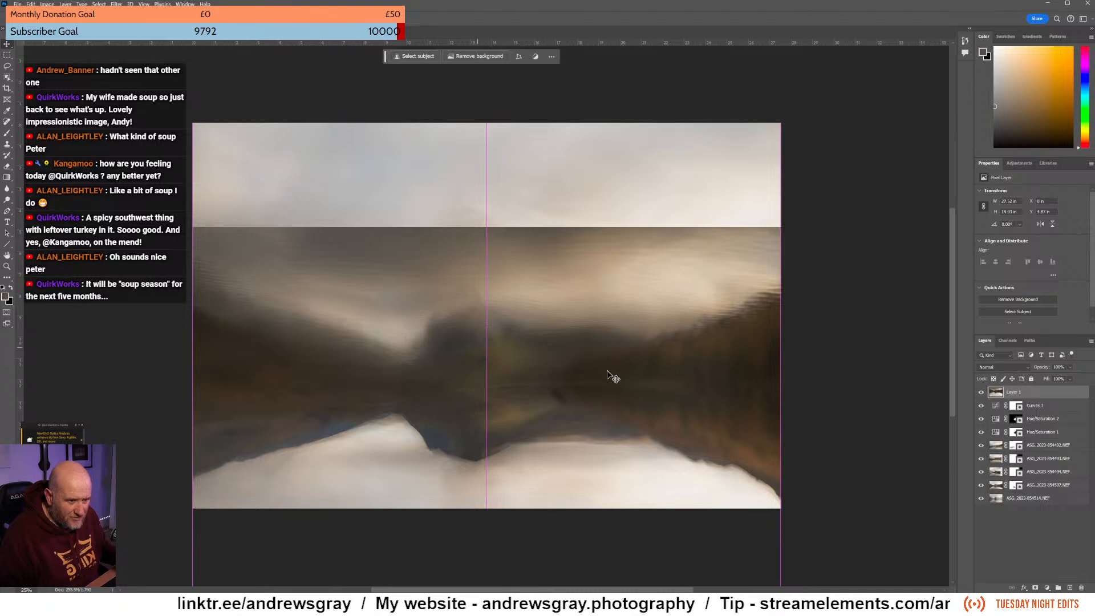
Preview the flipped layer in Multiply while moving it up to about Y 2.9 in, and return its blend mode to Normal.
click(1007, 367)
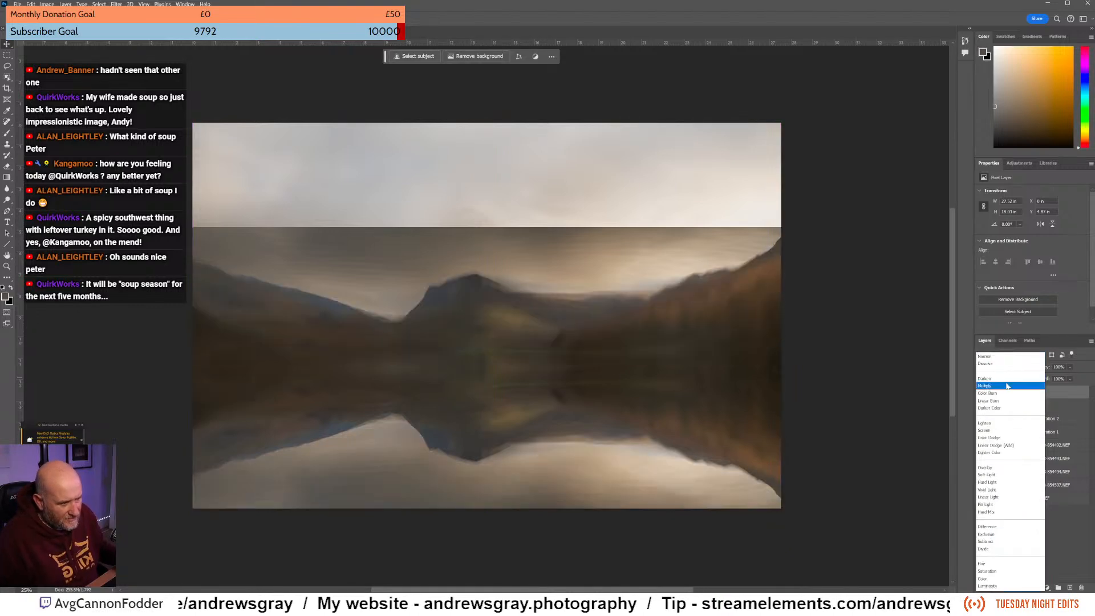
click(1006, 387)
drag(591, 362, 586, 327)
click(1007, 366)
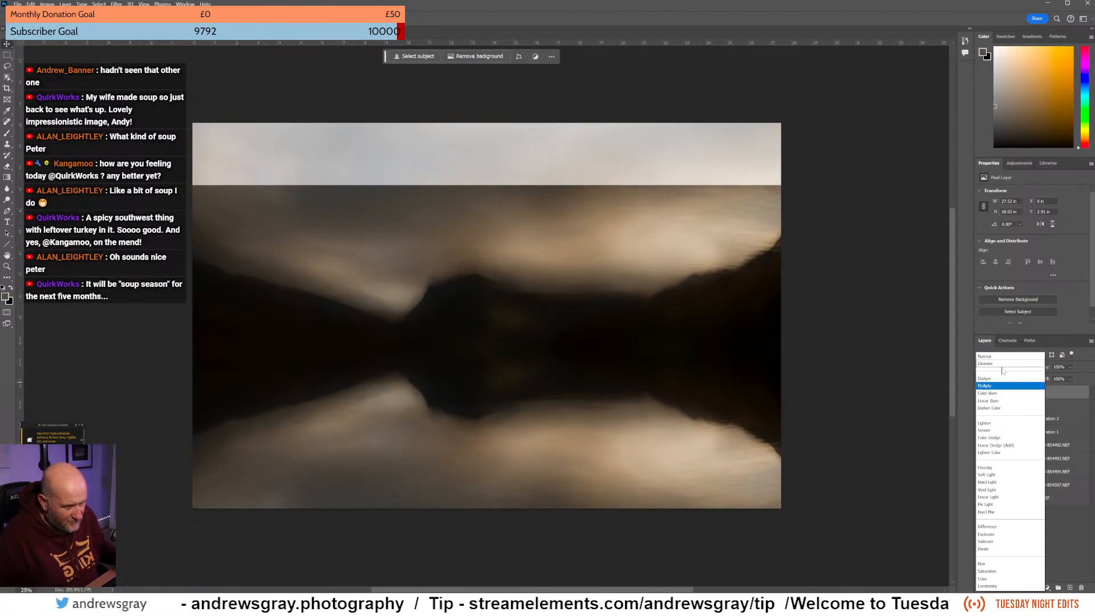
click(1006, 357)
Lower the flipped layer's opacity to 42% and shift it down to about Y 3.25 in to align its hills with the reflection.
click(1070, 368)
click(1062, 378)
mouse_move(656, 360)
mouse_down()
mouse_move(655, 381)
mouse_move(656, 369)
mouse_up()
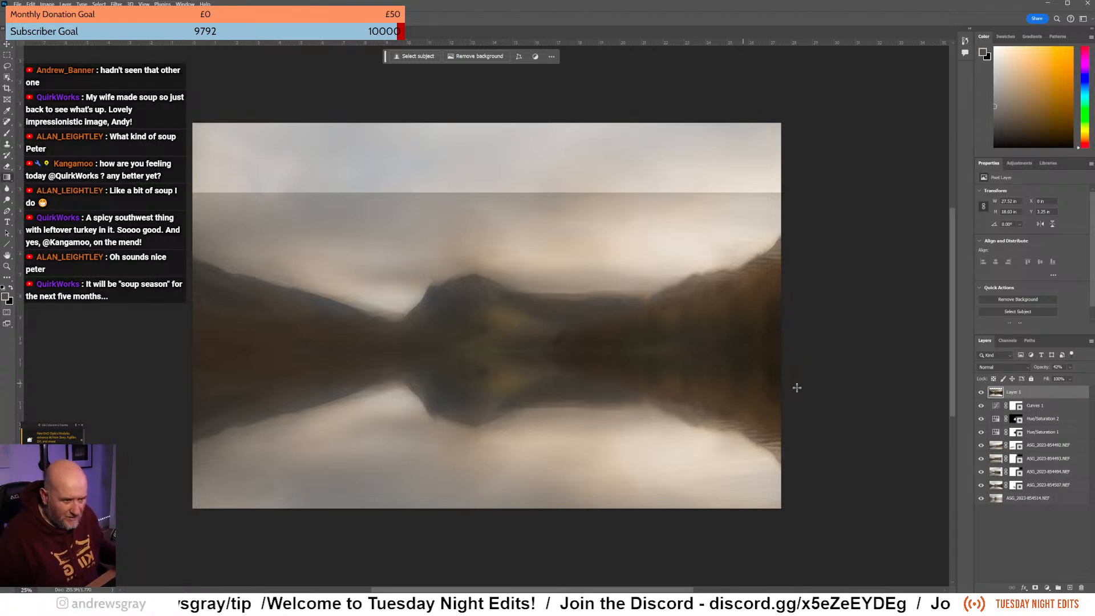
Add a mask to the flipped layer and fit a short vertical black-to-white gradient at the shoreline, hiding everything above the water.
click(1035, 587)
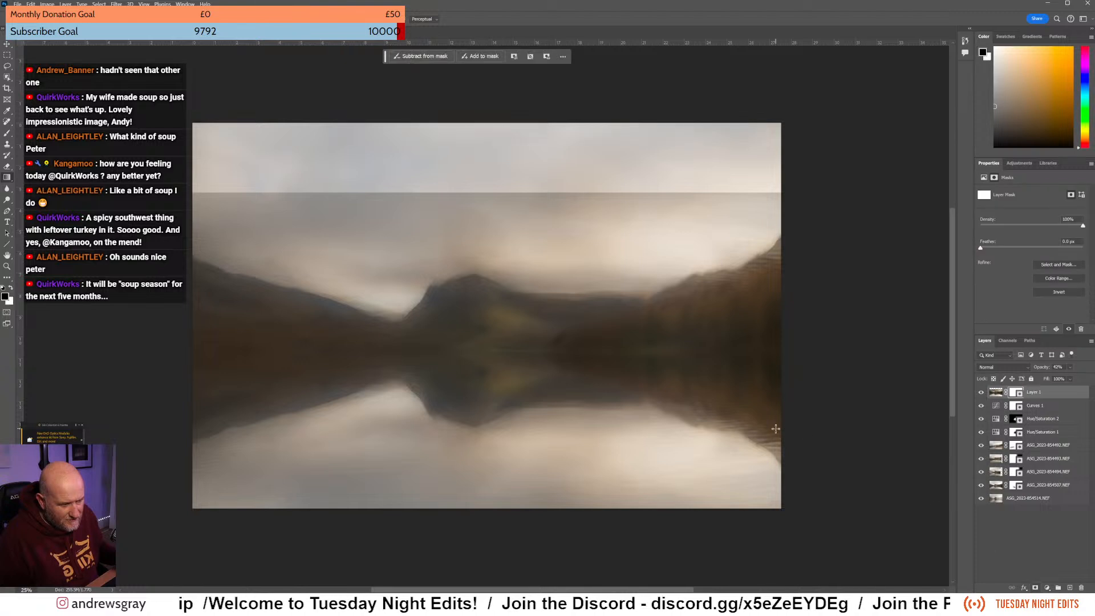
drag(492, 337, 494, 287)
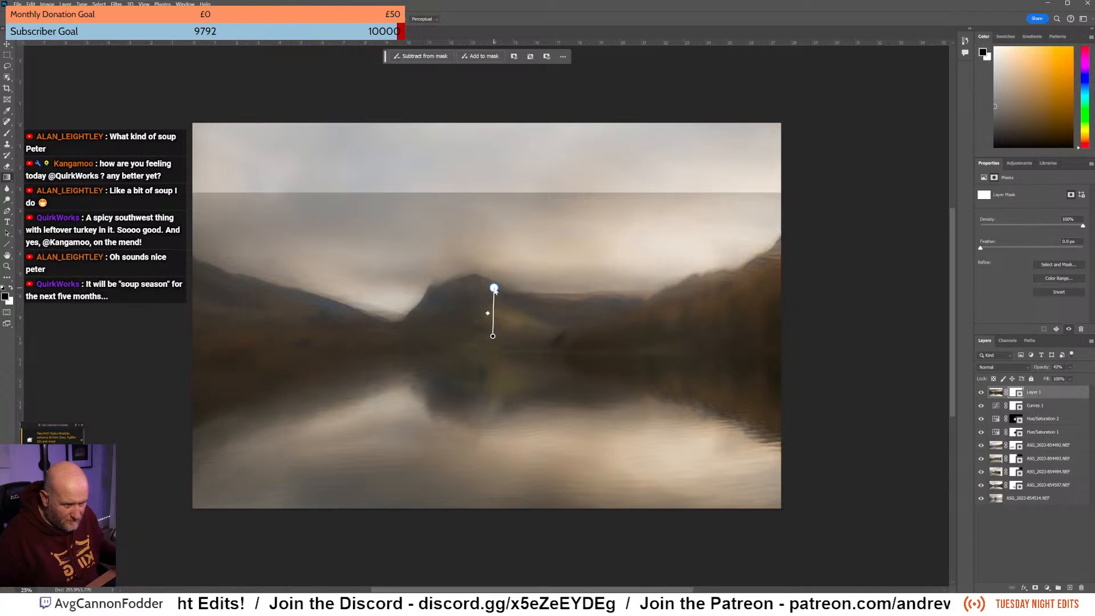
click(531, 287)
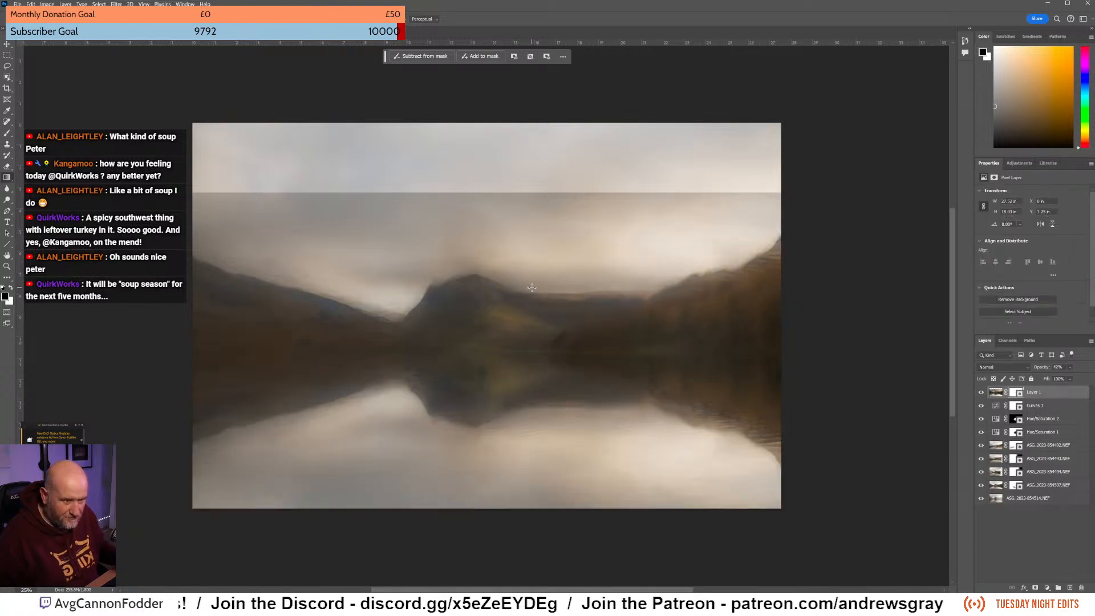
mouse_move(478, 341)
mouse_down()
mouse_move(473, 384)
mouse_move(477, 359)
mouse_up()
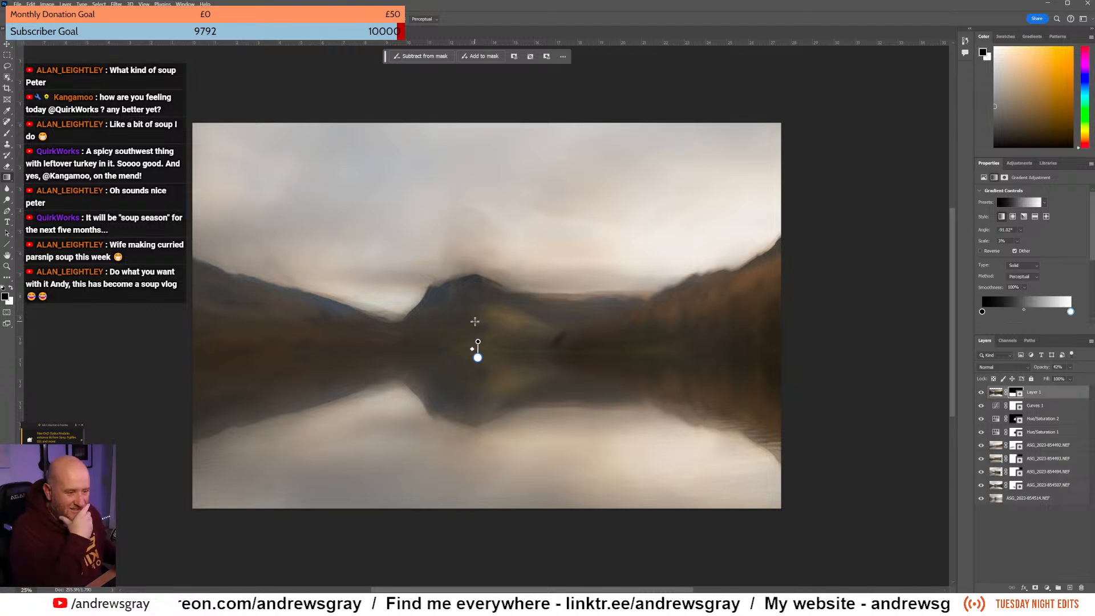
mouse_move(478, 343)
mouse_down()
mouse_move(476, 332)
mouse_move(479, 378)
mouse_move(478, 360)
mouse_up()
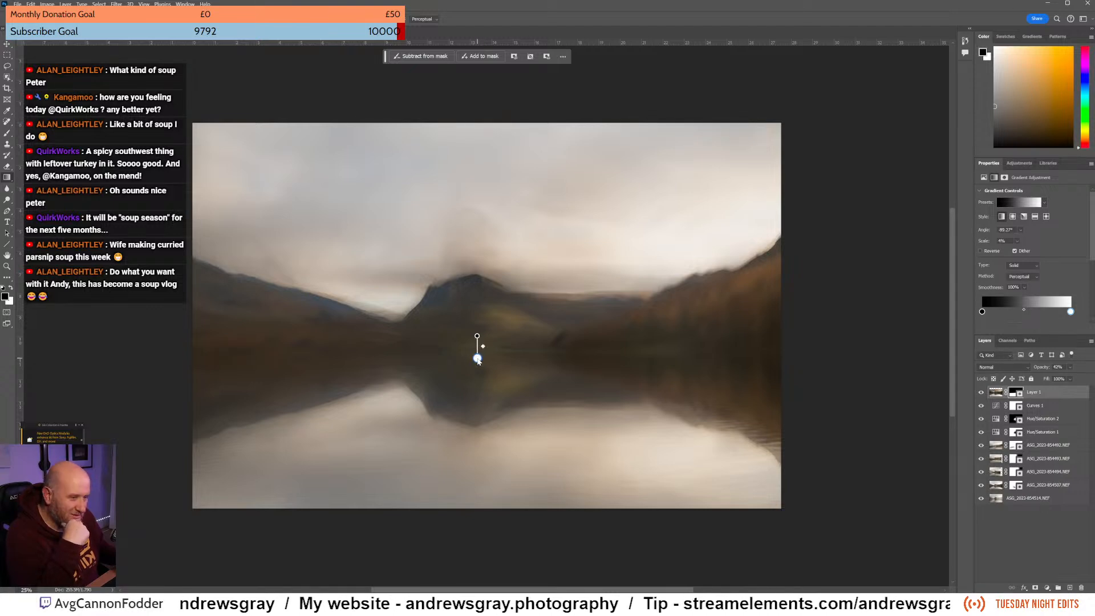
drag(477, 360, 476, 357)
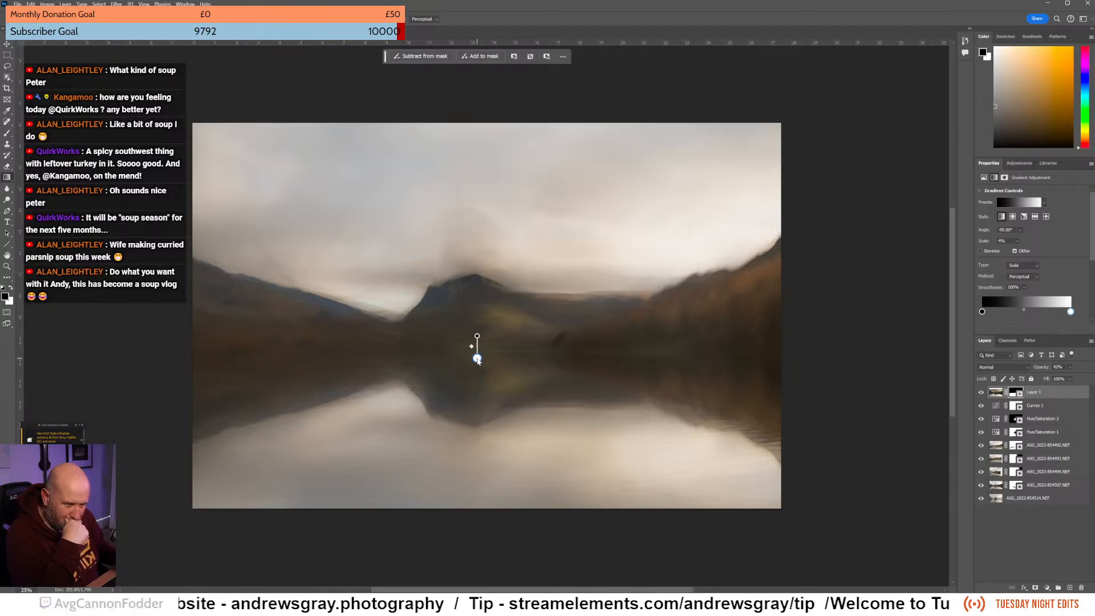
Compare the image with and without the flipped reflection layer, and reduce that layer's opacity to 38%.
click(981, 392)
click(981, 394)
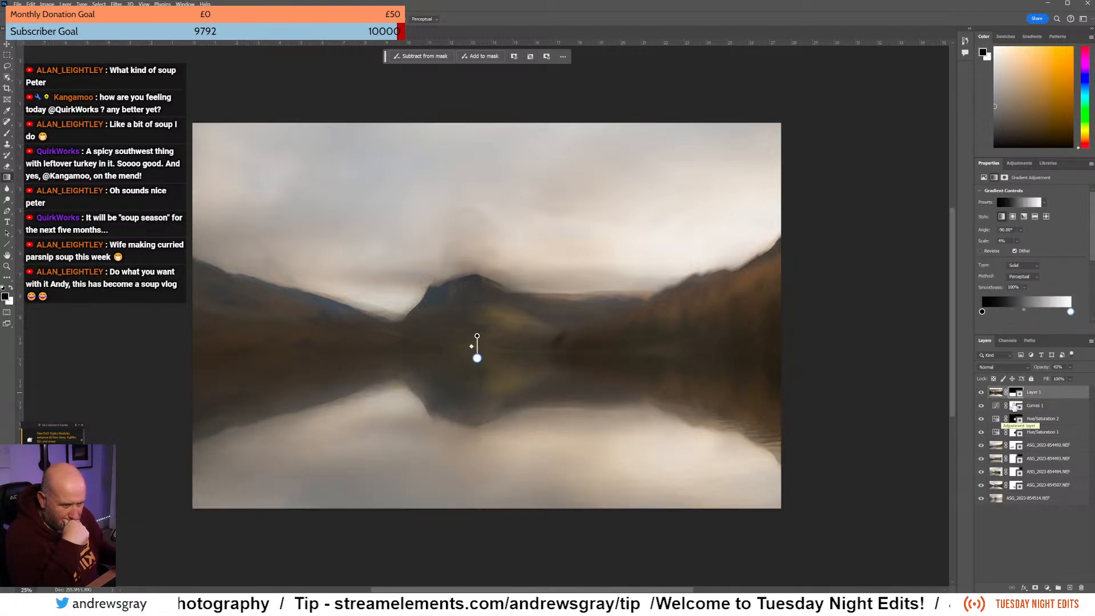
click(1066, 393)
click(1070, 368)
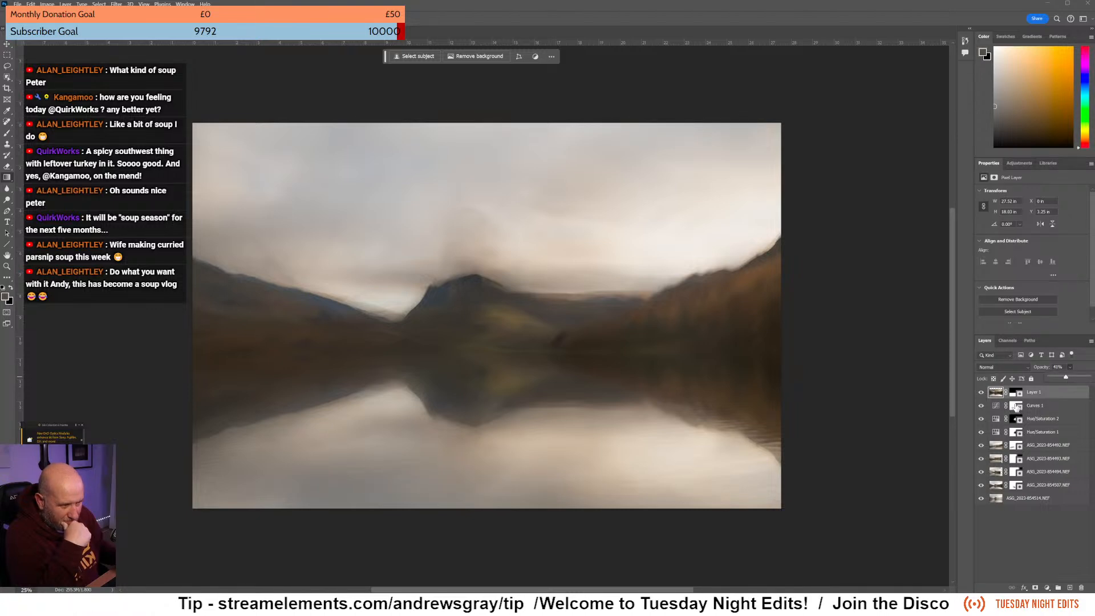
mouse_move(1065, 377)
mouse_down()
mouse_move(1089, 378)
mouse_move(1069, 386)
mouse_up()
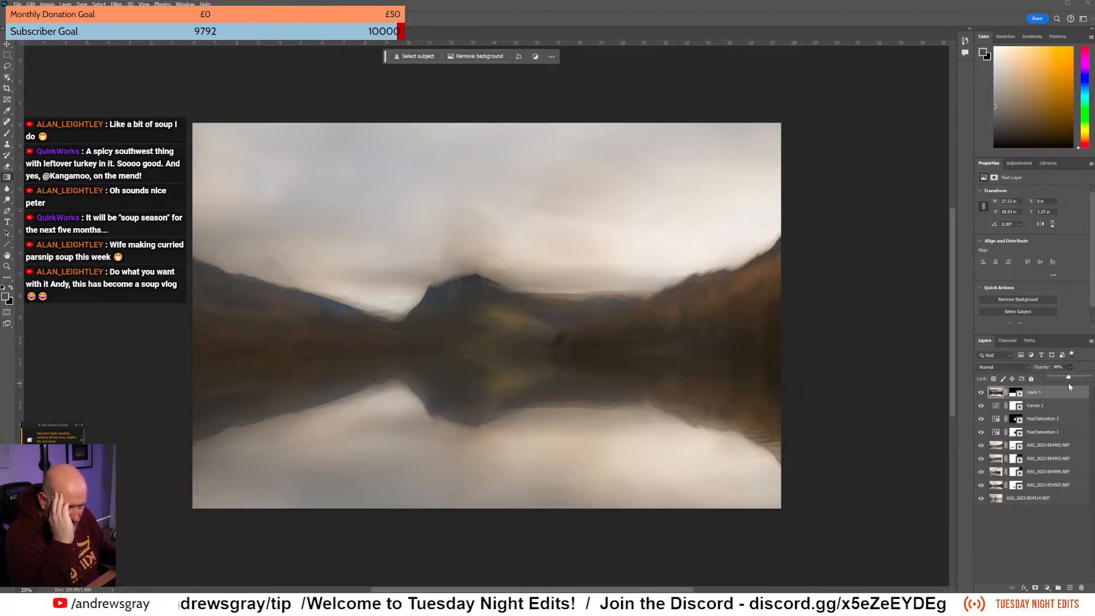
drag(1069, 386, 1065, 386)
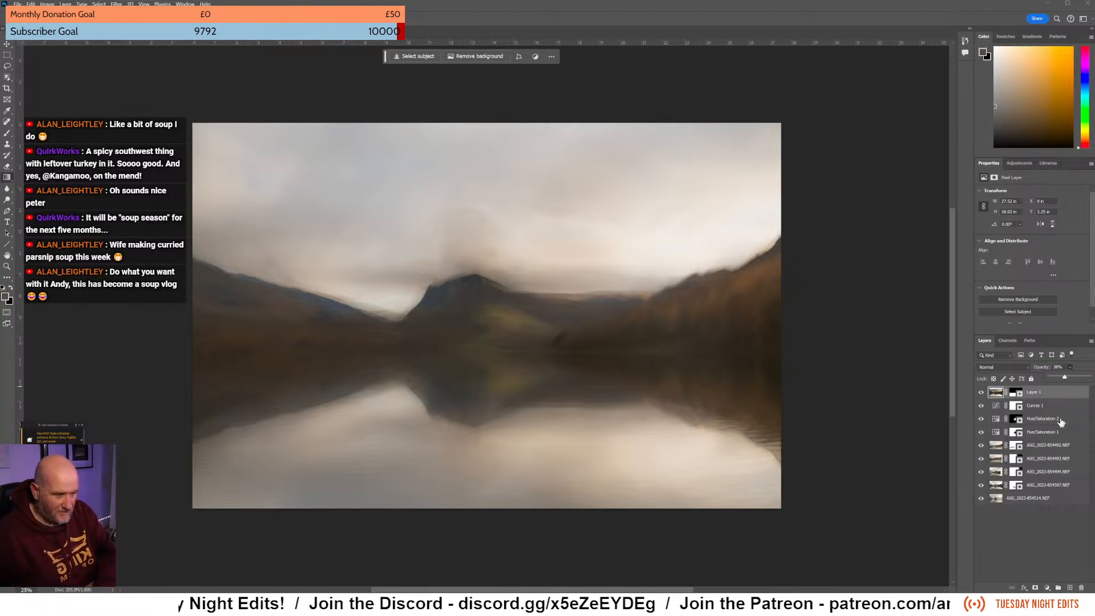
Duplicate the masked reflection layer, lower the copy's opacity to about 12% and set its blend mode to Multiply.
key(ctrl+j)
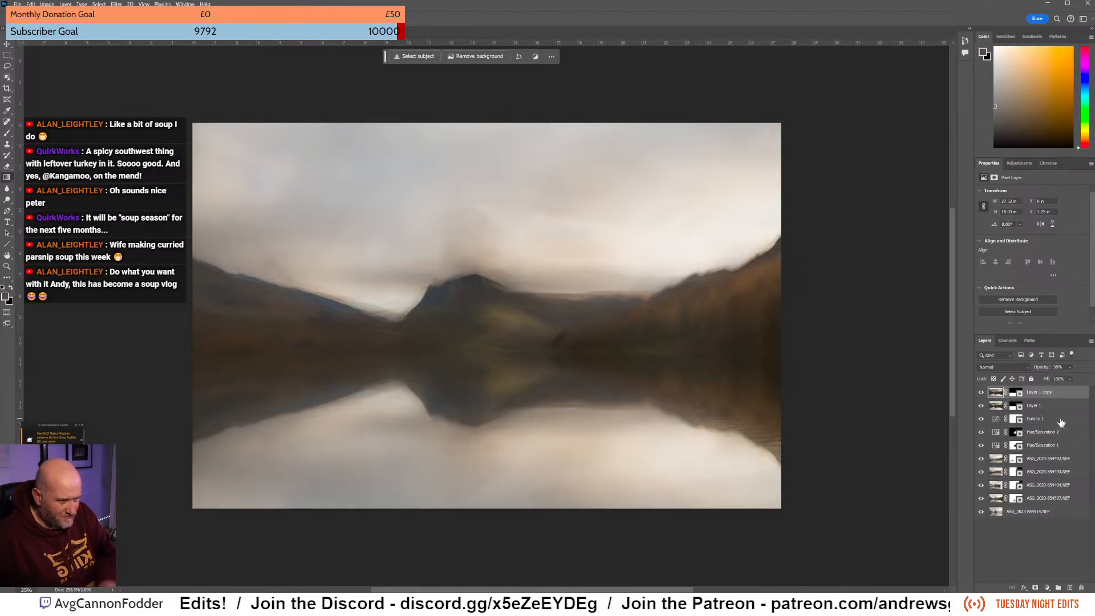
click(1069, 368)
drag(1064, 376, 1054, 379)
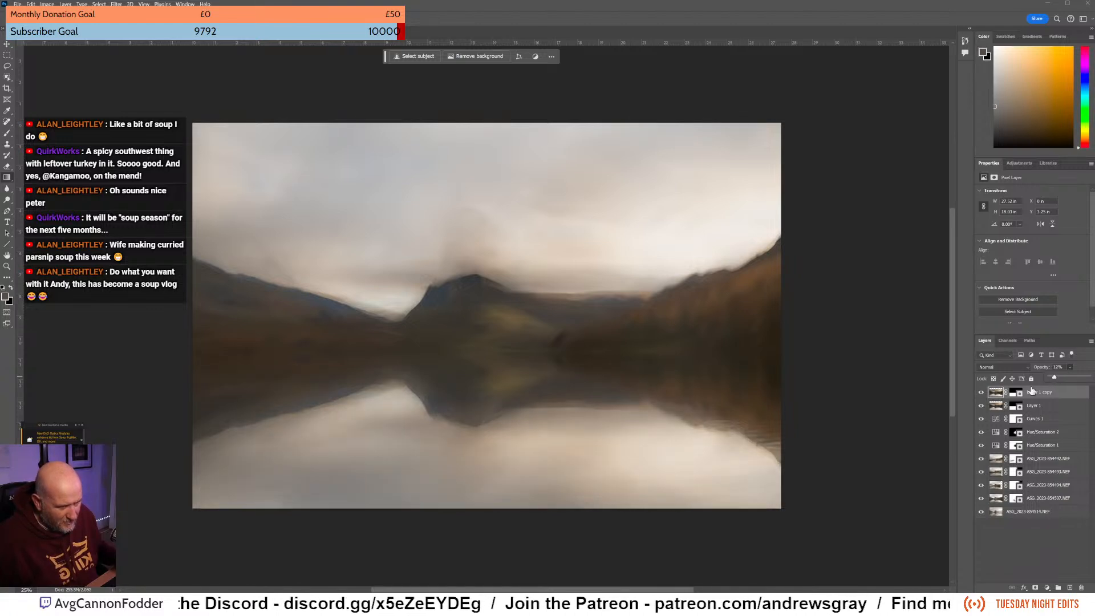
click(1003, 369)
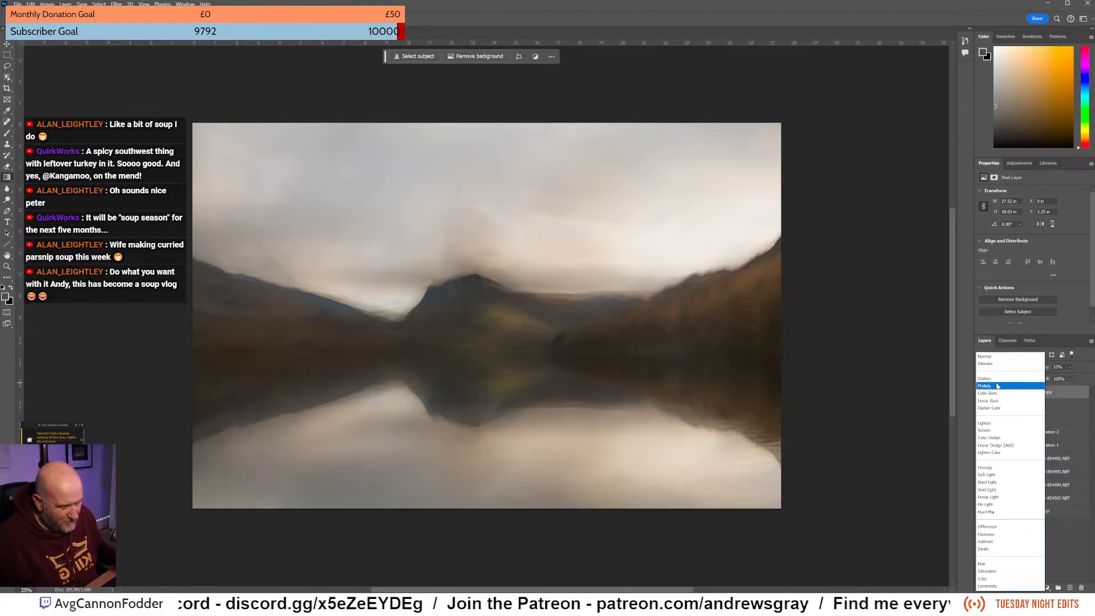
click(996, 386)
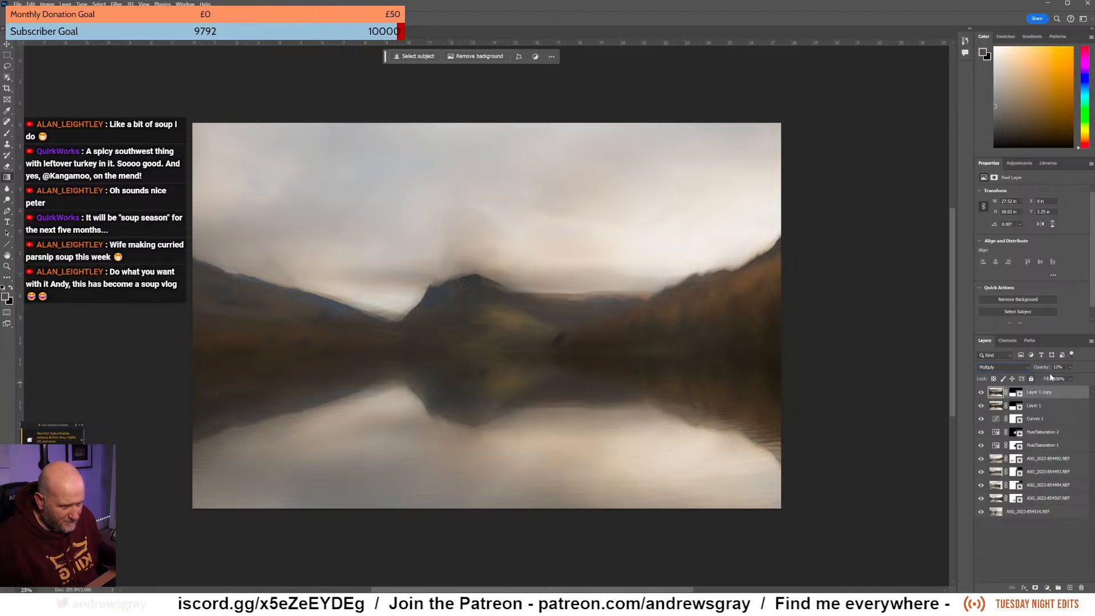
Fine-tune the Multiply copy's opacity to 11%, switching the layer off and on to compare the effect.
click(1069, 368)
drag(1054, 381, 1058, 382)
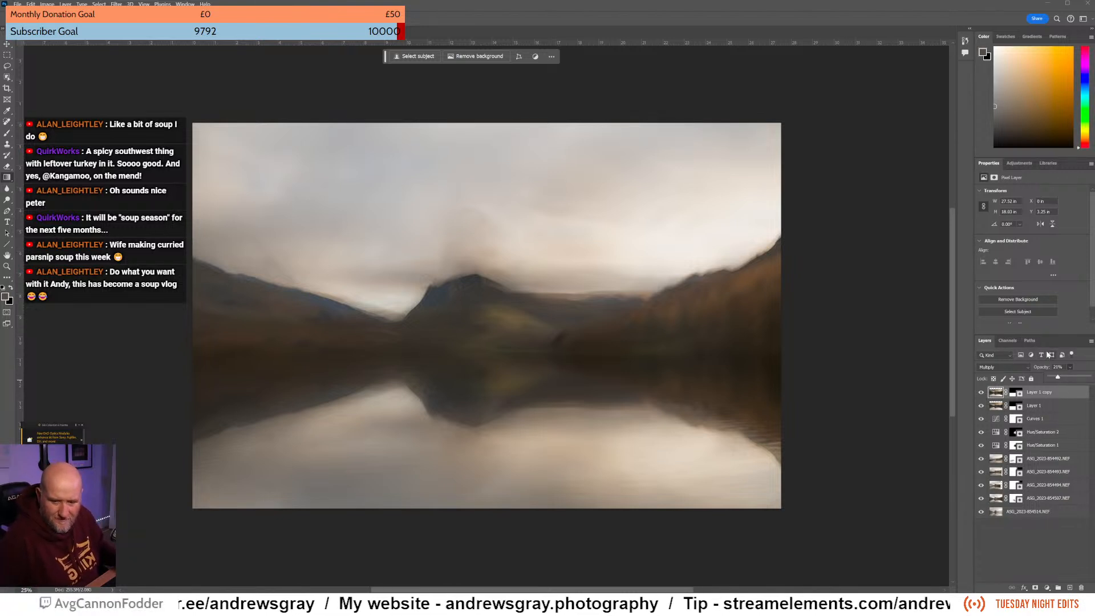
click(981, 393)
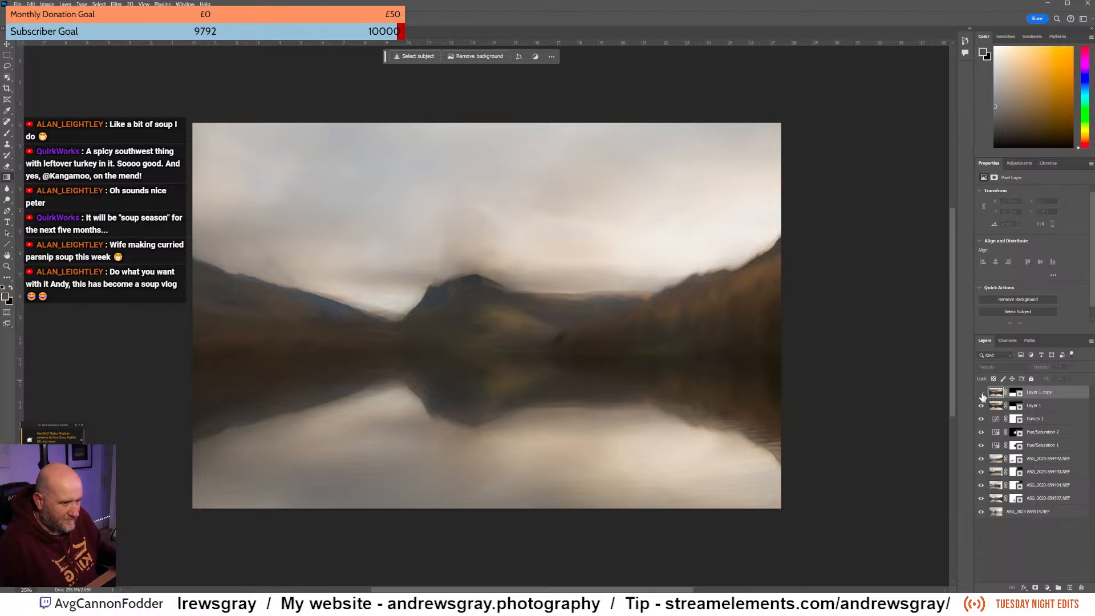
click(981, 393)
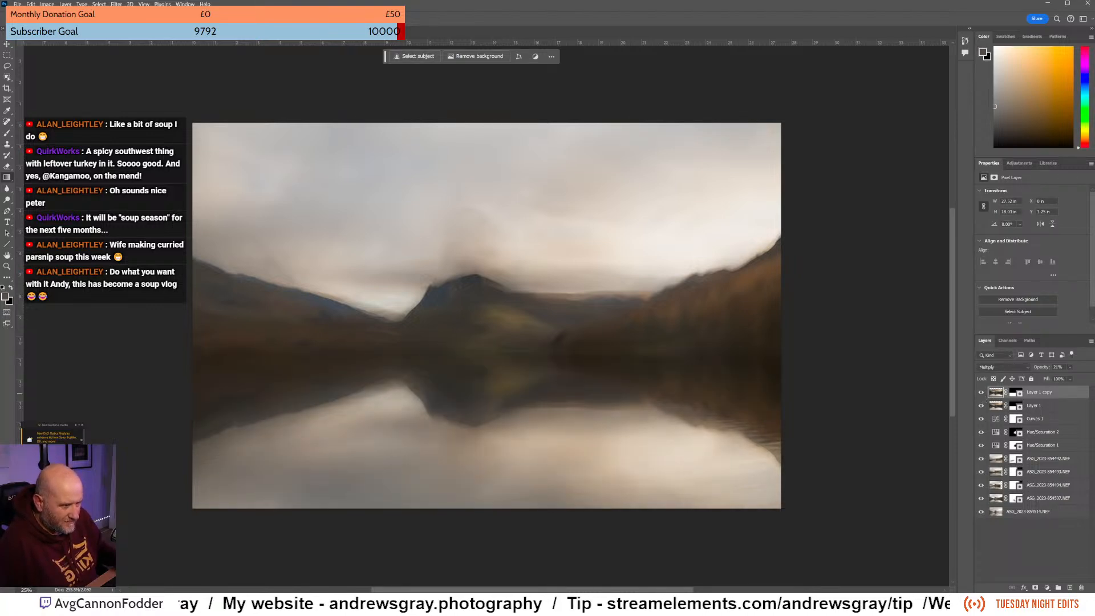
drag(1069, 367, 1053, 380)
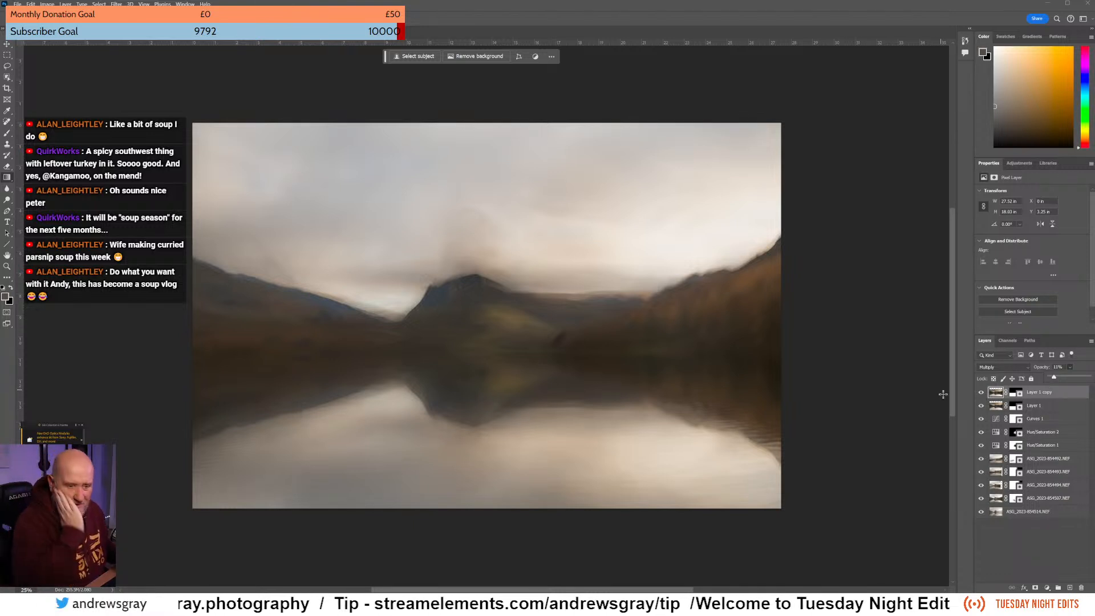
click(980, 395)
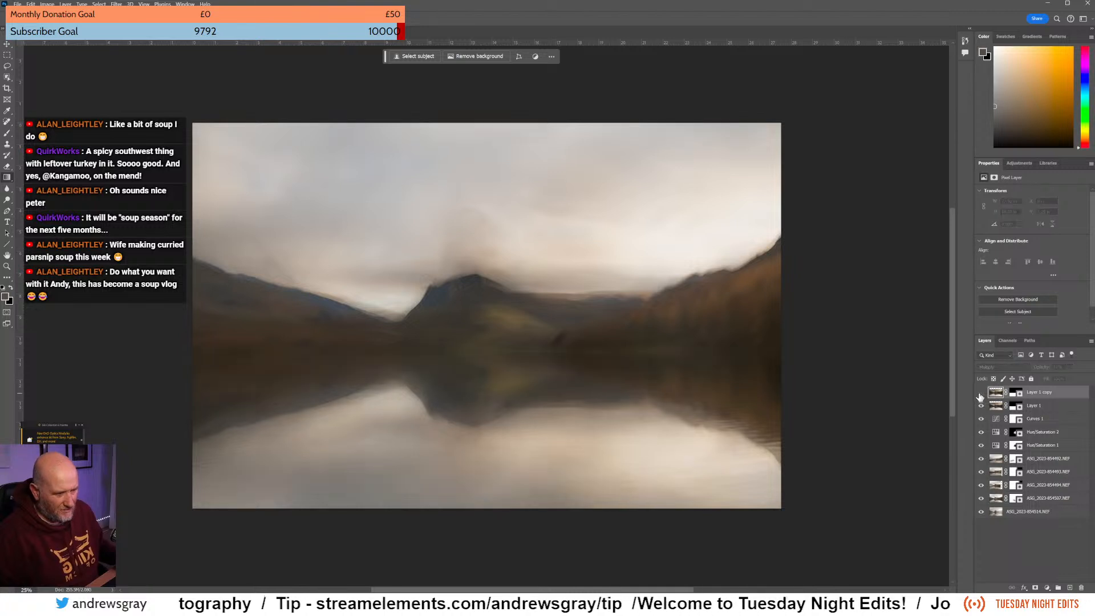
click(980, 395)
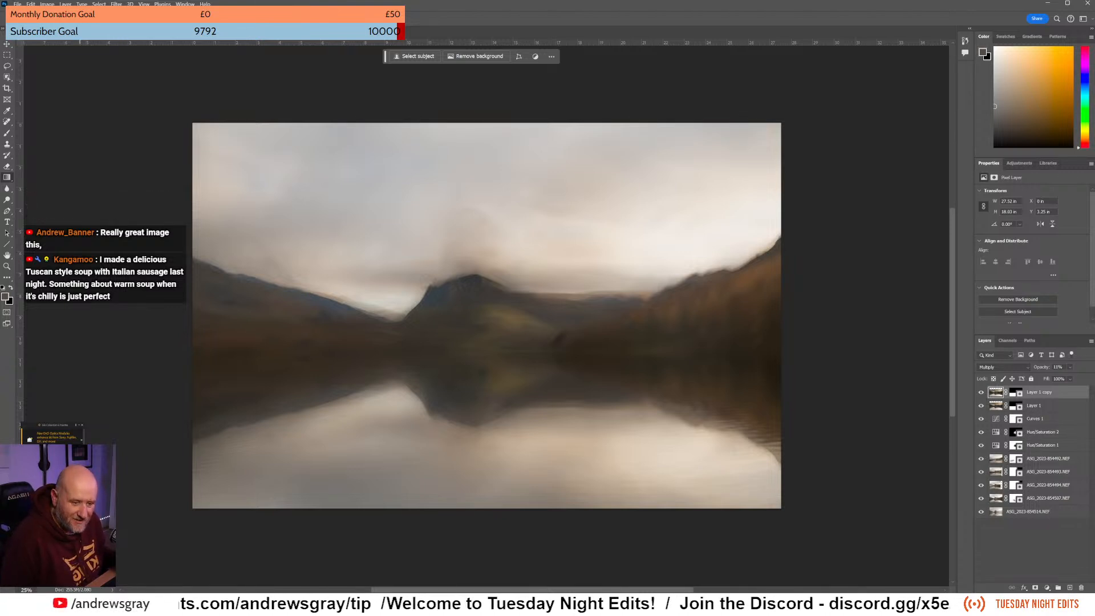
Open the image in Nik 6 Analog Efex, decline the update offer and expand the imported presets.
key(shift+alt+n)
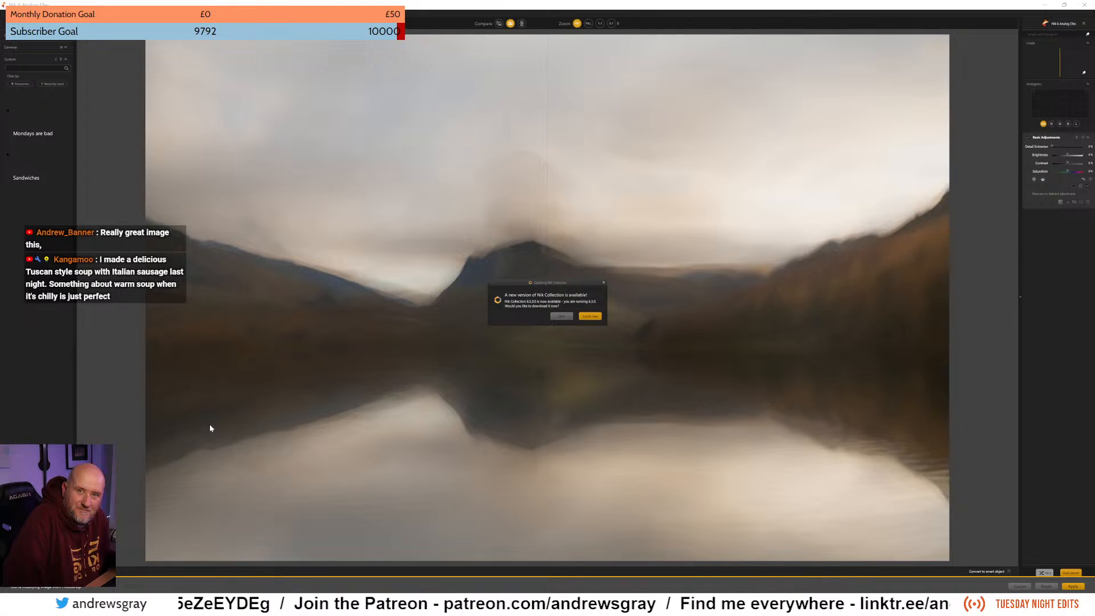
click(562, 316)
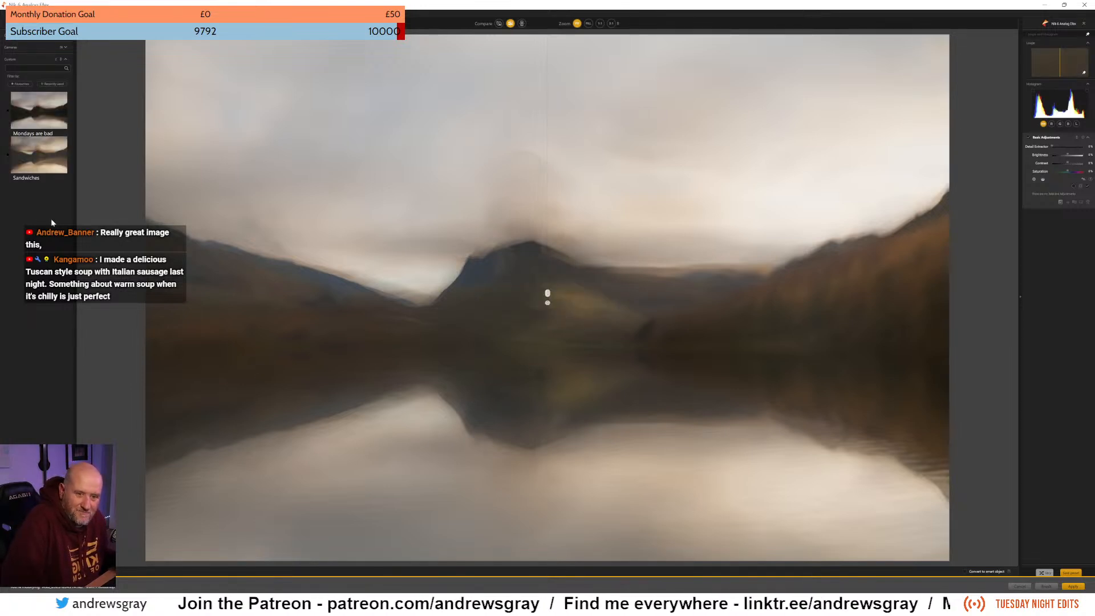
click(39, 569)
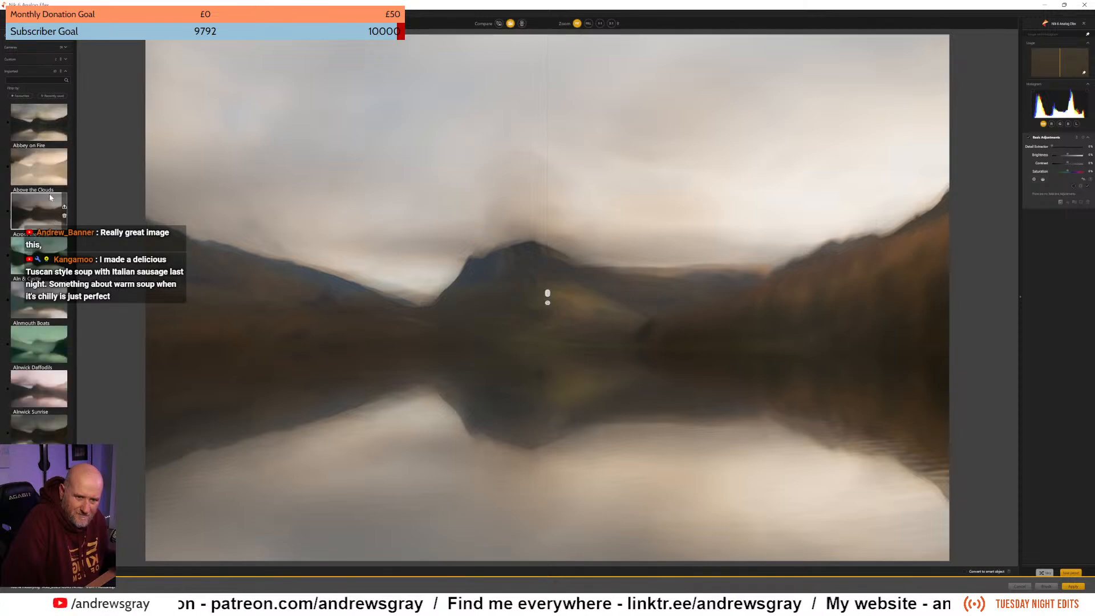
Try the imported Dryburgh Burning preset and move the before/after divider to the photo's left edge.
scroll(49, 189, down, 1)
scroll(49, 188, down, 10)
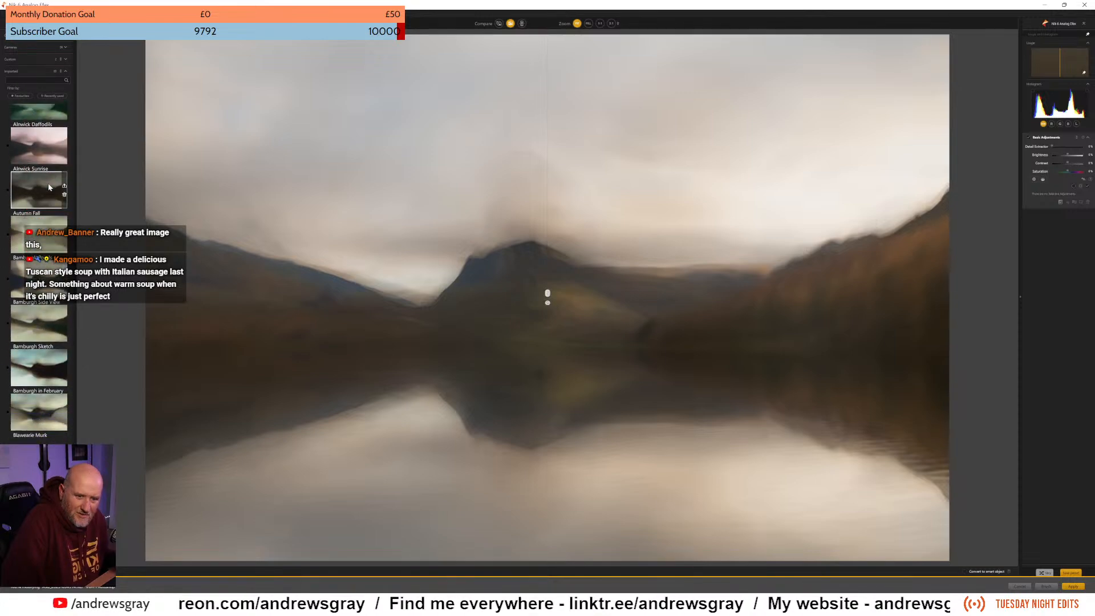
scroll(41, 184, down, 7)
scroll(40, 184, down, 5)
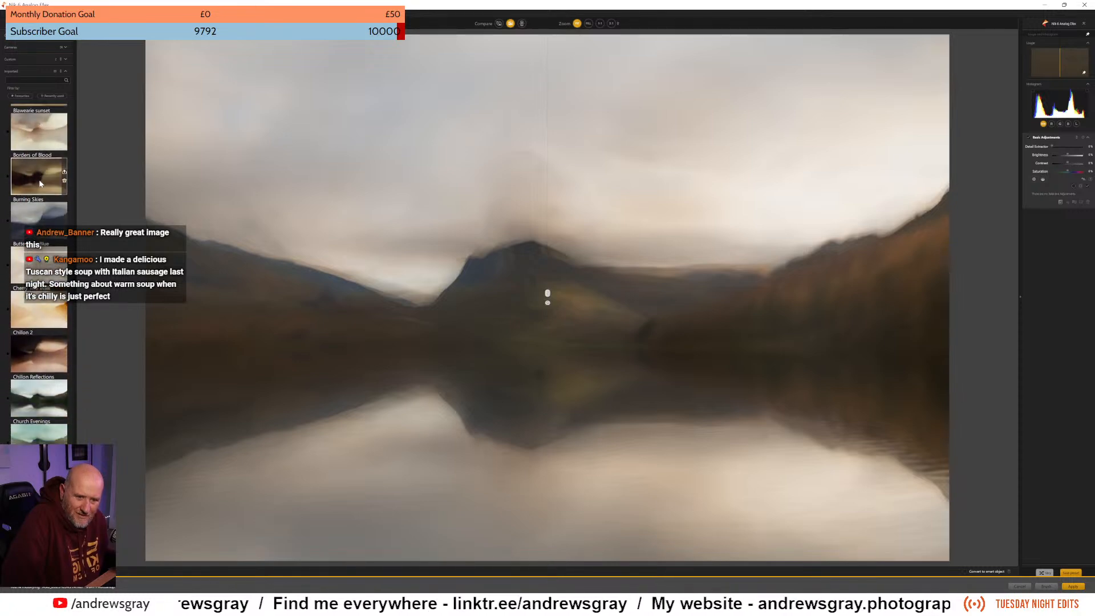
scroll(40, 183, down, 3)
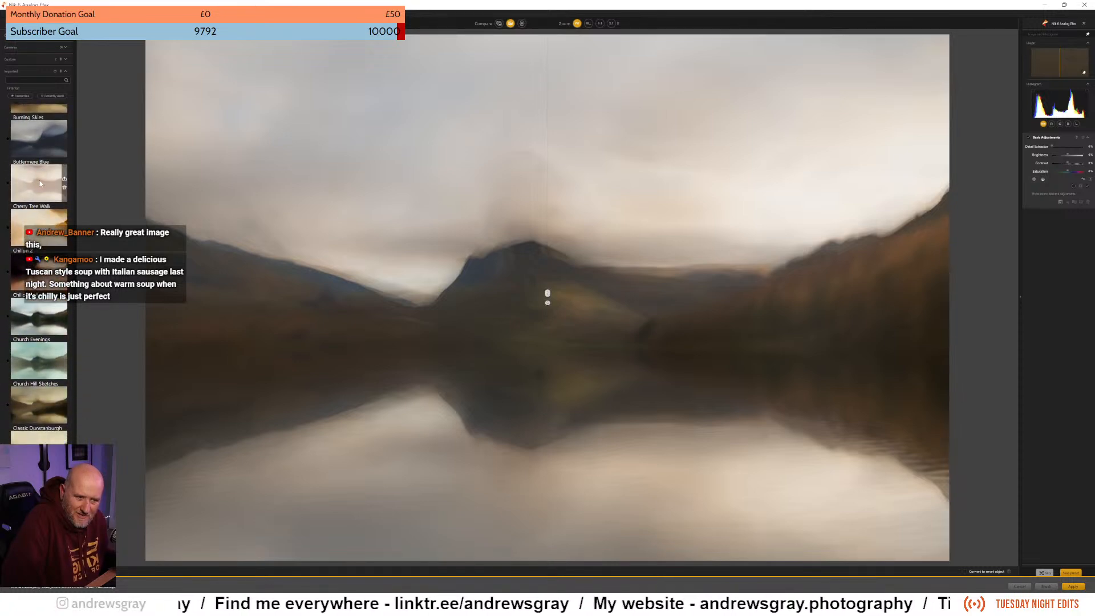
scroll(40, 183, down, 1)
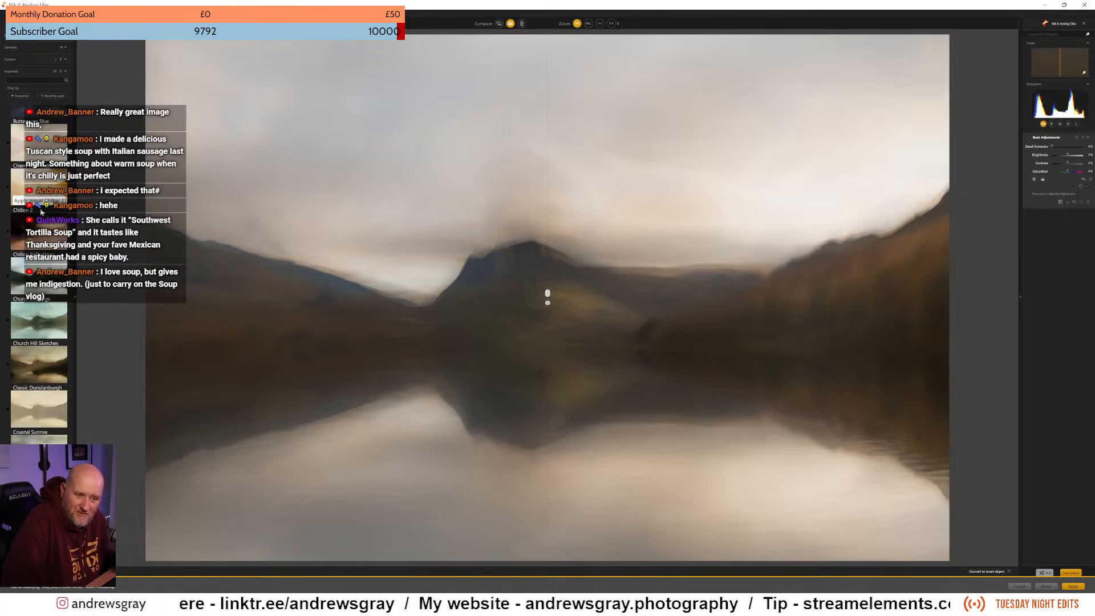
scroll(40, 211, down, 6)
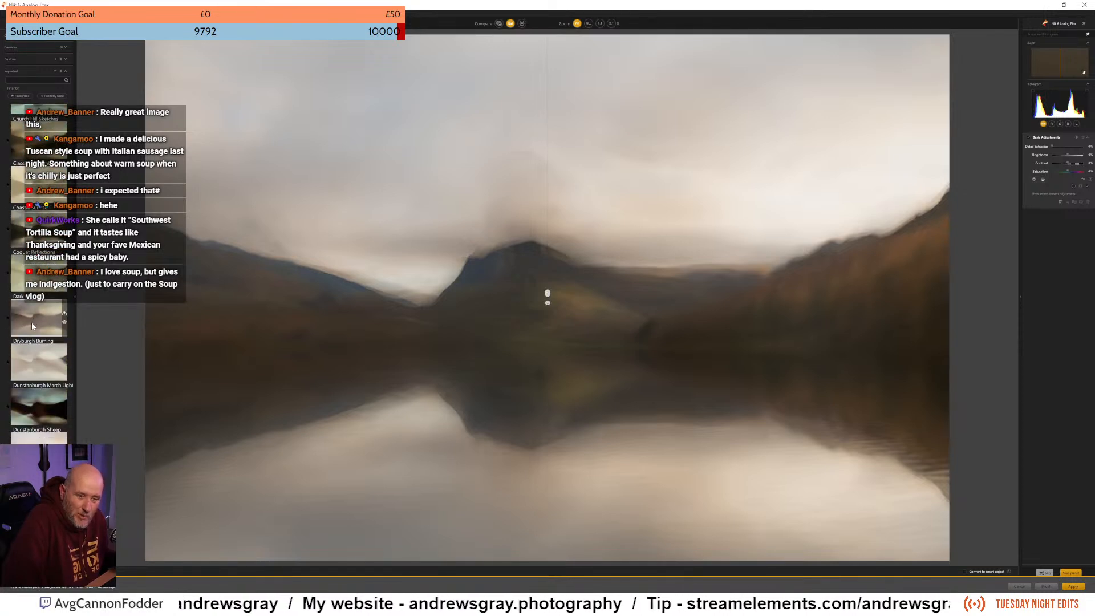
click(46, 313)
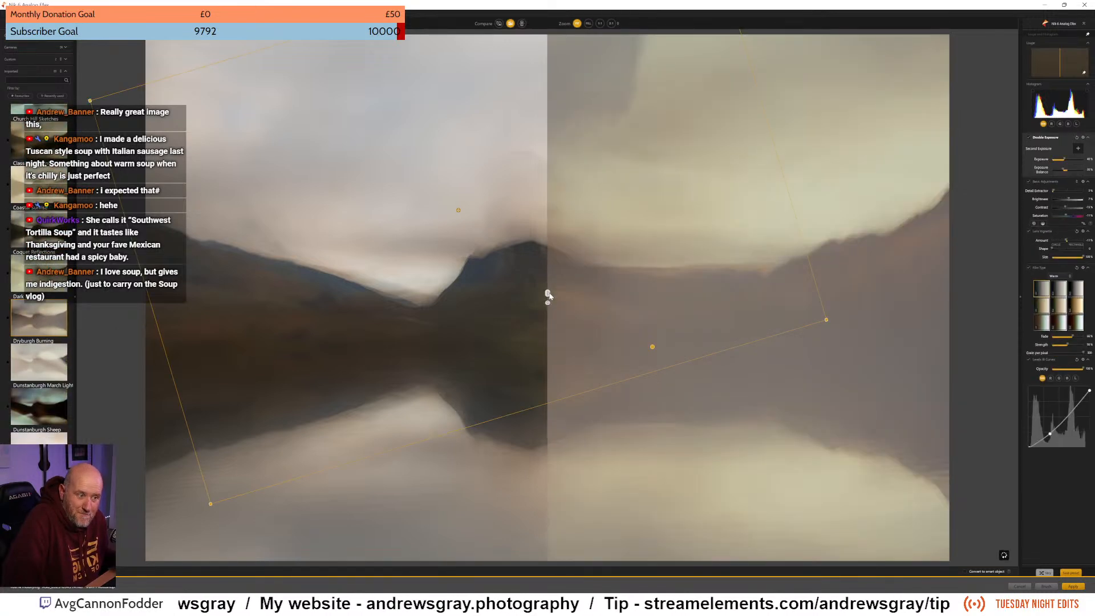
drag(548, 295, 145, 295)
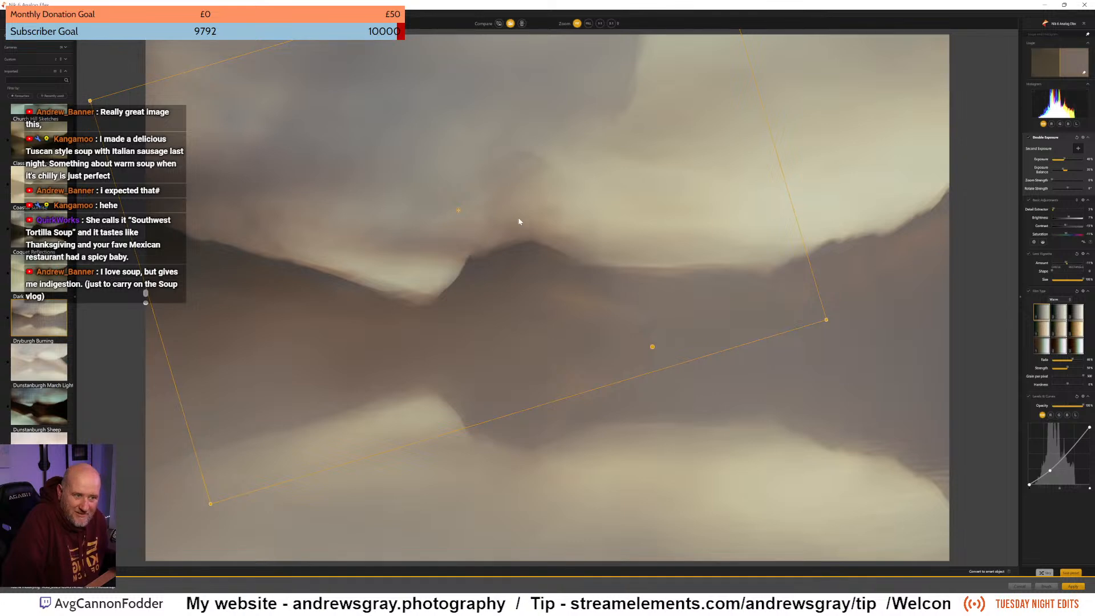
Rotate the Dryburgh Burning preset's second exposure until it is level and reposition it over the photo.
drag(478, 315, 465, 306)
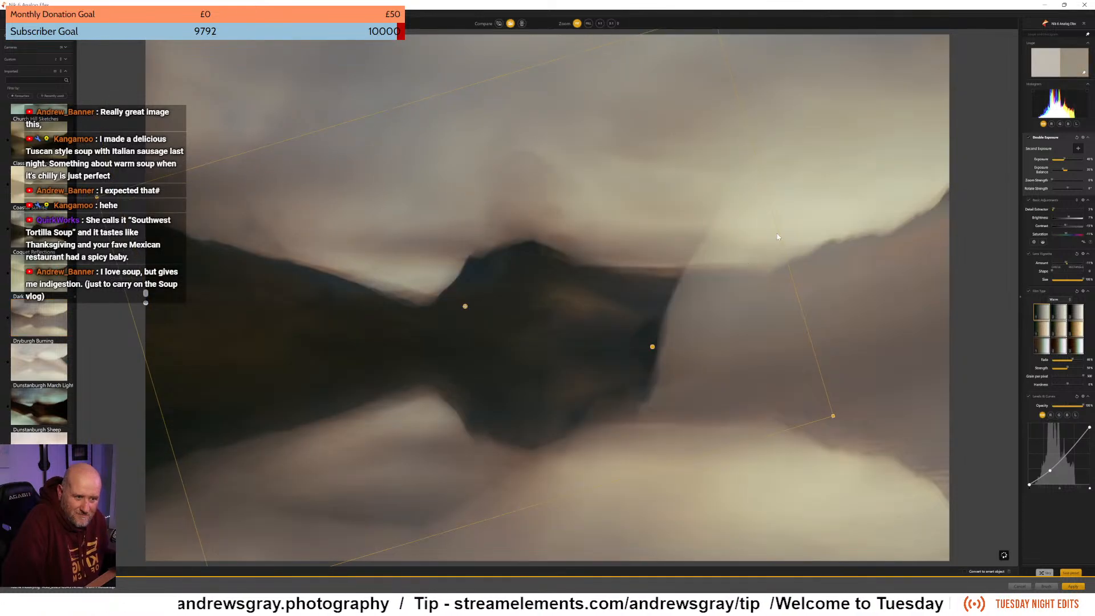
drag(810, 254, 814, 270)
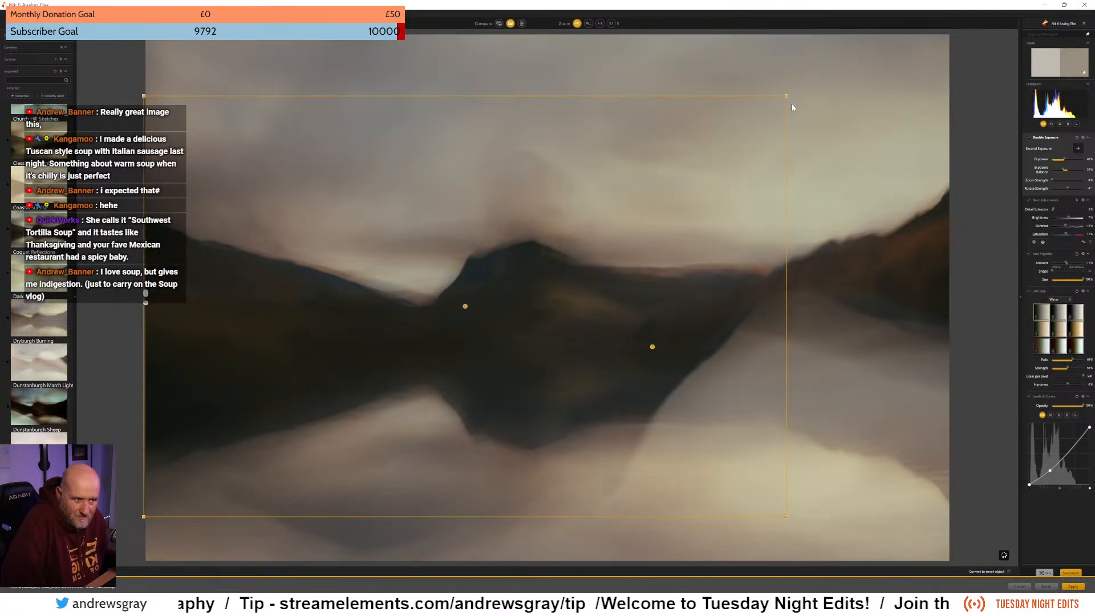
drag(466, 307, 740, 232)
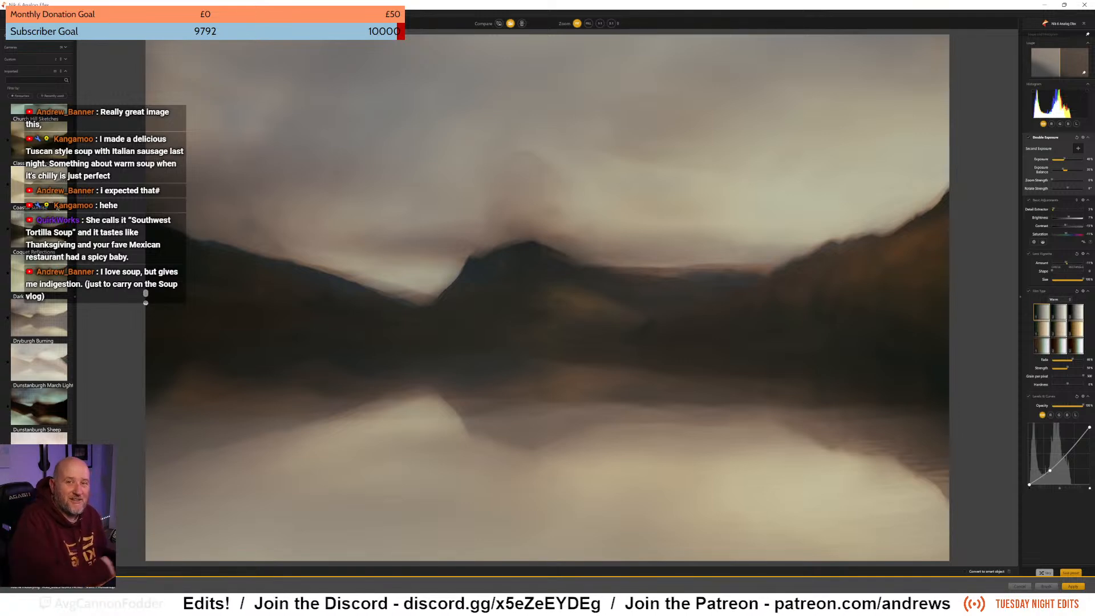
Try the imported preset listed just before Romantic Walk on Hadrian on the lake photo.
scroll(51, 197, down, 5)
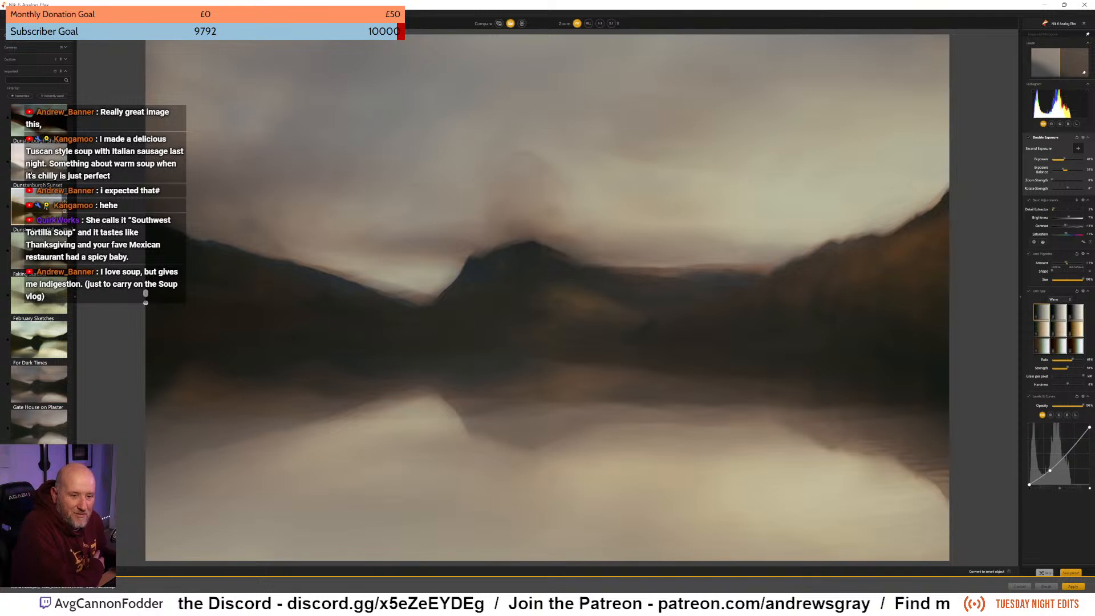
scroll(48, 185, down, 2)
scroll(39, 245, down, 2)
scroll(49, 259, down, 15)
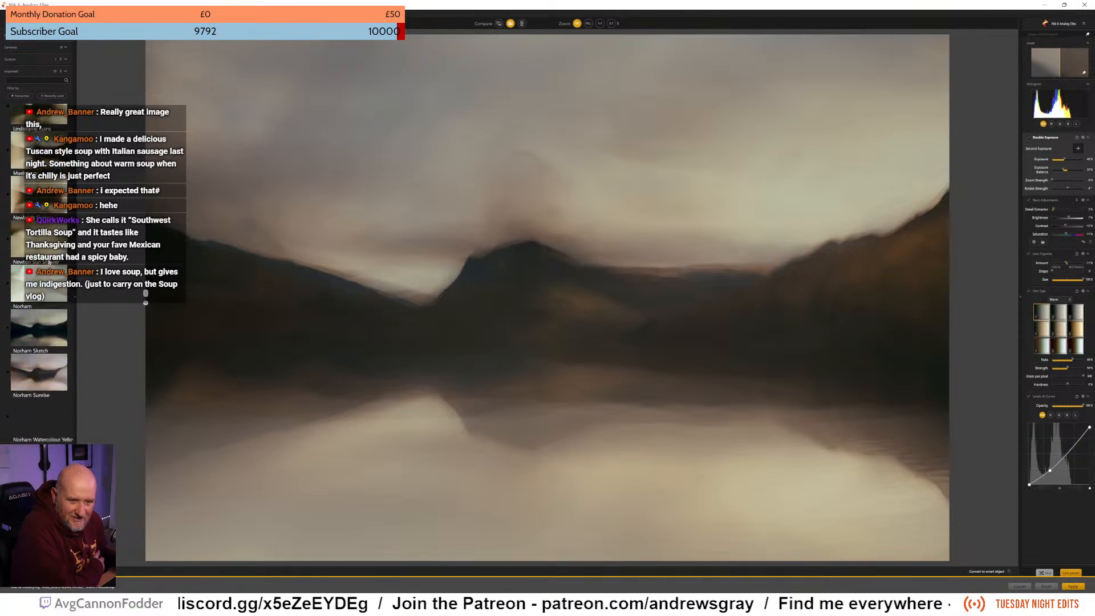
scroll(47, 265, down, 6)
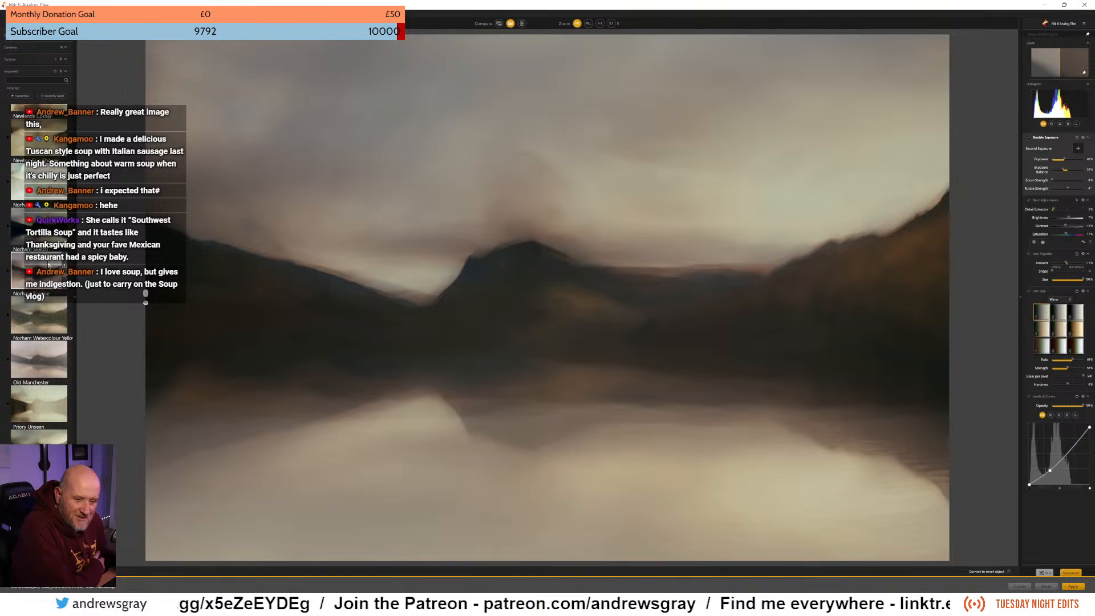
scroll(48, 265, down, 5)
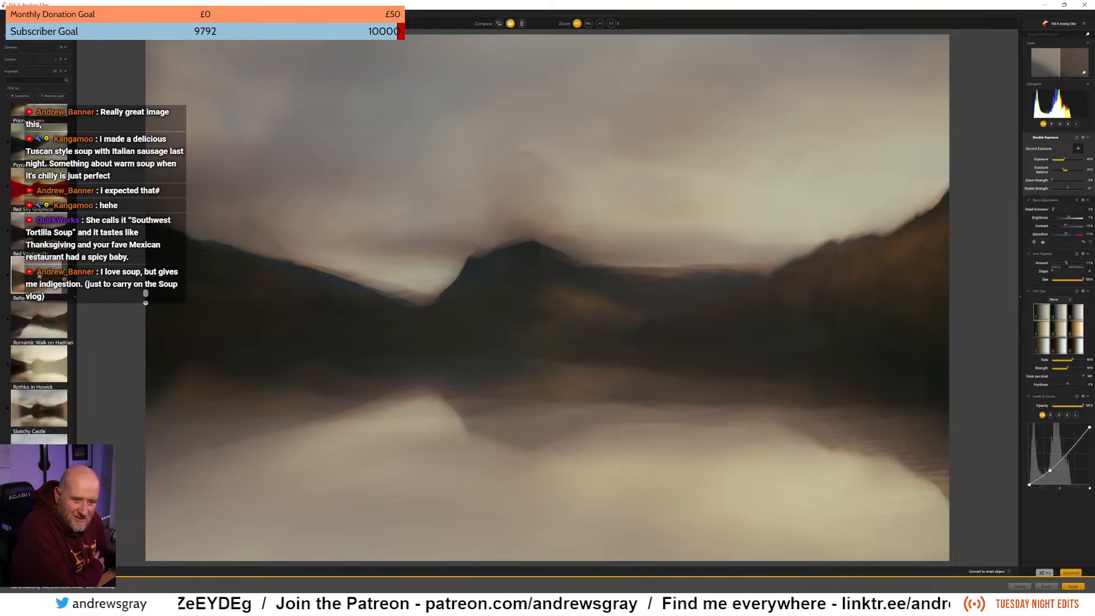
click(37, 279)
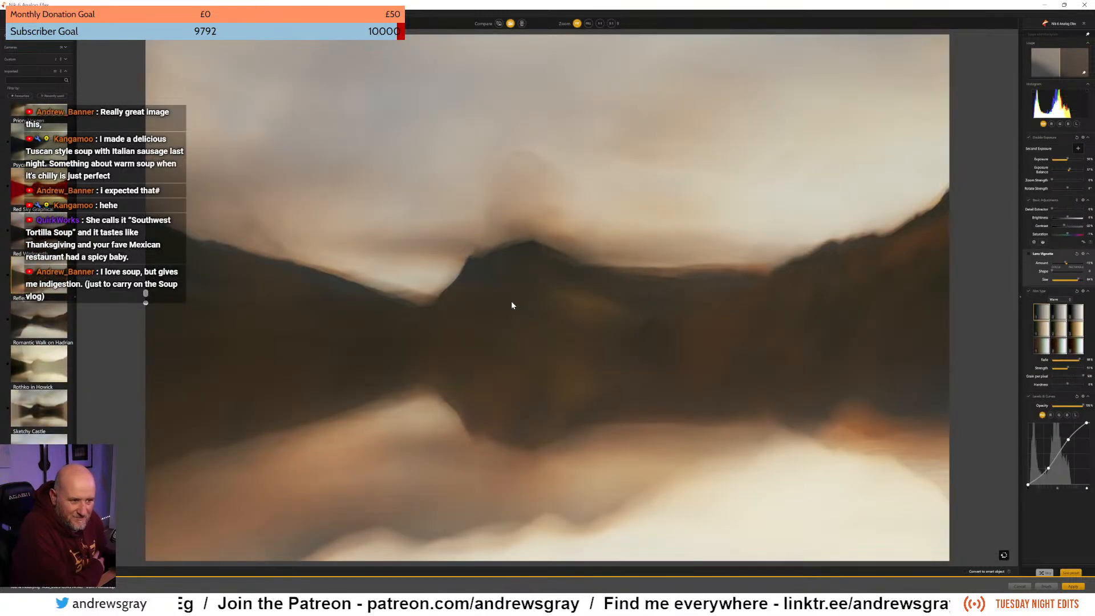
Try the imported TNE 163 preset on the lake photo.
scroll(44, 249, down, 5)
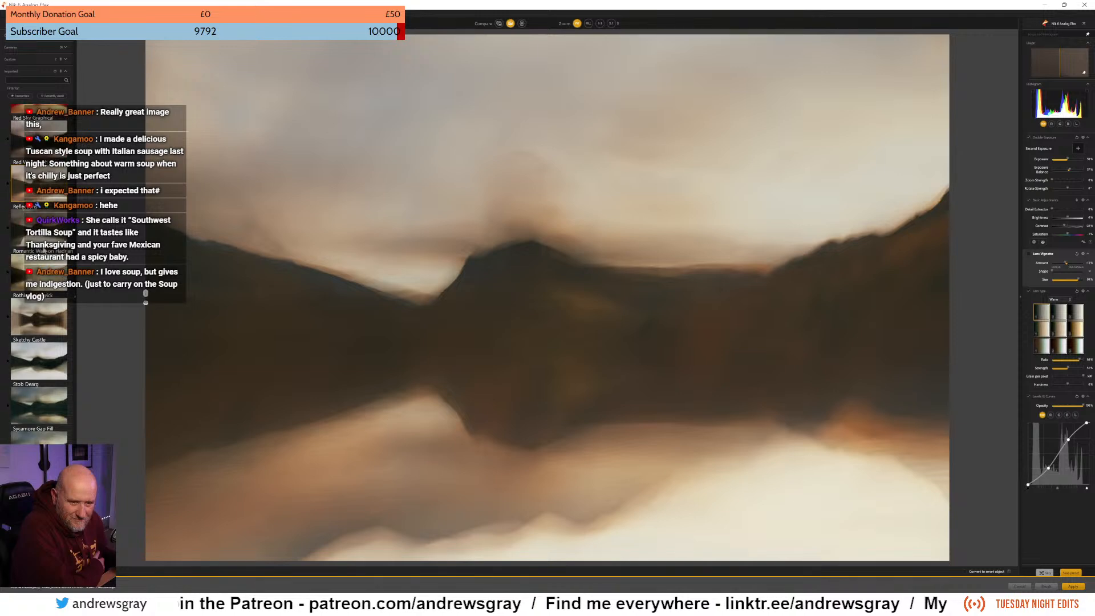
scroll(44, 249, down, 8)
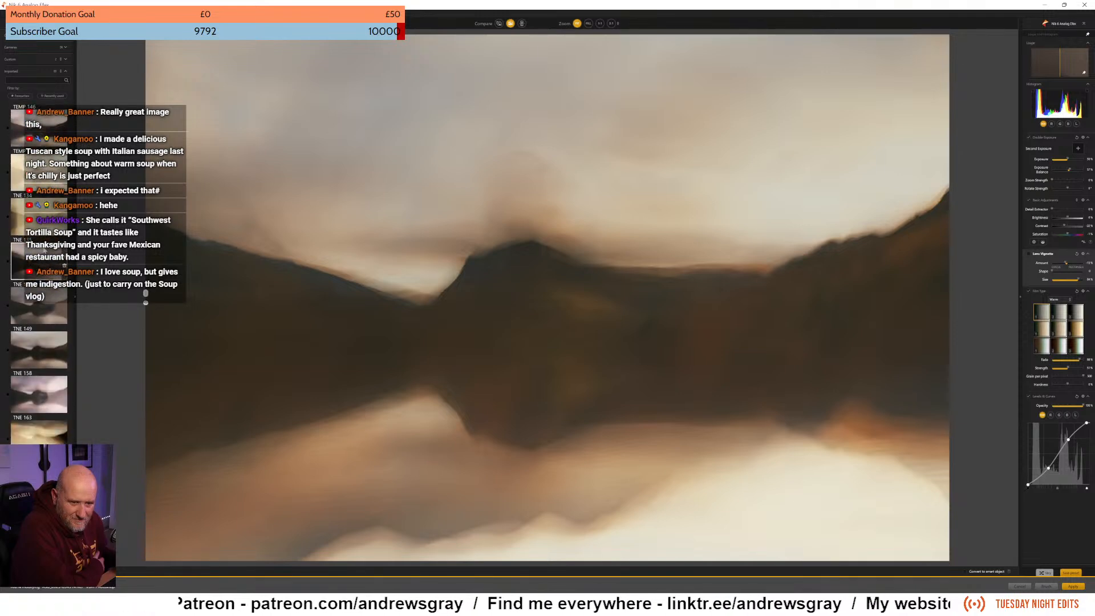
scroll(44, 251, down, 3)
click(39, 196)
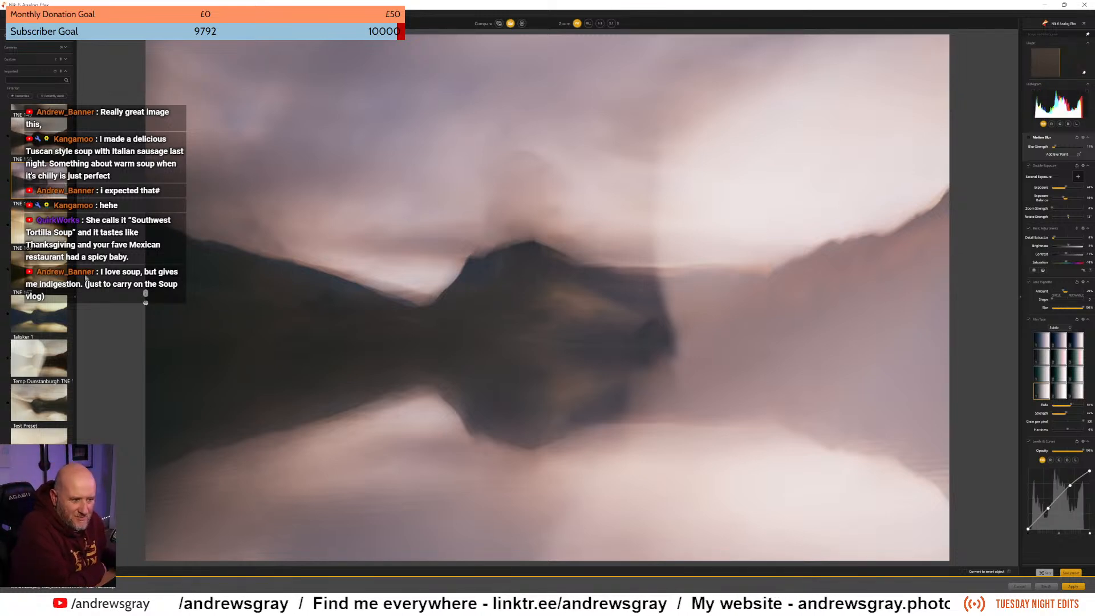
Look through the remaining imported presets and try Cherry Tree Walk on the lake photo.
scroll(51, 304, down, 10)
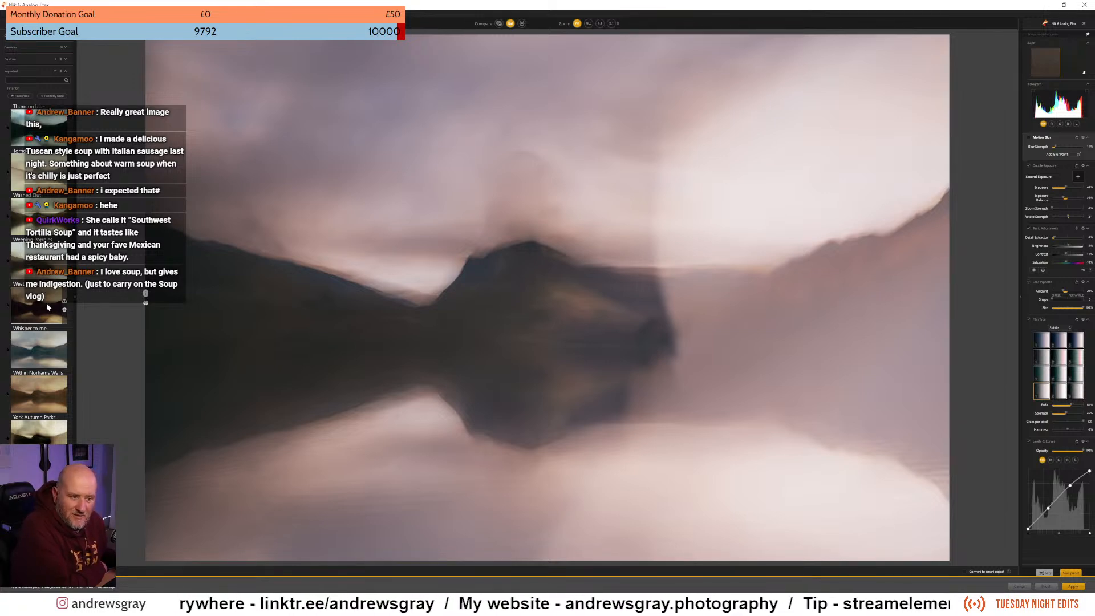
scroll(45, 400, up, 6)
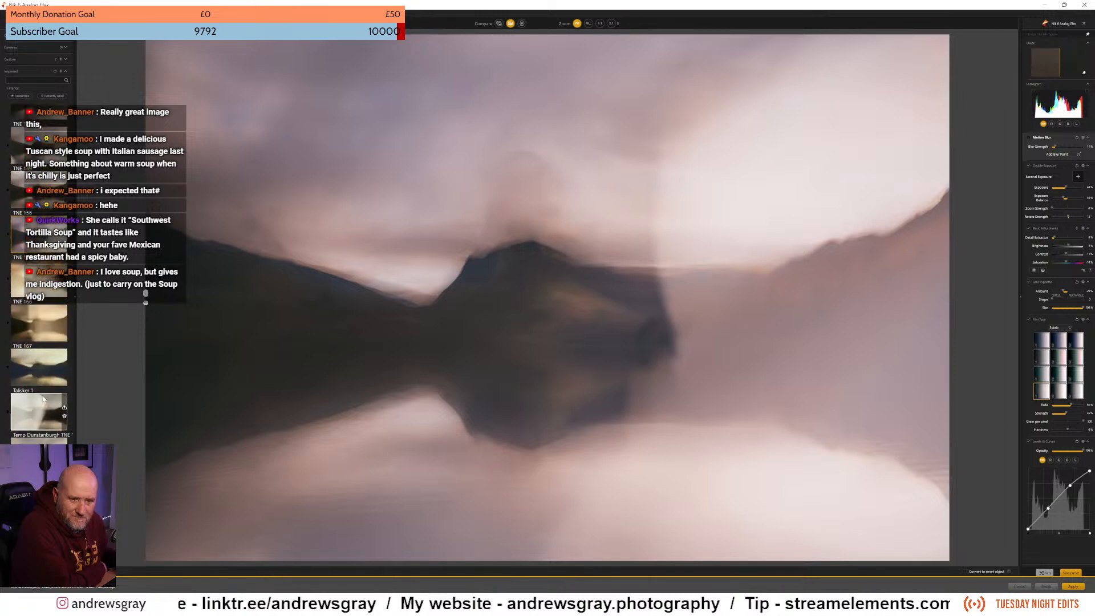
scroll(43, 398, up, 10)
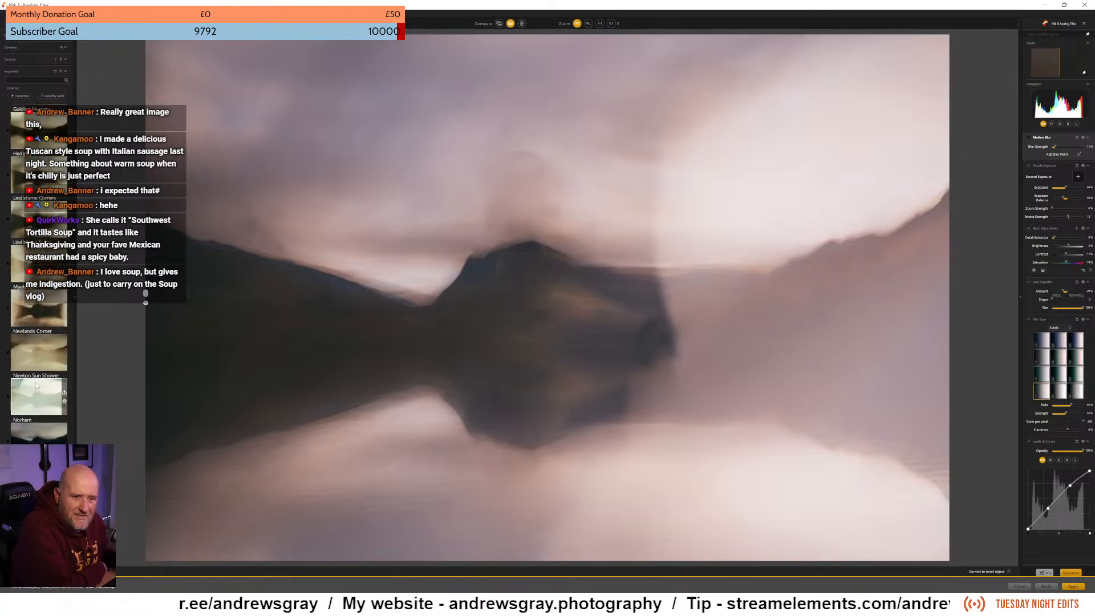
scroll(34, 375, up, 10)
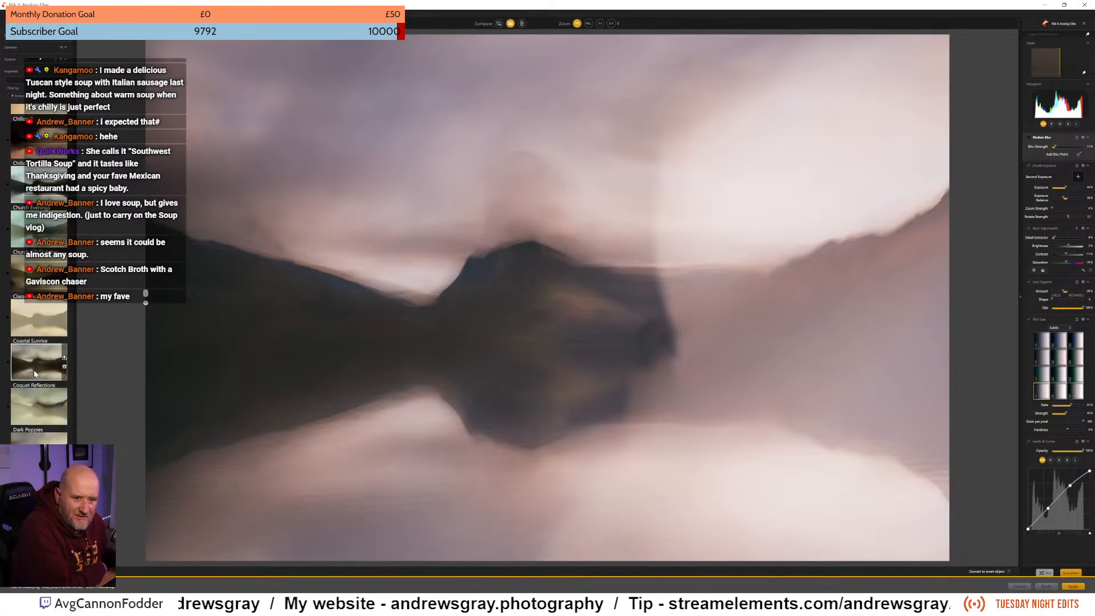
scroll(34, 370, down, 5)
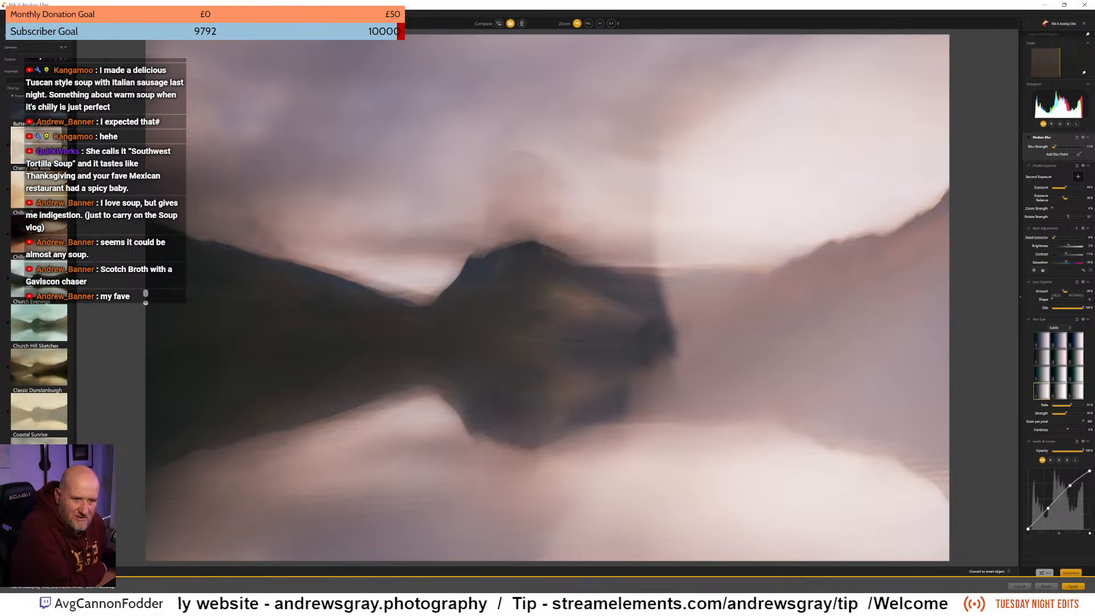
click(41, 146)
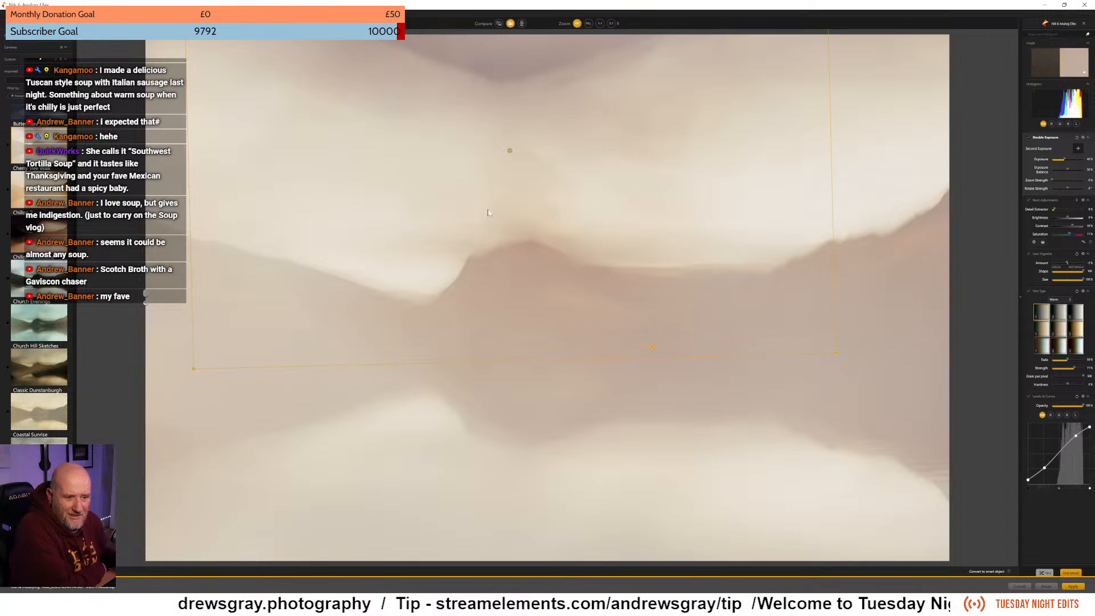
Shift the Cherry Tree Walk preset's double exposure overlay lower over the mountain and tilt it slightly anticlockwise.
drag(504, 256, 580, 51)
drag(569, 200, 433, 175)
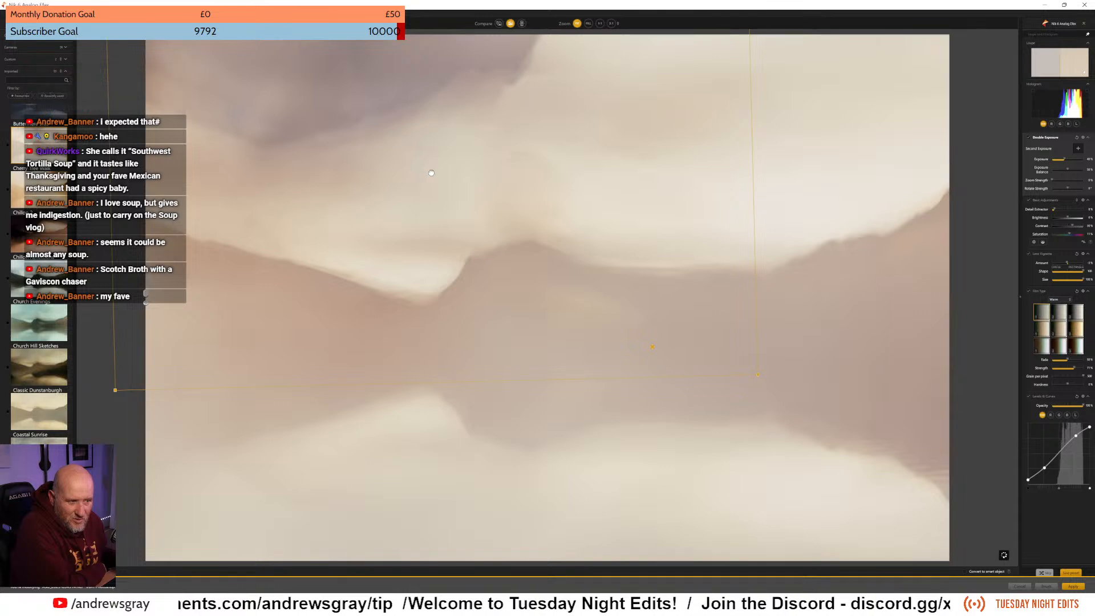
drag(431, 172, 595, 216)
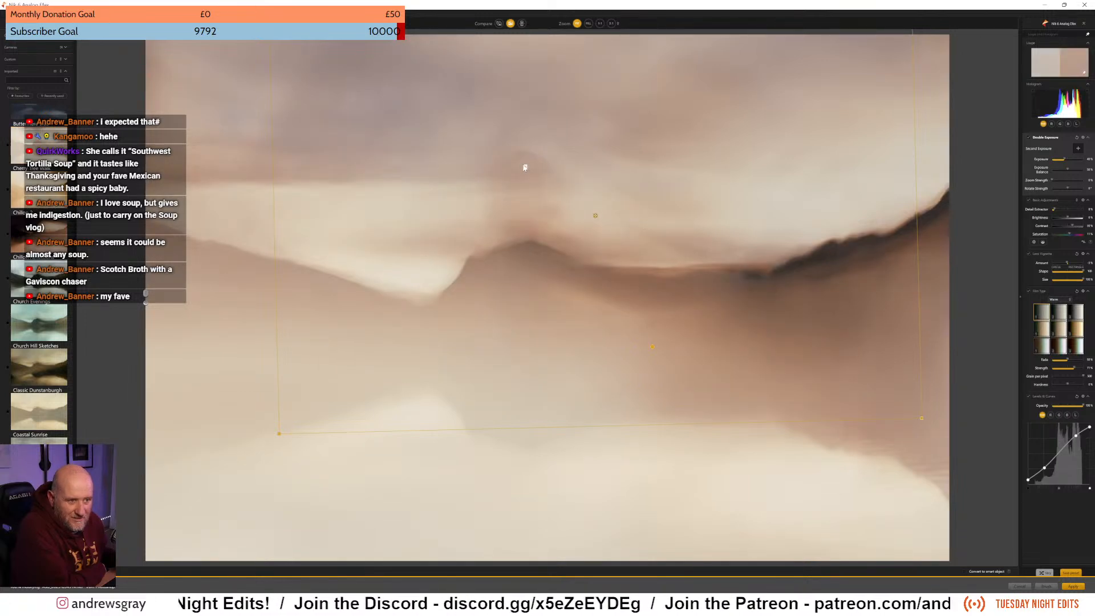
drag(595, 216, 572, 206)
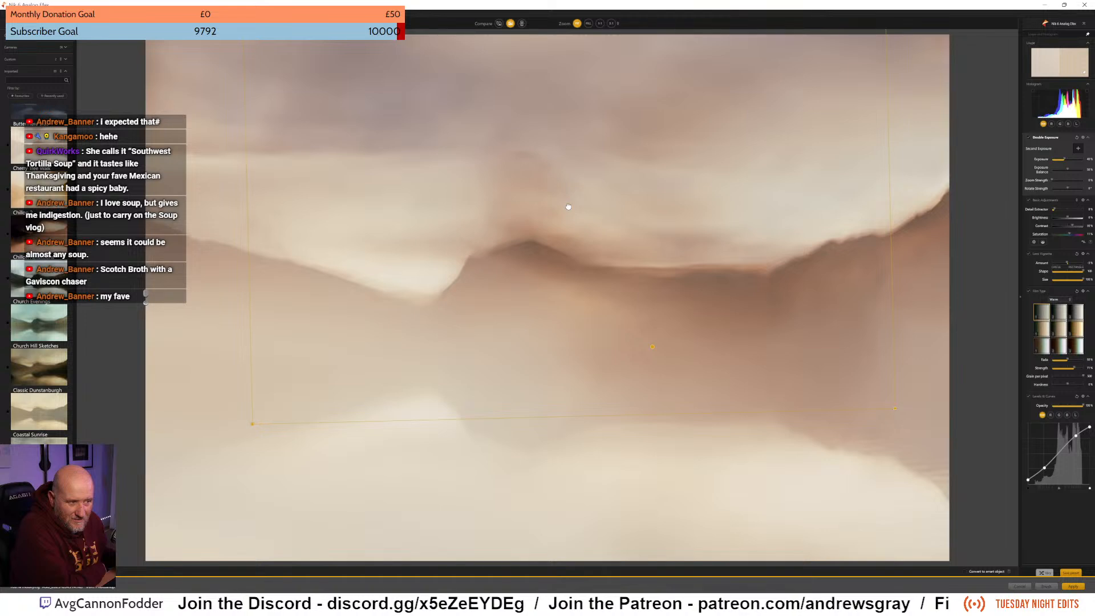
drag(230, 445, 257, 476)
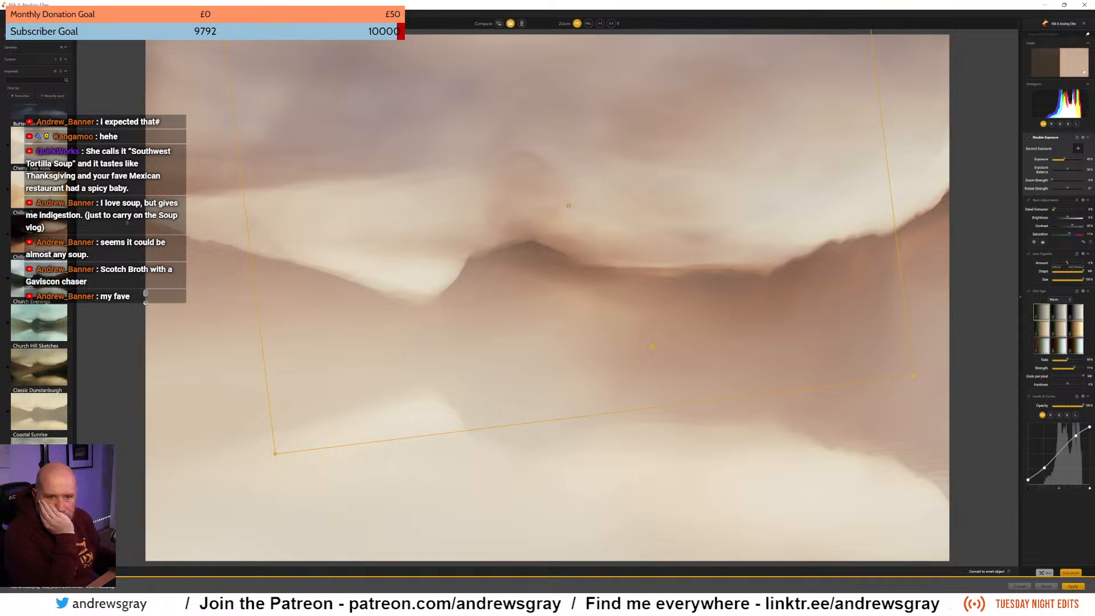
Try the imported Chillon 2 preset, levelling its second exposure and moving it over the mountain near the photo's centre.
click(37, 195)
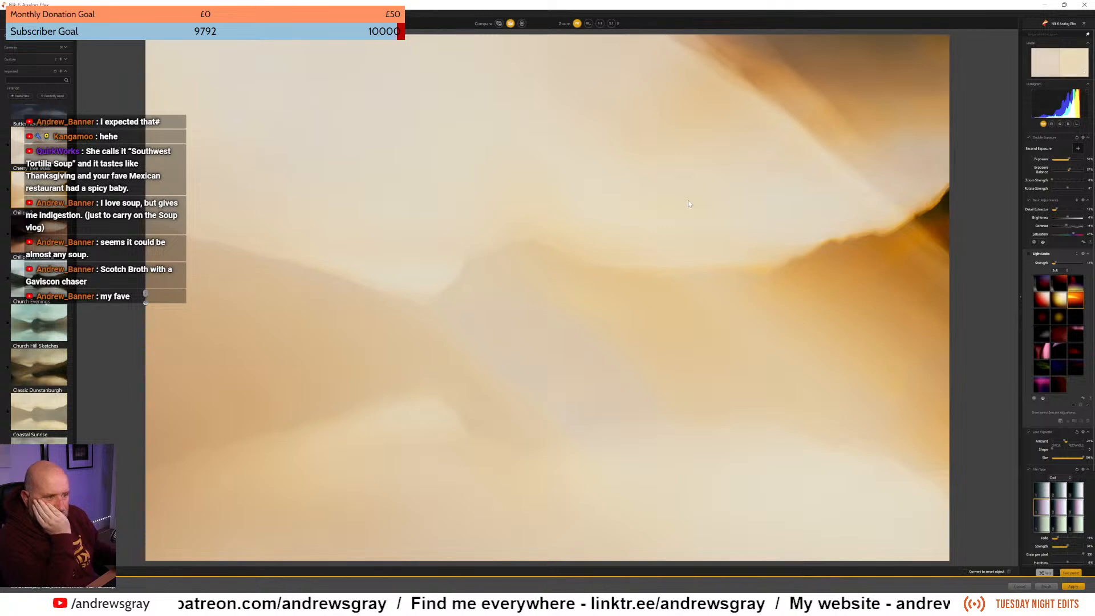
click(1033, 152)
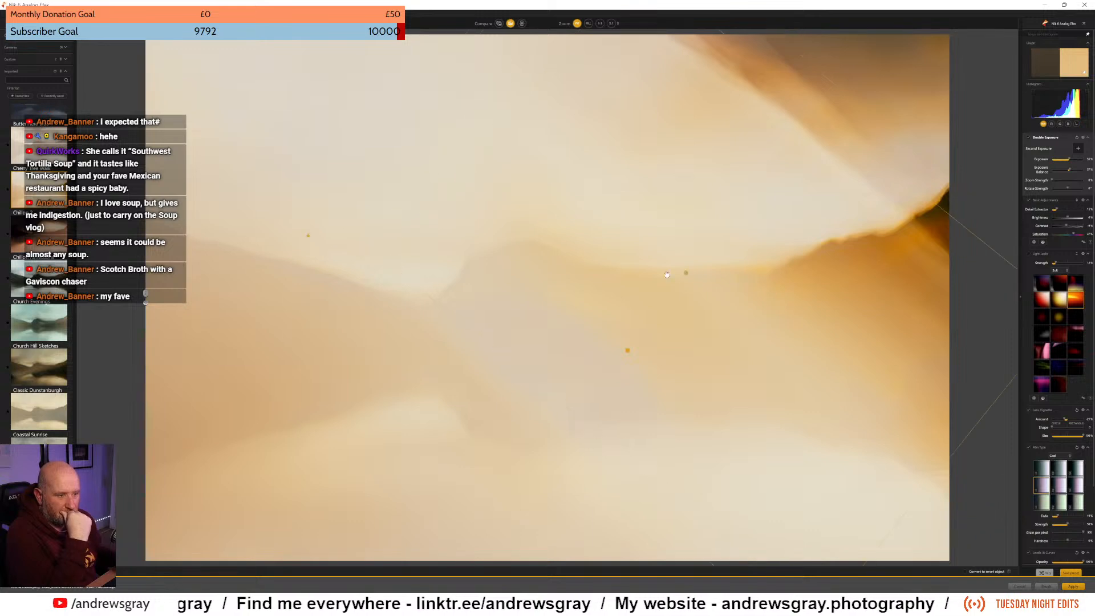
drag(648, 277, 684, 310)
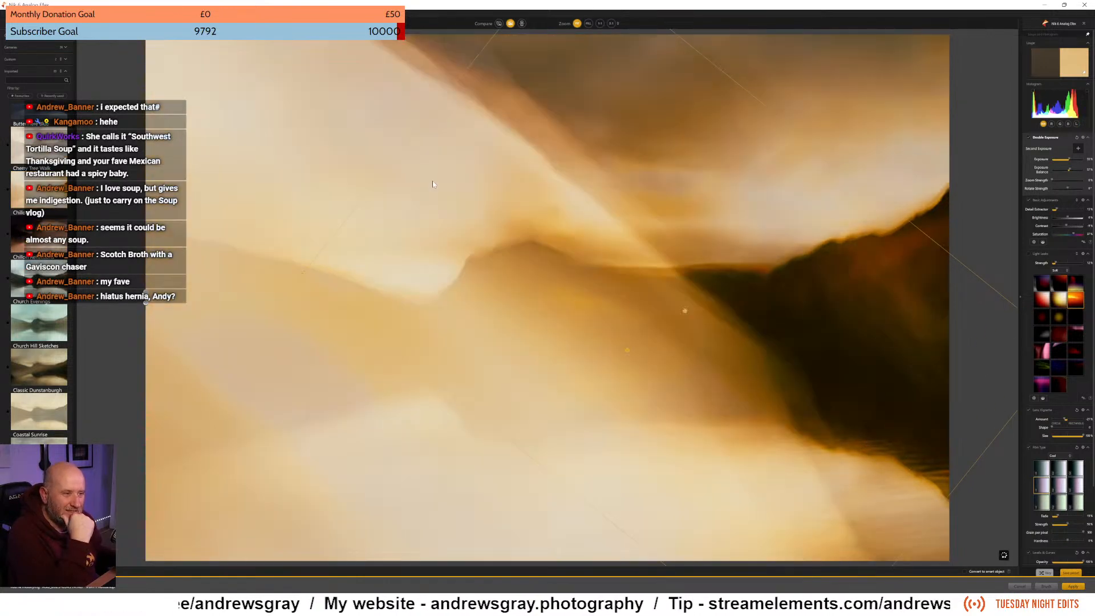
drag(285, 268, 426, 468)
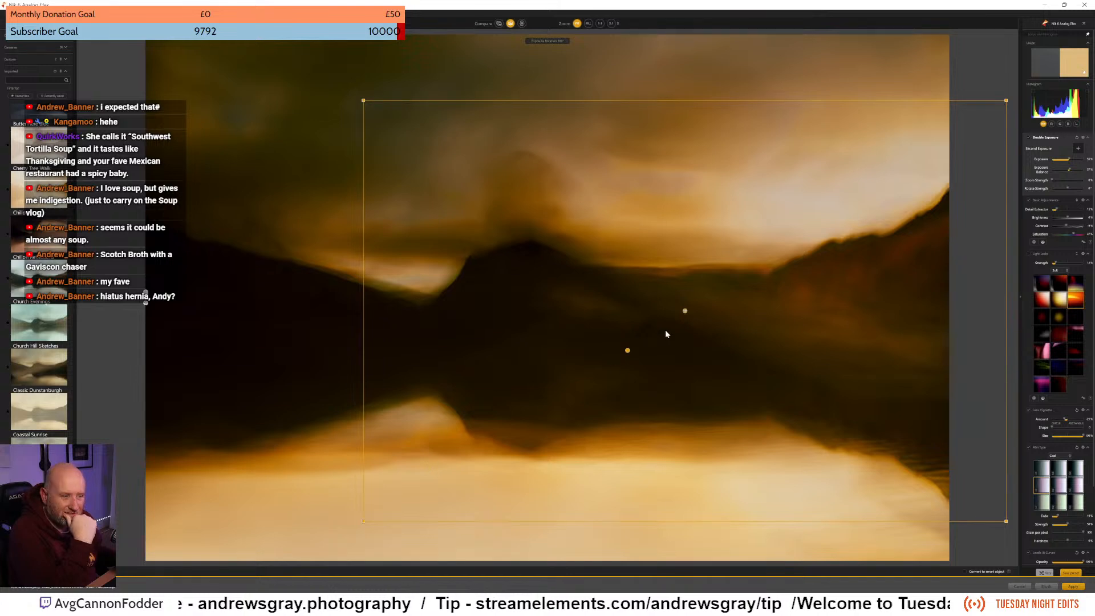
drag(684, 311, 511, 287)
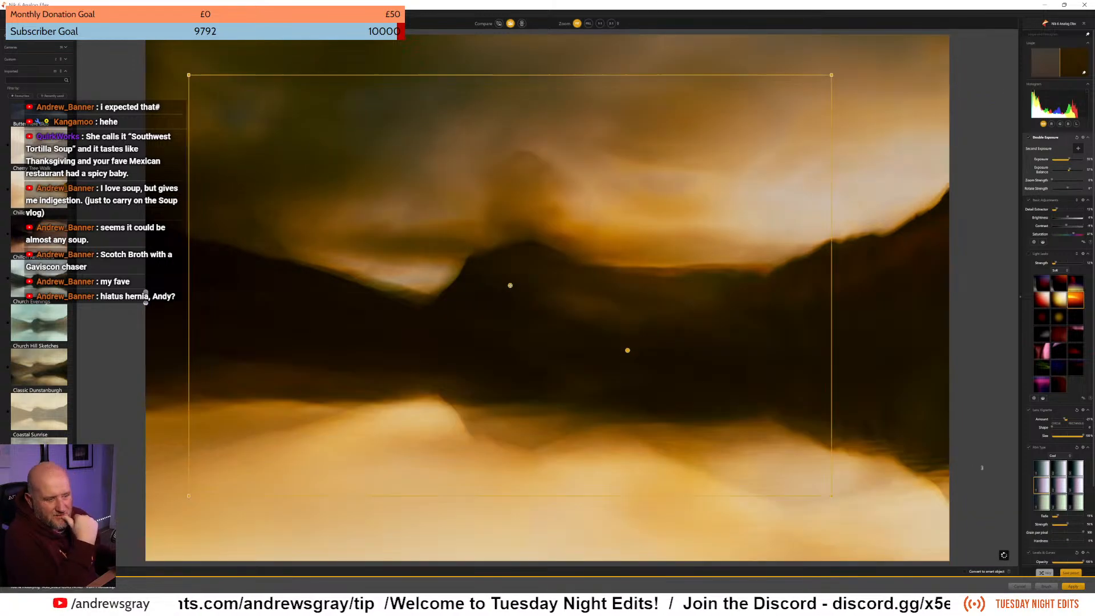
Discard the Analog Efex edits, return to Photoshop and select the Layer 1 copy layer.
click(1020, 586)
click(583, 316)
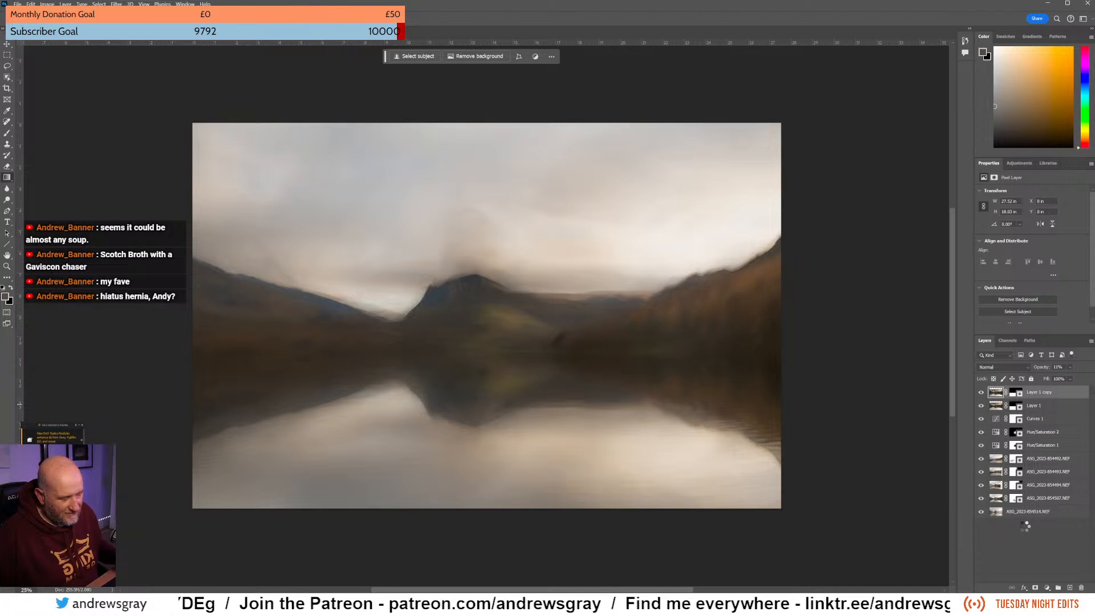
click(1038, 409)
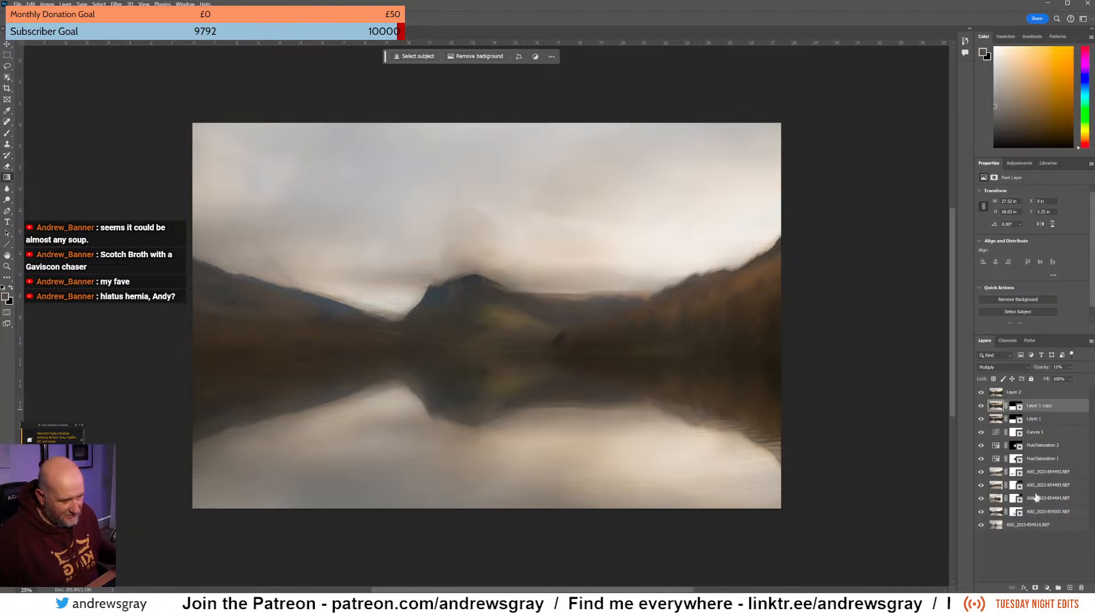
Group all layers below Layer 2, hide that group and duplicate Layer 2.
shift+click(1033, 524)
drag(1037, 527, 1058, 587)
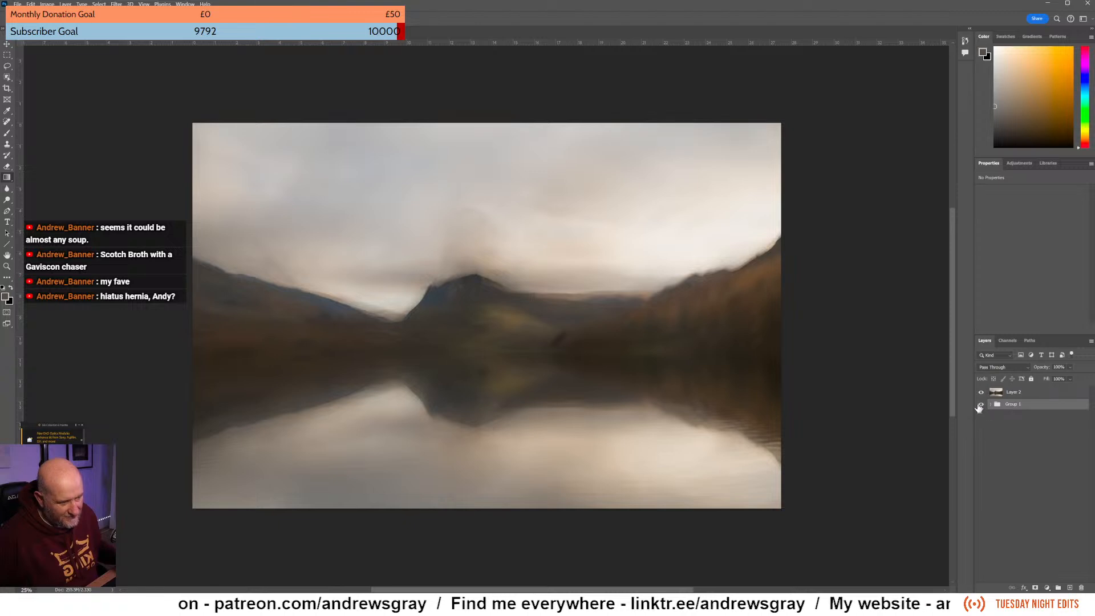
click(1037, 392)
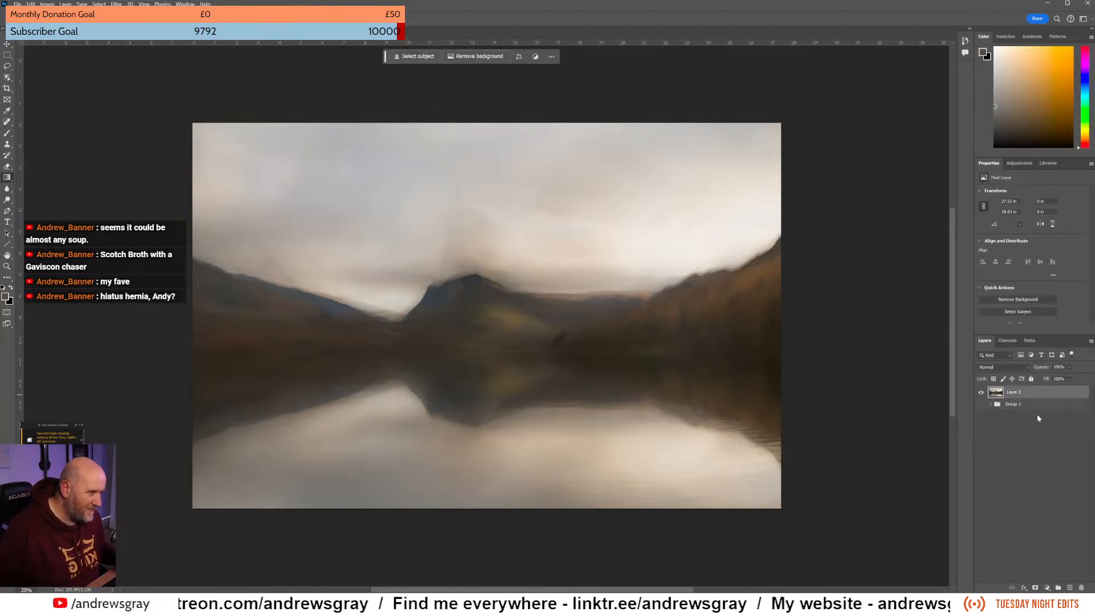
key(ctrl+j)
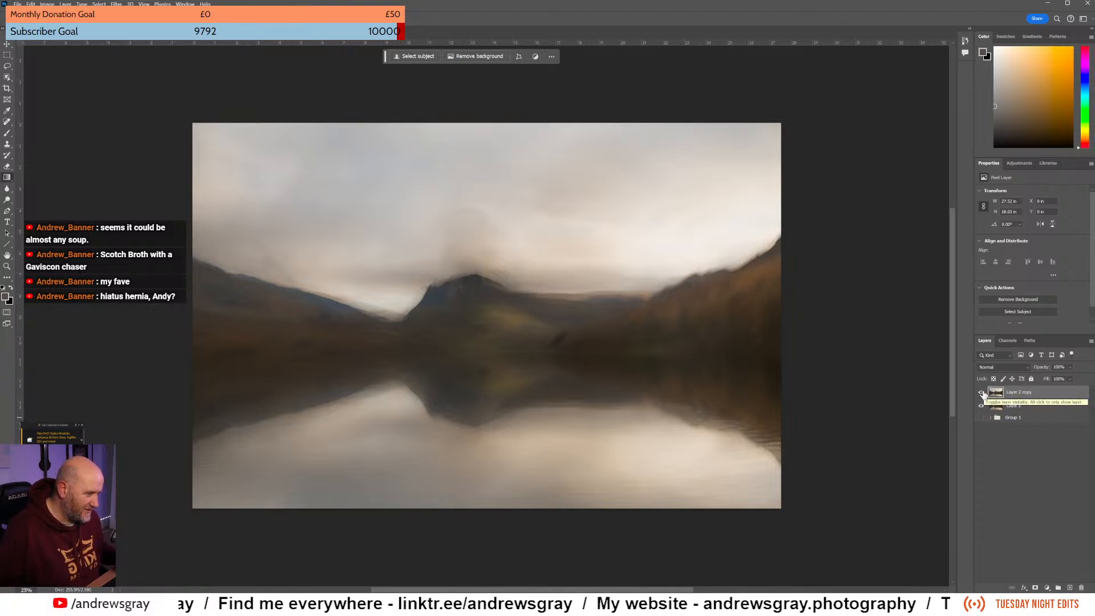
Add a Hue/Saturation adjustment above the duplicate with hue at -20 and saturation at +47.
click(1022, 163)
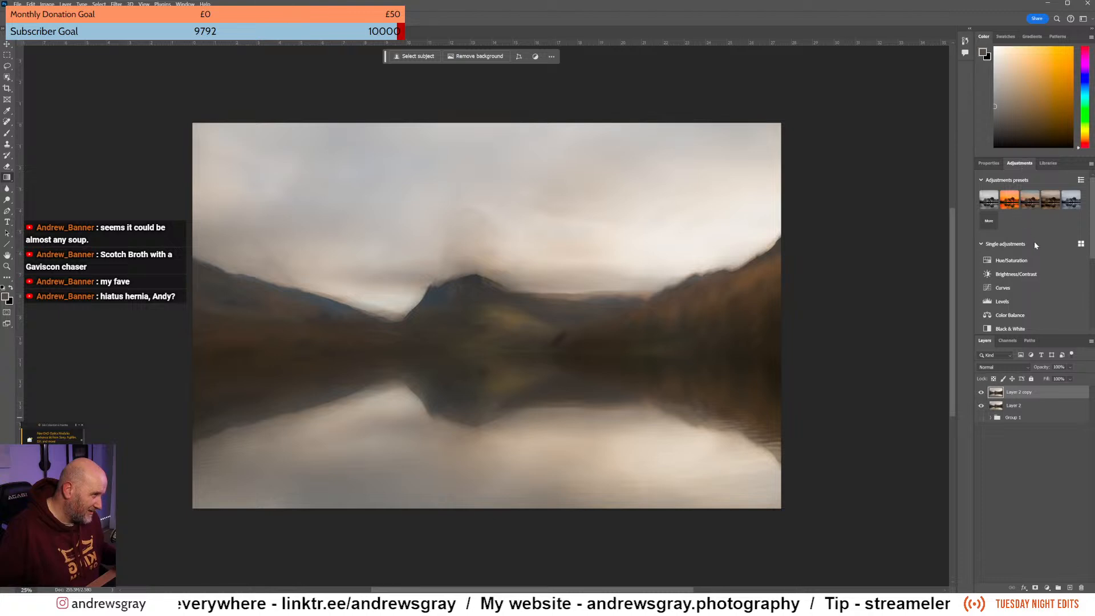
click(1011, 260)
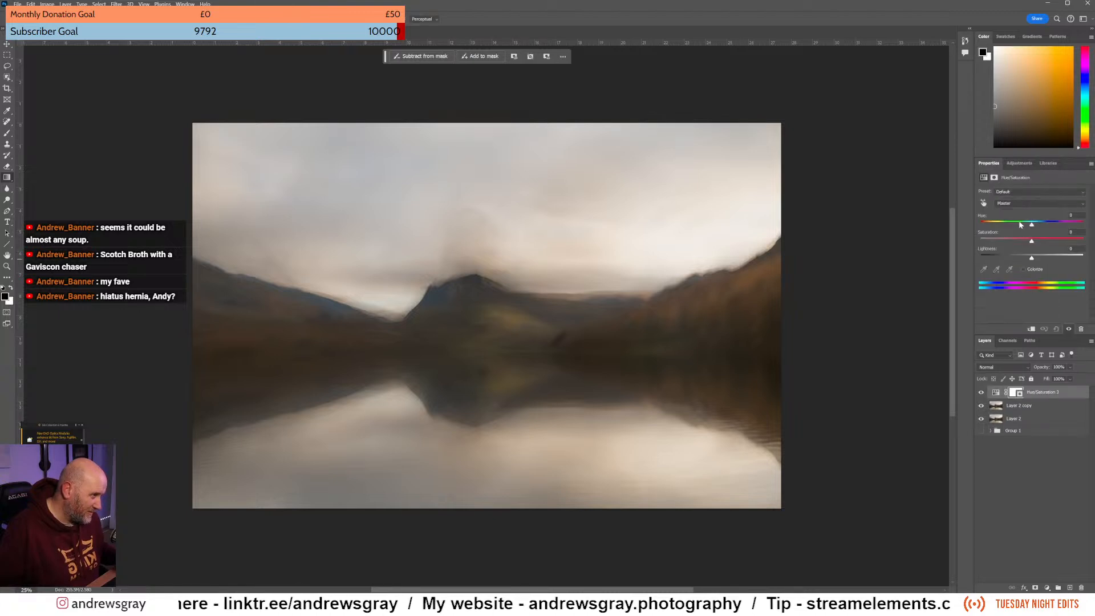
drag(1031, 225, 1057, 244)
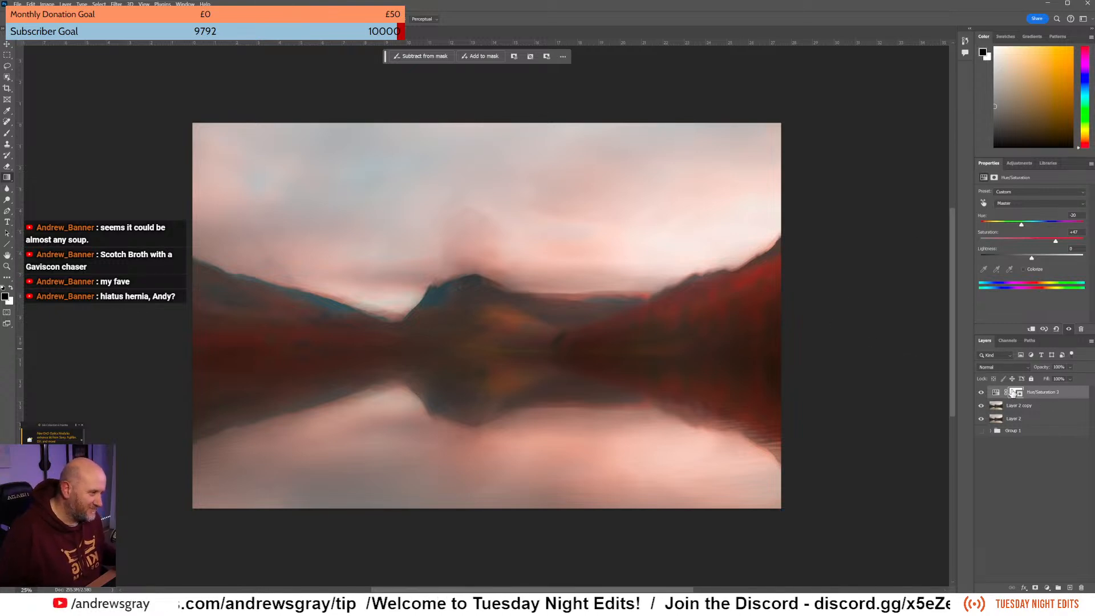
mouse_move(1021, 228)
mouse_down()
mouse_move(1082, 227)
mouse_move(1007, 227)
mouse_move(1023, 228)
mouse_up()
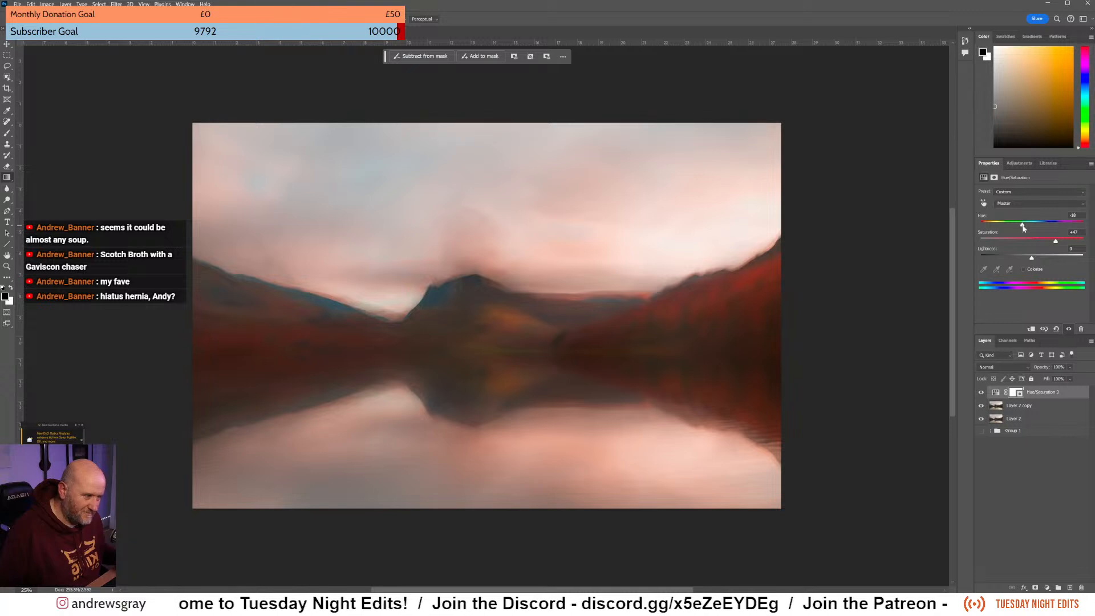
mouse_move(1029, 259)
mouse_down()
mouse_move(1042, 262)
mouse_move(1032, 263)
mouse_up()
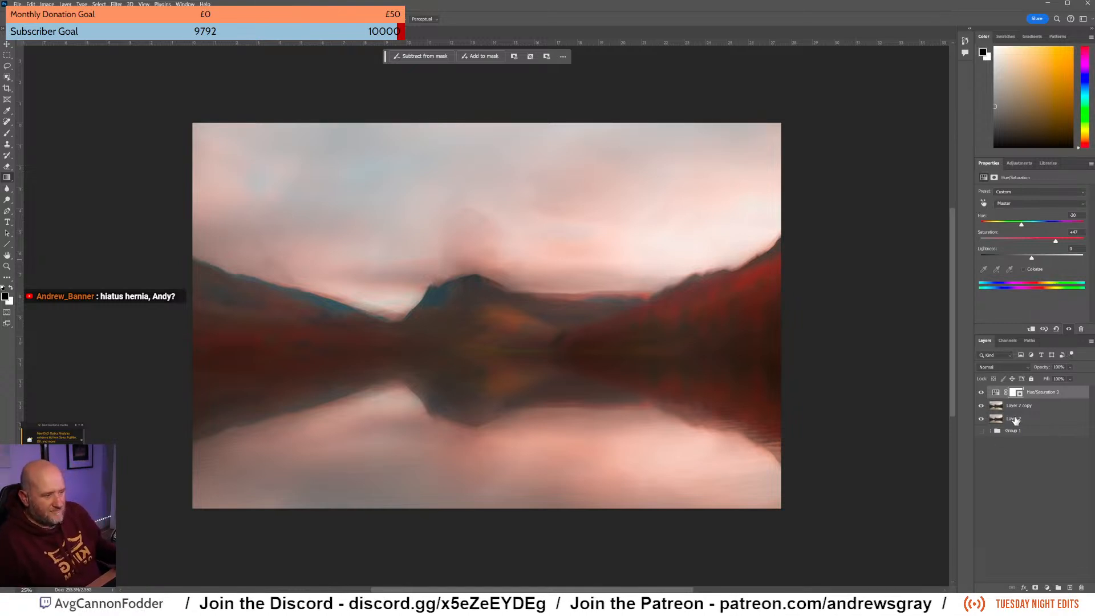
Free-transform Layer 2 copy, enlarging it from its lower-right corner to more than twice the canvas width.
click(1030, 408)
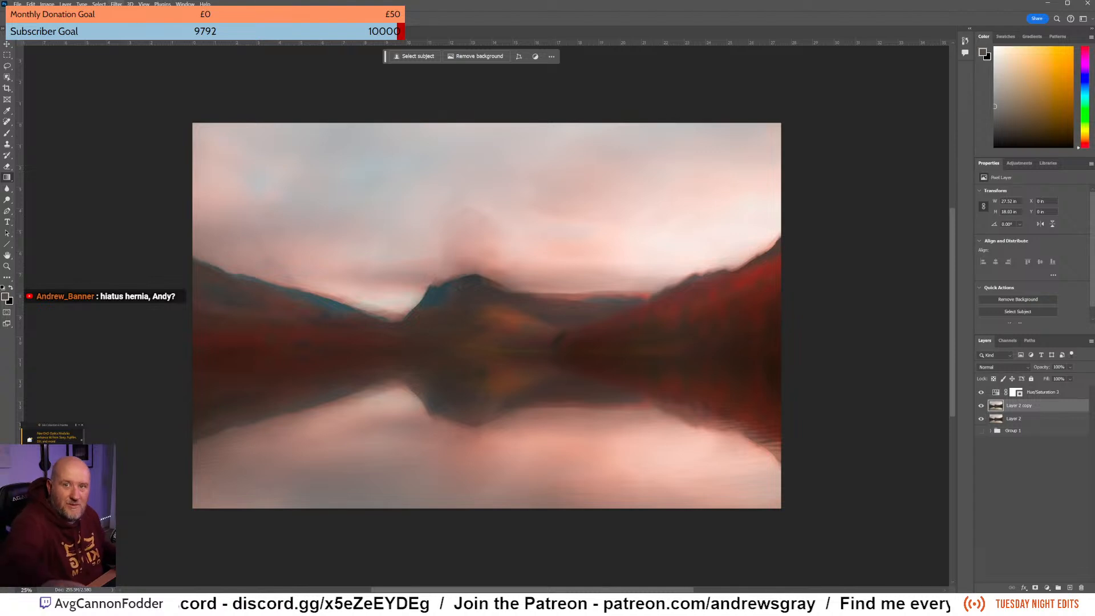
click(46, 4)
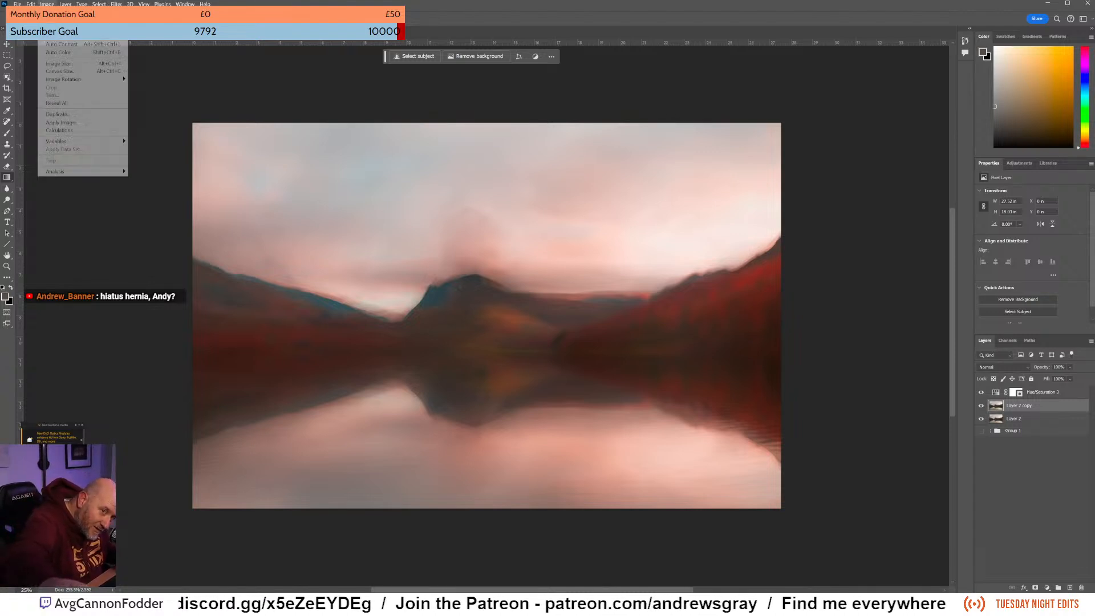
mouse_move(32, 4)
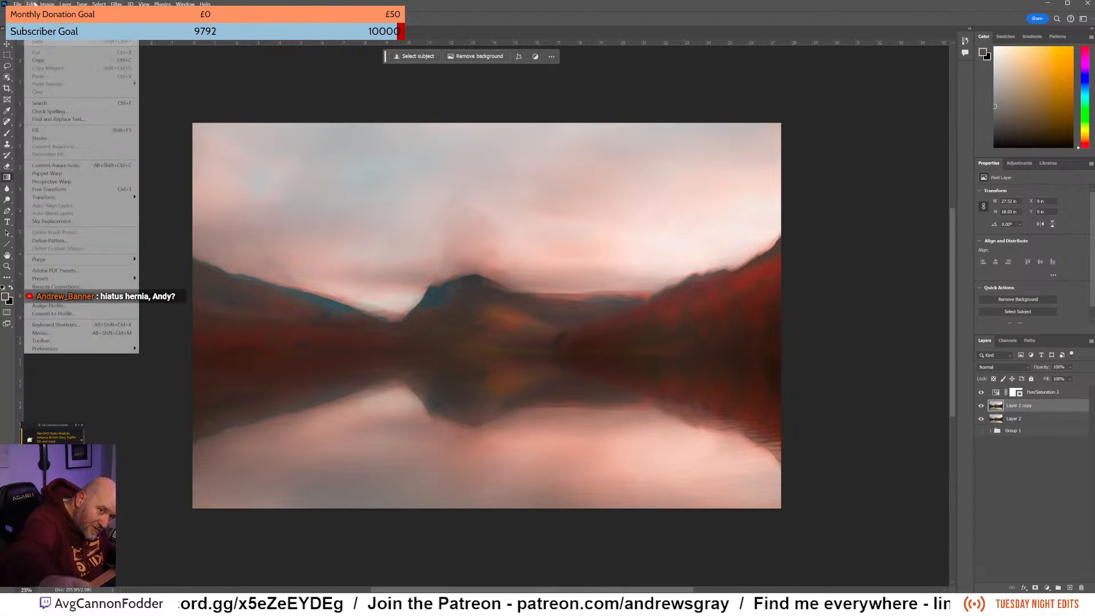
click(56, 189)
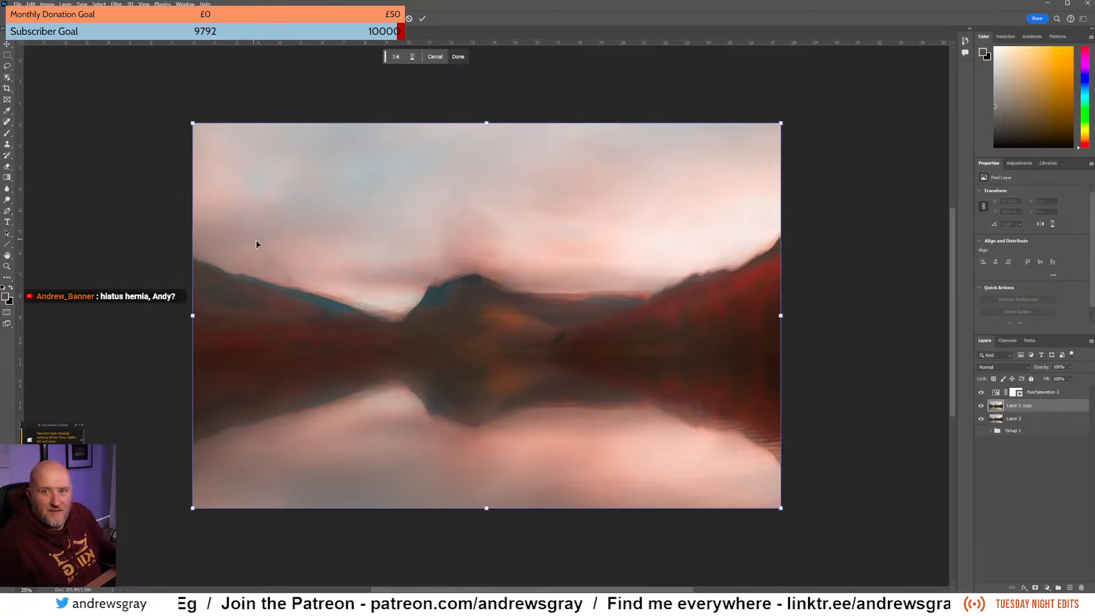
scroll(339, 279, down, 4)
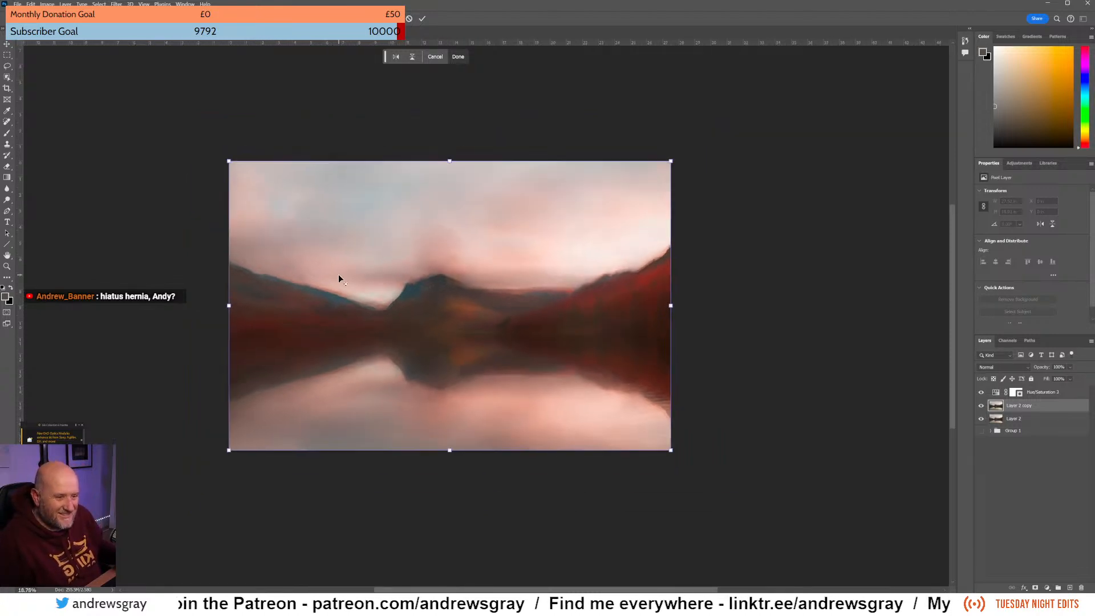
scroll(198, 281, down, 2)
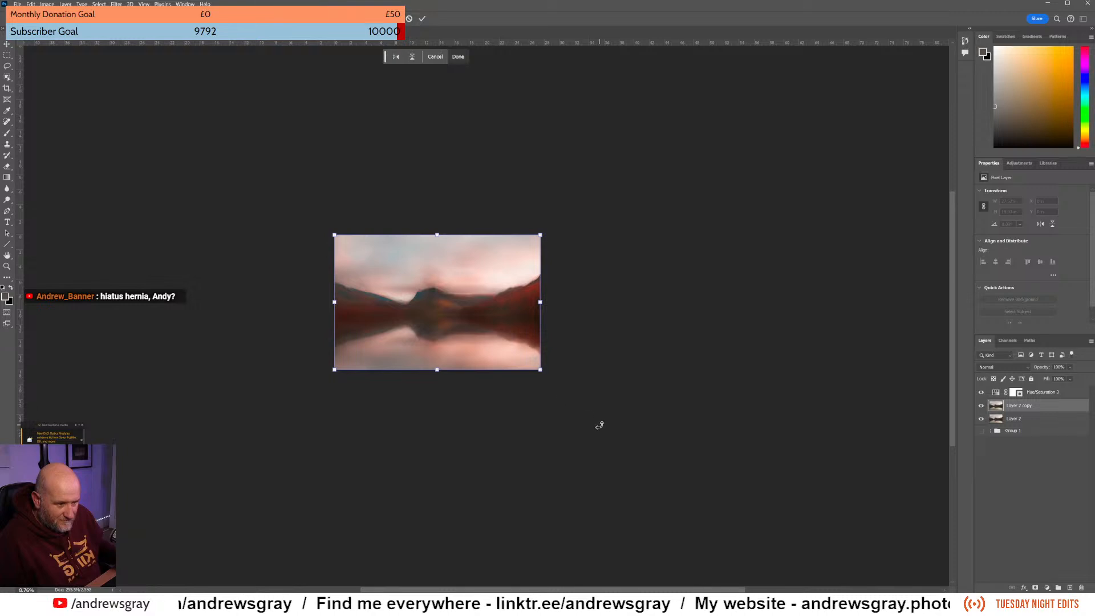
drag(542, 370, 811, 572)
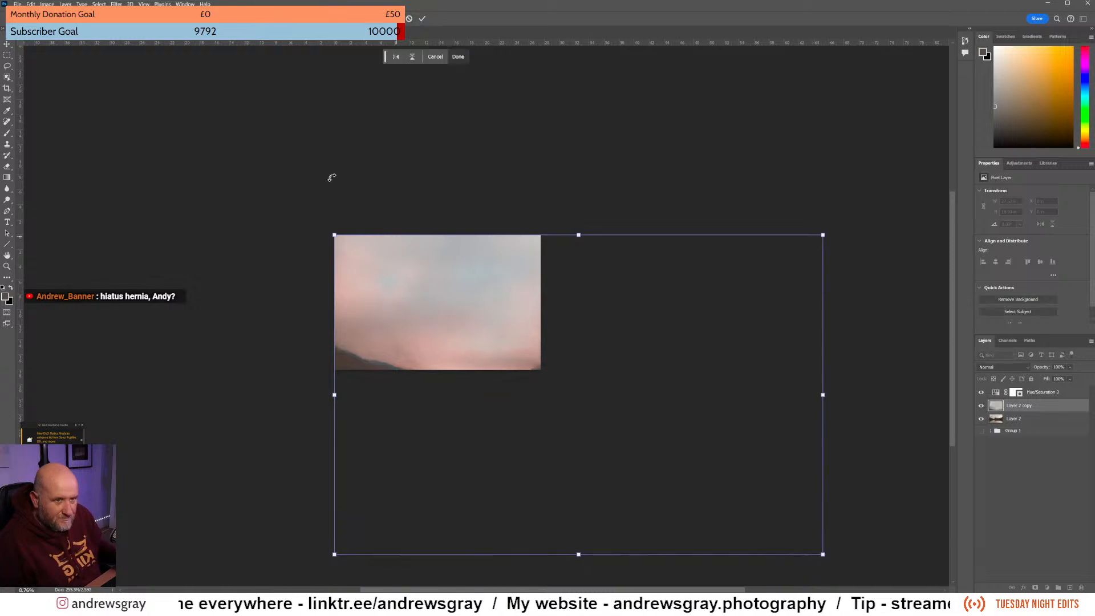
Set Layer 2 copy to Darken, rotate it about 180° and move it back over the canvas.
click(1001, 369)
click(993, 379)
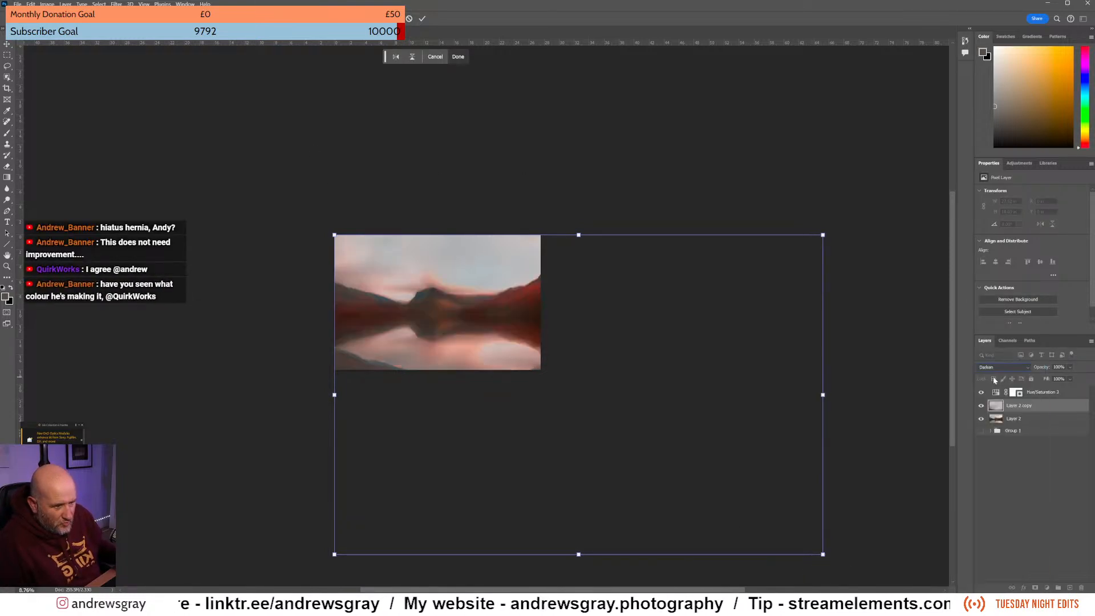
drag(682, 355, 562, 235)
drag(718, 109, 256, 395)
drag(519, 357, 421, 379)
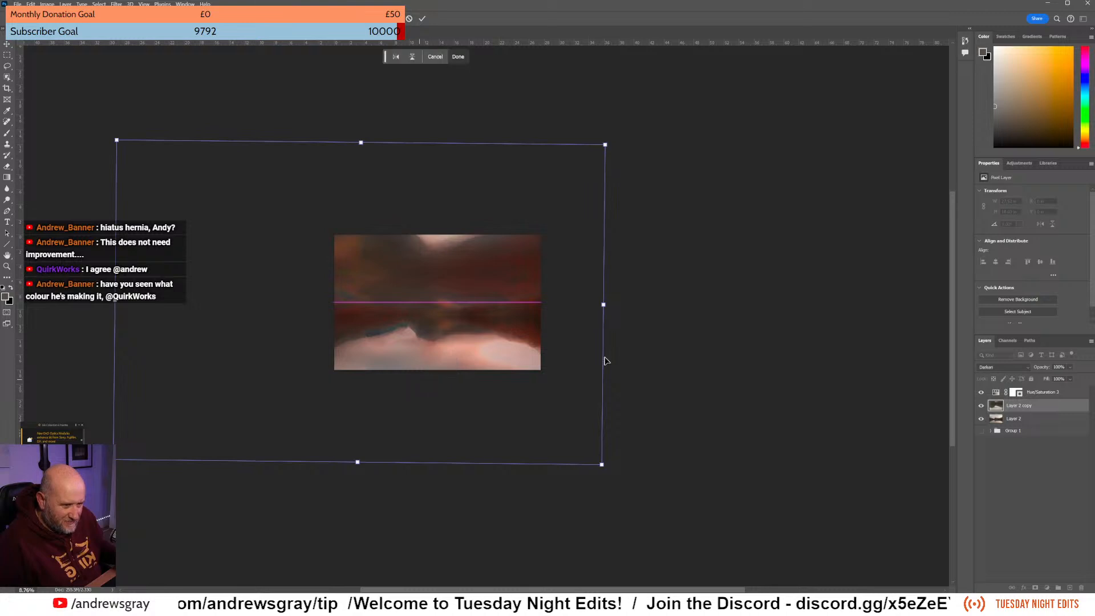
Try Overlay, Exclusion, Difference and Subtract blending on Layer 2 copy, settling on Exclusion.
click(996, 371)
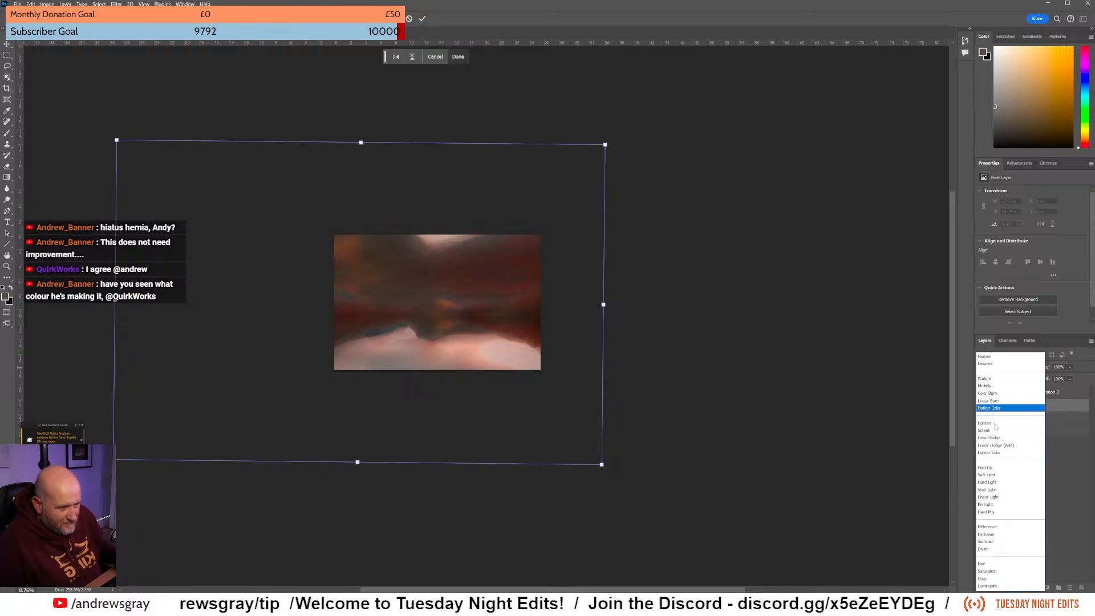
click(989, 471)
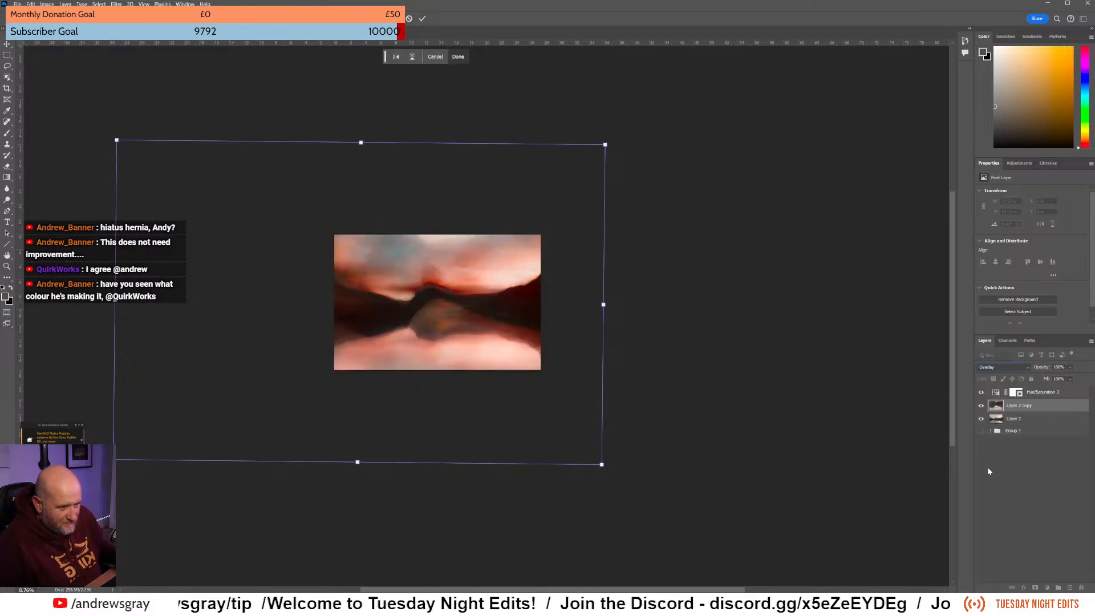
click(1005, 370)
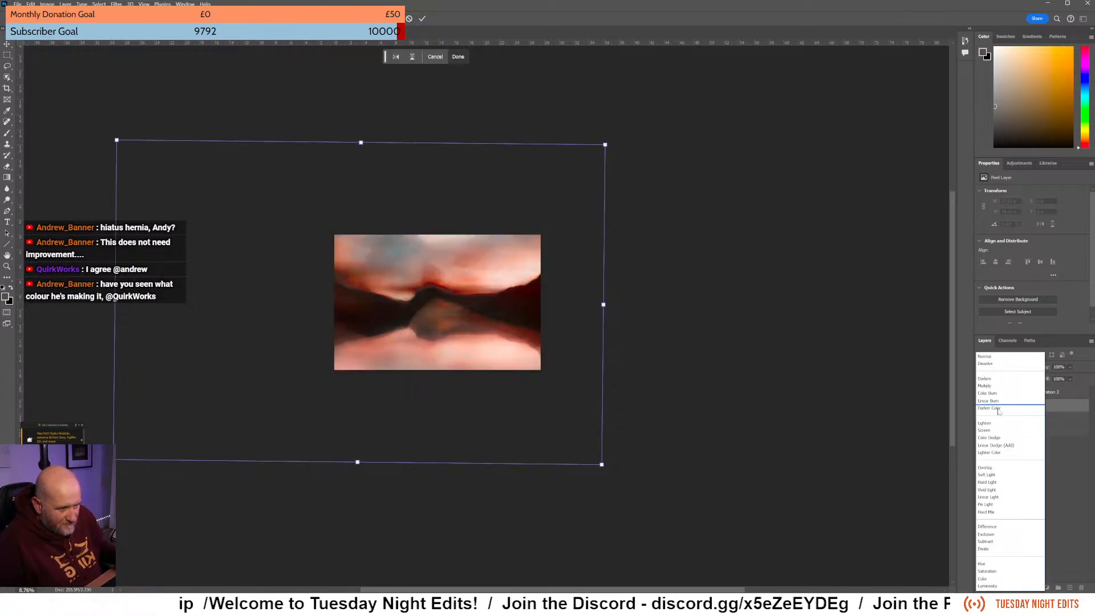
click(998, 536)
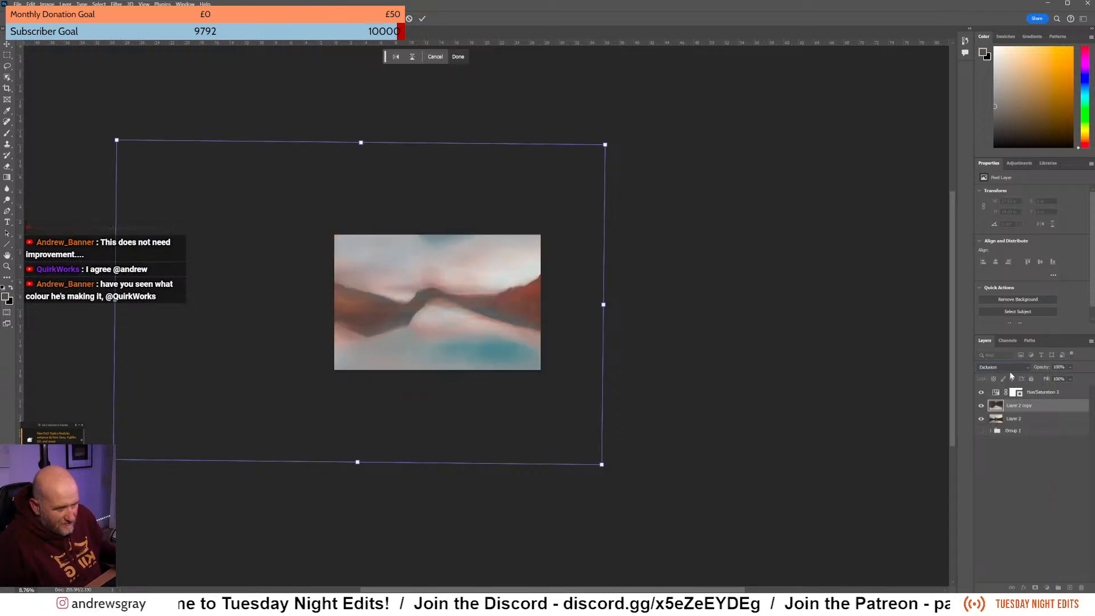
click(1009, 374)
click(997, 527)
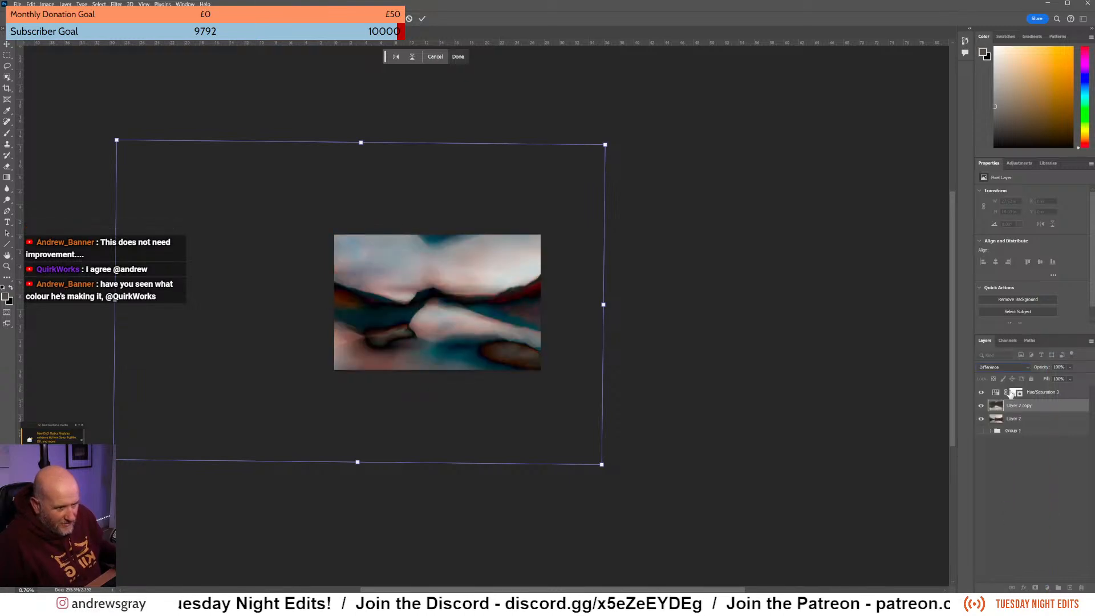
click(1002, 369)
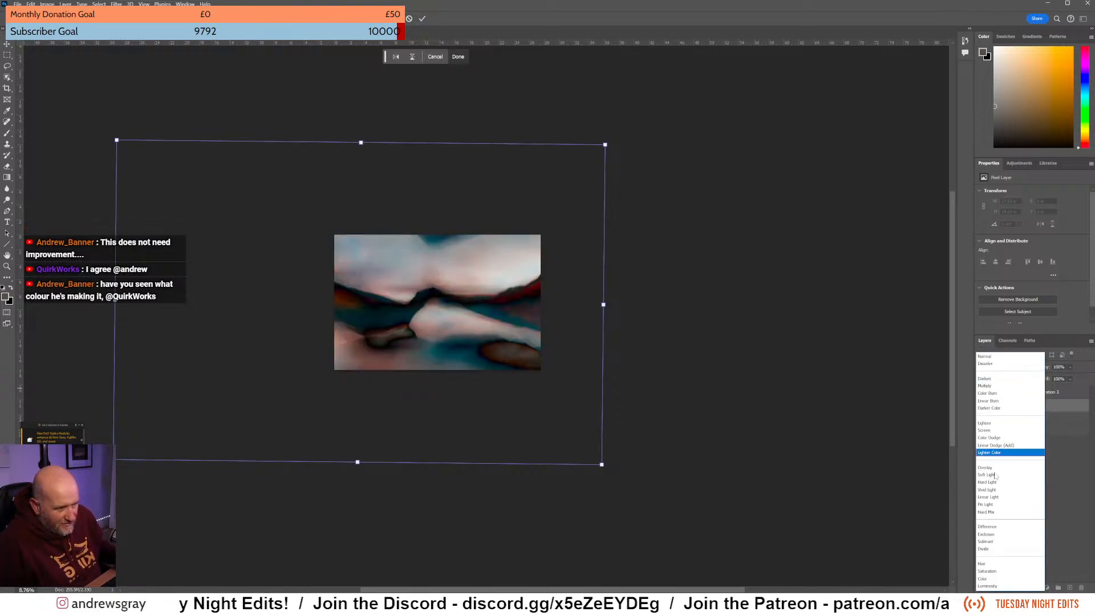
click(992, 545)
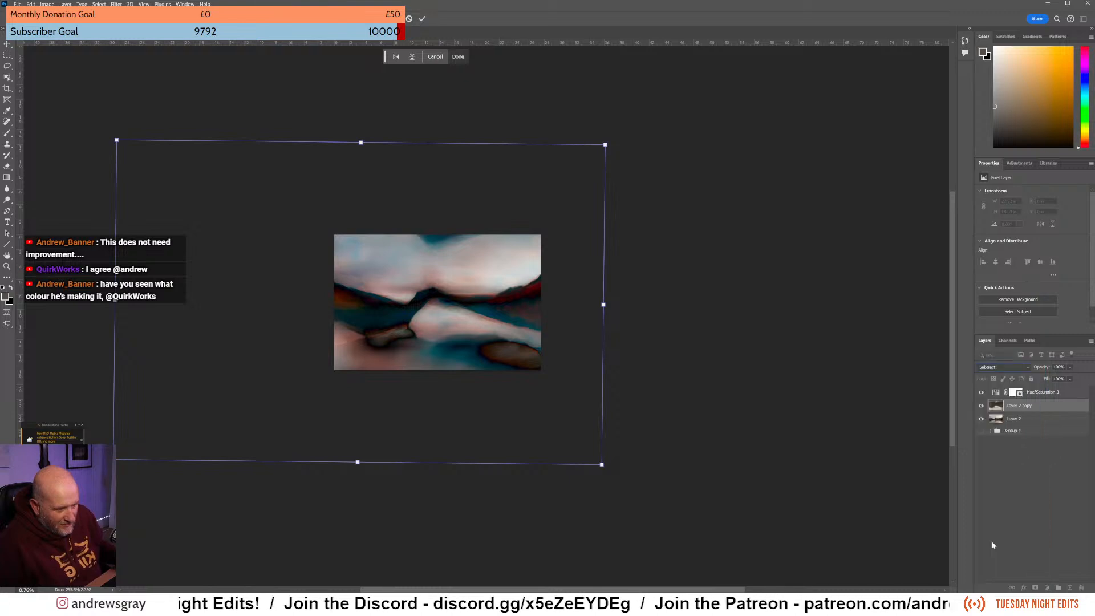
click(1002, 367)
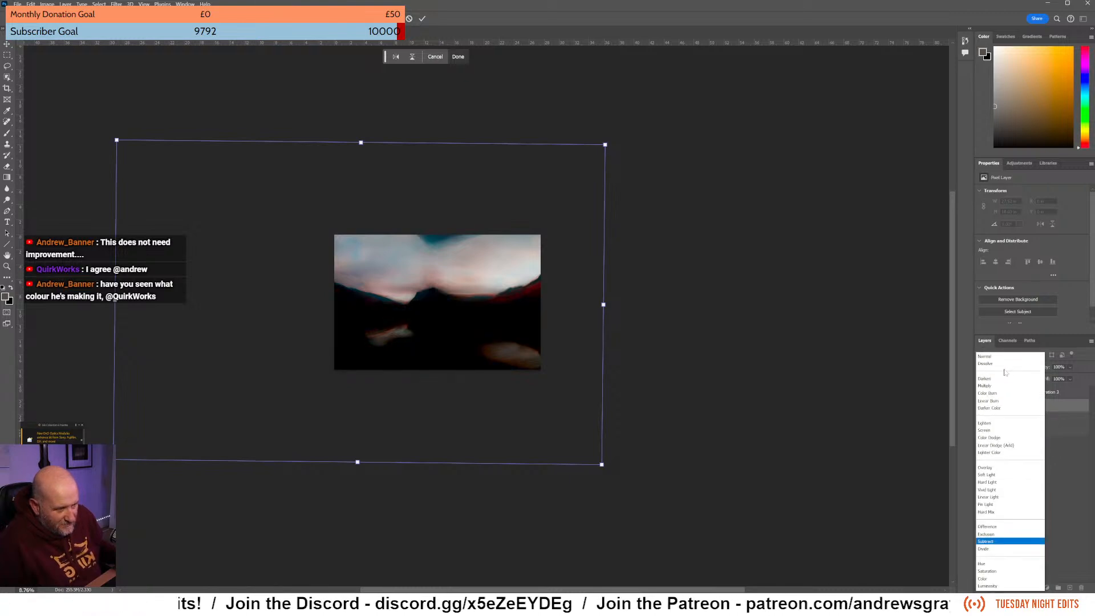
click(989, 534)
Rotate Layer 2 copy about 90° clockwise, shift it over the mountain and straighten its slight tilt.
drag(642, 129, 441, 443)
drag(421, 337, 463, 300)
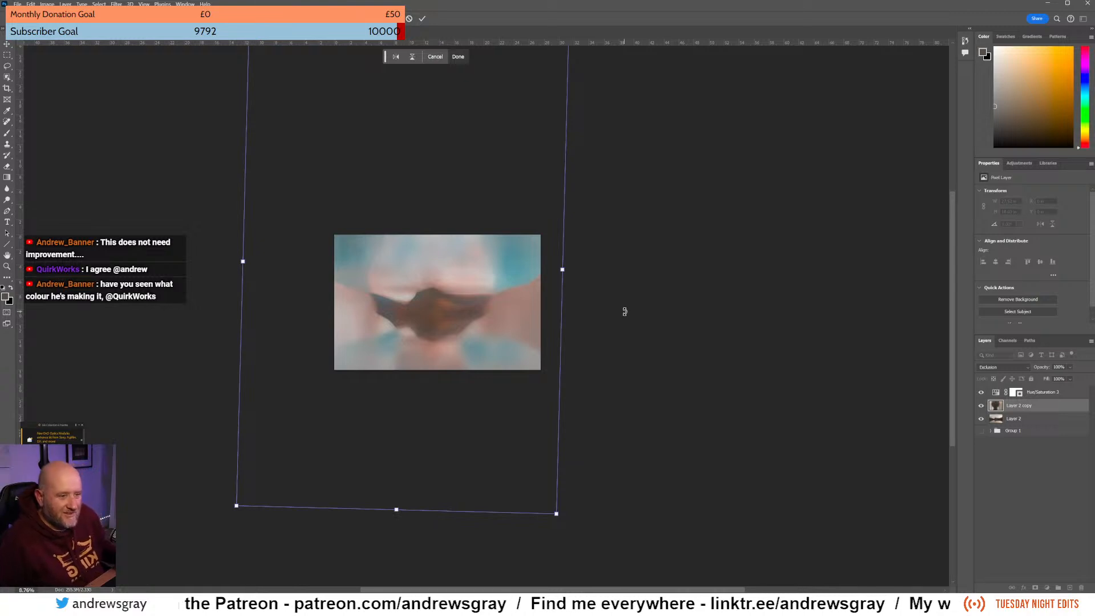
drag(567, 519, 582, 519)
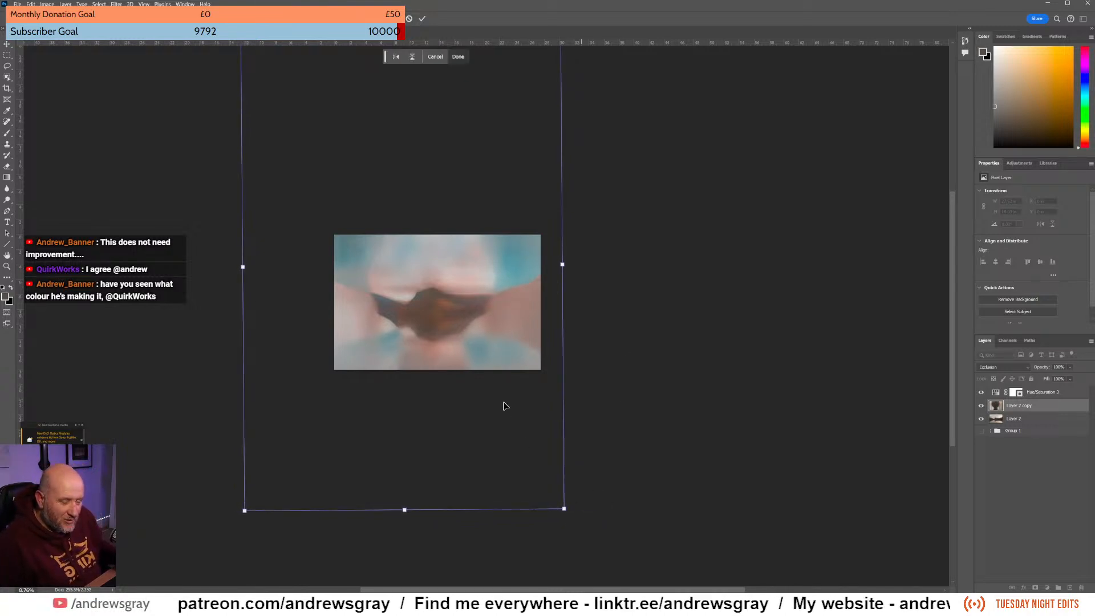
Enlarge the rotated Layer 2 copy further and reposition it so its overlay is centred over the mountain and lake.
drag(465, 344, 512, 301)
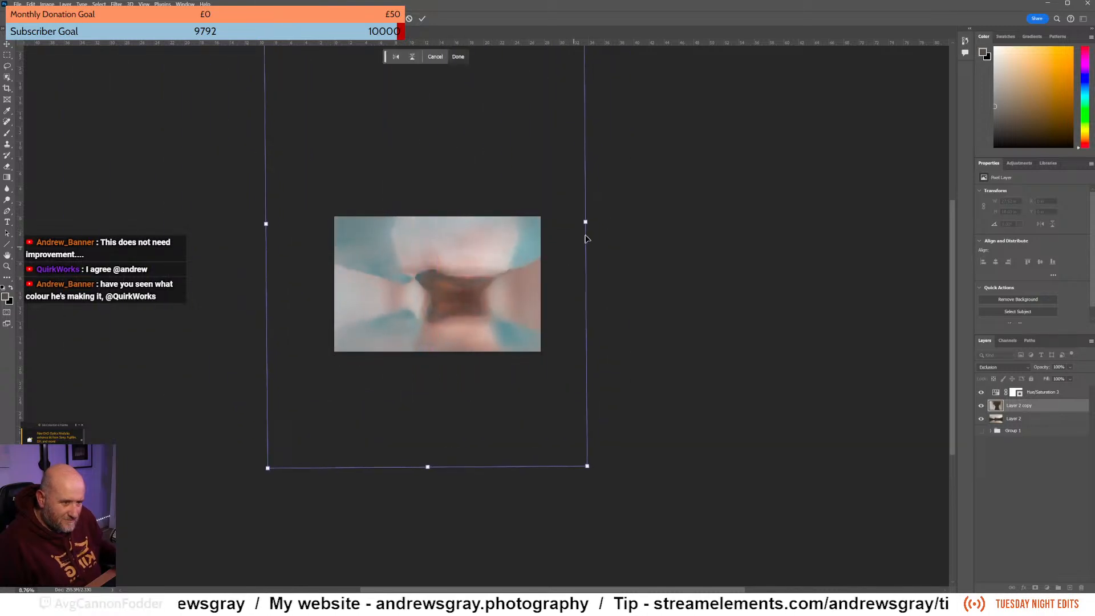
drag(585, 221, 721, 221)
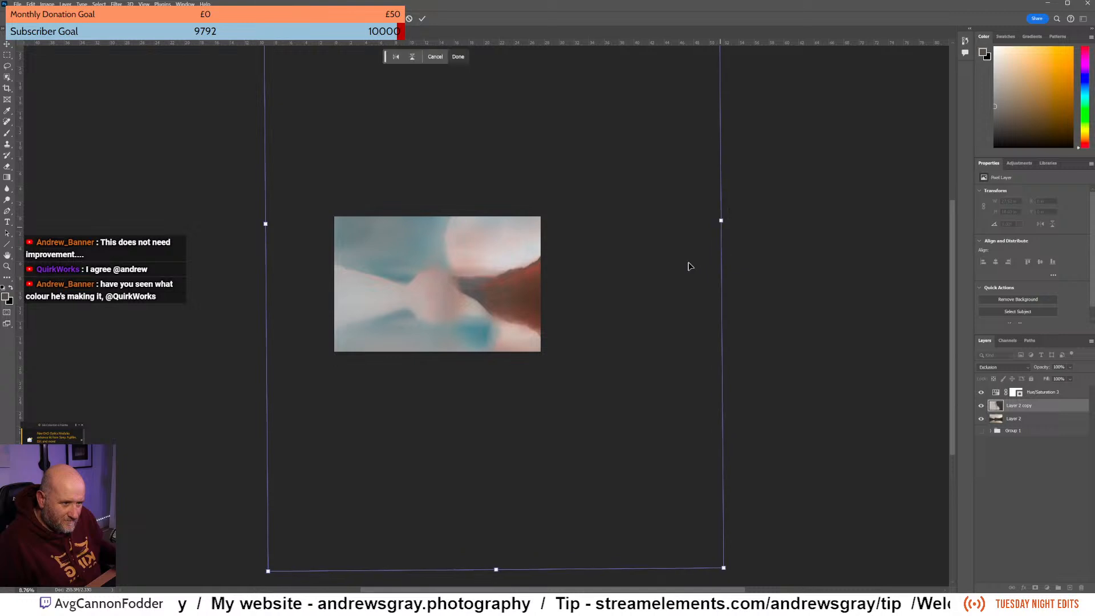
drag(513, 313, 417, 378)
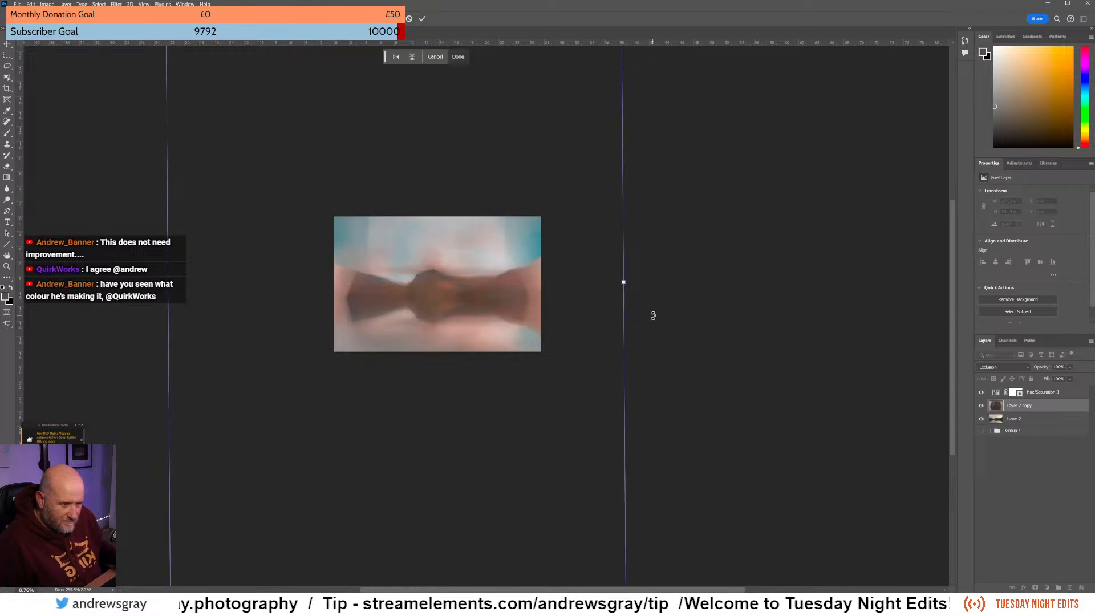
Try Difference, Darken, Lighten, Multiply and Screen blending on Layer 2 copy.
click(980, 370)
click(992, 529)
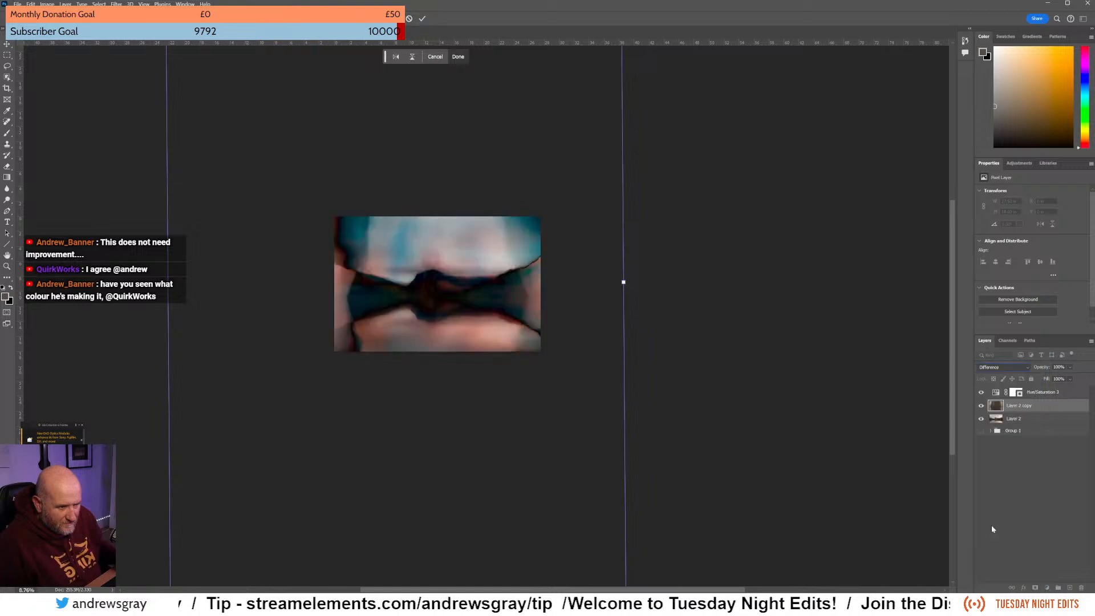
click(1006, 368)
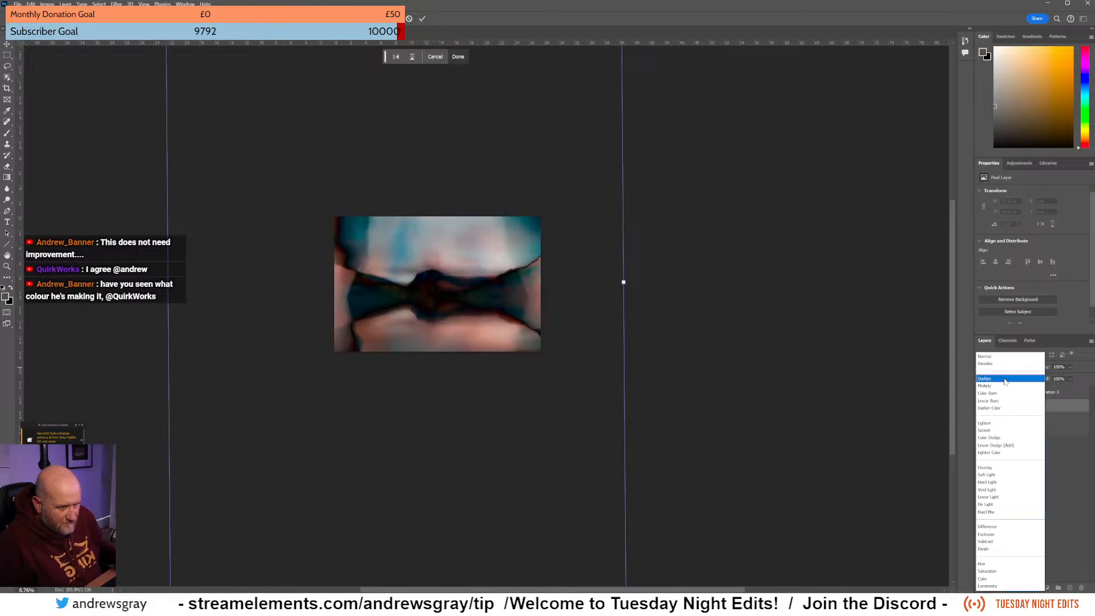
click(1004, 380)
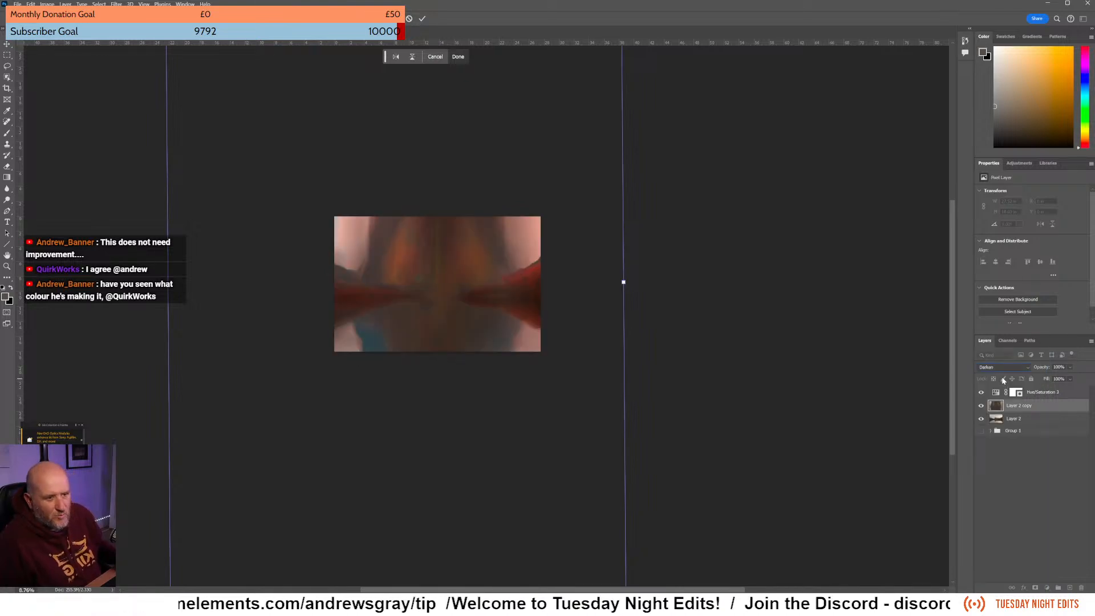
click(1000, 368)
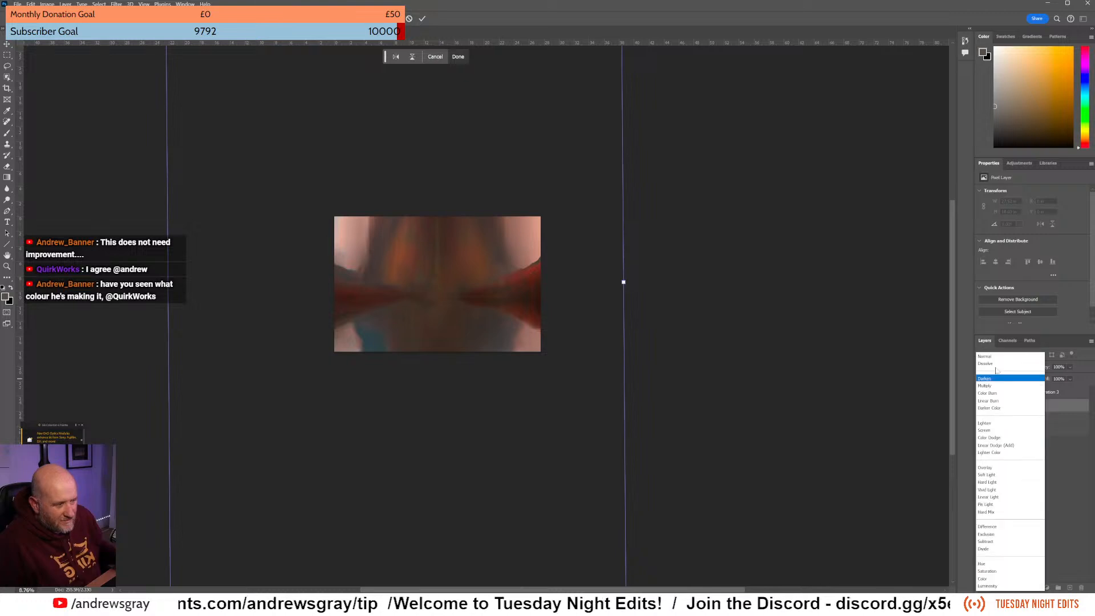
click(997, 424)
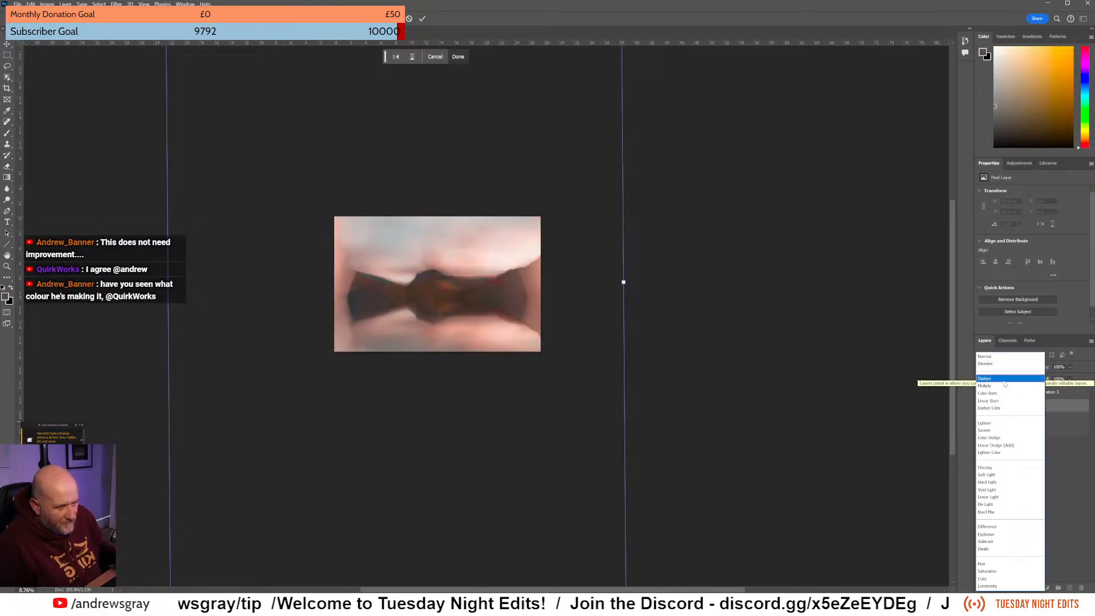
click(1004, 386)
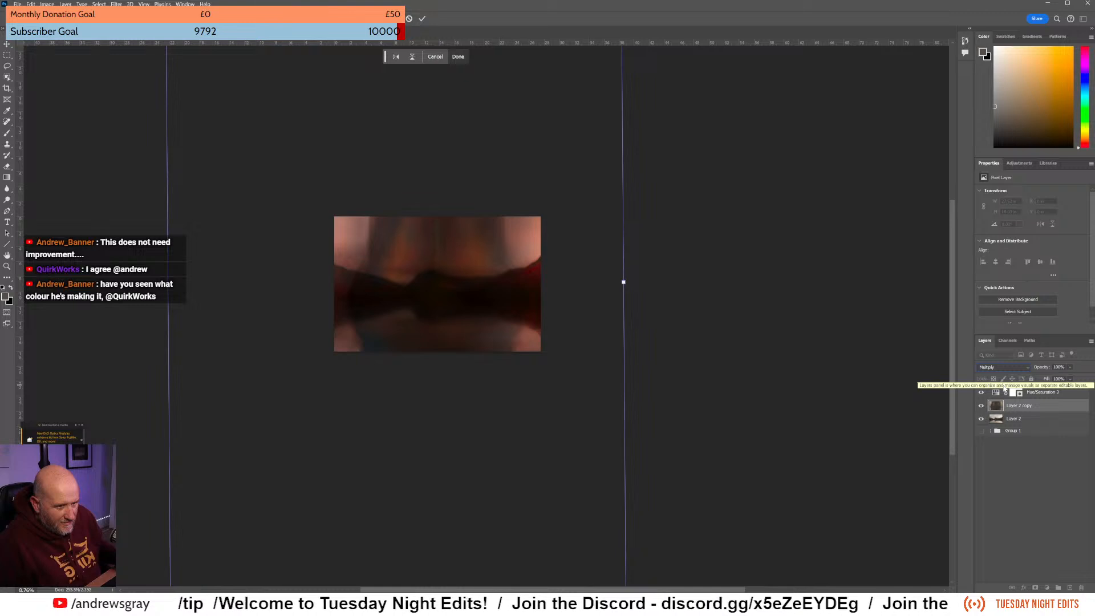
click(1003, 367)
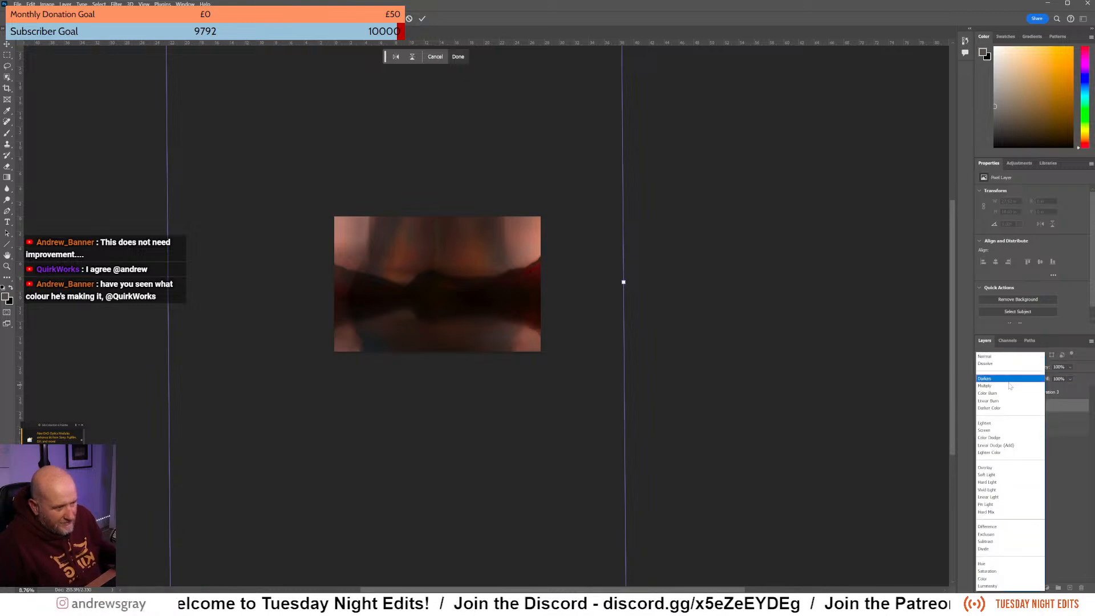
click(1001, 431)
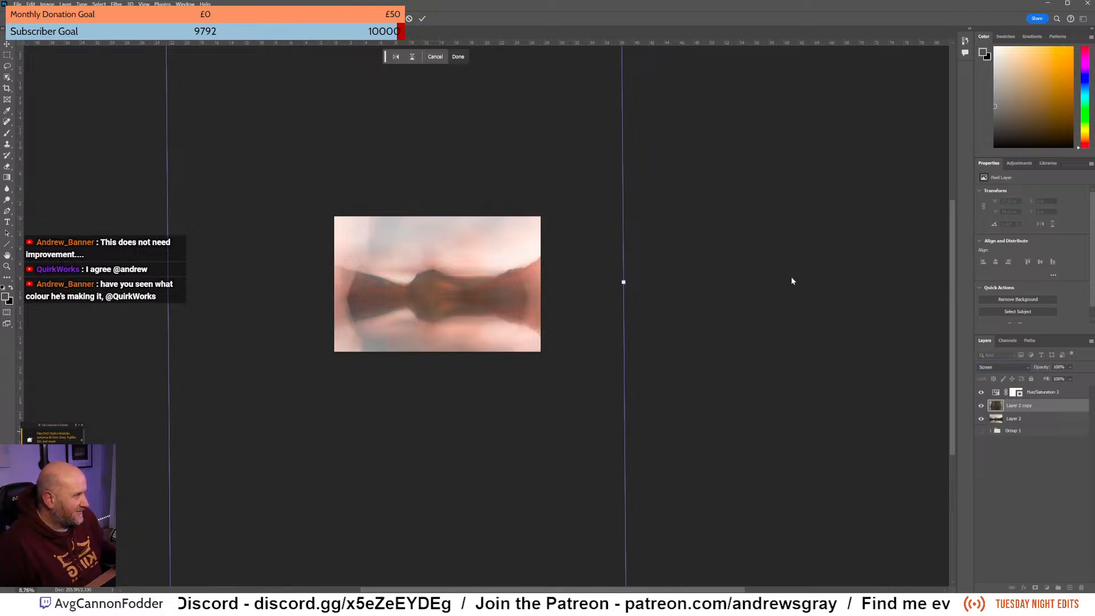
Try Overlay blending on Layer 2 copy and settle on Soft Light.
click(1005, 367)
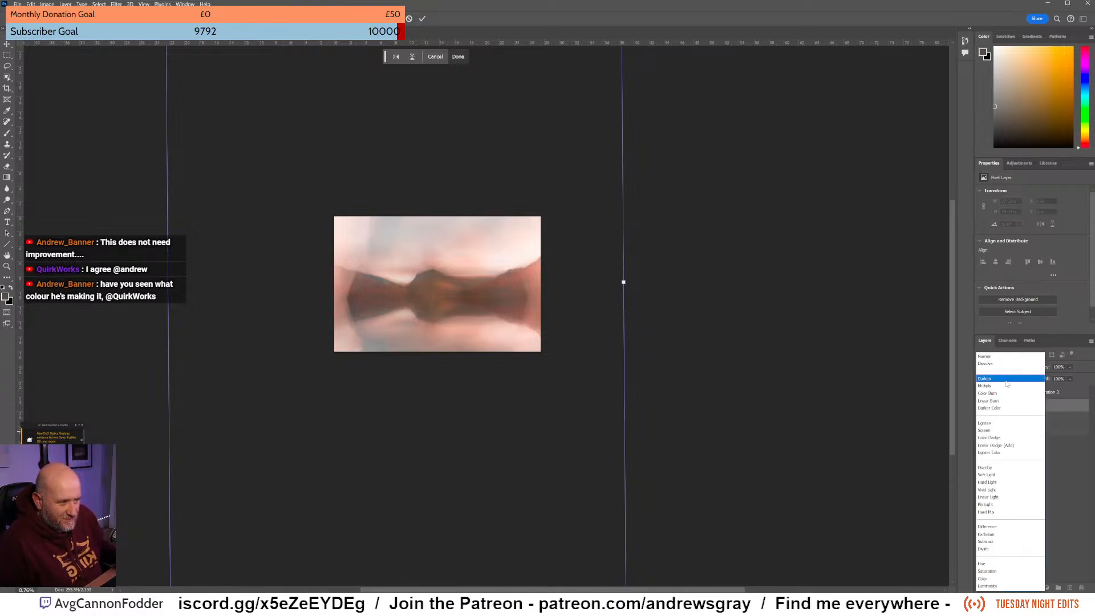
click(986, 467)
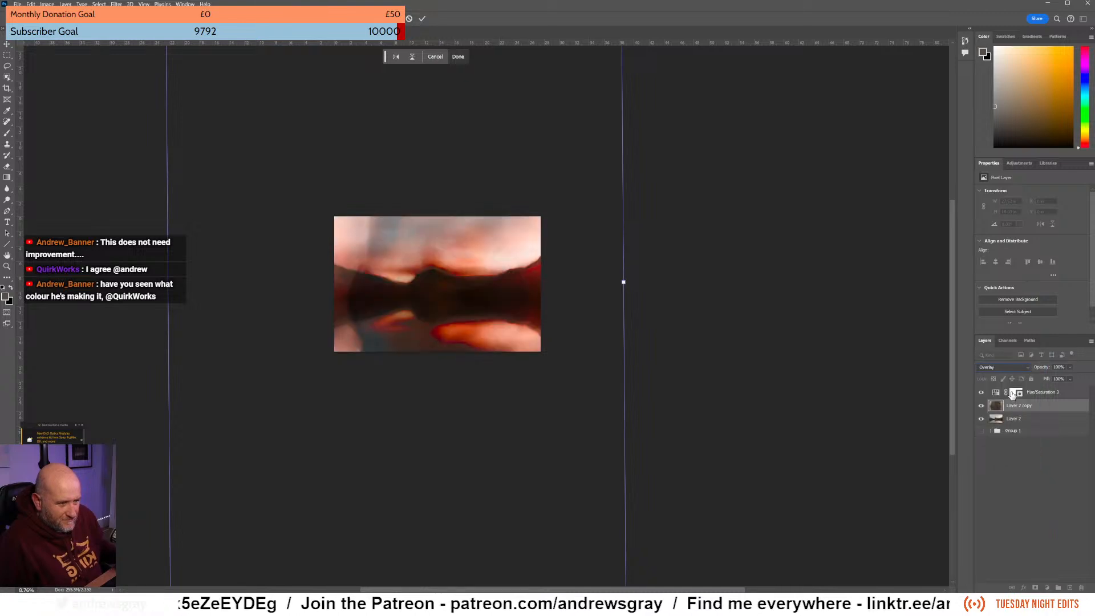
click(1003, 366)
click(992, 475)
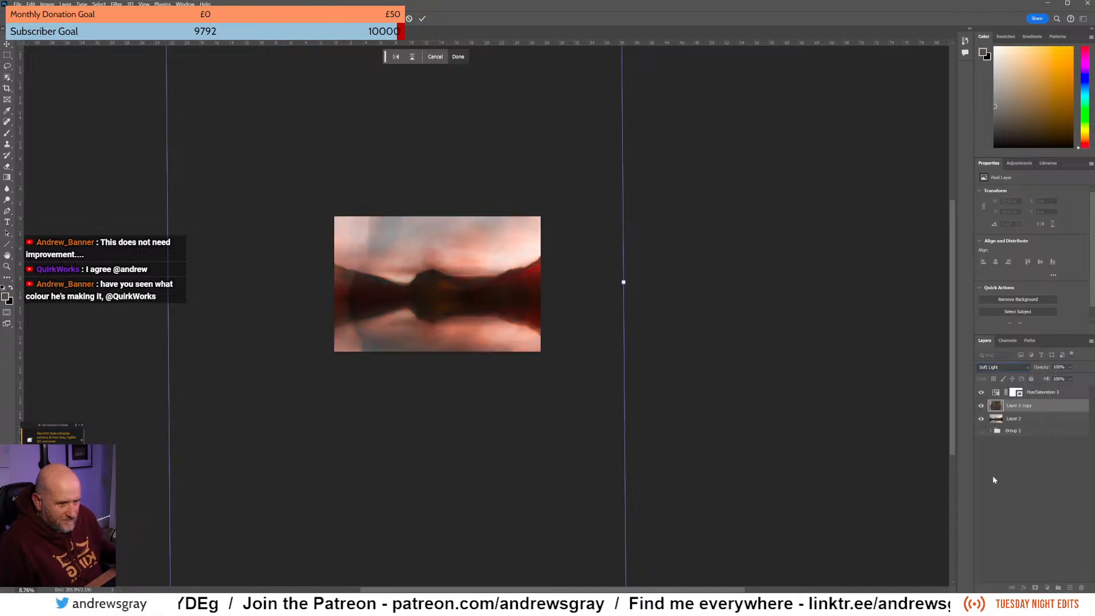
Shift Layer 2 copy sideways to position its soft light overlay over the lake scene and lower its opacity to 86%.
drag(538, 329, 412, 317)
drag(511, 271, 689, 271)
drag(552, 299, 438, 295)
click(1070, 368)
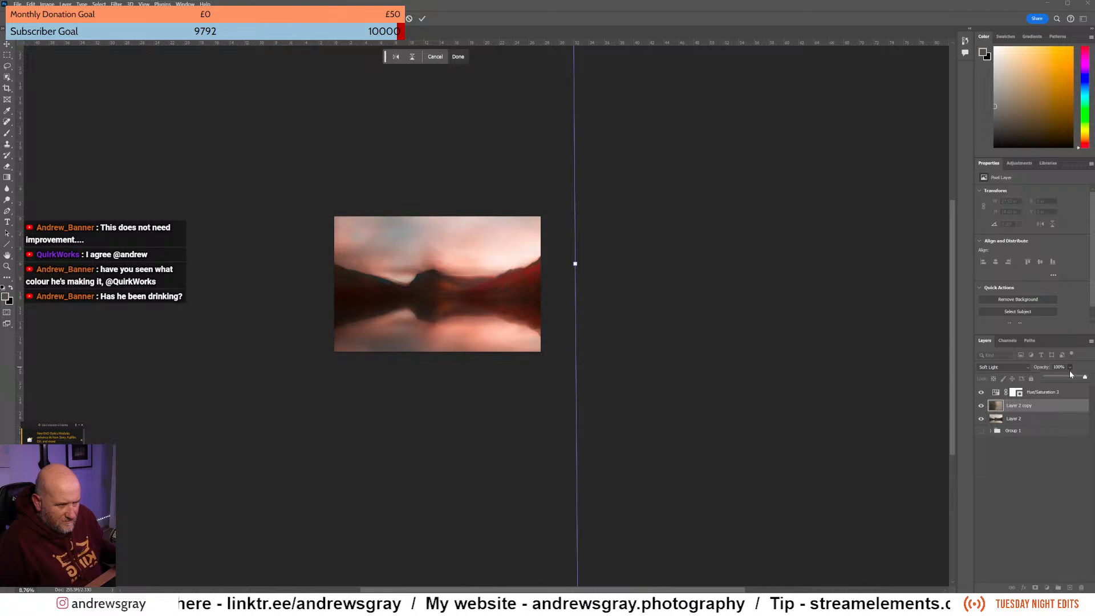
click(1069, 378)
mouse_move(1081, 380)
mouse_down()
mouse_move(1045, 382)
mouse_move(1079, 381)
mouse_up()
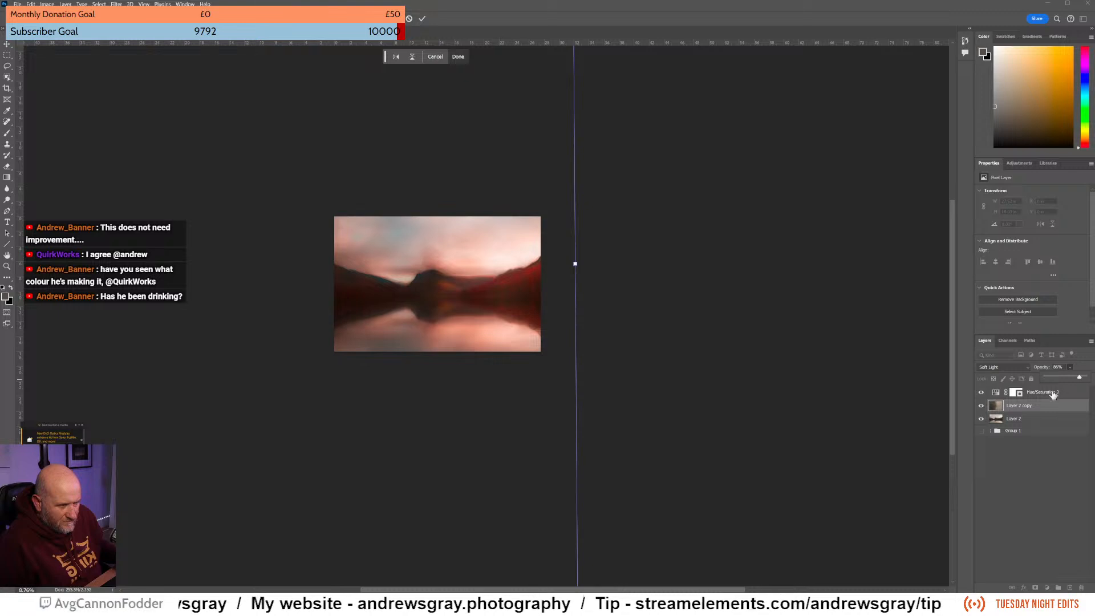
Compare Exclusion, Difference, Darken and Overlay blending on Layer 2 copy, returning it to Soft Light.
click(1023, 370)
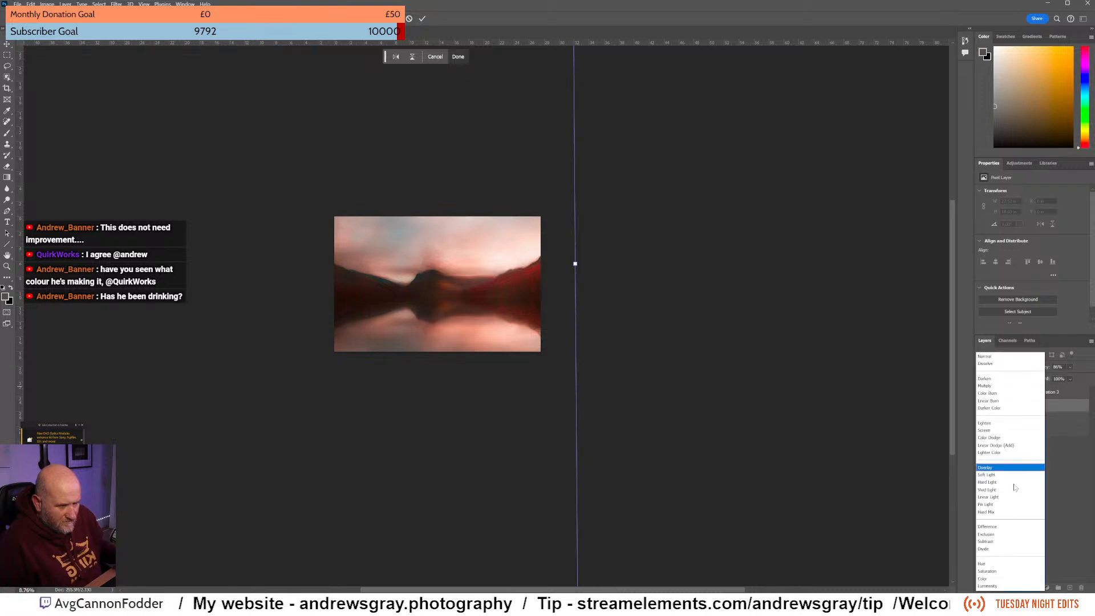
click(1004, 533)
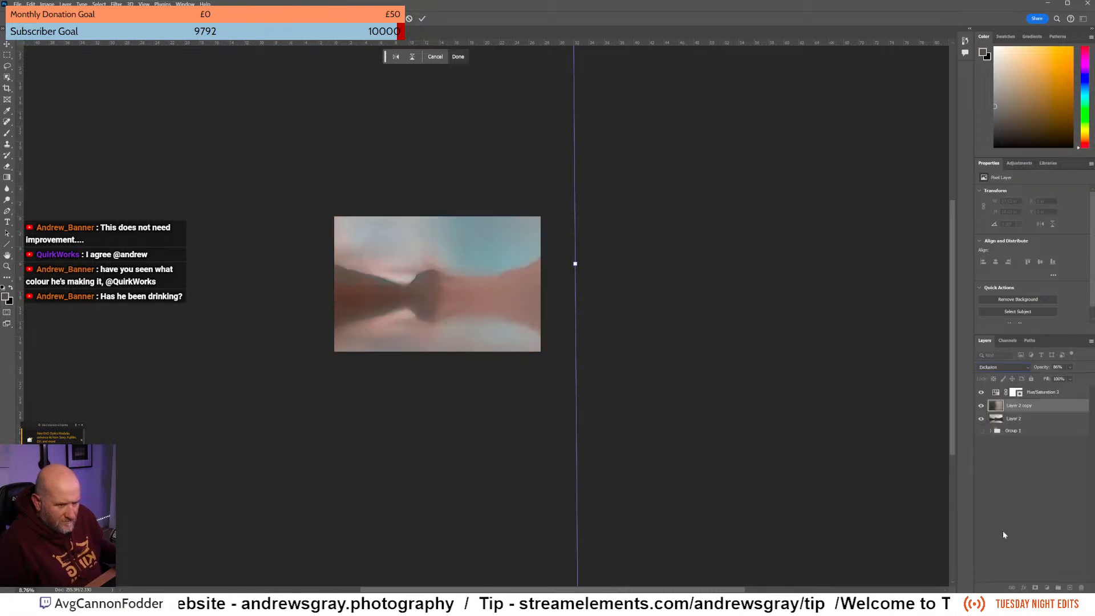
click(1015, 371)
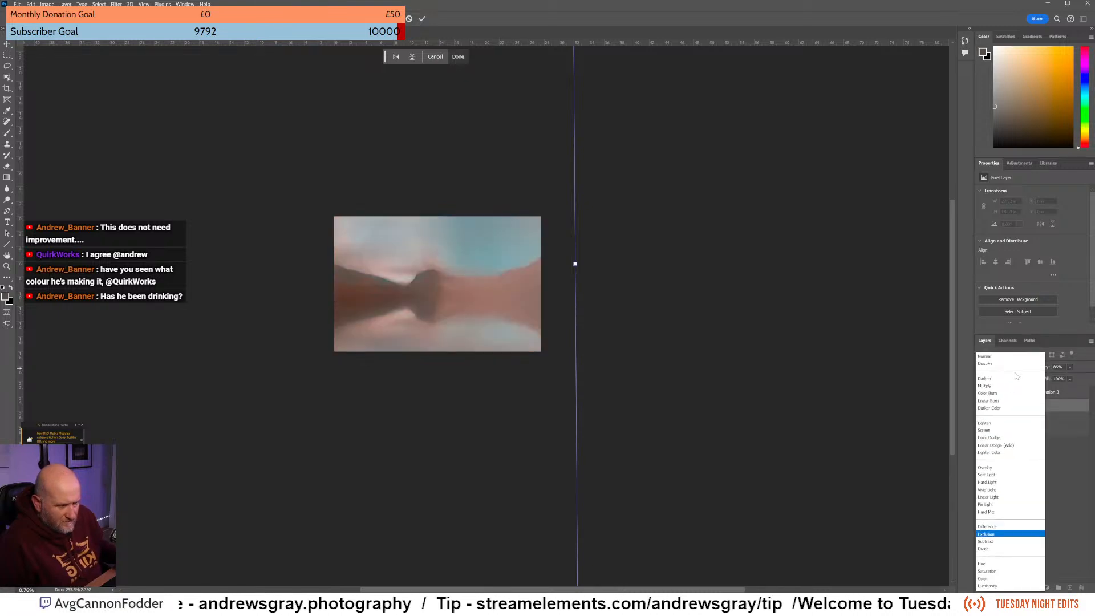
click(1004, 529)
click(1007, 367)
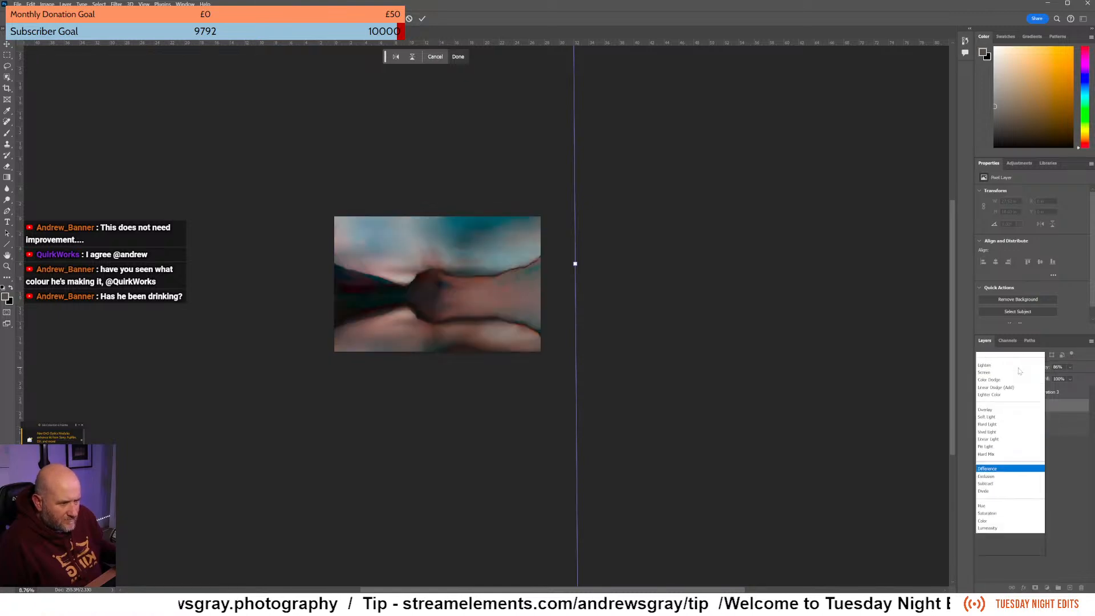
click(1009, 379)
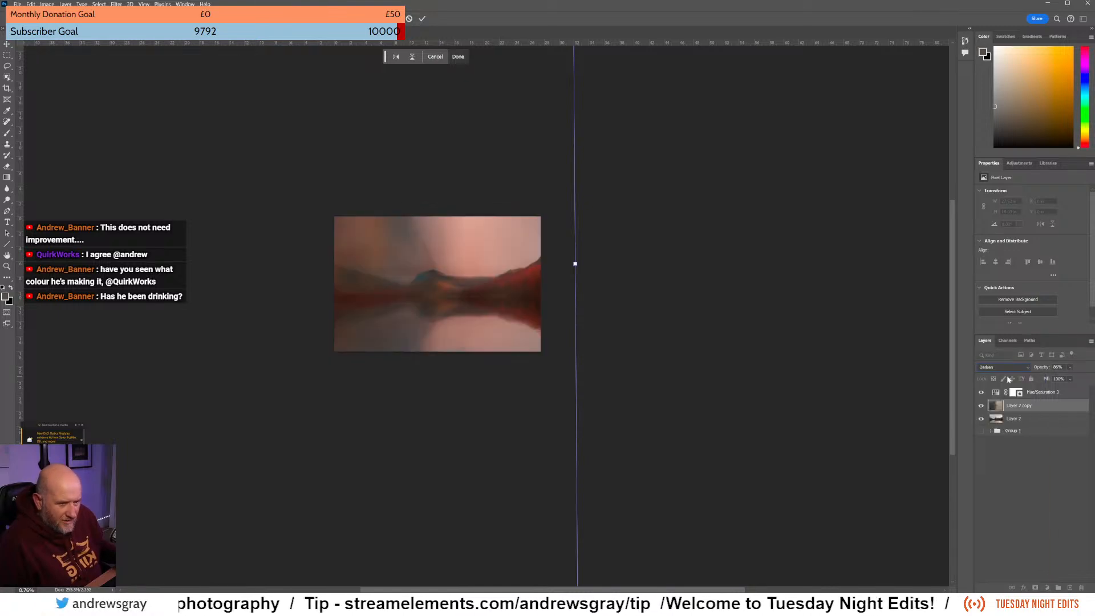
click(1014, 370)
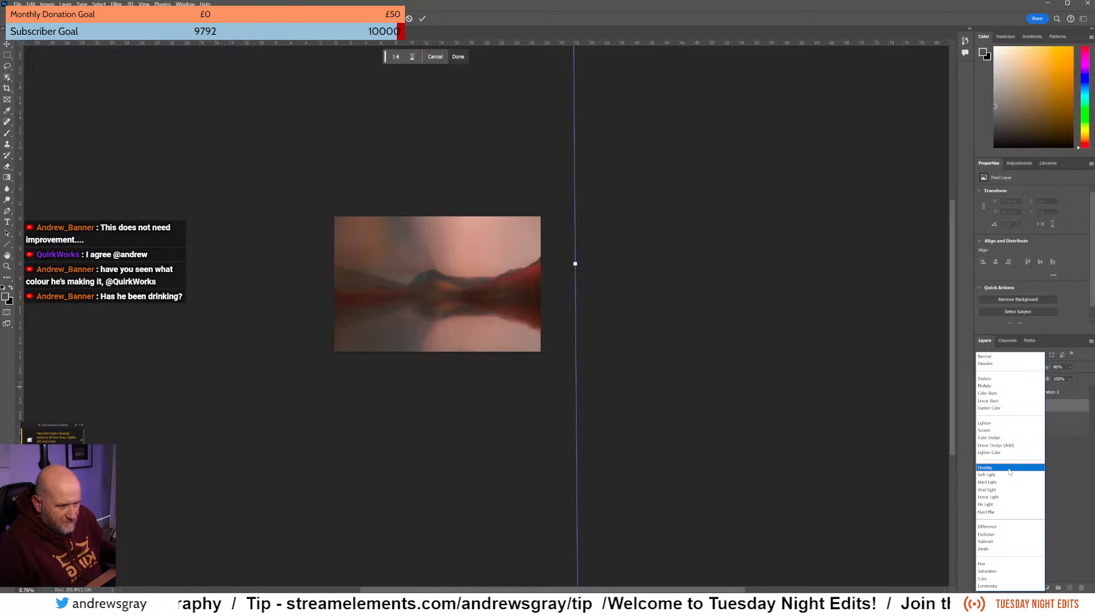
click(1009, 472)
click(1008, 368)
click(999, 477)
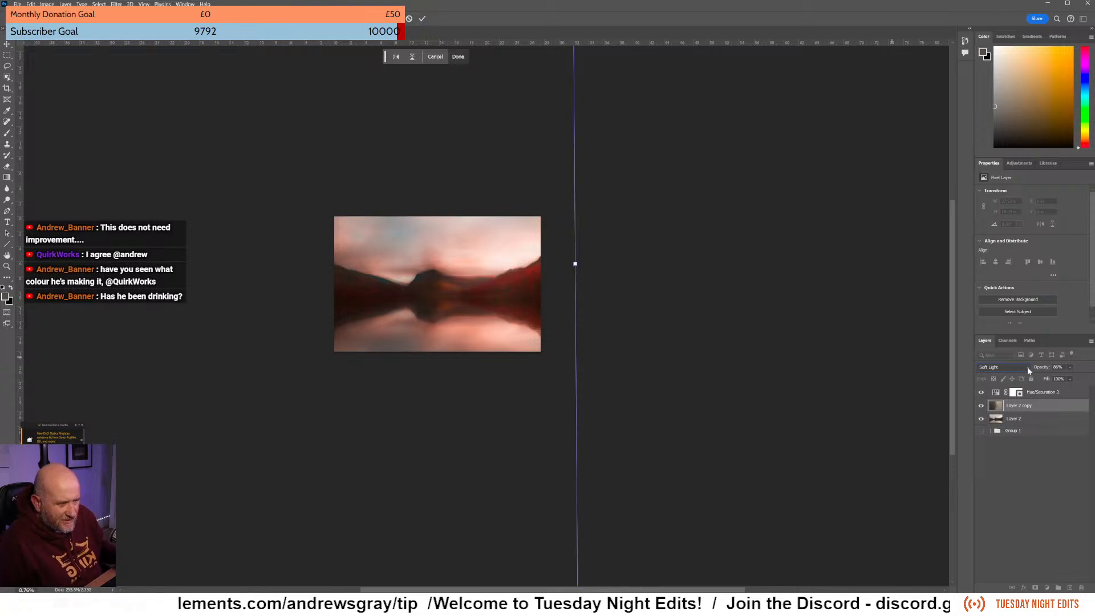
Set Layer 2 copy's opacity to 75%, nudge it slightly over the scene and apply the transform.
click(1069, 367)
drag(1087, 382, 1093, 382)
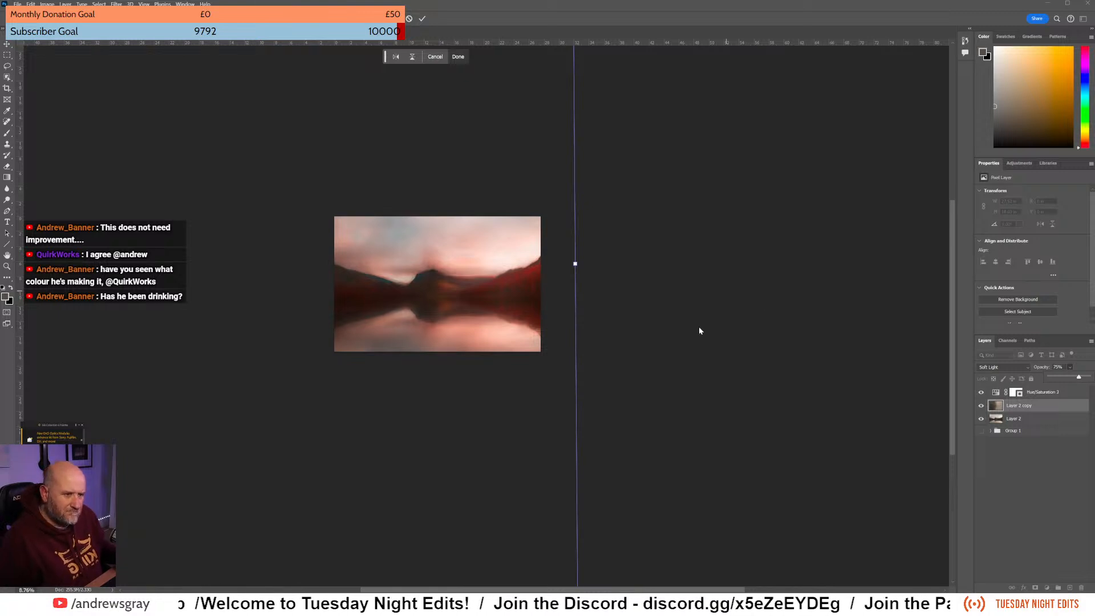
mouse_move(496, 308)
mouse_down()
mouse_move(501, 361)
mouse_move(547, 279)
mouse_move(628, 276)
mouse_move(493, 294)
mouse_move(493, 308)
mouse_up()
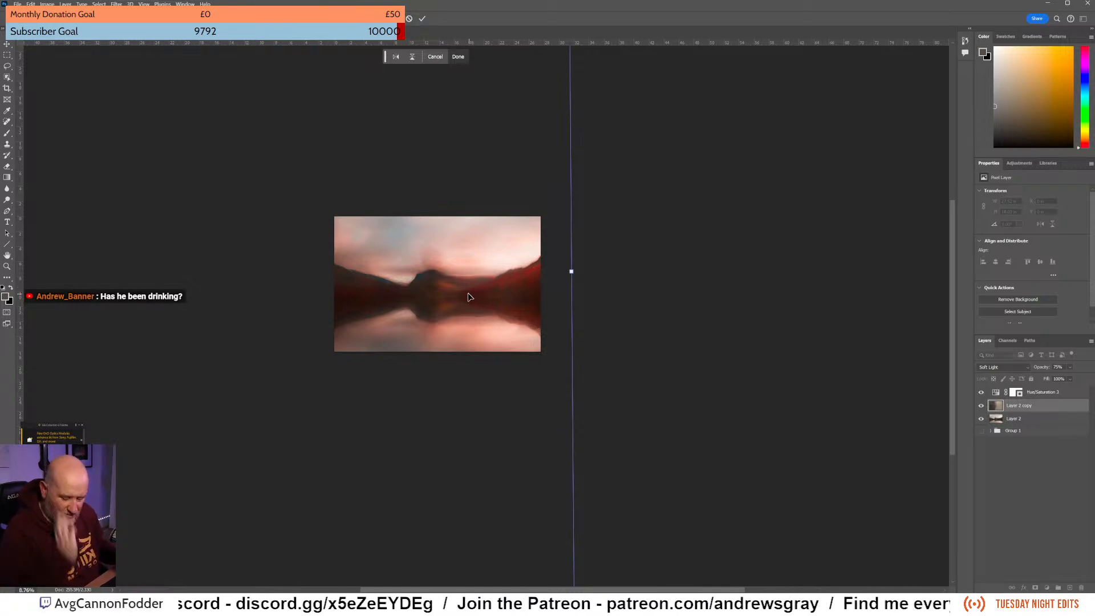
scroll(403, 266, up, 2)
scroll(441, 291, up, 1)
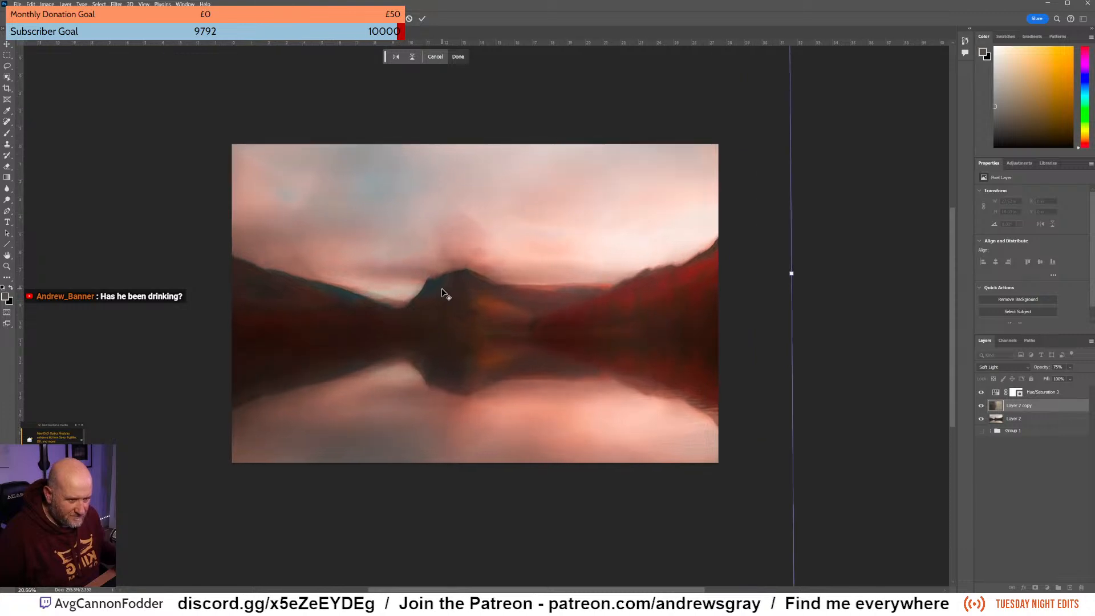
scroll(422, 293, up, 2)
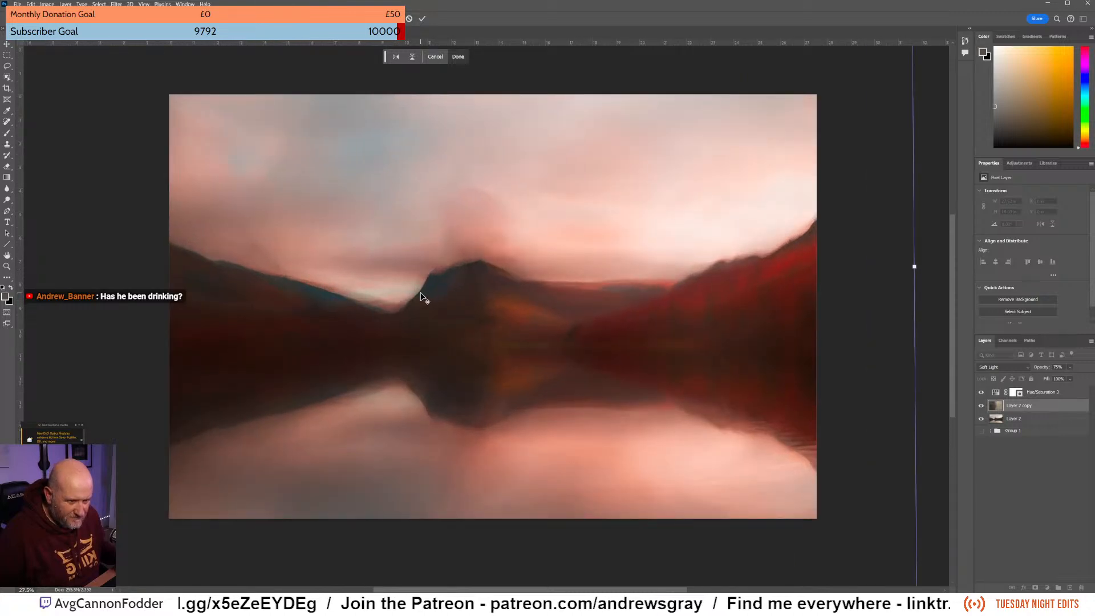
scroll(422, 296, down, 1)
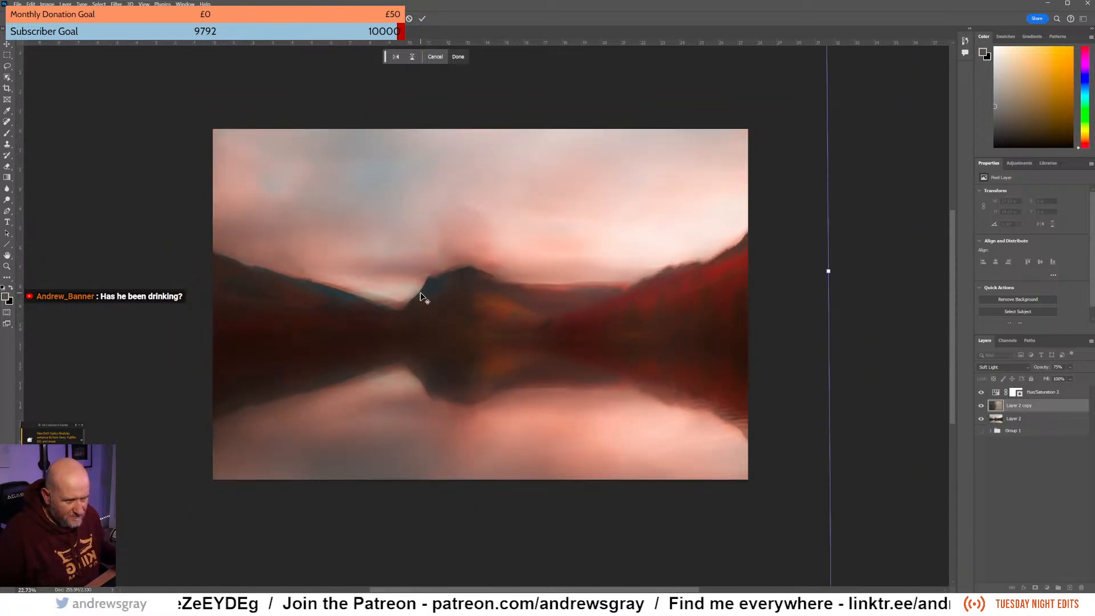
click(981, 394)
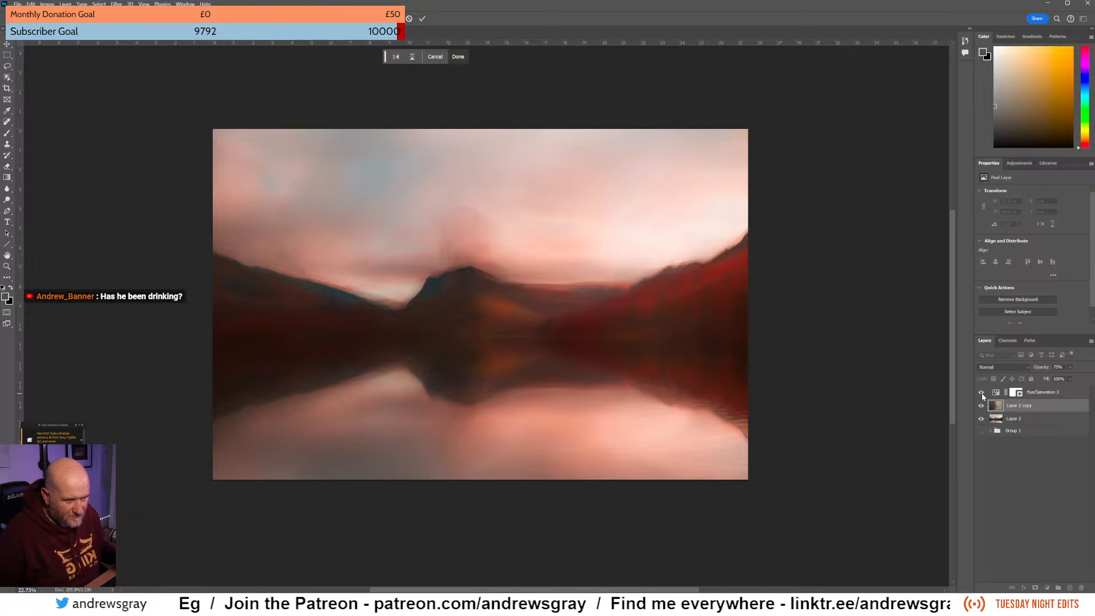
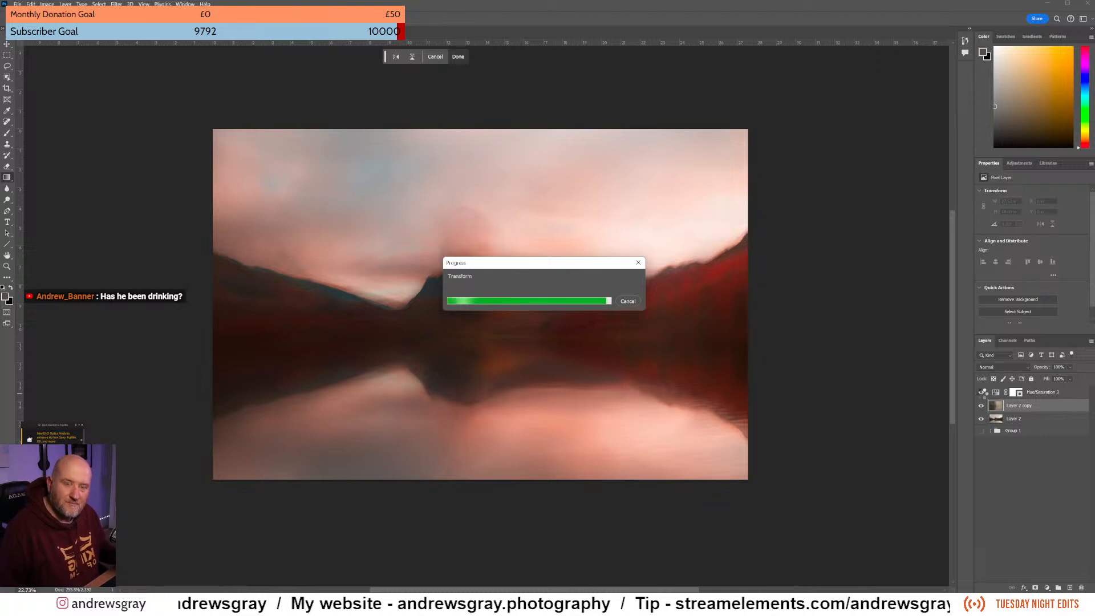
Compare the image with the Hue/Saturation adjustment layer hidden and shown.
click(980, 392)
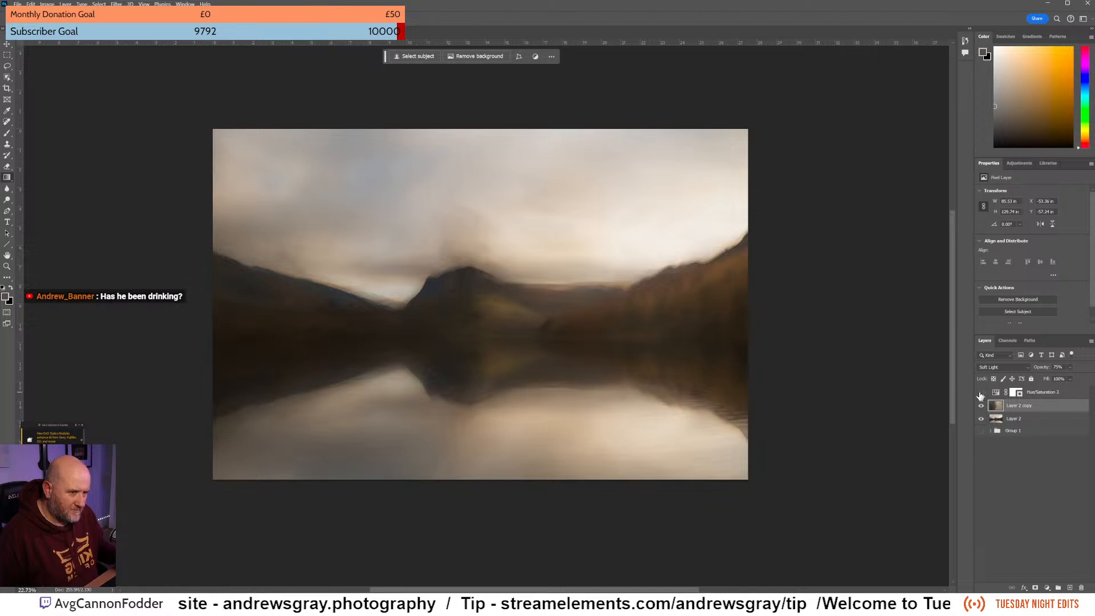
click(980, 393)
click(980, 392)
click(980, 392)
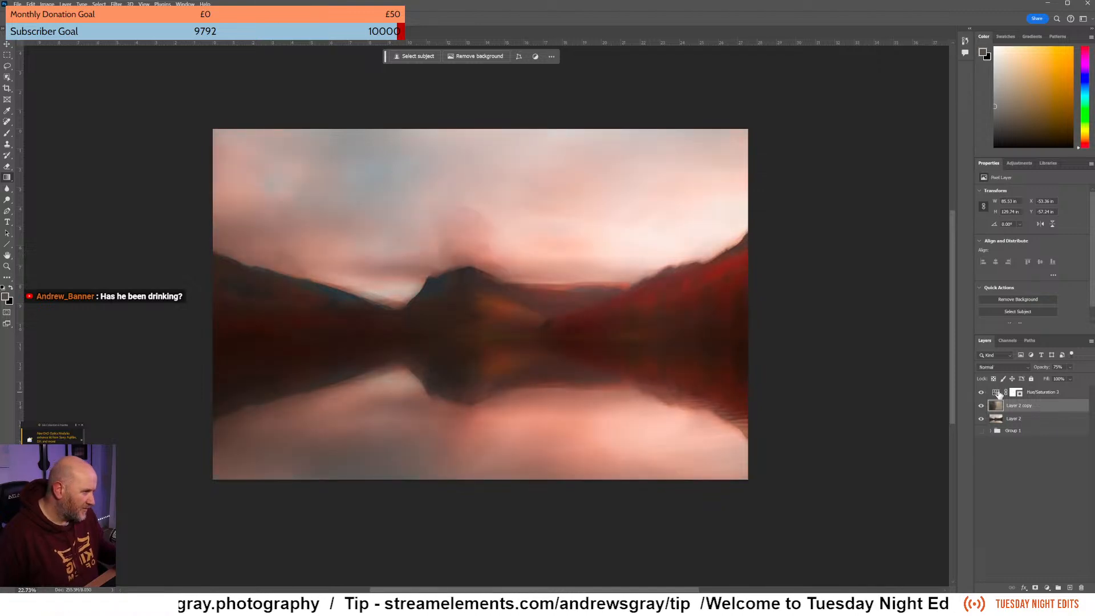
Reset the Hue/Saturation adjustment's hue to 0 and set its saturation to +24.
click(1020, 392)
drag(1056, 241, 1035, 242)
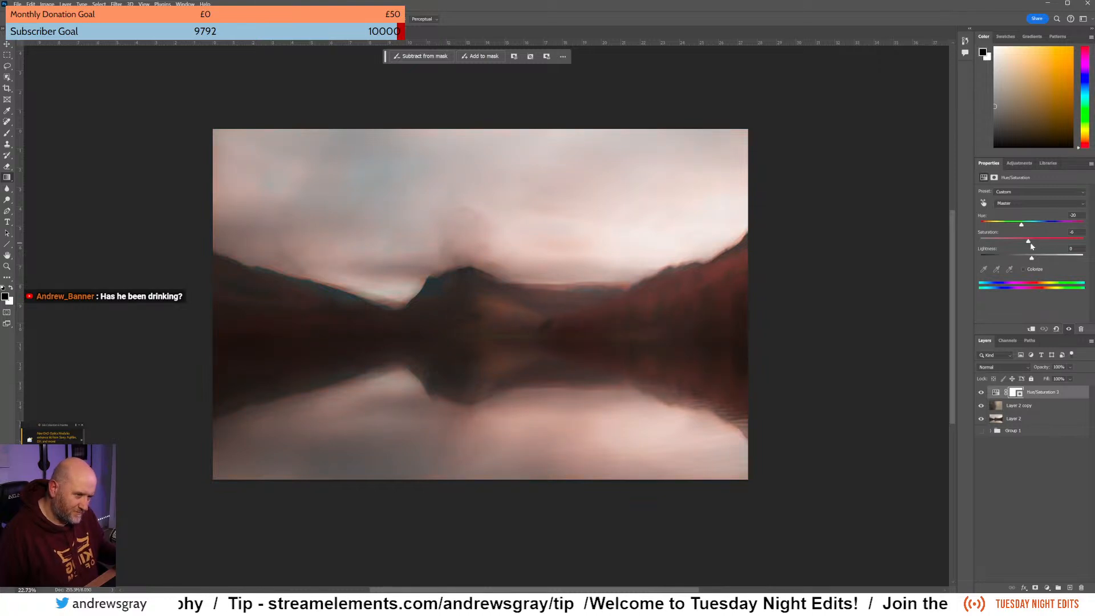
drag(1036, 243, 1032, 243)
double_click(1021, 225)
mouse_move(1033, 243)
mouse_down()
mouse_move(1055, 242)
mouse_move(1044, 243)
mouse_up()
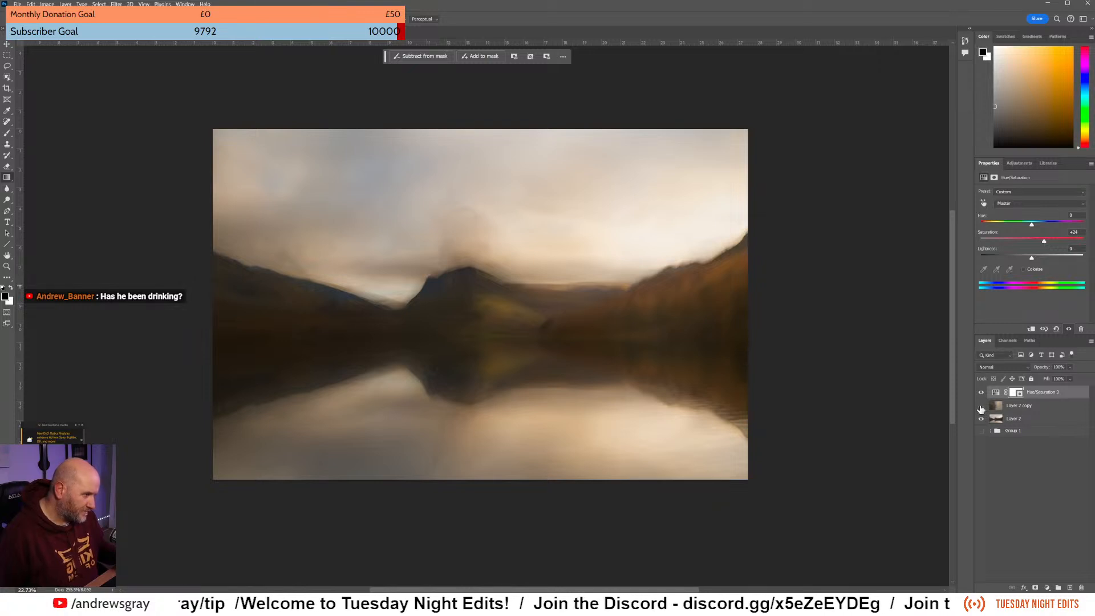
Compare the image with Layer 2 copy hidden and shown.
click(981, 406)
click(981, 407)
click(980, 406)
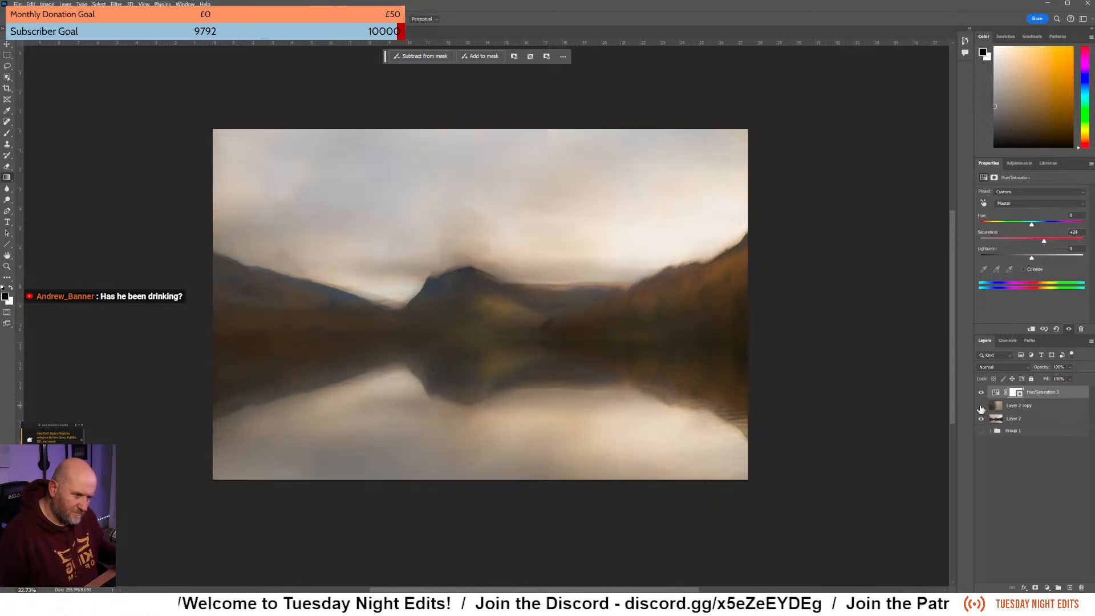
click(980, 407)
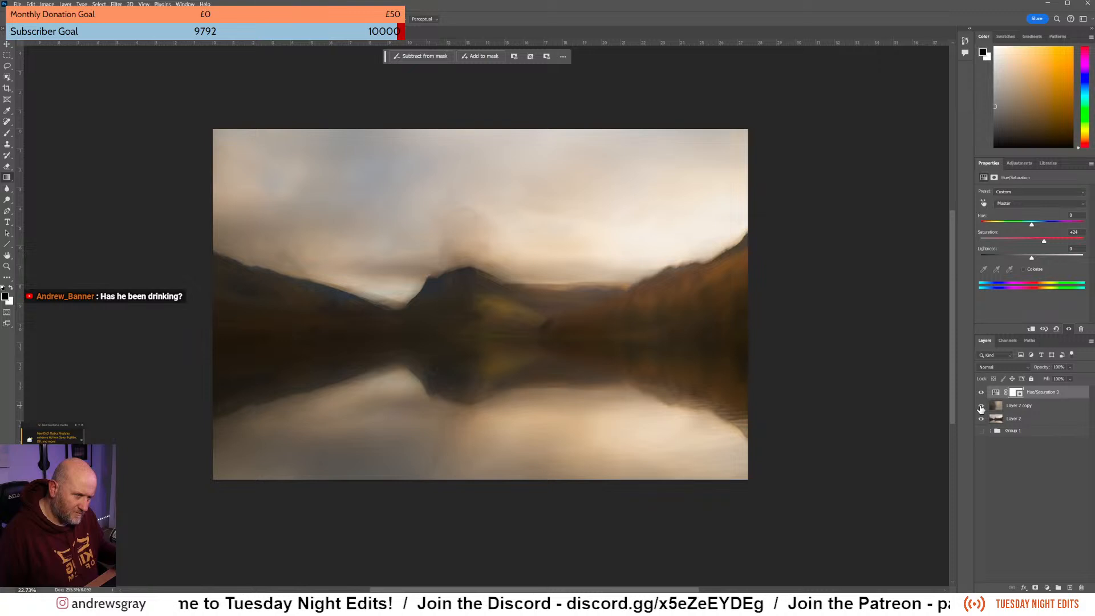
Add a layer mask to Layer 2 copy.
click(1021, 405)
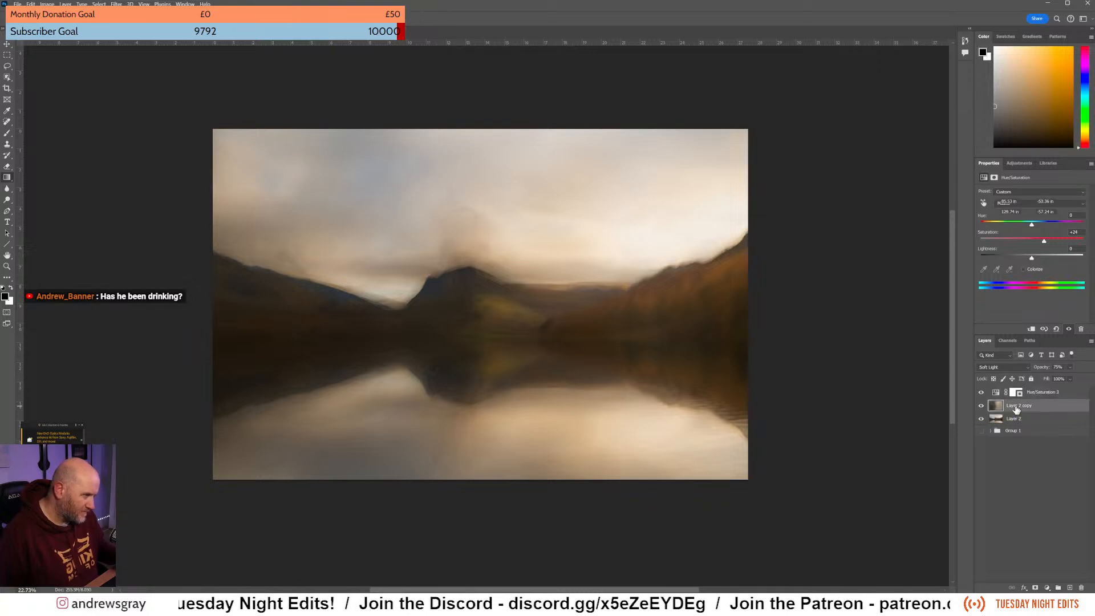
click(1034, 588)
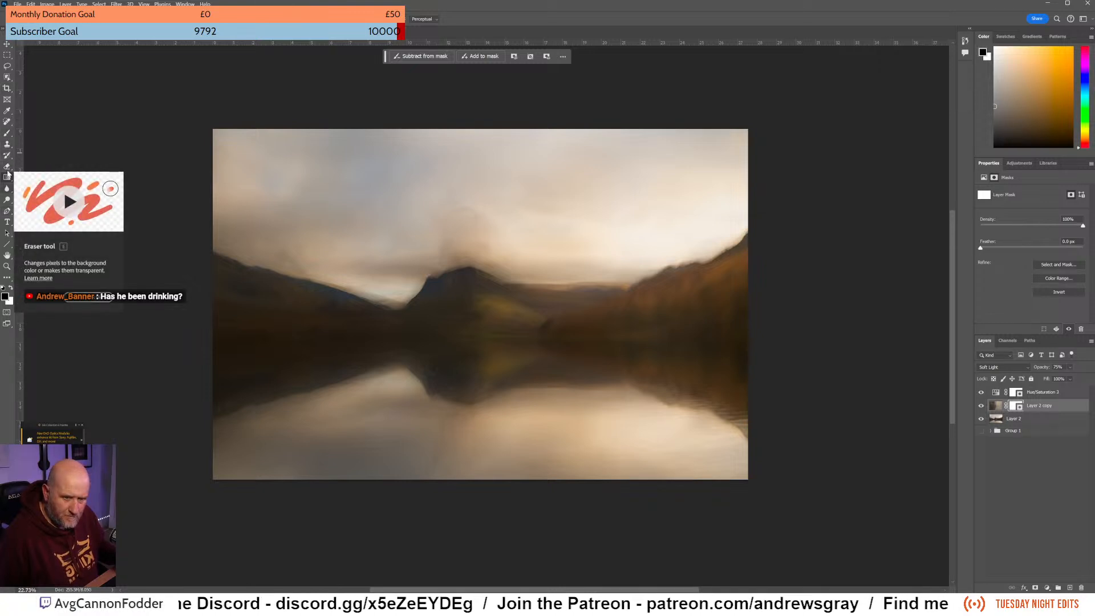
Paint black with the Brush tool over parts of the hills on Layer 2 copy's mask, undoing an unwanted stroke.
click(6, 132)
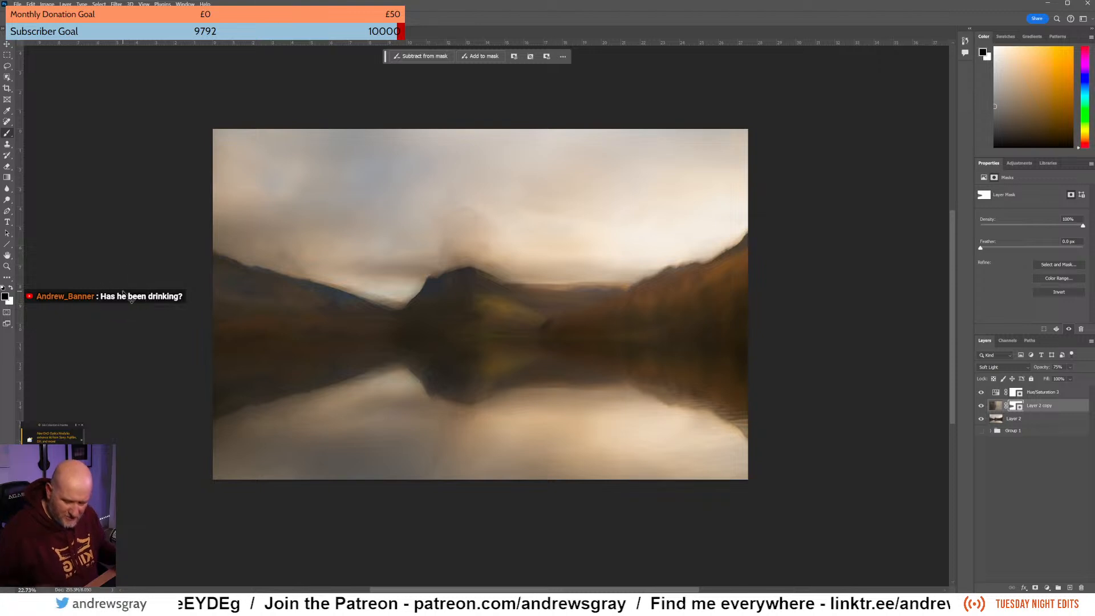
key(ctrl+z)
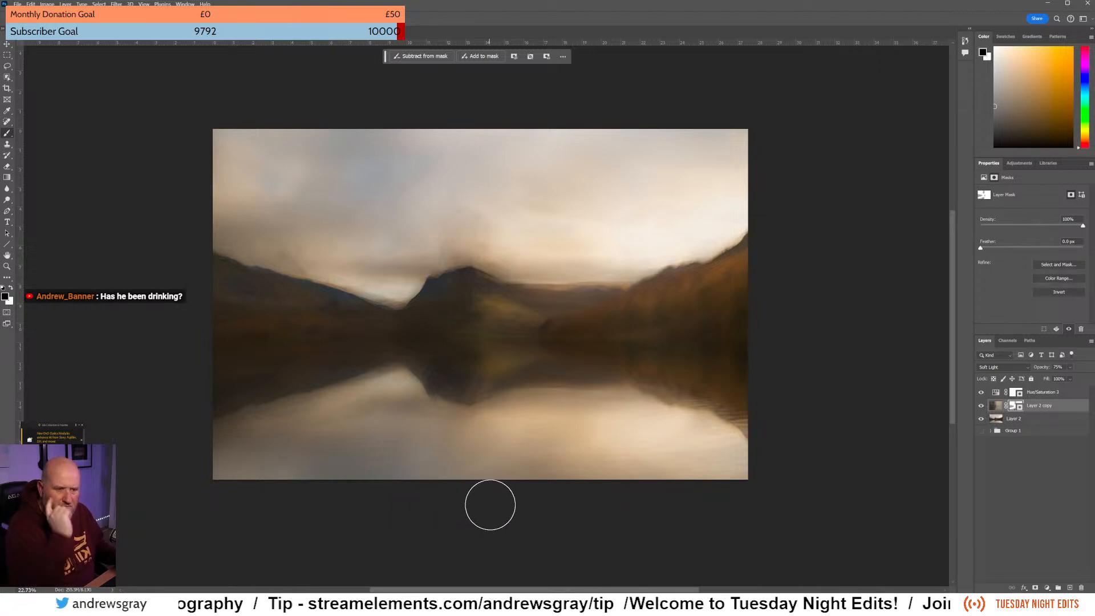
Shift the Hue/Saturation adjustment's hue slightly below zero and set its saturation to +17.
click(981, 393)
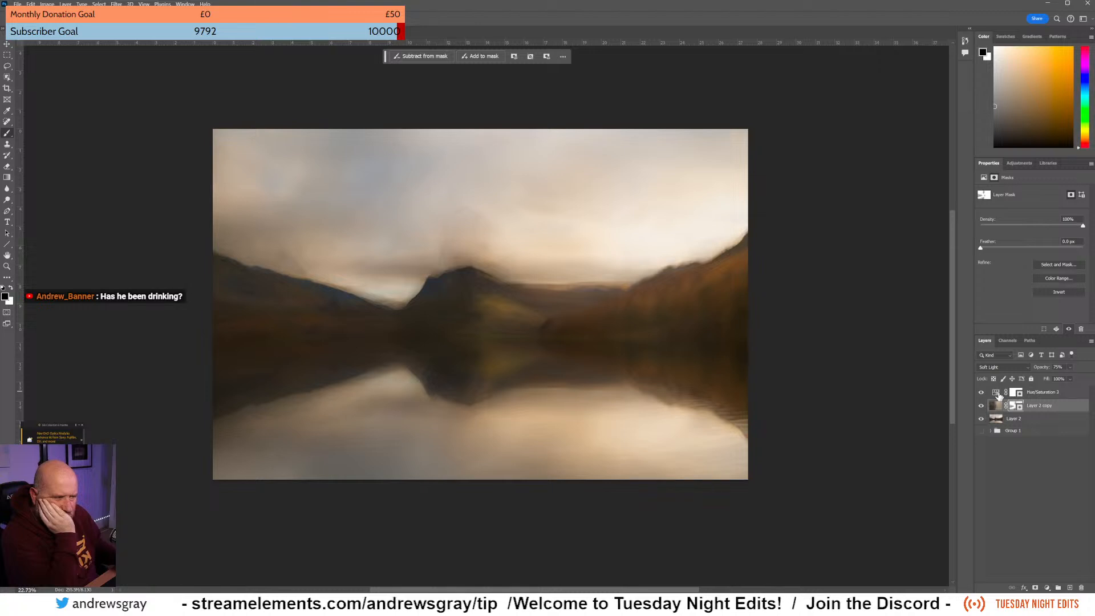
click(998, 393)
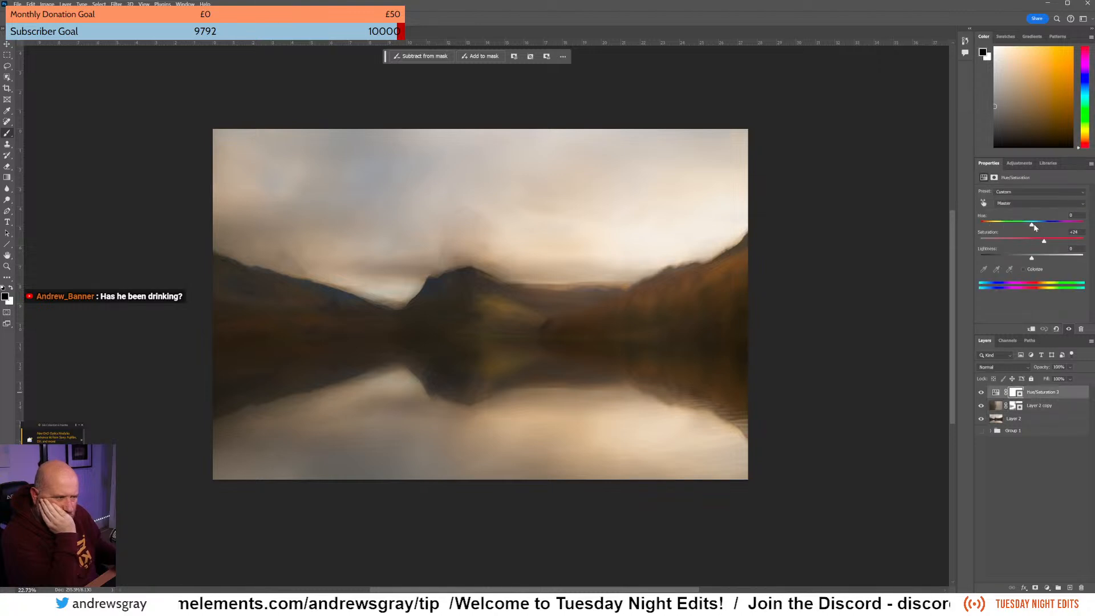
drag(1031, 226, 1032, 226)
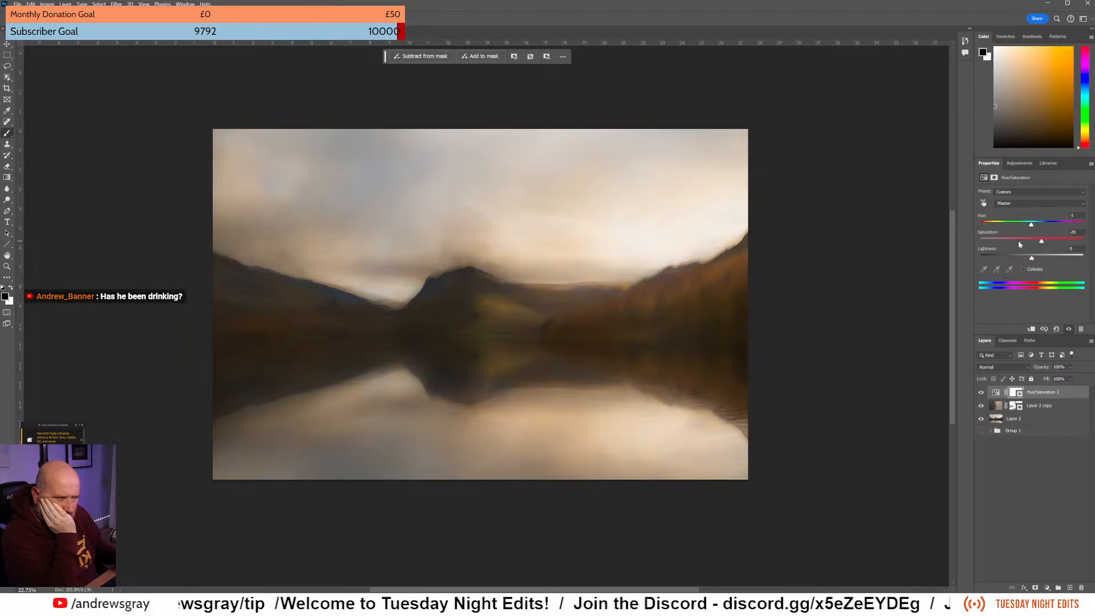
drag(1047, 243, 1040, 244)
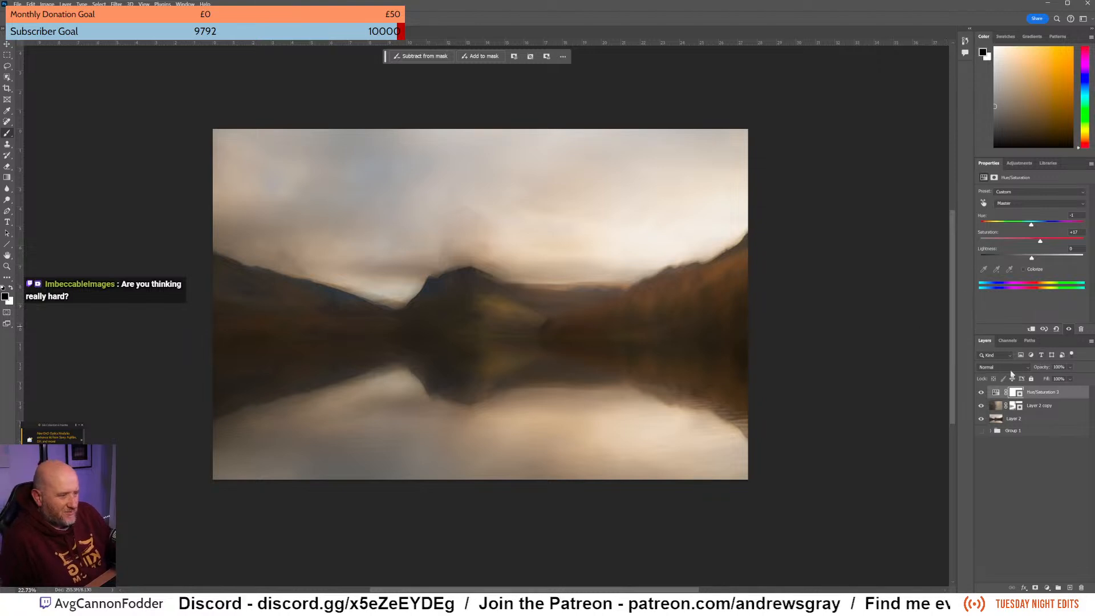
Compare the image with the Hue/Saturation adjustment and then Layer 2 copy hidden and shown.
click(982, 393)
click(981, 393)
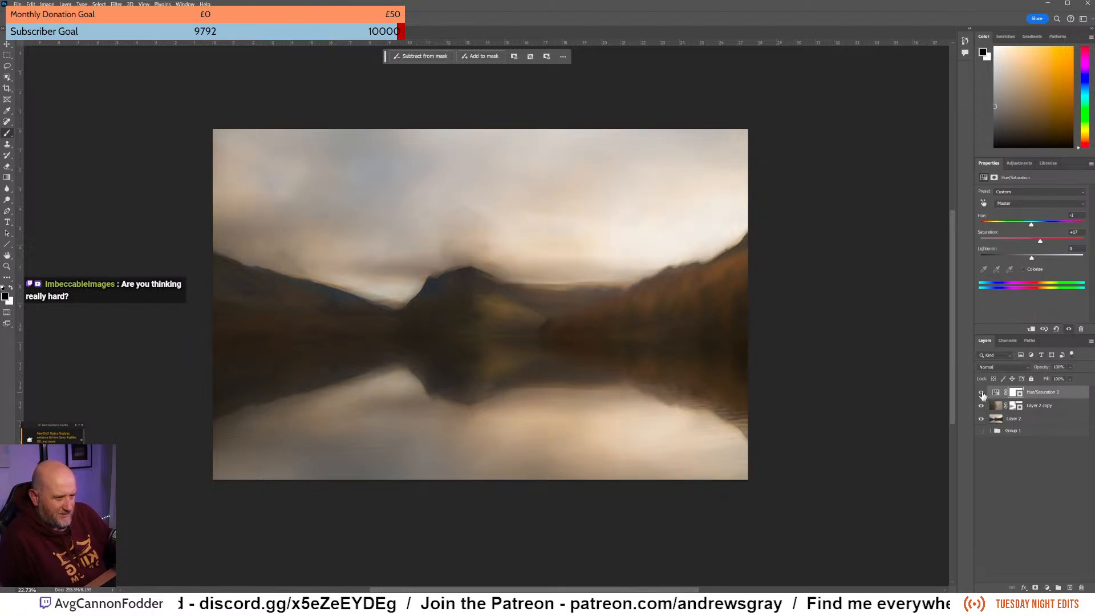
click(982, 406)
click(981, 406)
click(981, 407)
click(982, 406)
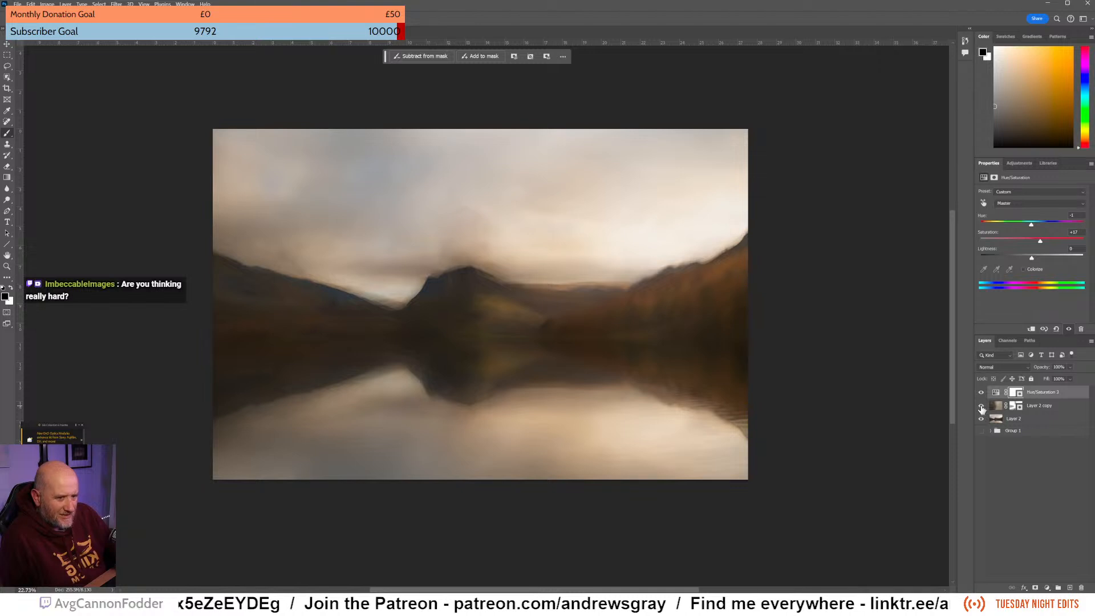
Lower the opacity of Layer 2 copy to 66%.
click(1049, 406)
click(1069, 367)
drag(1079, 378, 1080, 381)
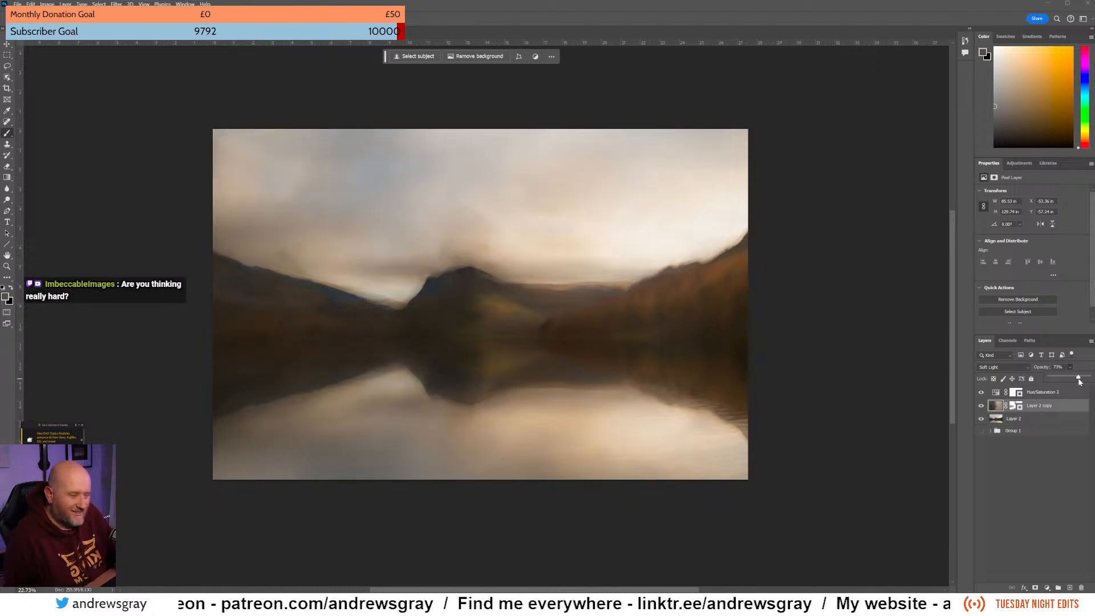
drag(1076, 381, 1079, 383)
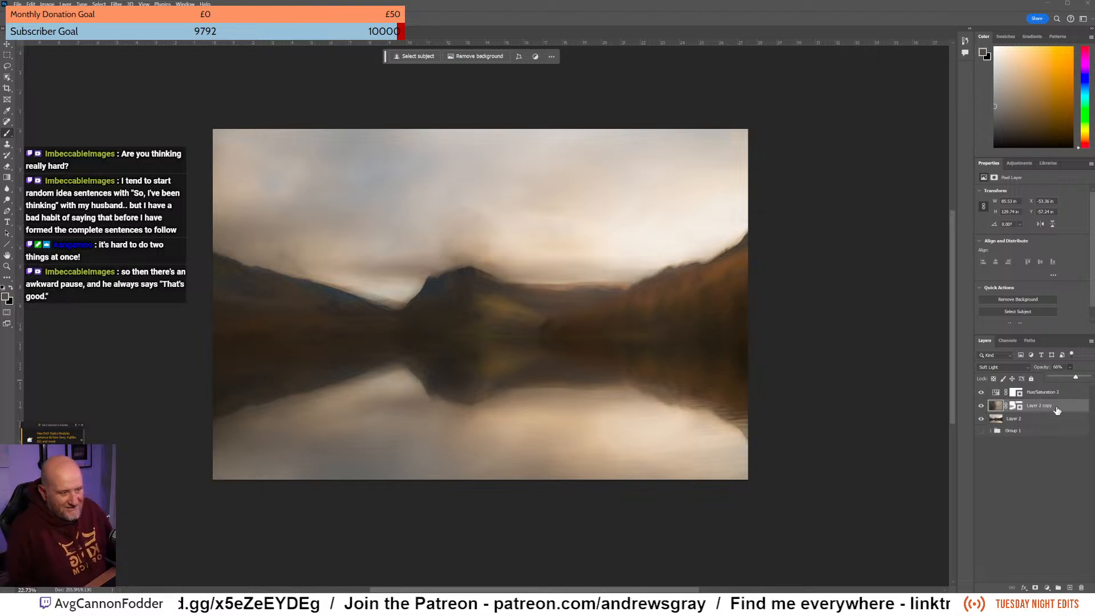
Check the layers' combined effect by hiding the Hue/Saturation adjustment and Layer 2 copy and showing them again.
click(980, 393)
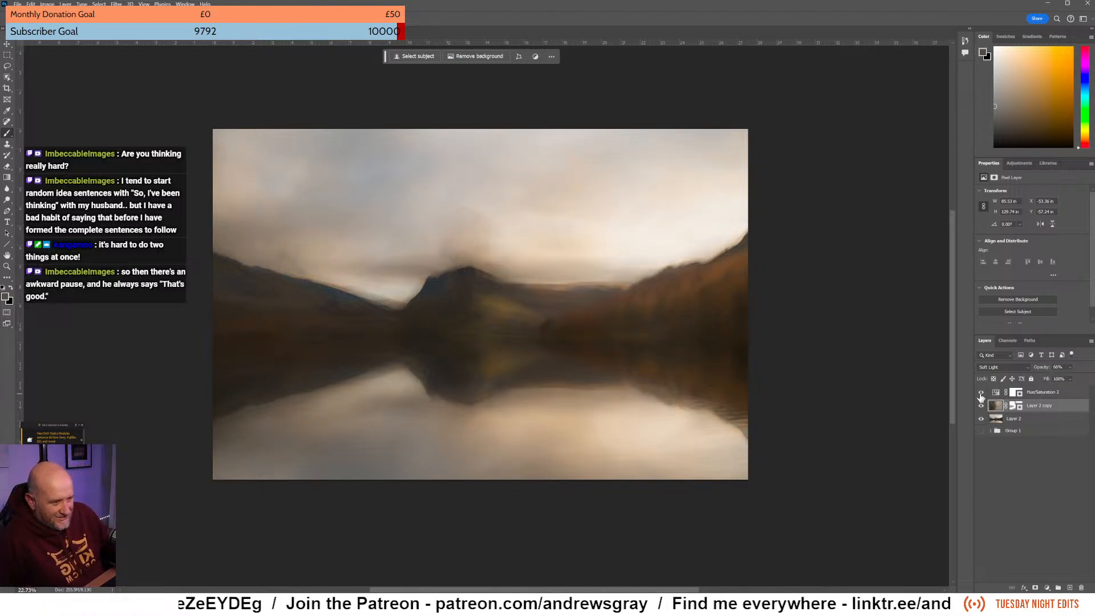
click(980, 393)
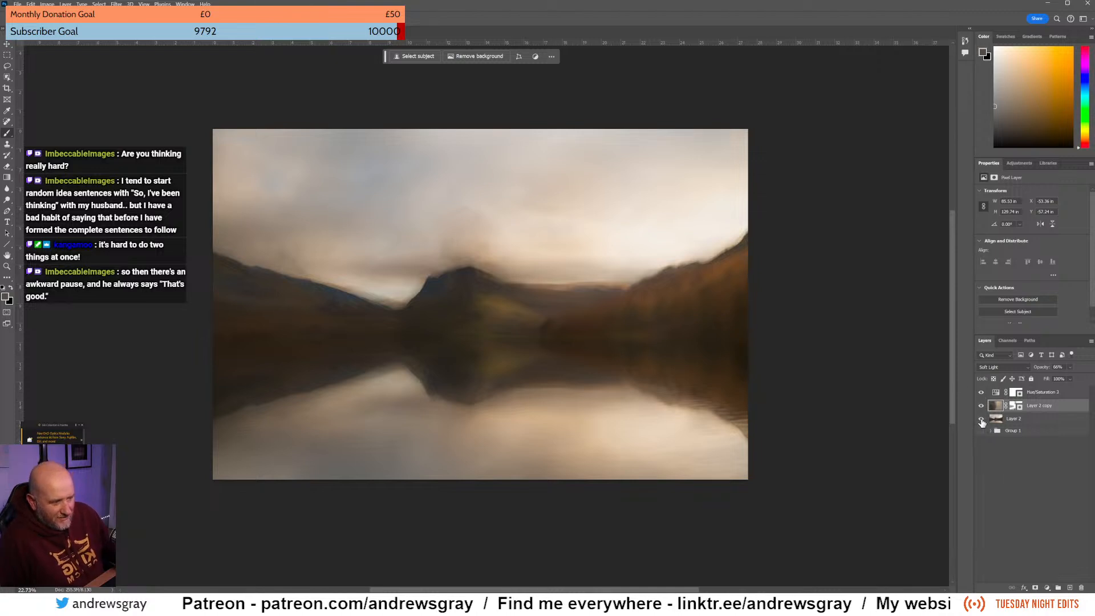
click(980, 402)
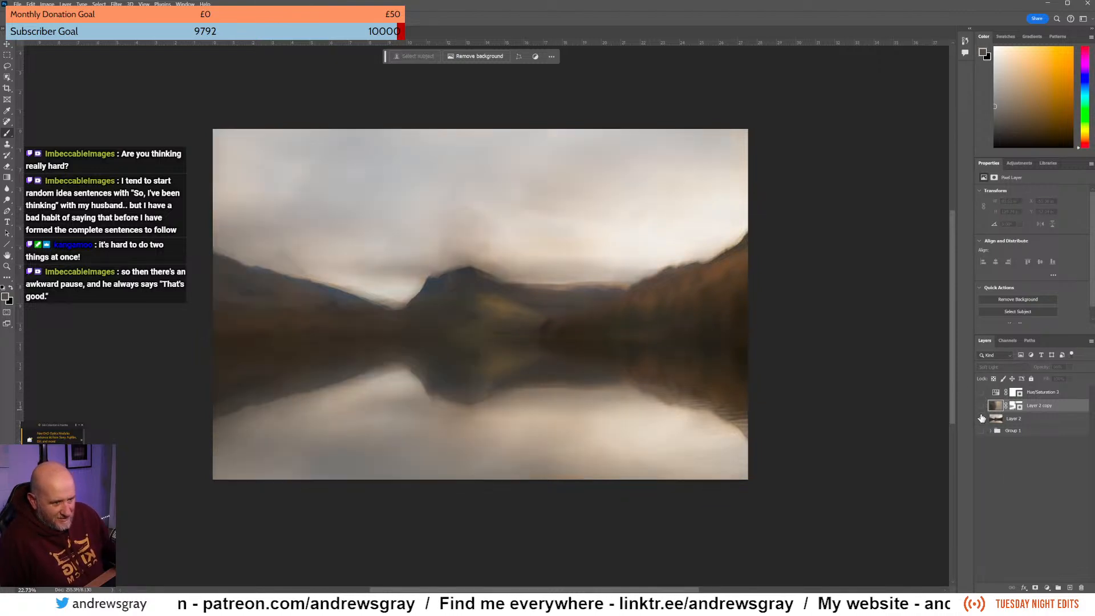
click(981, 418)
click(981, 420)
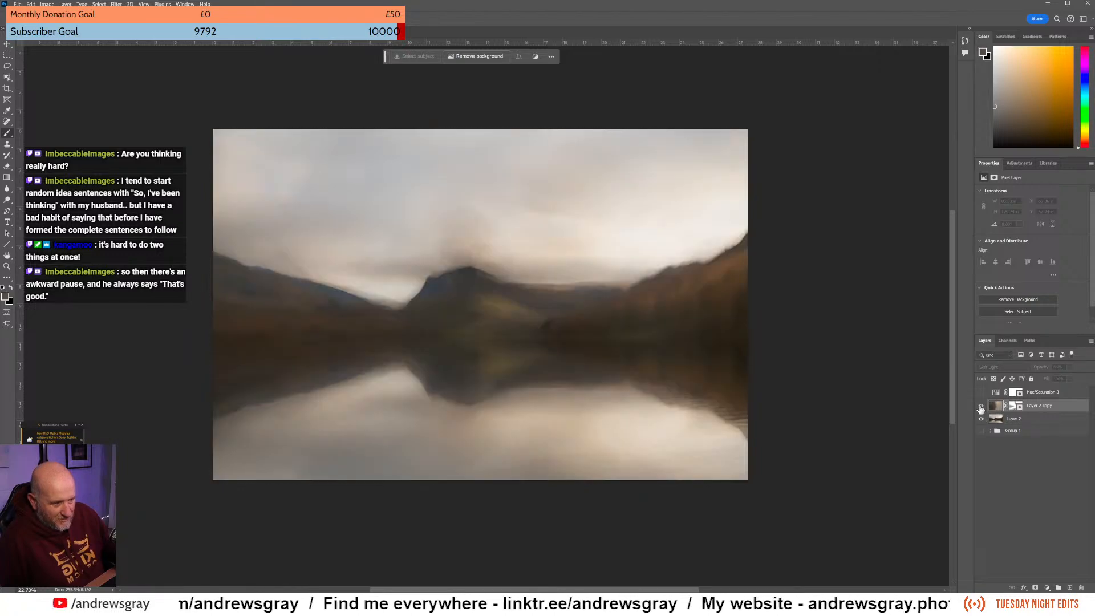
click(980, 405)
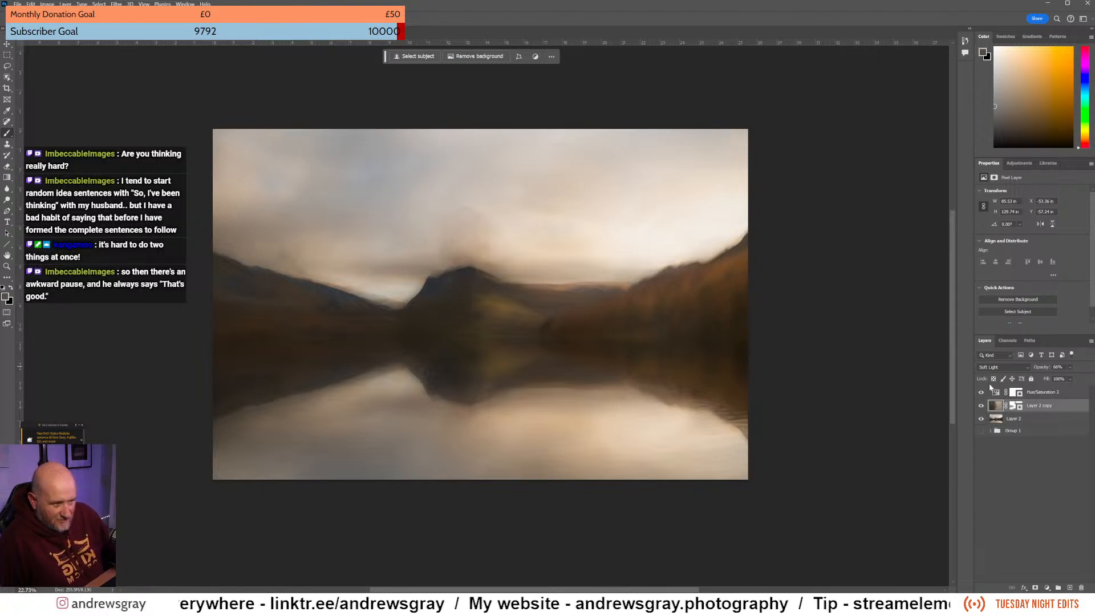
Mask the Hue/Saturation adjustment out of the sky and water with black, and check the adjustment hidden and shown.
click(1015, 392)
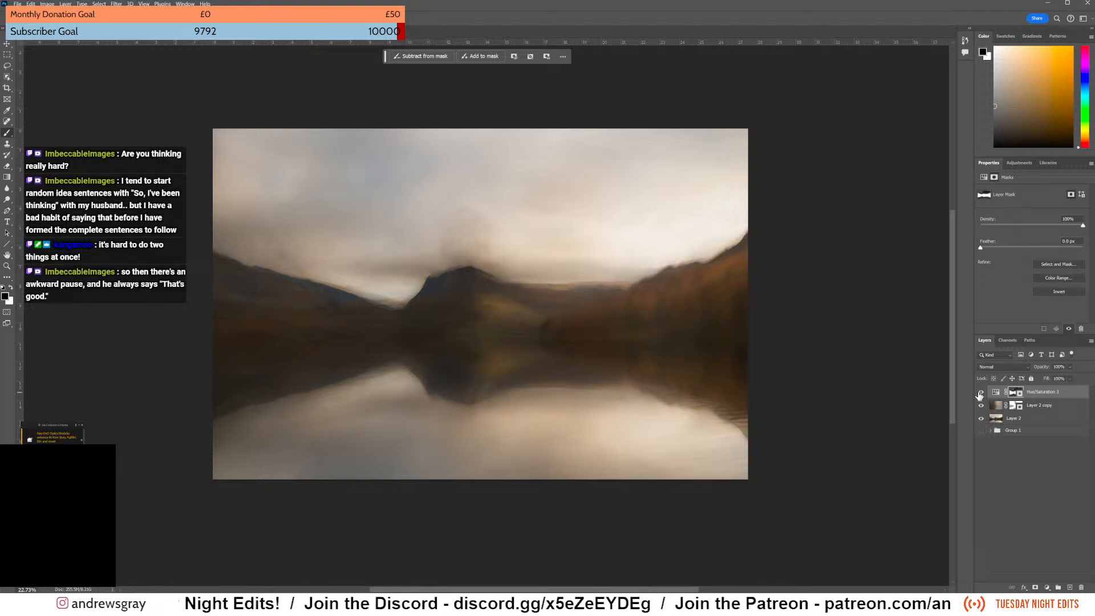
click(980, 392)
click(981, 393)
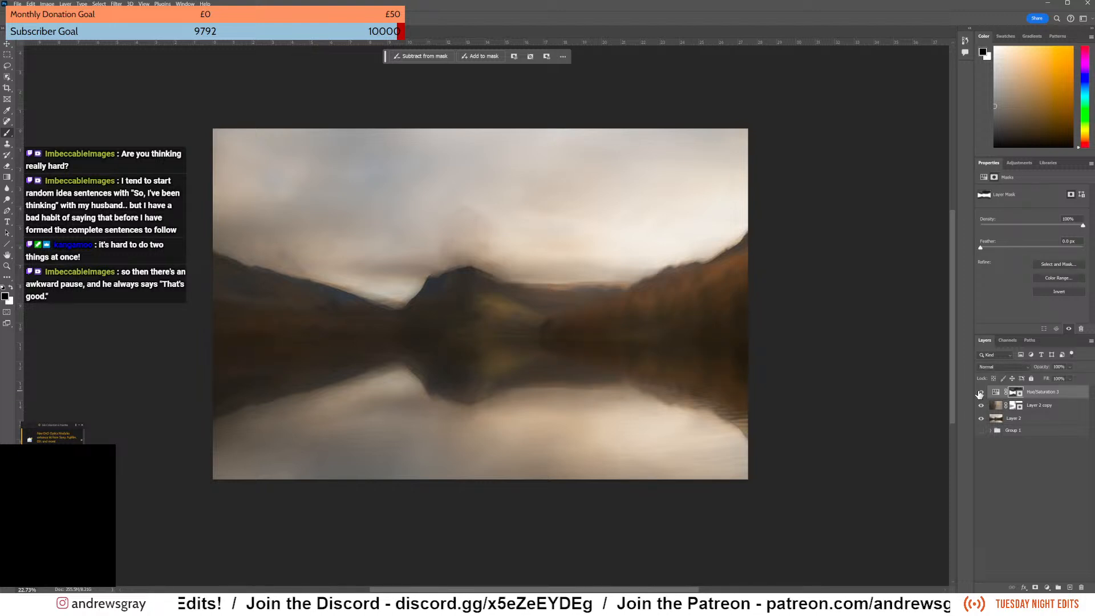
Judge the newly masked Hue/Saturation adjustment and Layer 2 copy by switching each one's visibility off and on.
click(981, 406)
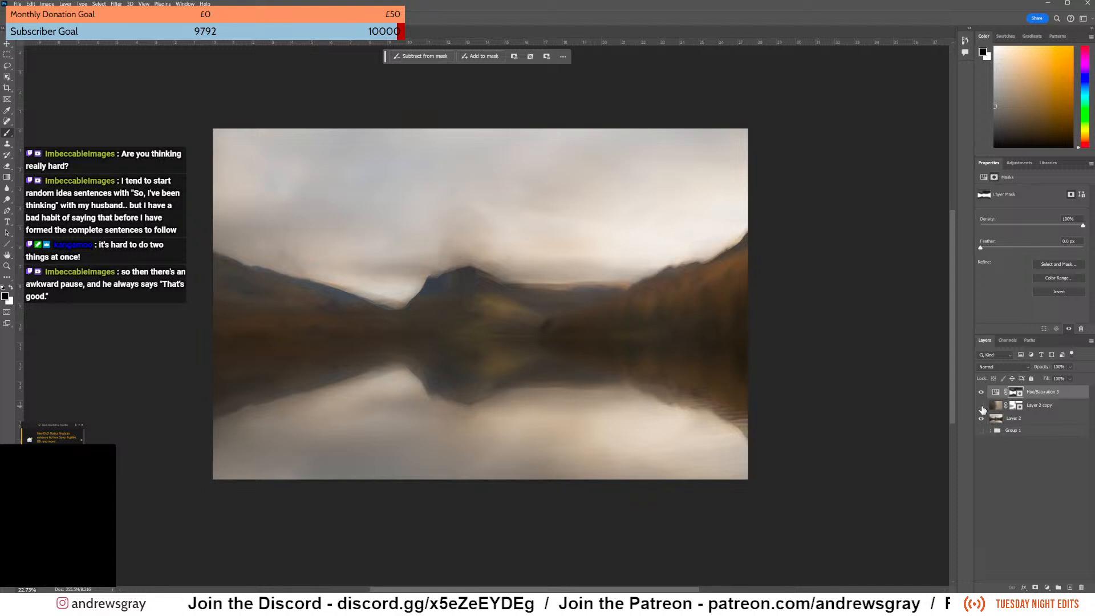
click(981, 394)
click(981, 395)
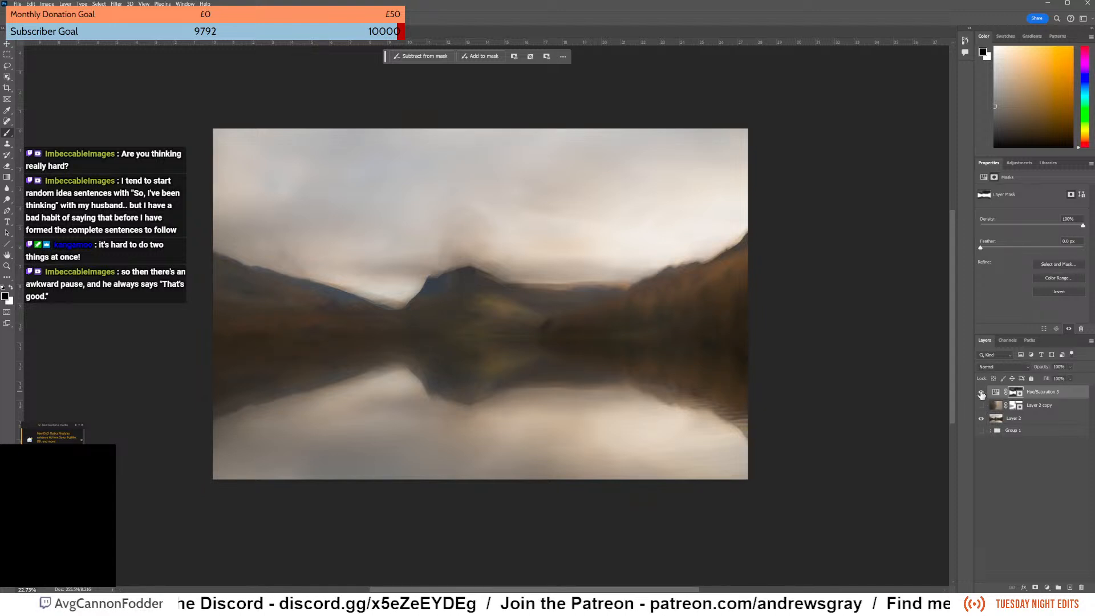
click(981, 407)
click(981, 407)
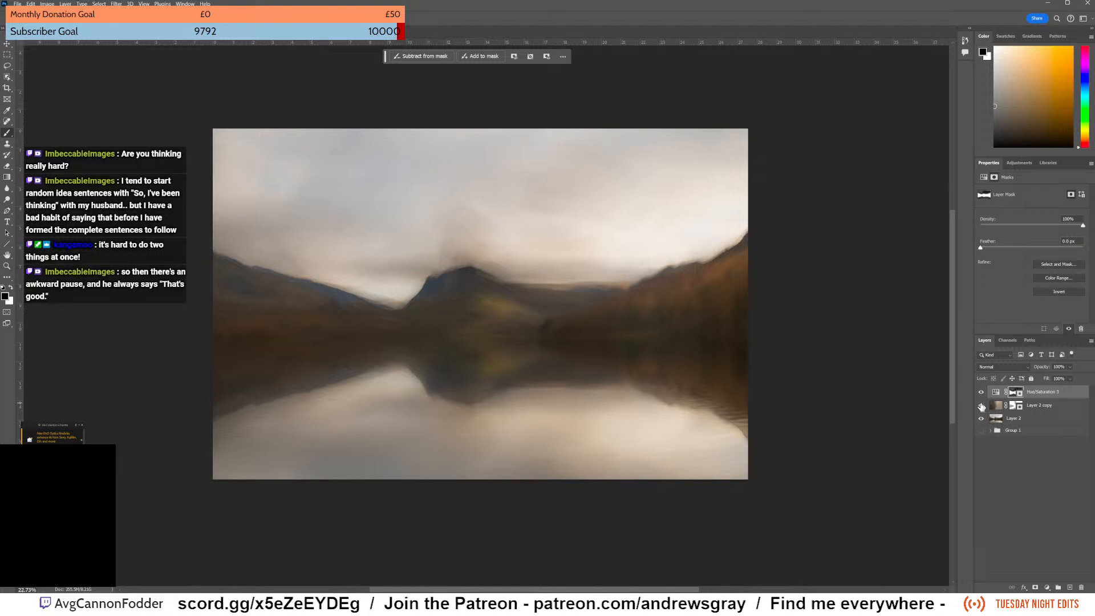
click(981, 407)
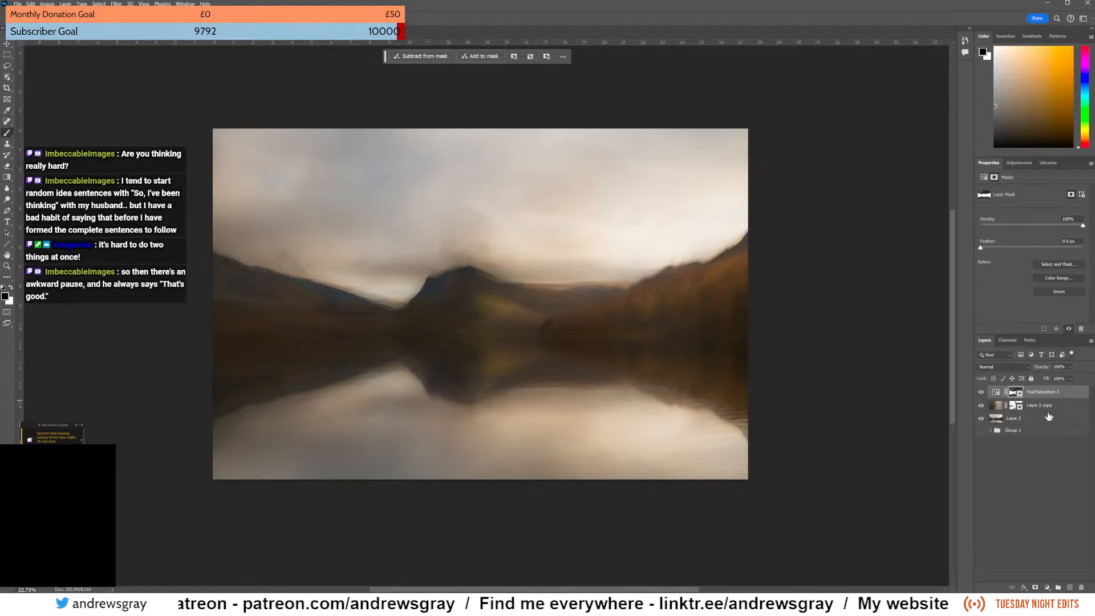
Paint more black on Layer 2 copy's mask to reduce its effect, and check the layer hidden and shown.
click(1013, 406)
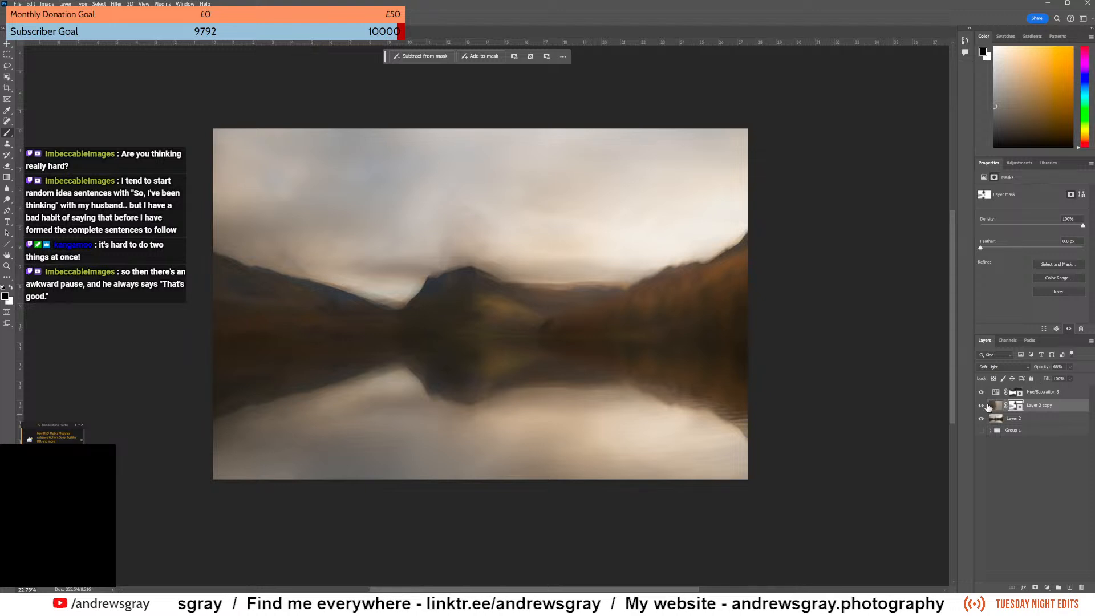
click(981, 406)
click(980, 406)
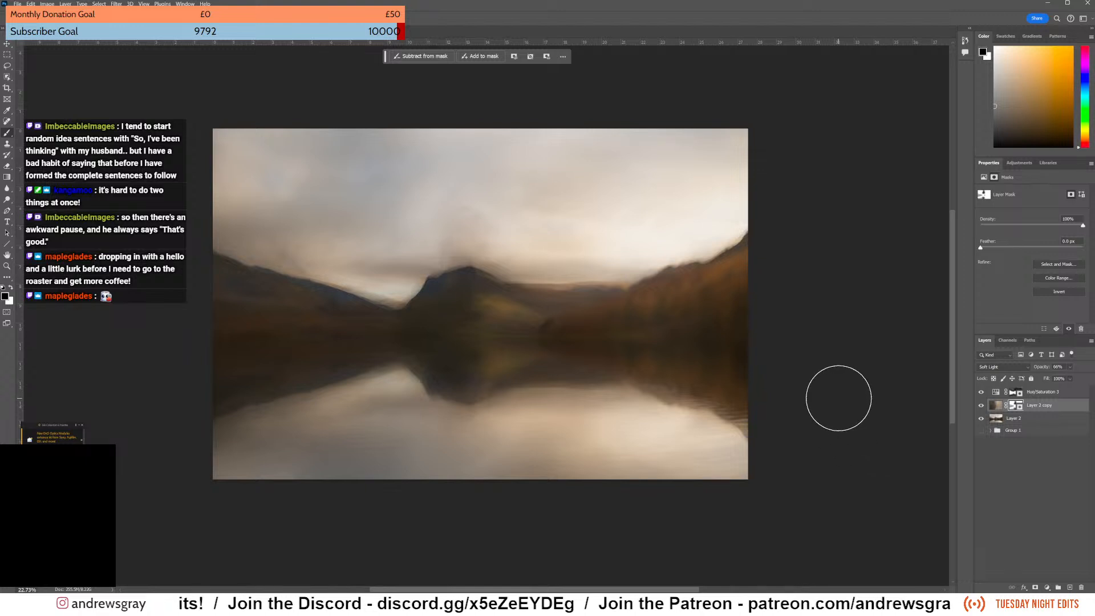
Compare the image with Layer 2 copy hidden and shown, then together with the Hue/Saturation adjustment.
click(980, 405)
click(981, 405)
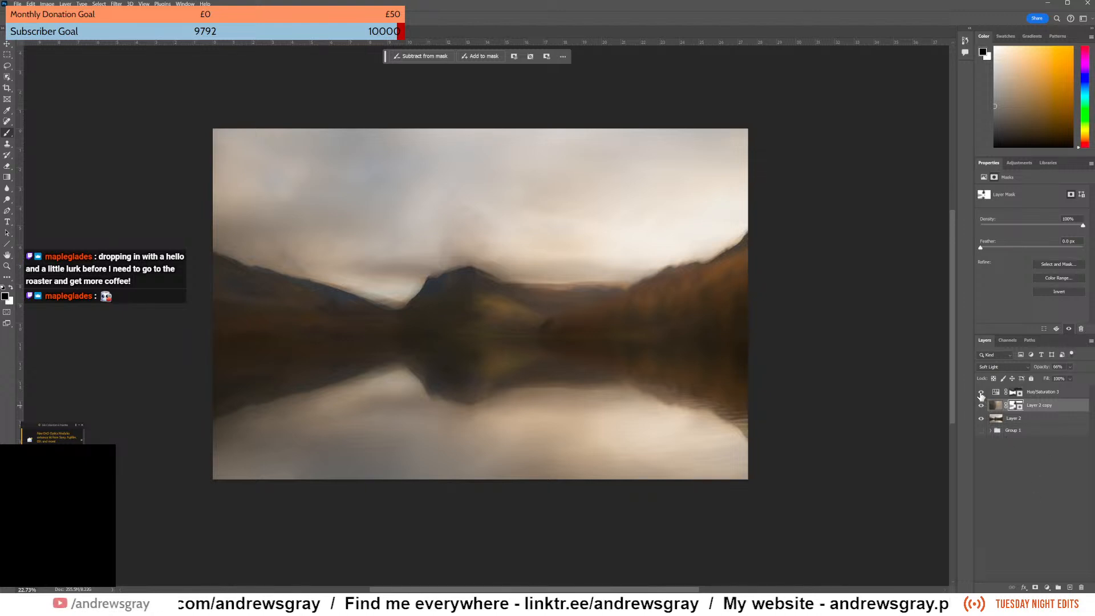
drag(981, 394, 981, 406)
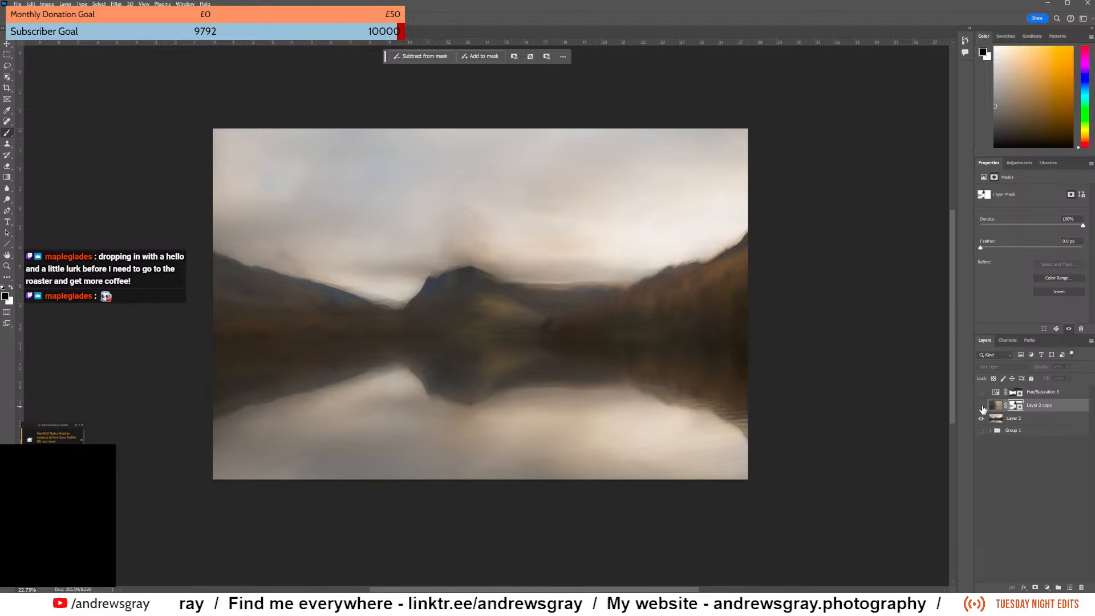
click(981, 405)
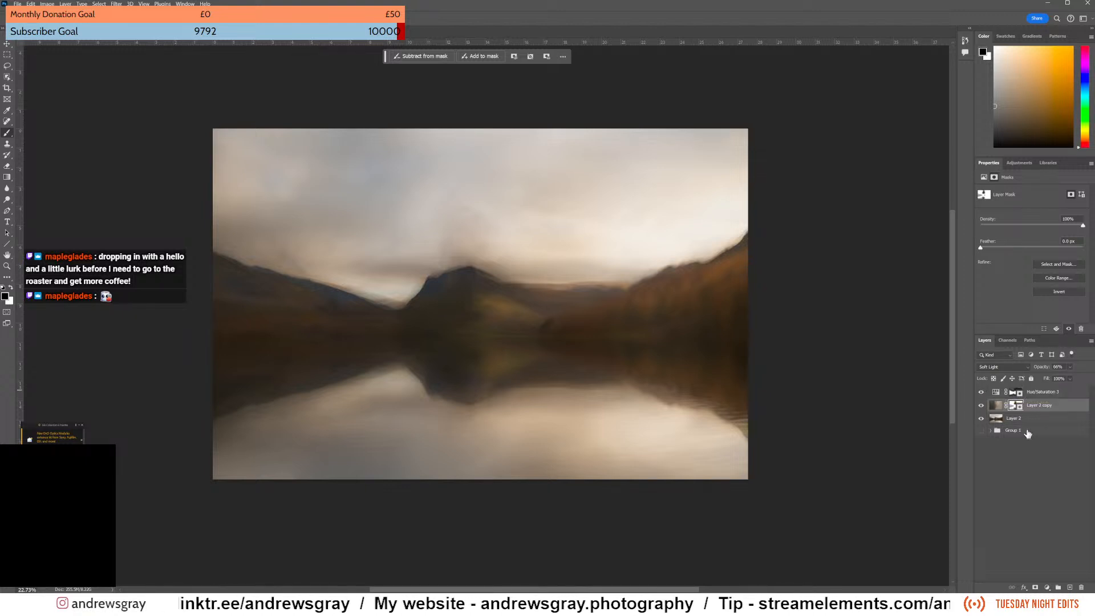
Delete Group 1 with all its layers, and check the image with Layer 2 copy hidden and shown.
click(989, 431)
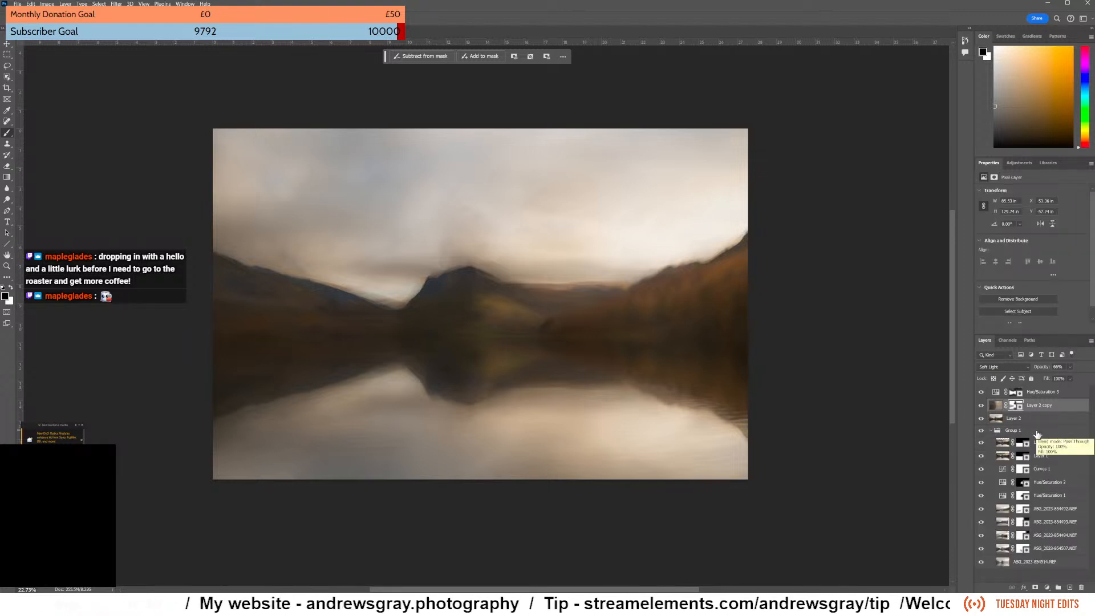
click(981, 431)
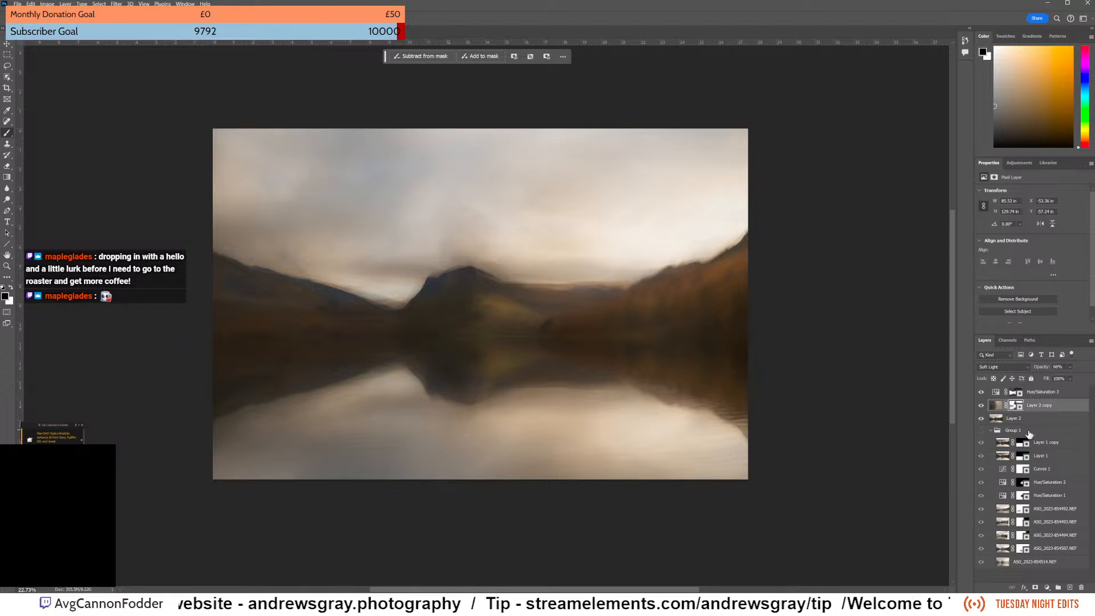
drag(1040, 434, 1080, 587)
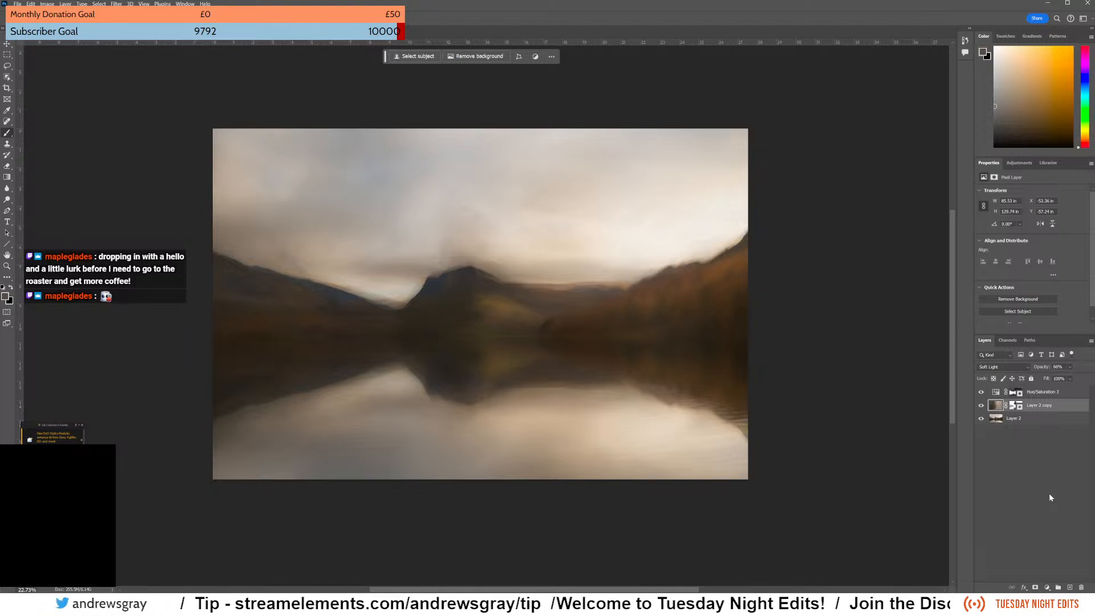
click(981, 405)
click(980, 405)
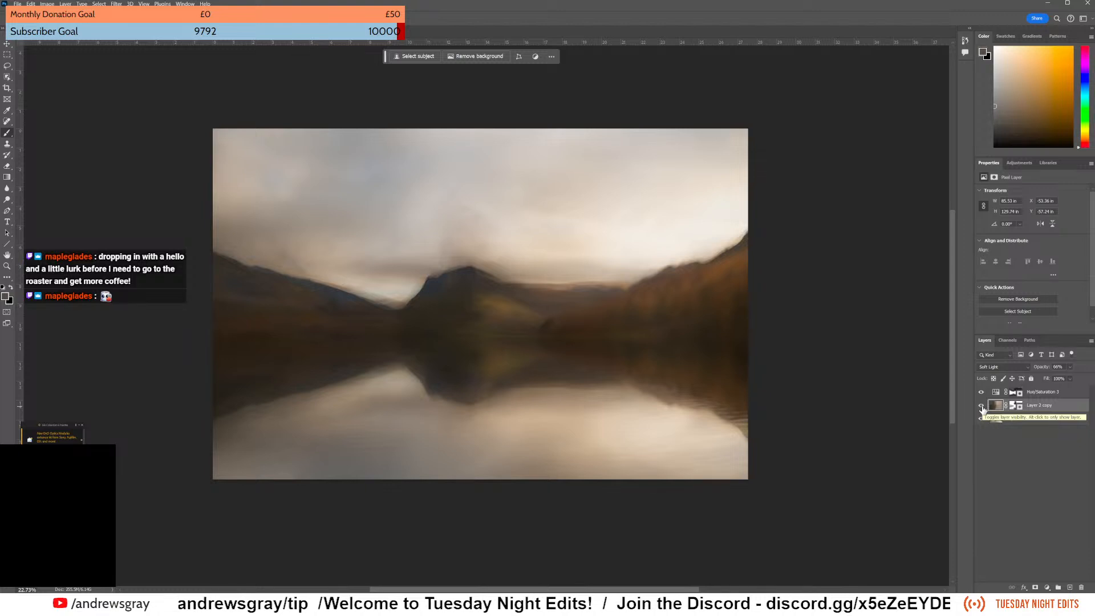
Crop a thin strip off the left edge of the image.
click(8, 89)
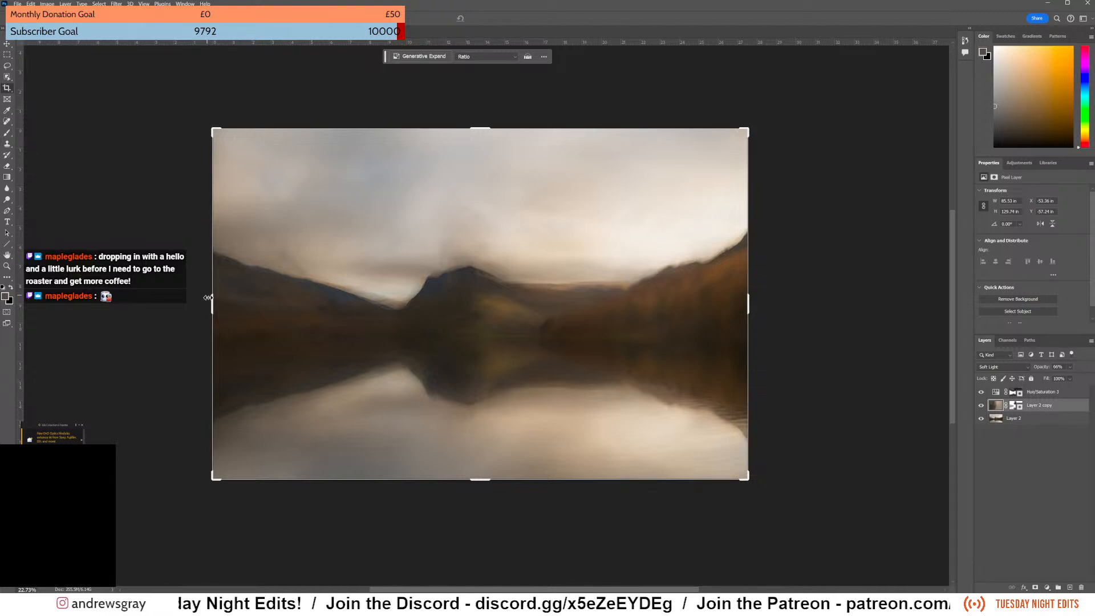
drag(214, 300, 215, 302)
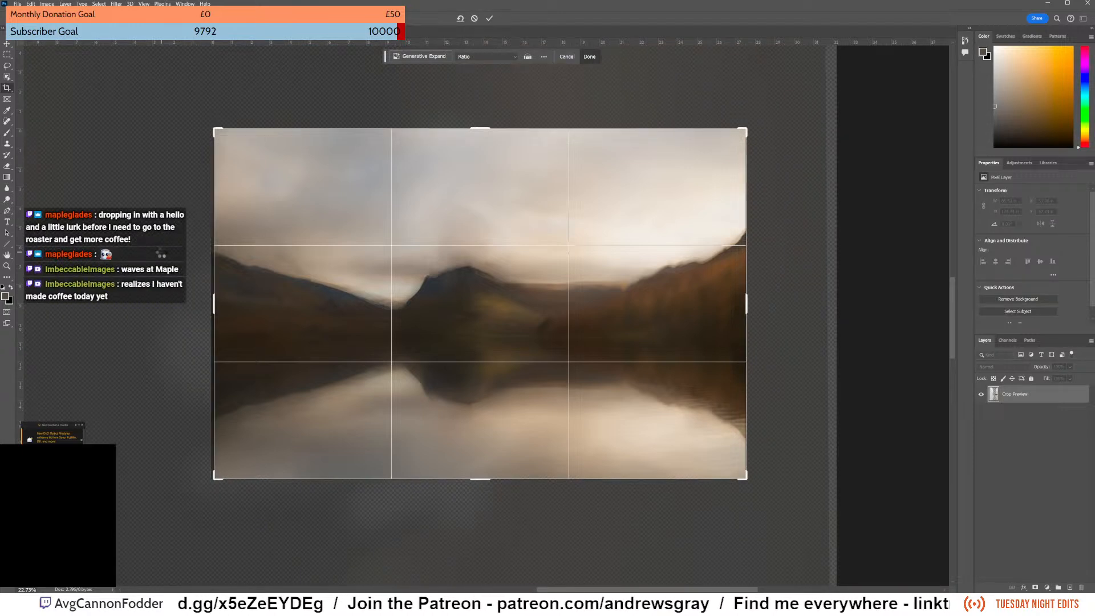
key(Return)
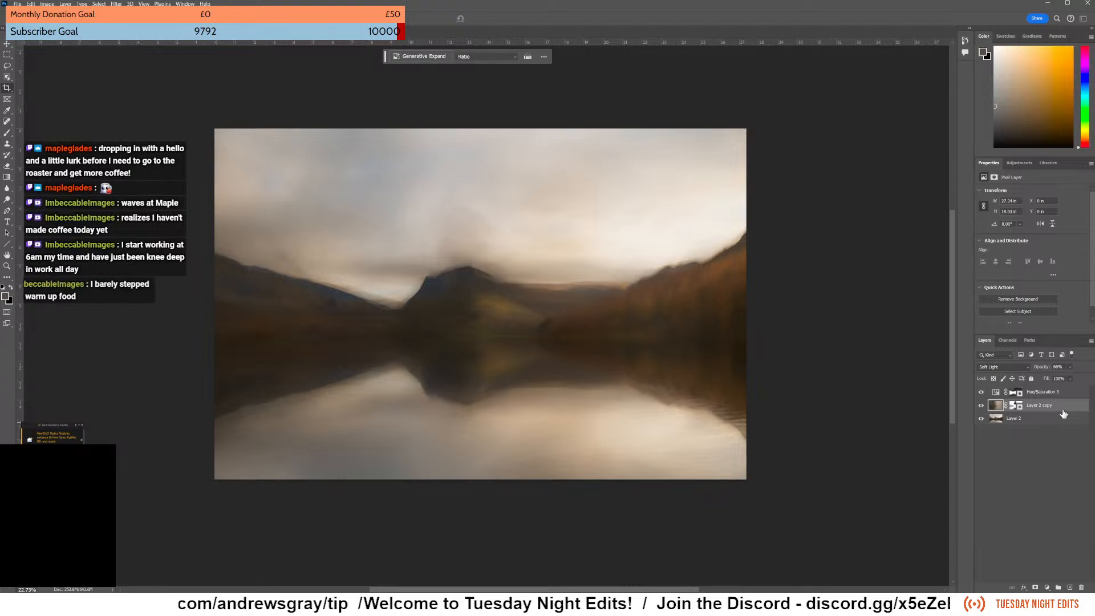
click(1058, 393)
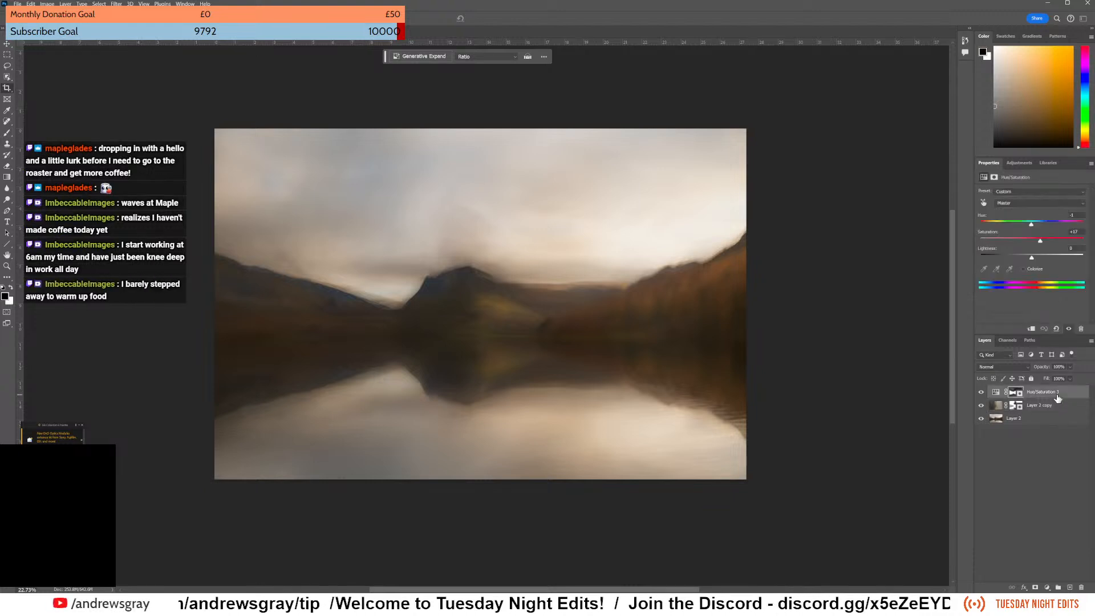
click(1090, 341)
click(1055, 455)
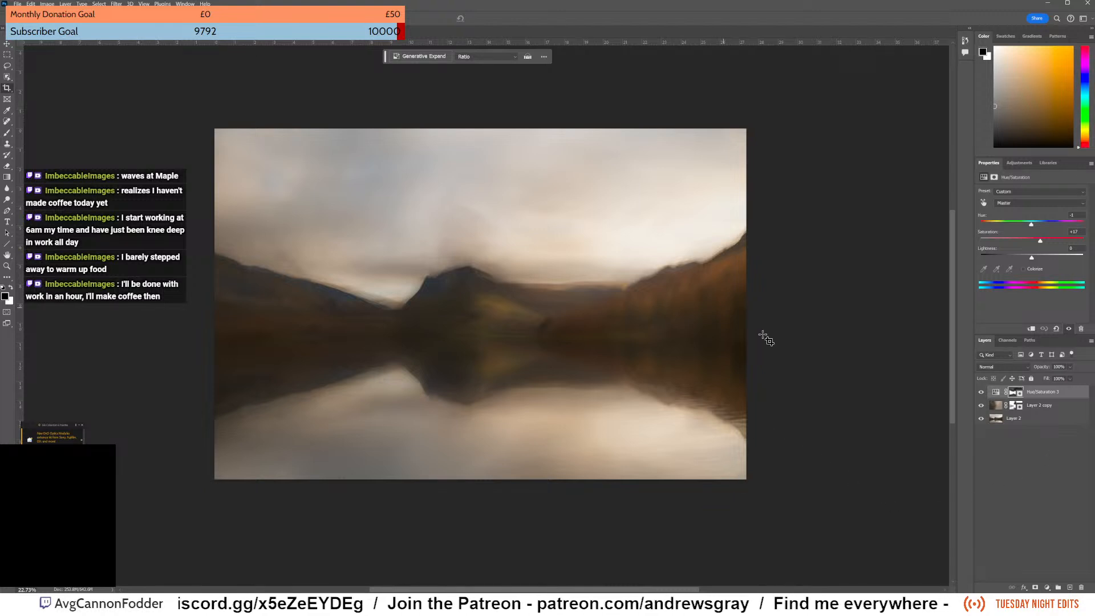
Compare the image with the Hue/Saturation 2 adjustment hidden and shown, then save the file.
click(980, 393)
click(980, 393)
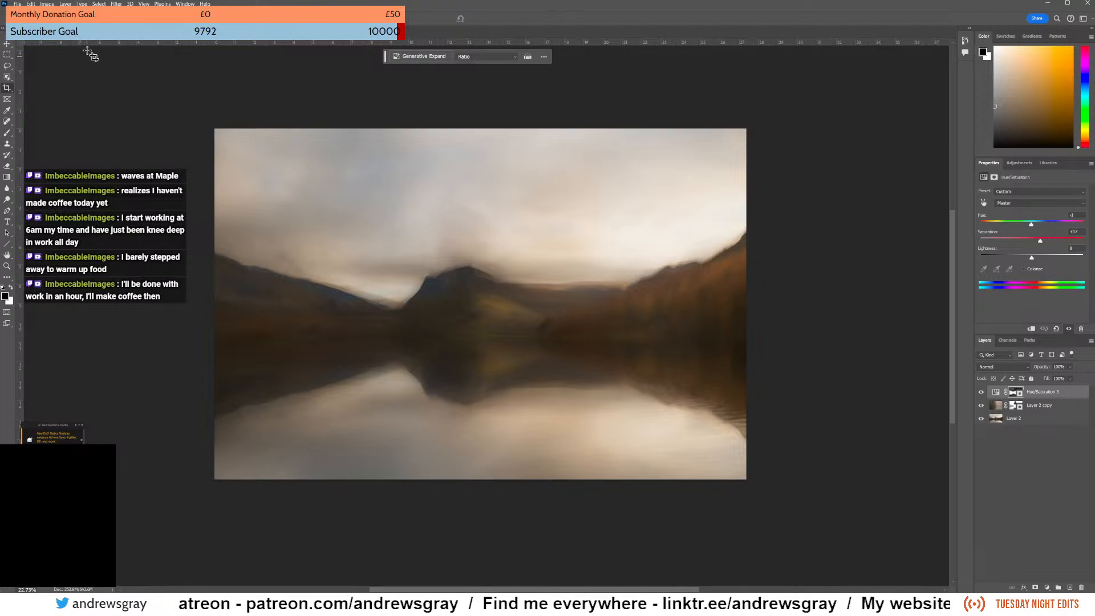
click(31, 4)
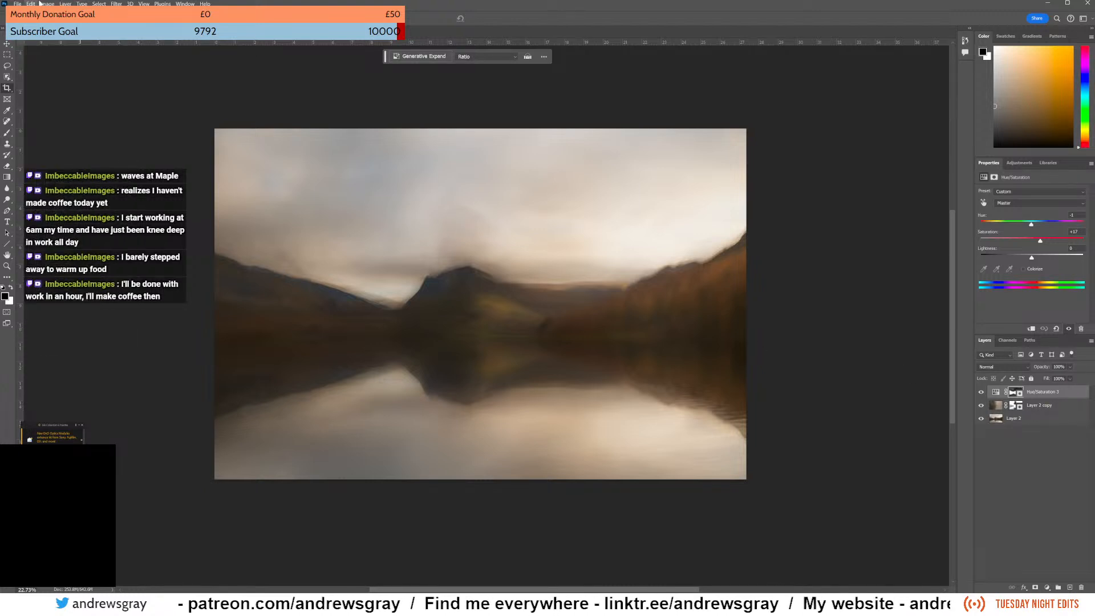
mouse_move(18, 4)
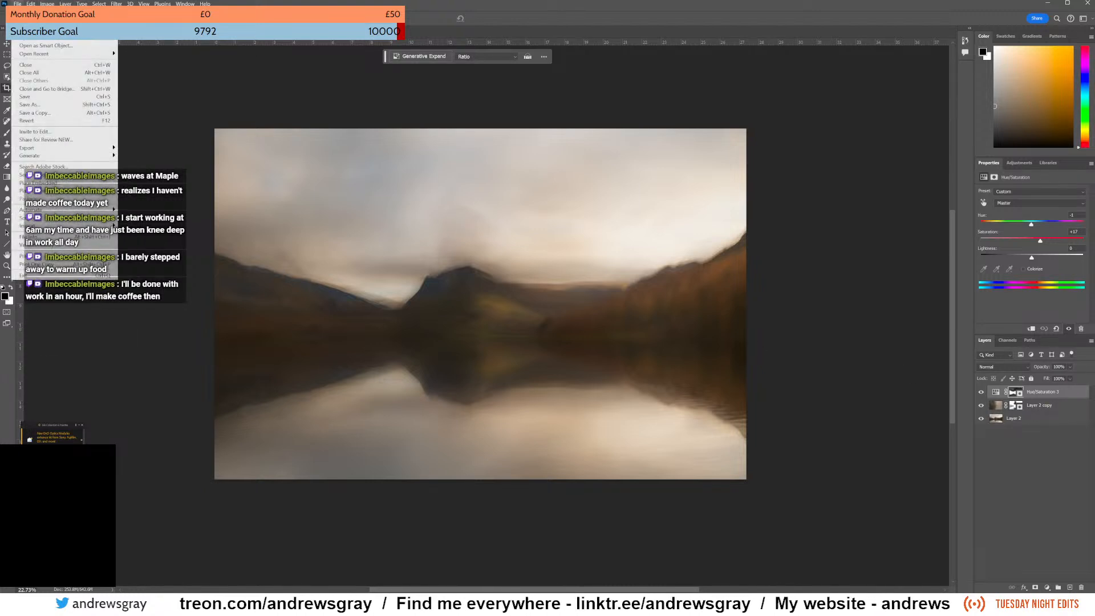
click(25, 98)
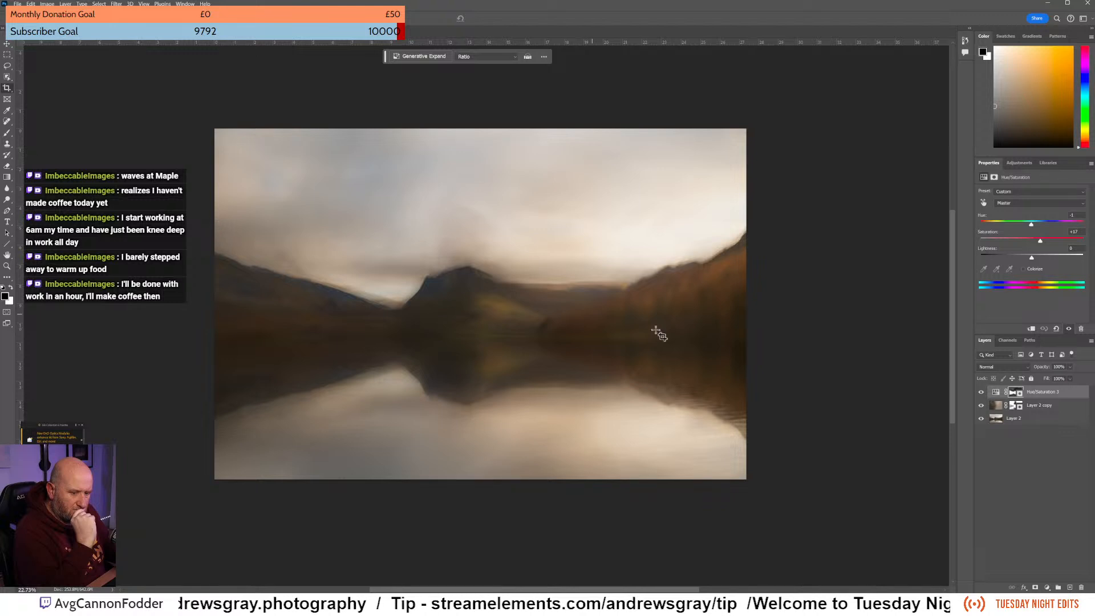
drag(981, 393, 981, 406)
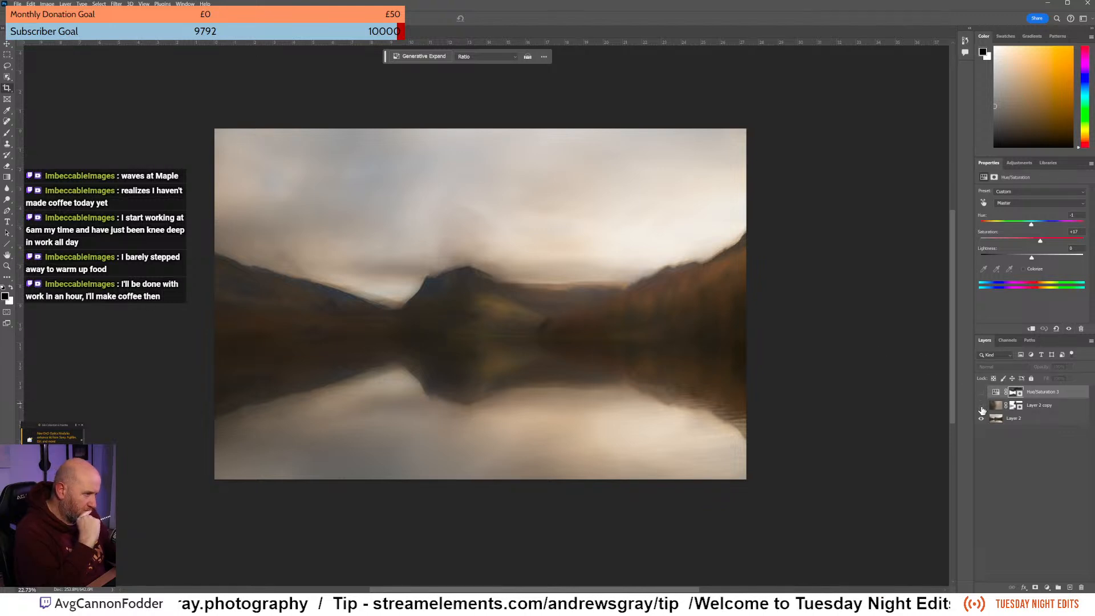
click(47, 5)
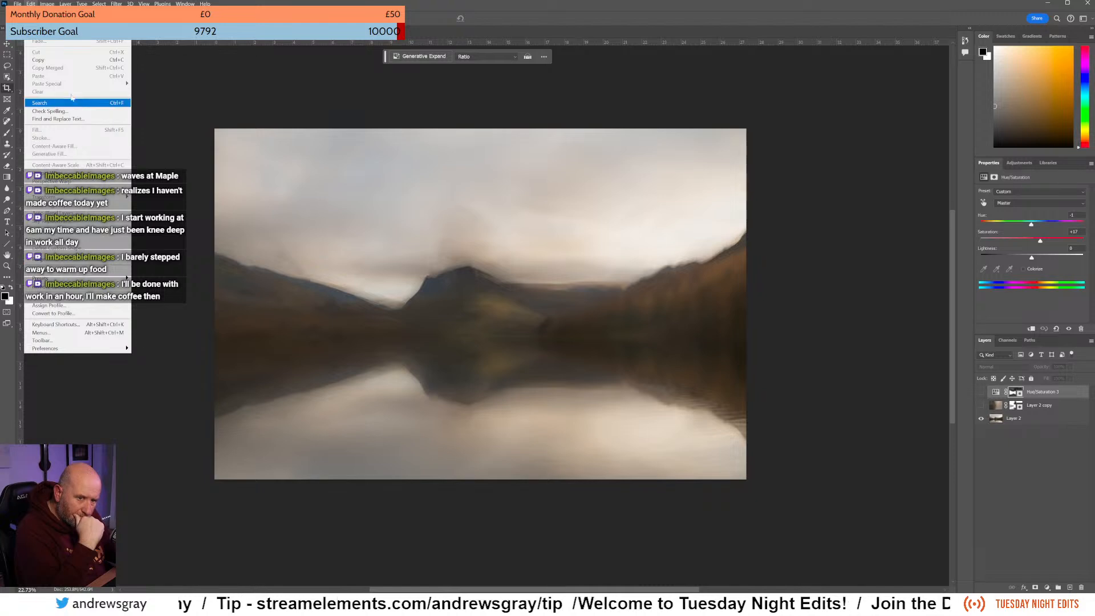
click(17, 4)
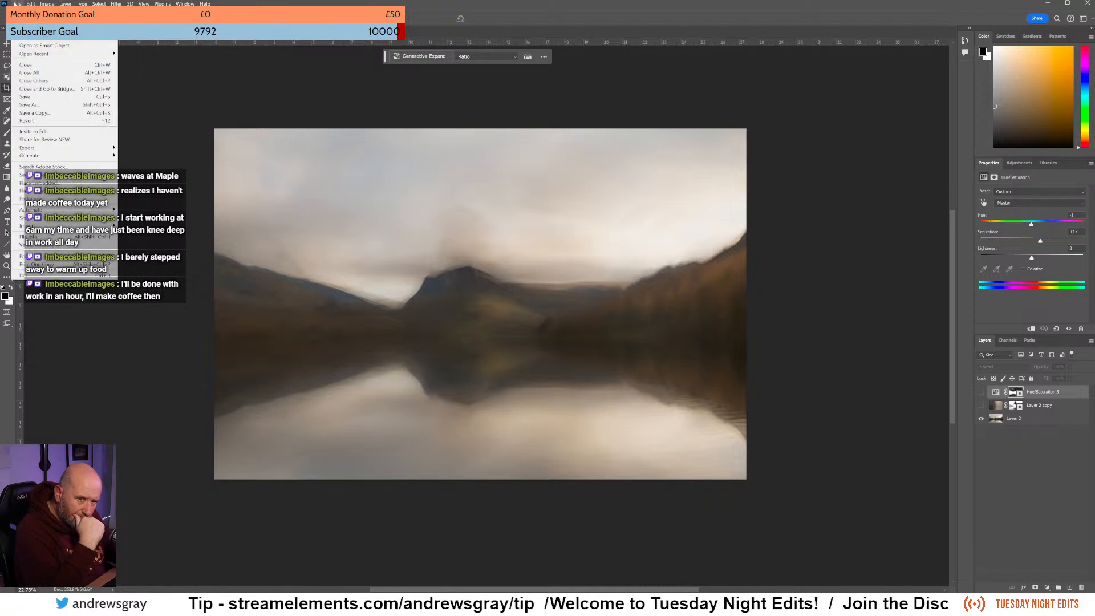
click(49, 105)
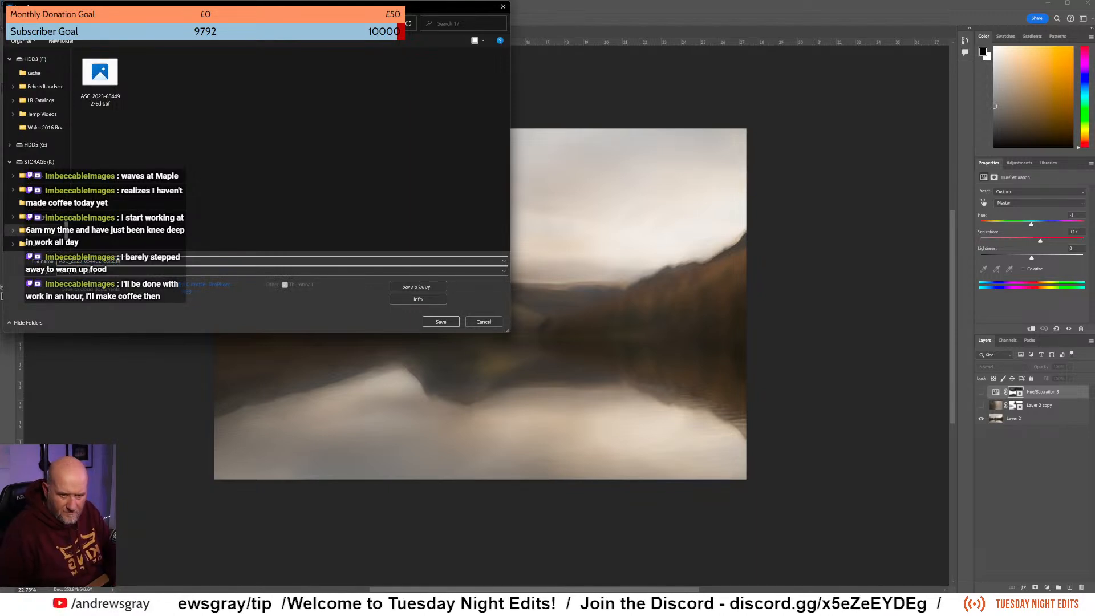
click(441, 321)
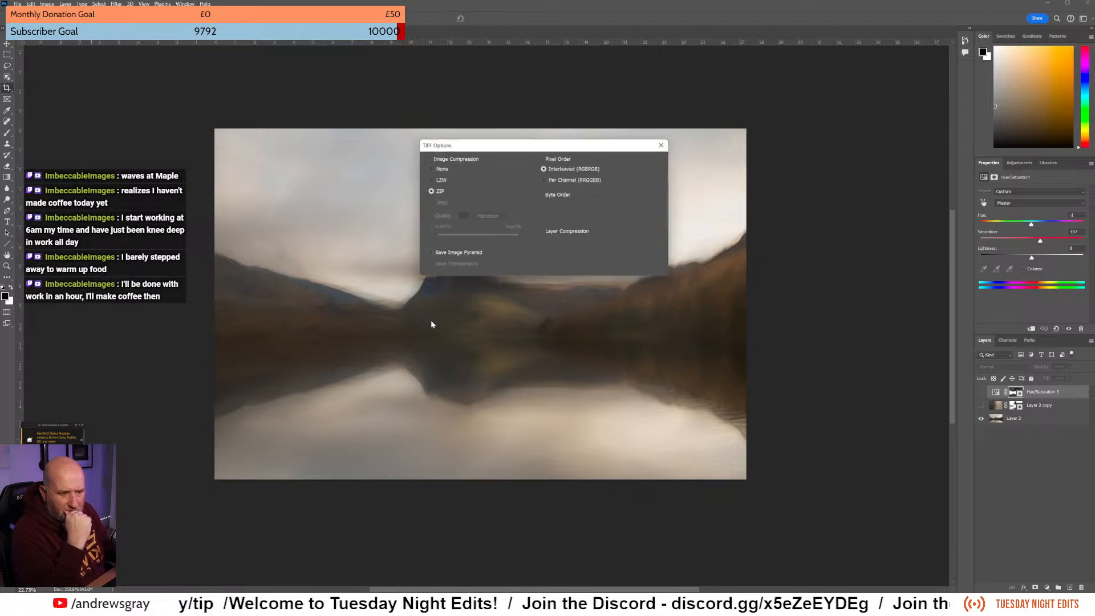
click(652, 166)
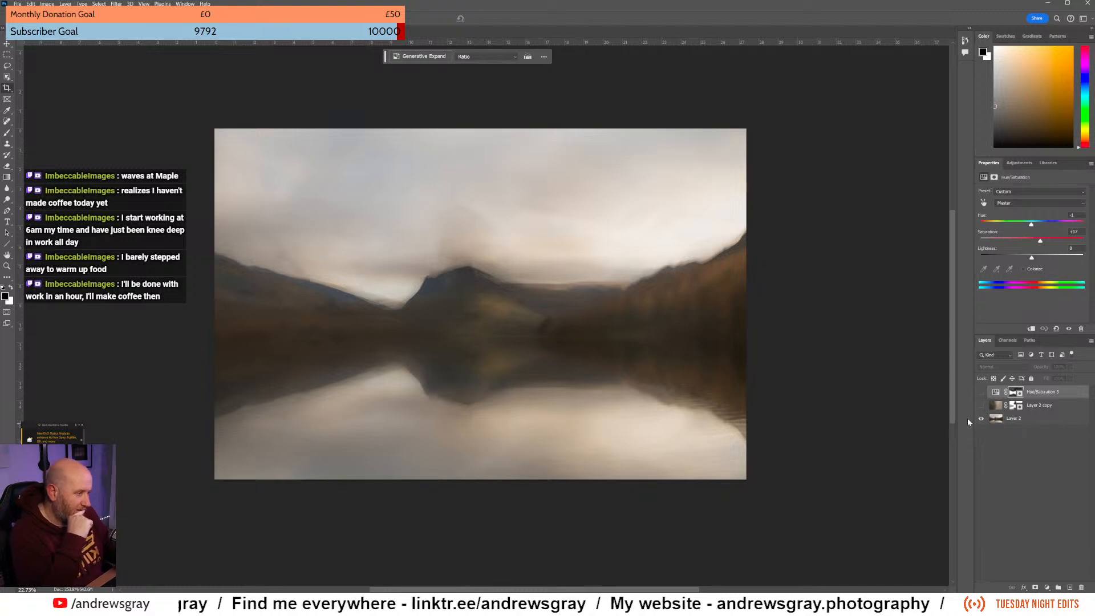
key(alt+Tab)
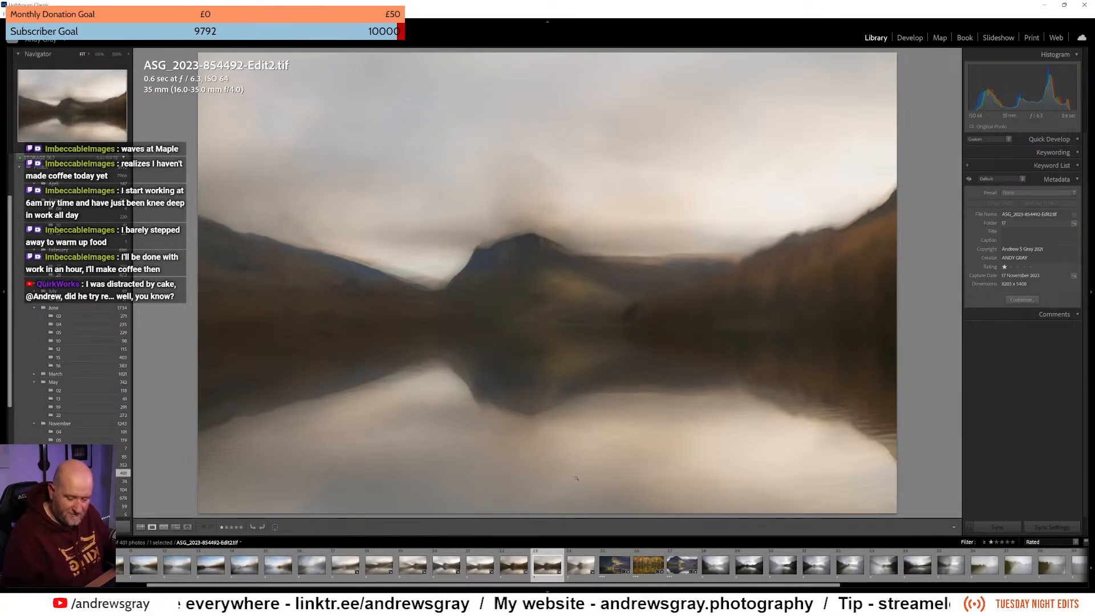
key(3)
click(506, 568)
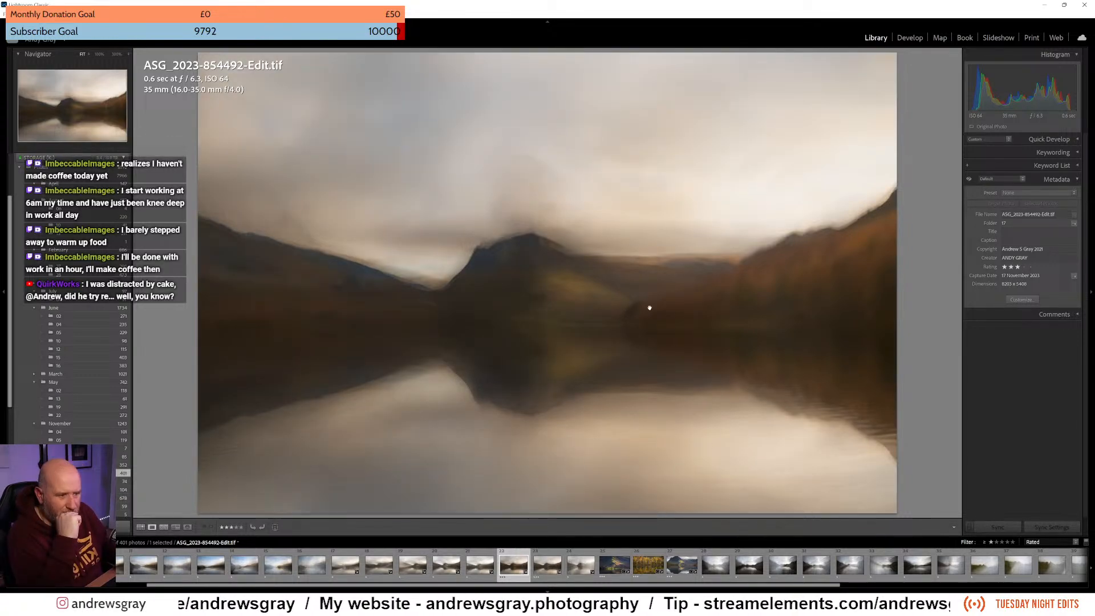
Inspect the mountain, hillside and lake reflection of the selected photo at 100%.
click(595, 311)
drag(690, 355, 262, 293)
drag(547, 230, 751, 334)
drag(523, 320, 623, 230)
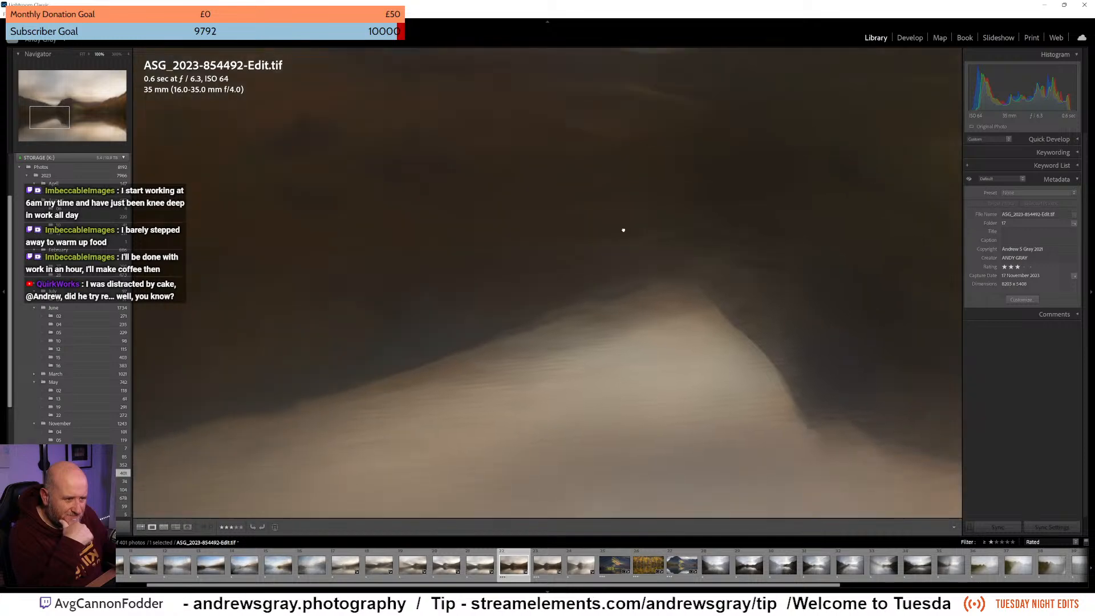
click(701, 256)
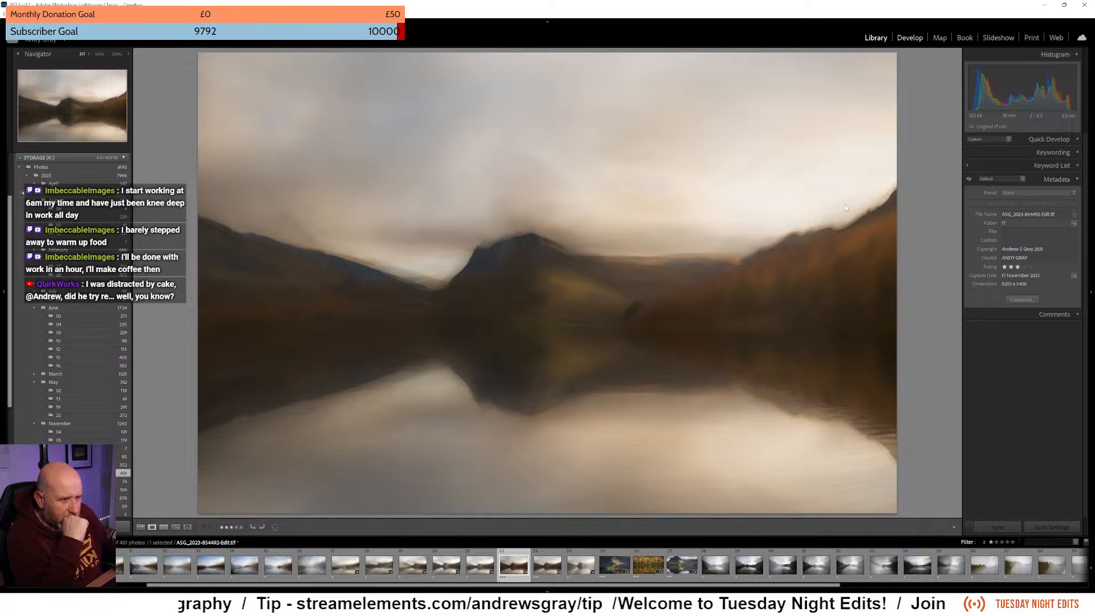
Open the photo for developing and set Texture to +19, Clarity to +10 and Dehaze to +10.
key(d)
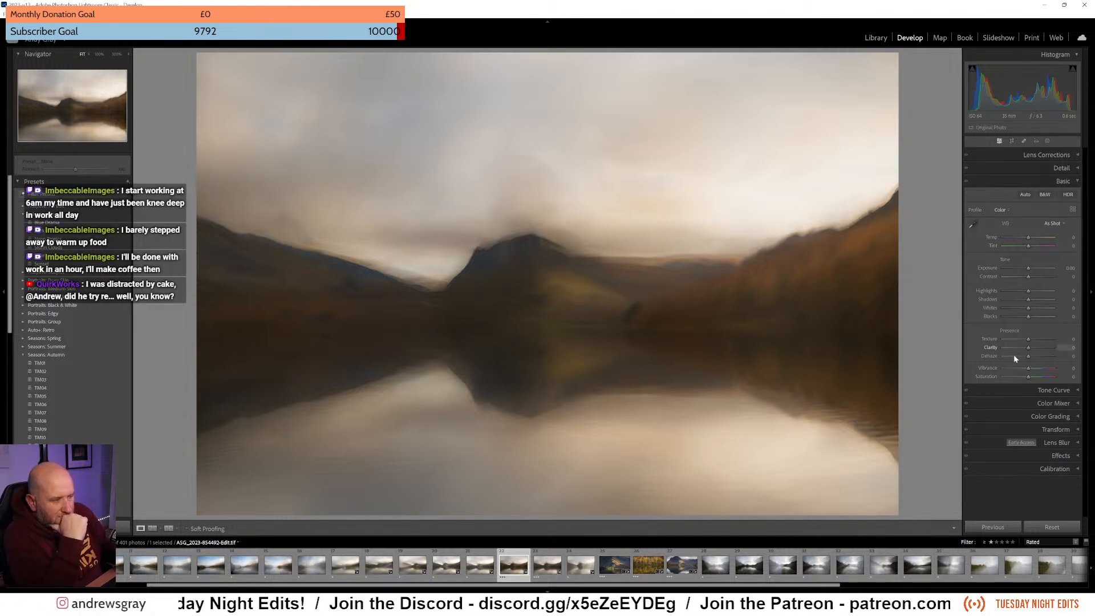
drag(1033, 341, 1034, 344)
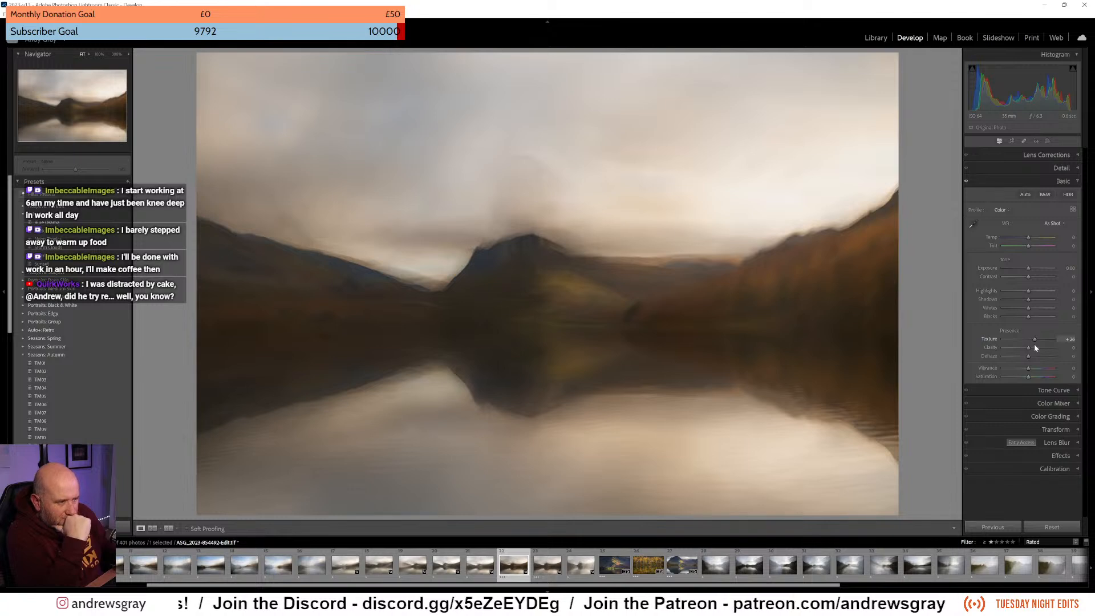
click(1032, 346)
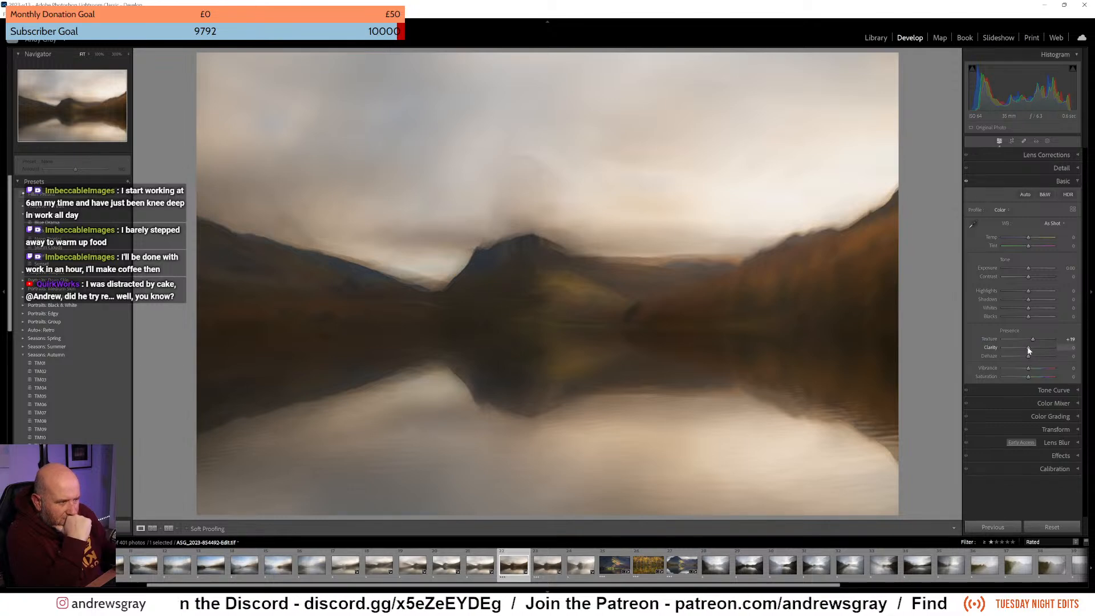
drag(1031, 349, 1034, 357)
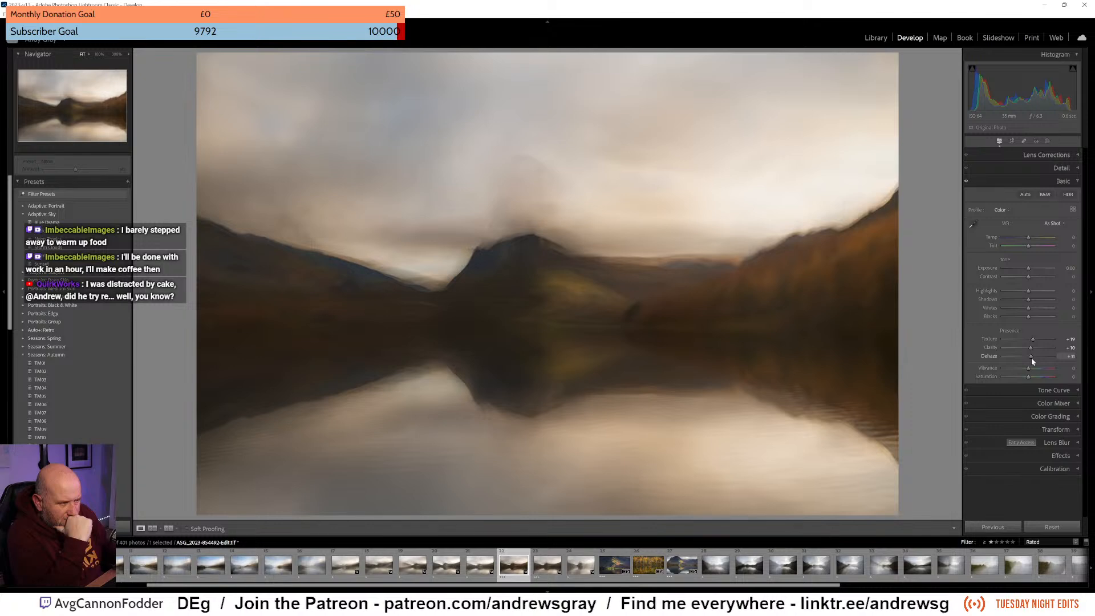
drag(1031, 357, 1030, 357)
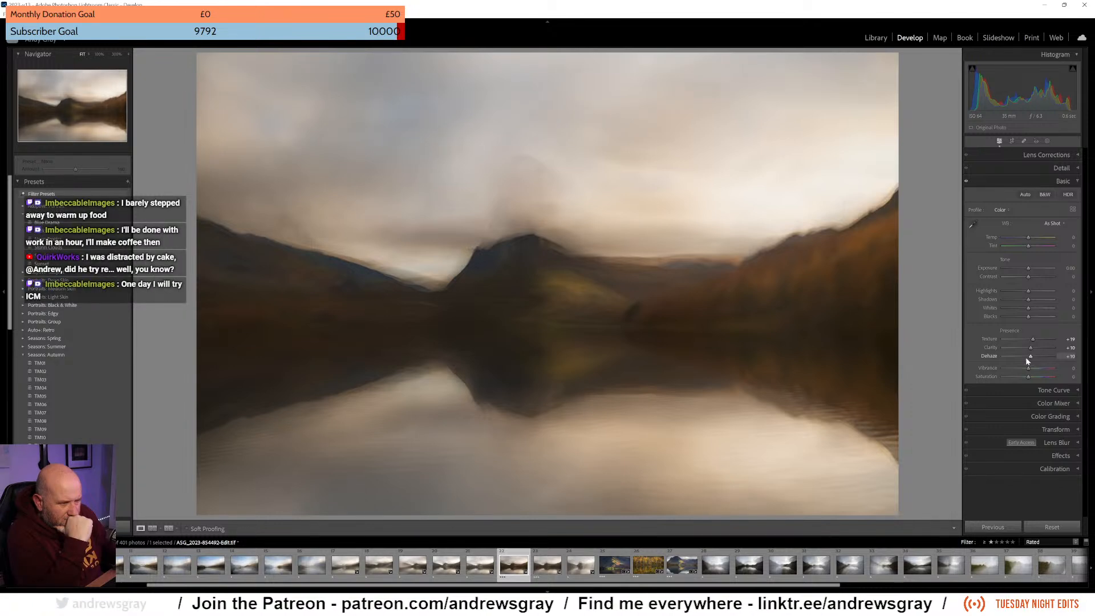
Examine the mountain, both hillsides and the dark shoreline at 100% to check the added texture and clarity.
click(637, 308)
drag(607, 330, 728, 339)
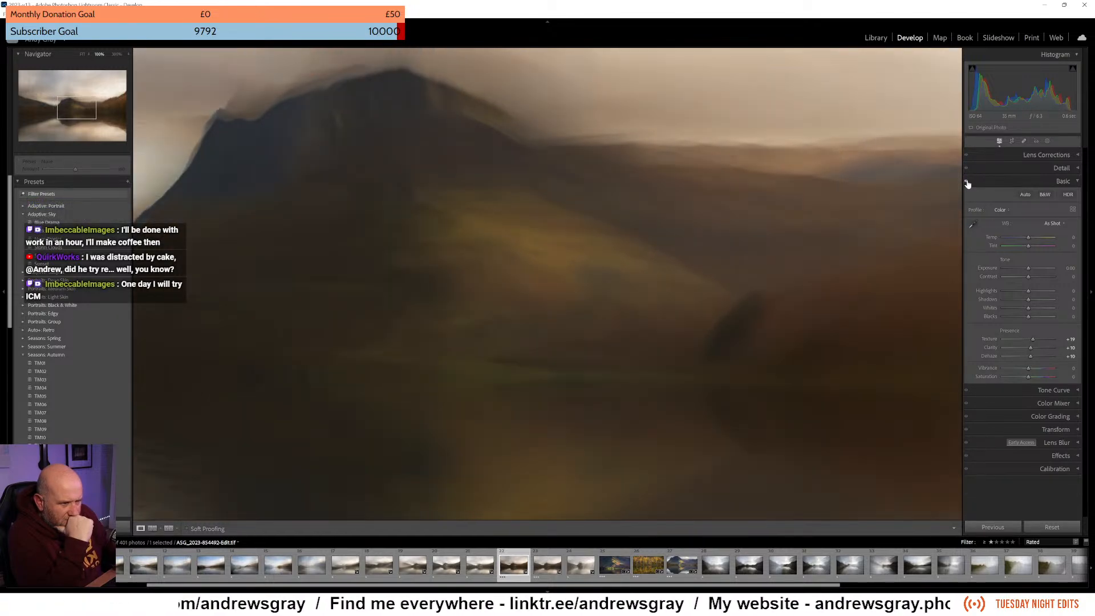
click(669, 304)
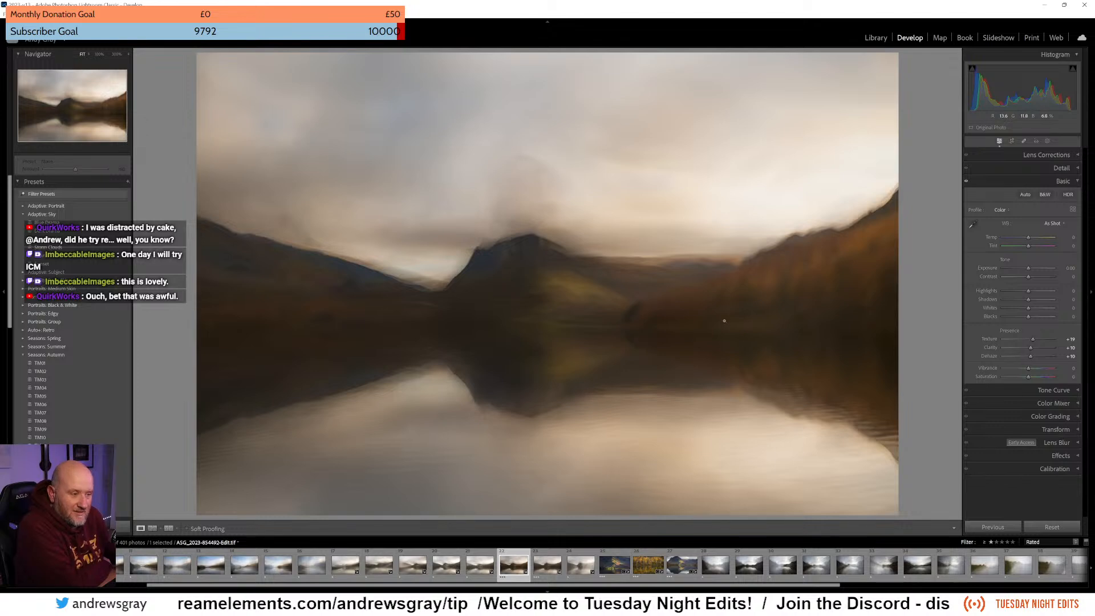
drag(757, 299, 674, 117)
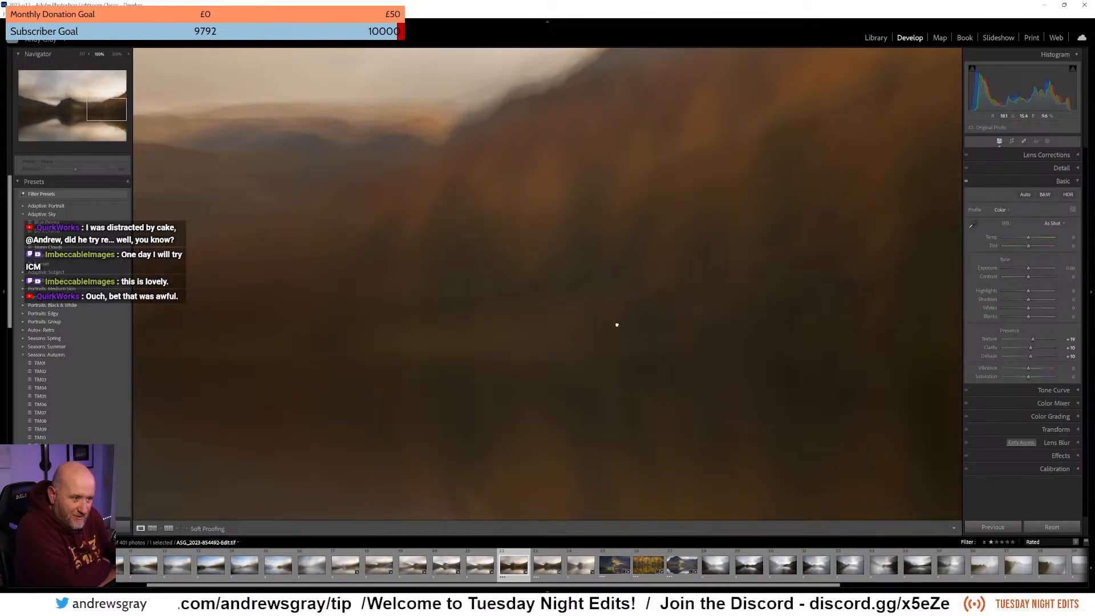
drag(616, 322, 636, 228)
drag(557, 346, 819, 351)
drag(444, 257, 689, 268)
drag(411, 277, 422, 310)
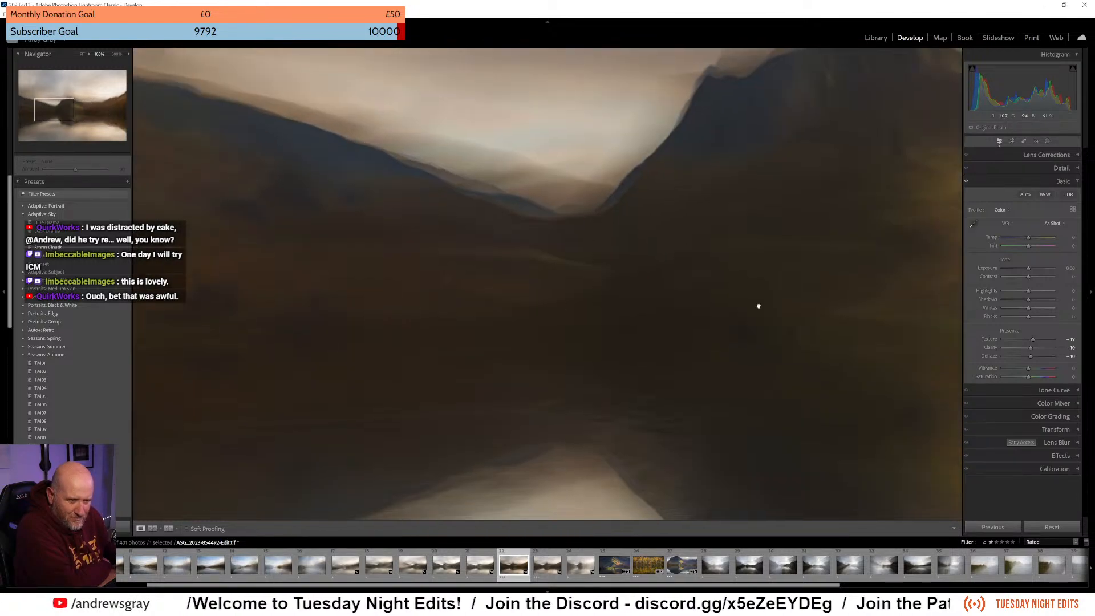
drag(753, 306, 239, 269)
click(452, 350)
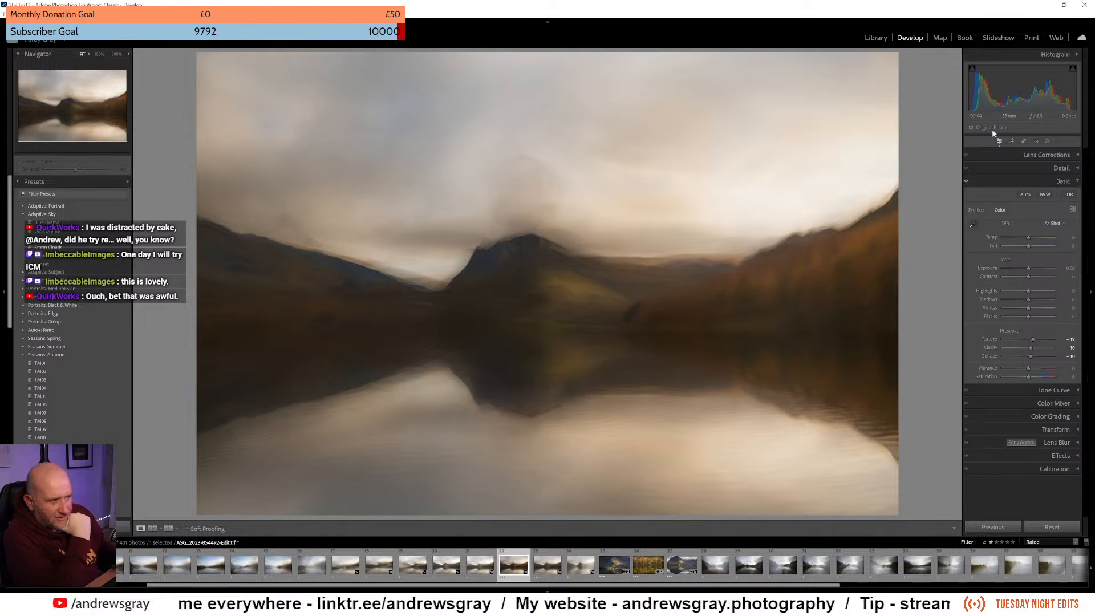
Crop the photo to a 2 x 3 aspect ratio and shift the image slightly sideways within the frame.
click(1010, 141)
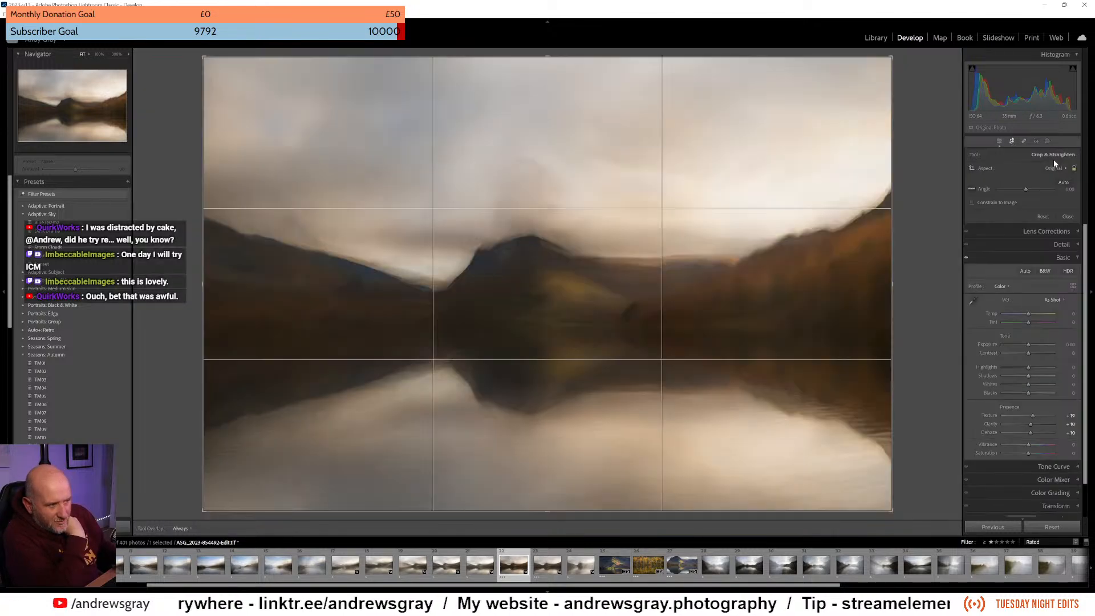
click(1054, 168)
click(1032, 251)
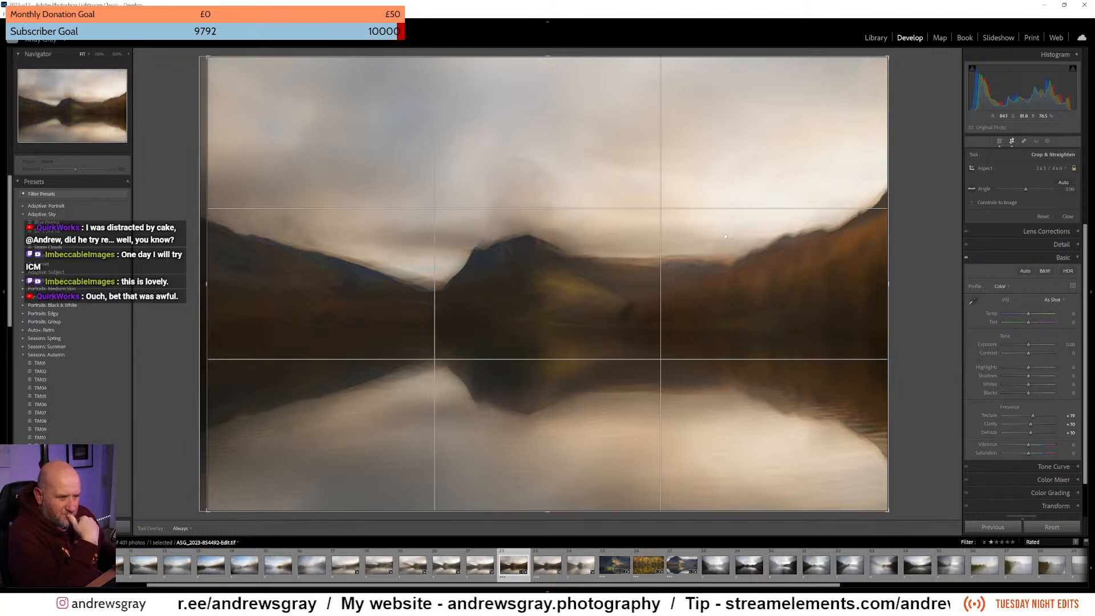
drag(725, 236, 738, 240)
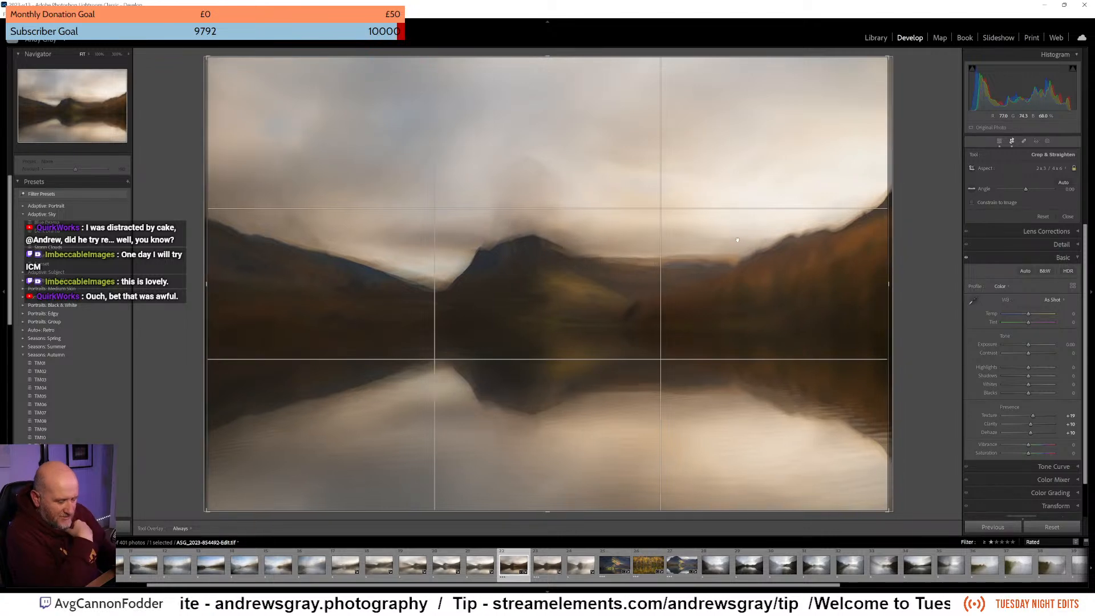
double_click(737, 240)
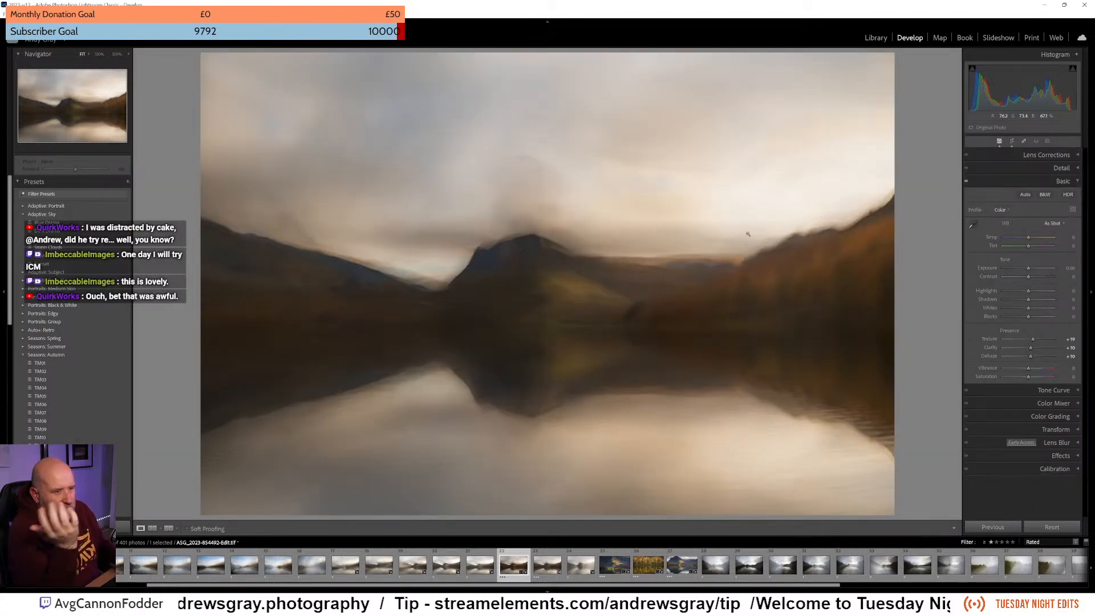
Create a virtual copy of the photo and set its crop aspect ratio to 1 x 1.
right_click(566, 307)
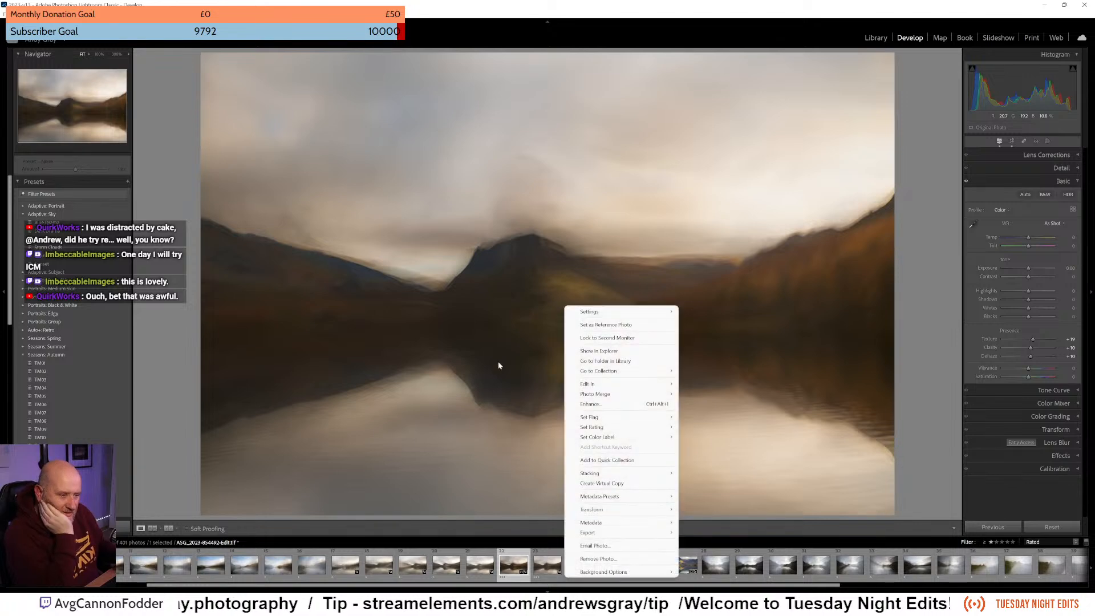
click(631, 483)
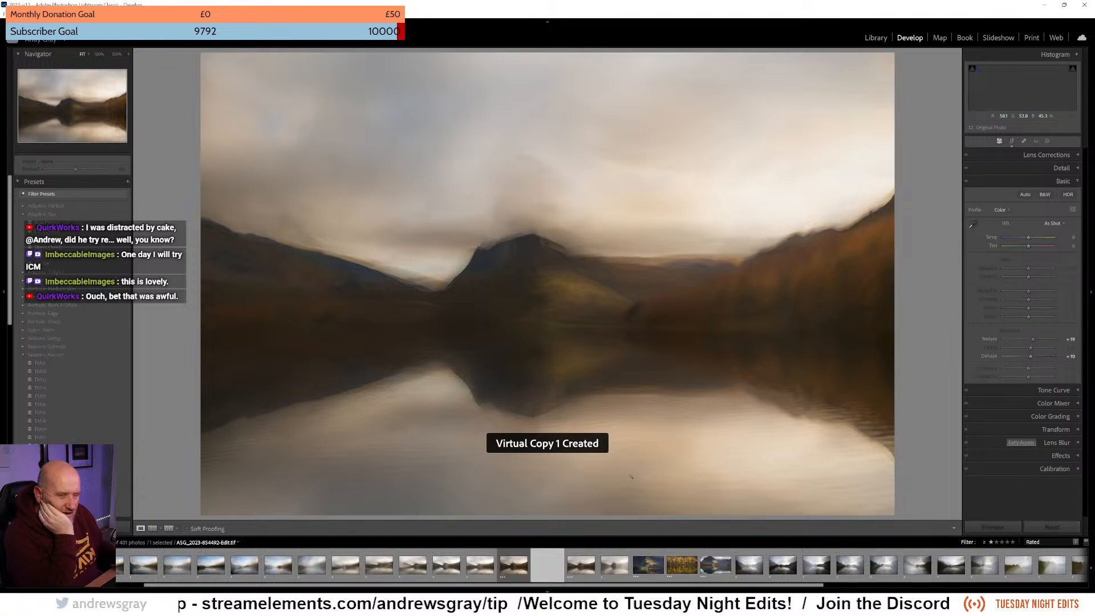
click(1011, 146)
click(1049, 169)
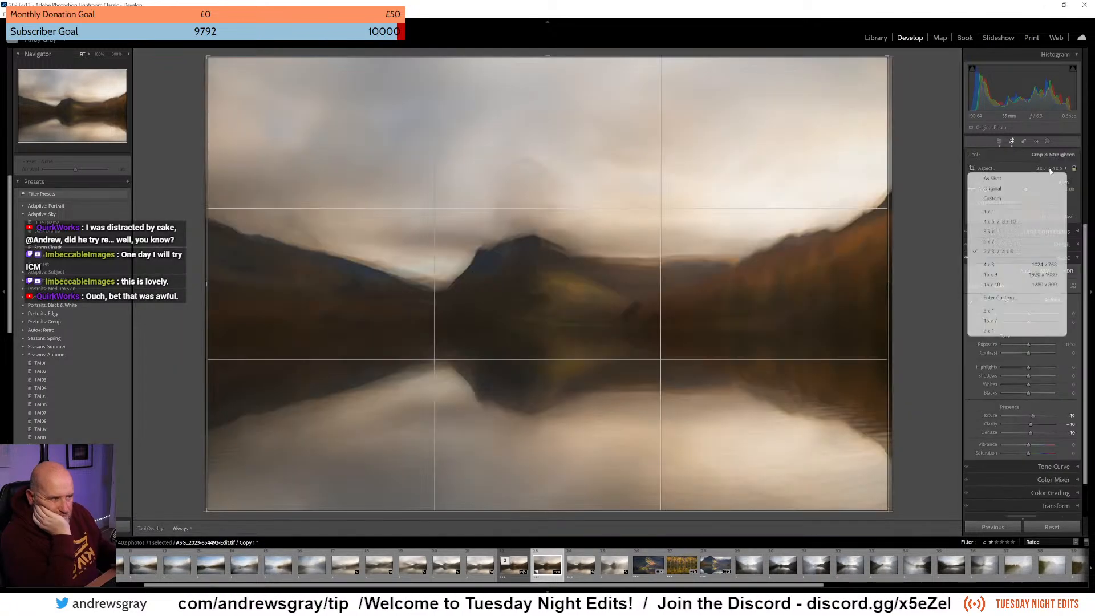
click(1007, 211)
Tighten and position the square crop around the mountain, its reflection and part of the orange hillside, and apply it.
drag(718, 306, 673, 275)
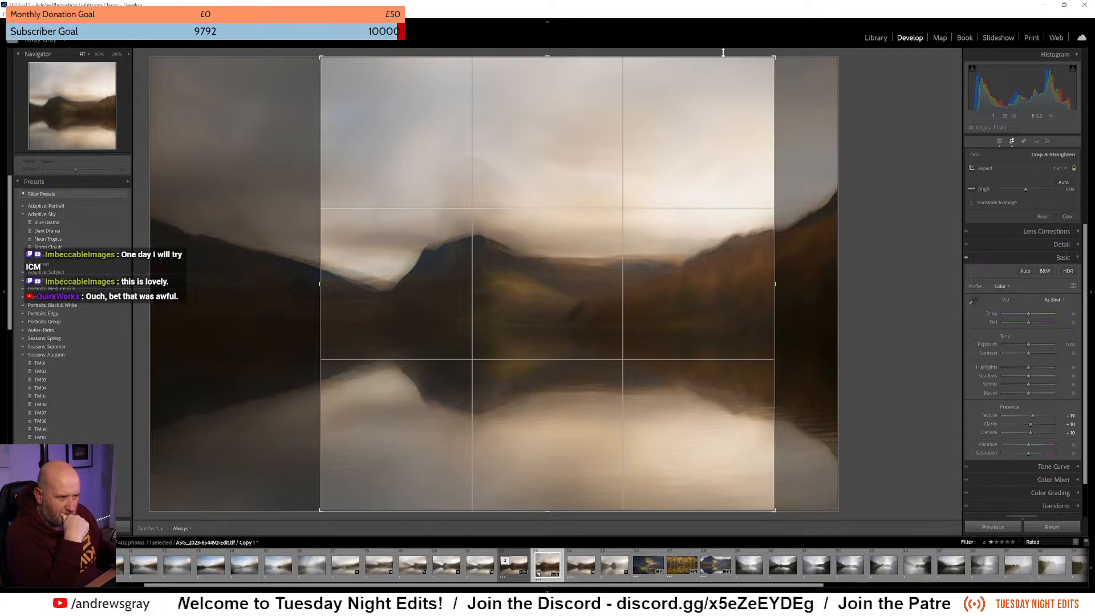
drag(548, 77, 547, 95)
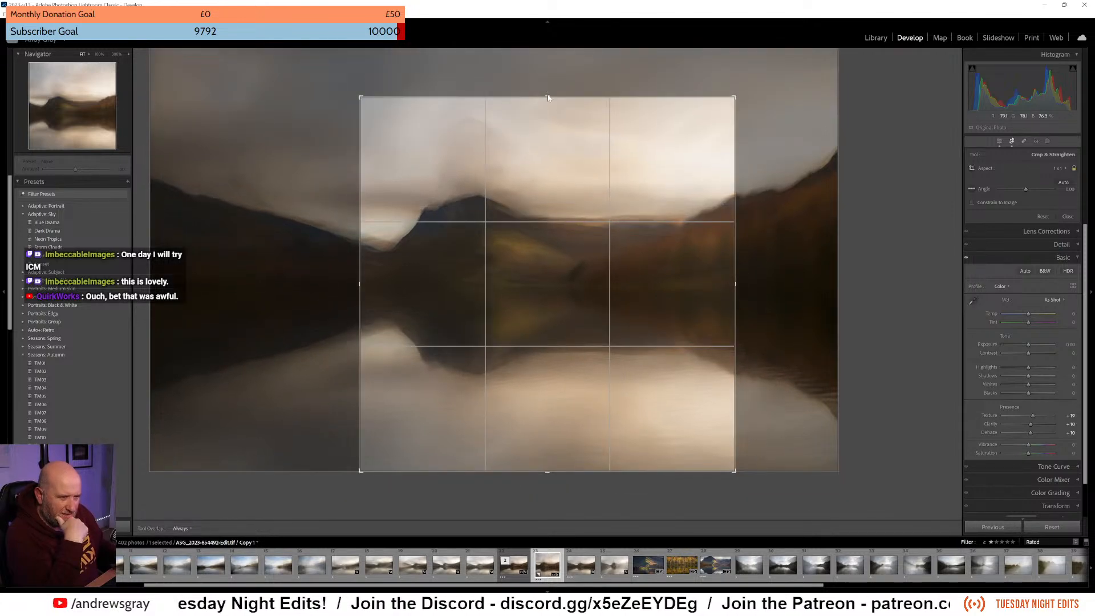
drag(638, 284, 679, 275)
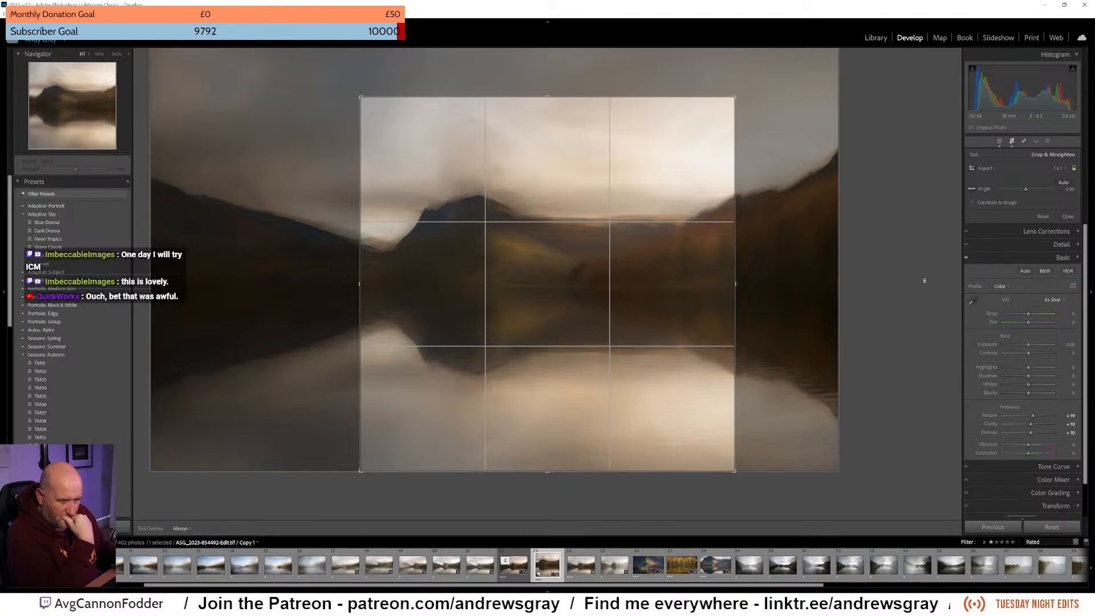
key(Return)
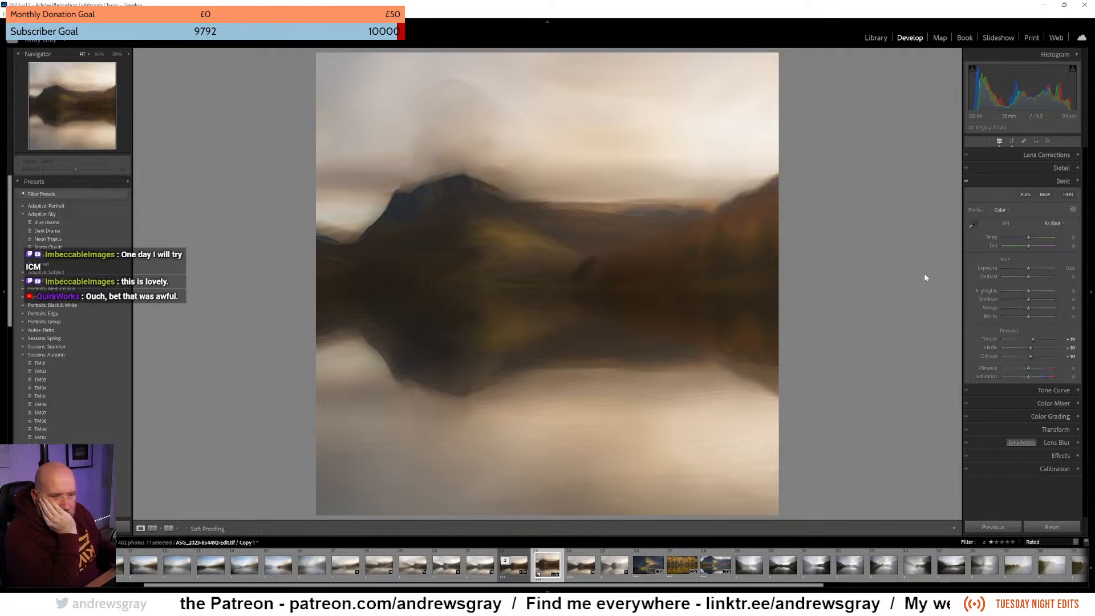
right_click(493, 280)
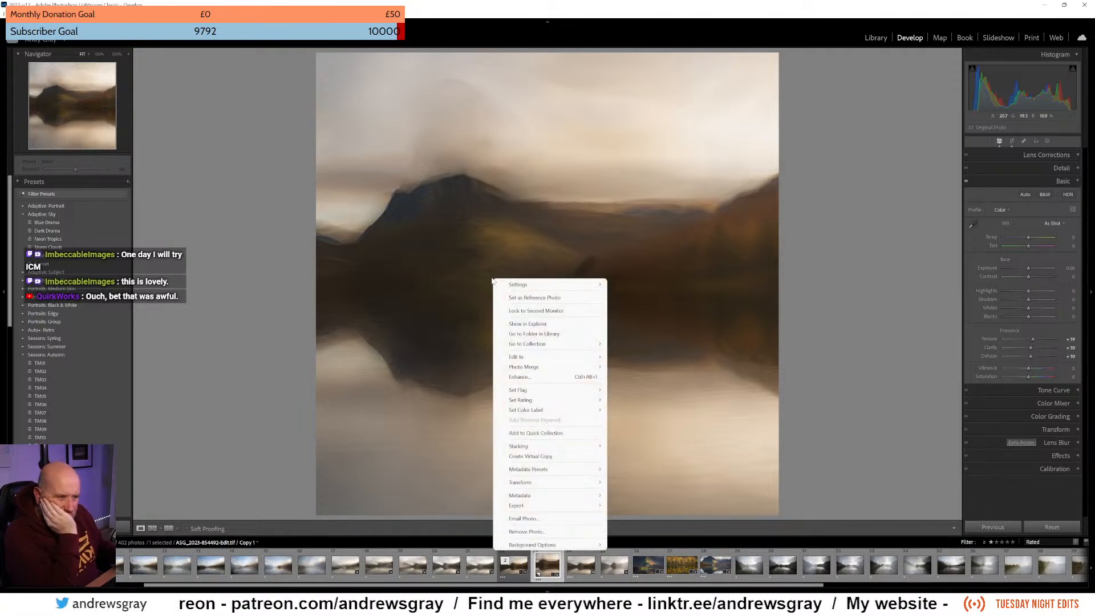
click(608, 116)
click(605, 249)
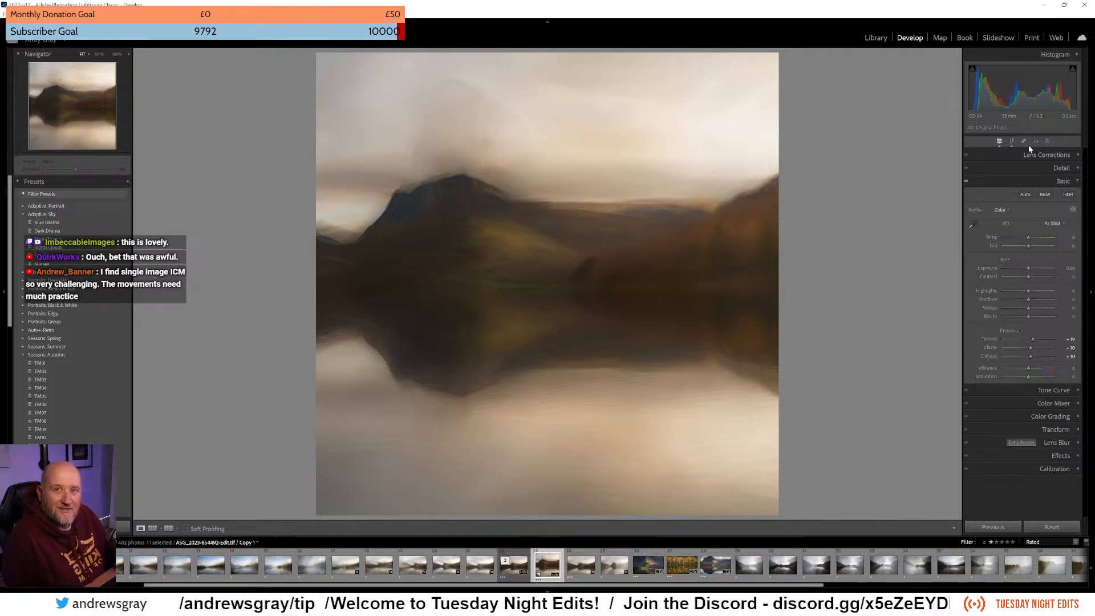
Add a radial gradient mask over the orange hillside and its reflection, centred just outside the photo's edge.
click(1047, 141)
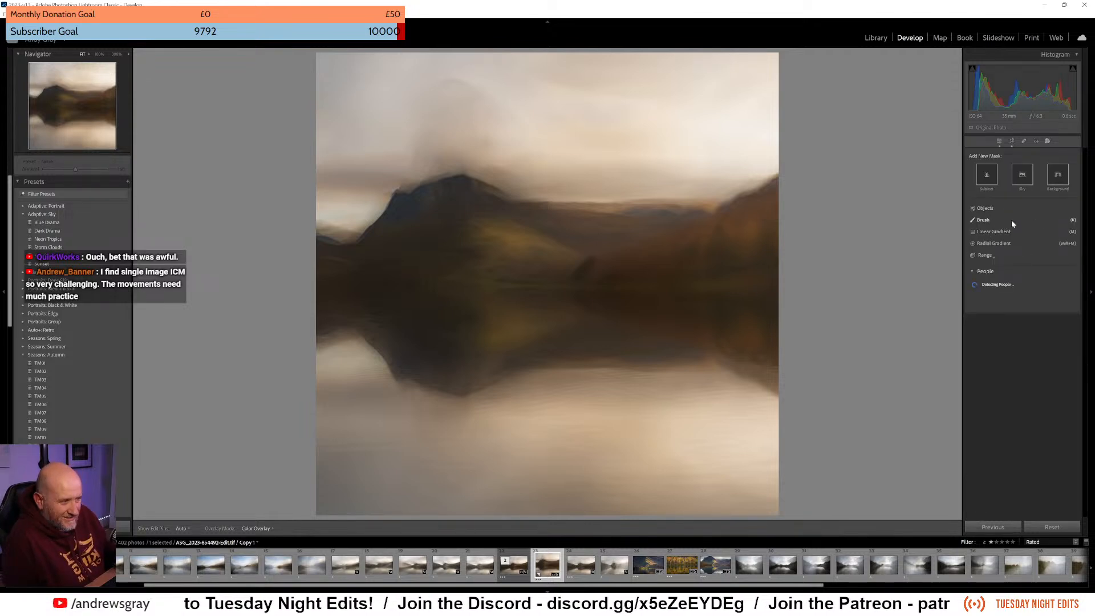
click(997, 244)
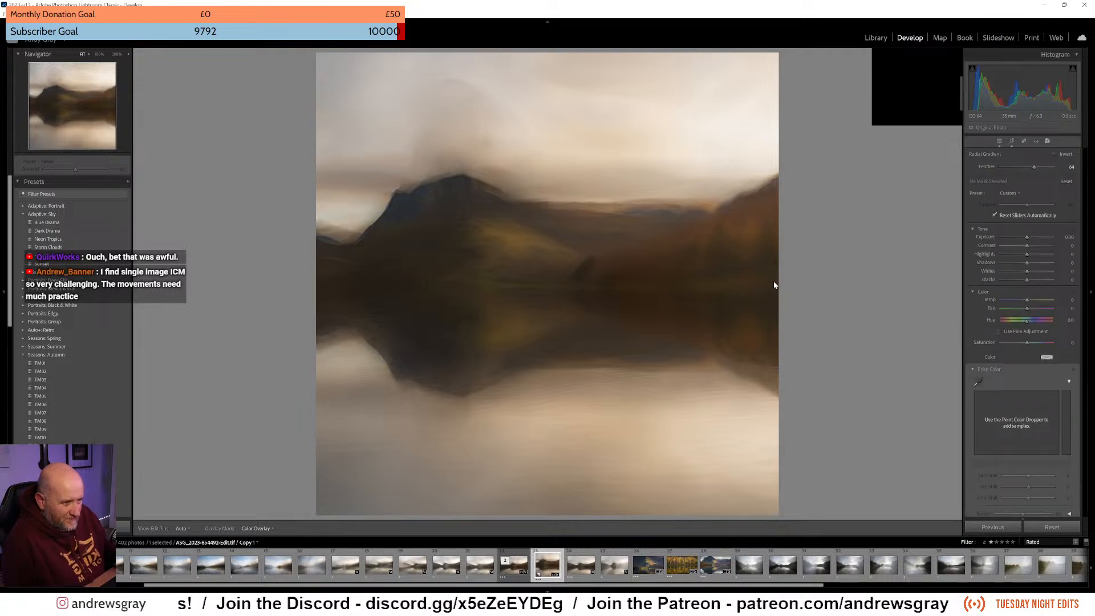
drag(606, 288, 506, 381)
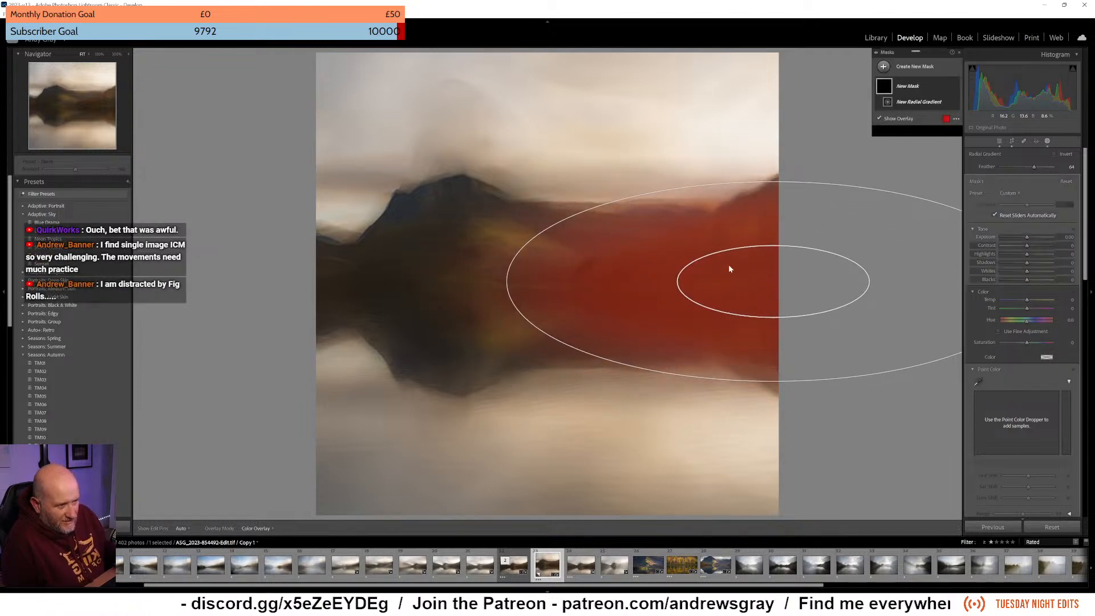
drag(772, 282, 830, 282)
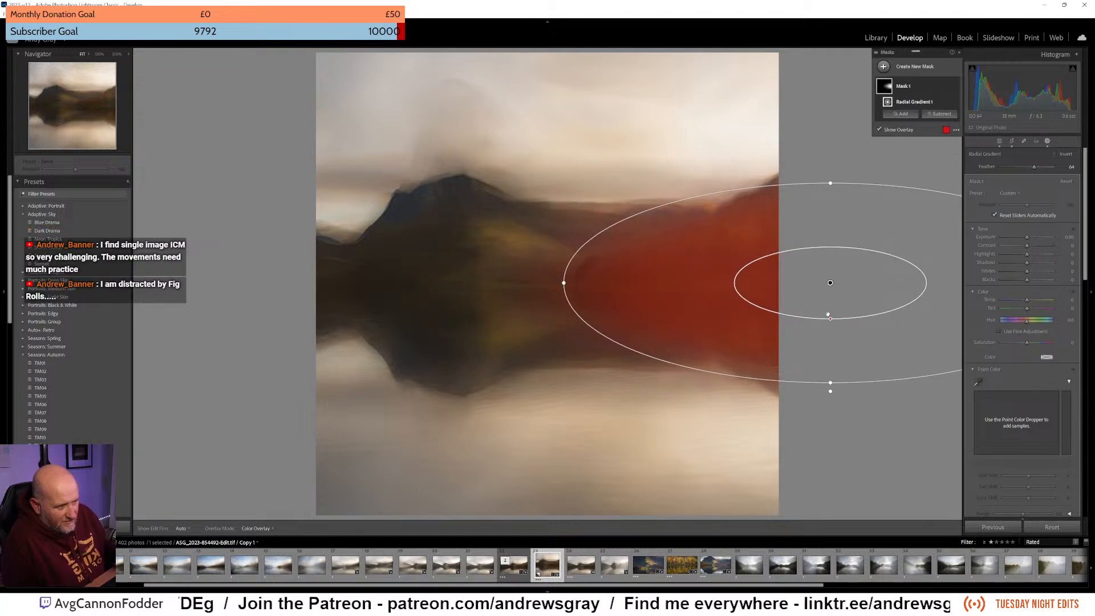
mouse_move(827, 314)
mouse_down()
mouse_move(830, 329)
mouse_move(843, 288)
mouse_move(835, 317)
mouse_up()
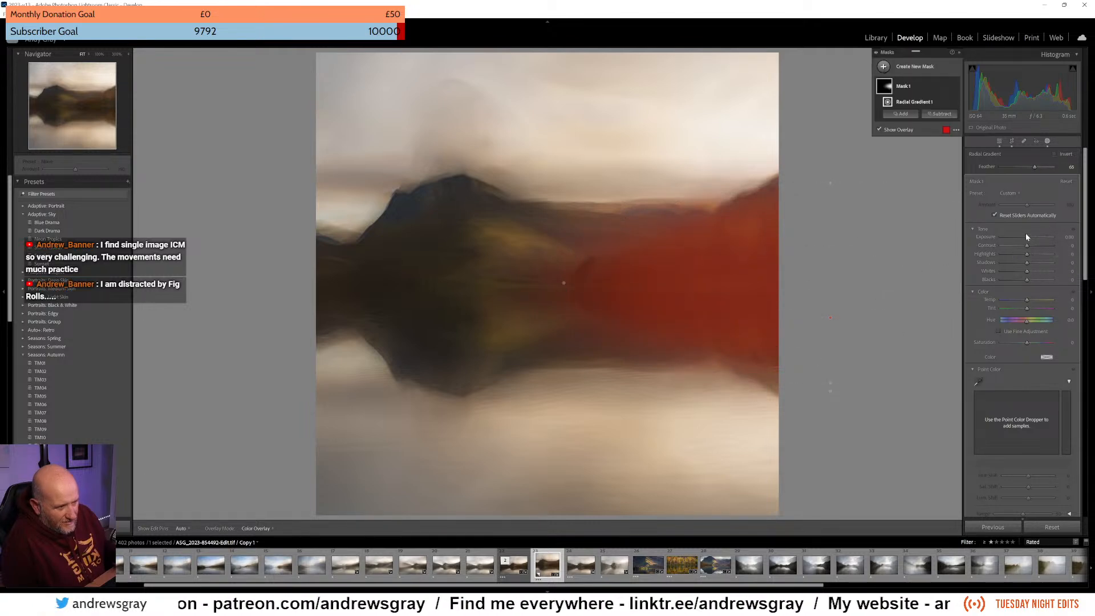
Set the hillside mask's exposure to 0.52 and contrast to 24, raise its saturation and shadows, and close masking.
drag(1027, 237, 1029, 238)
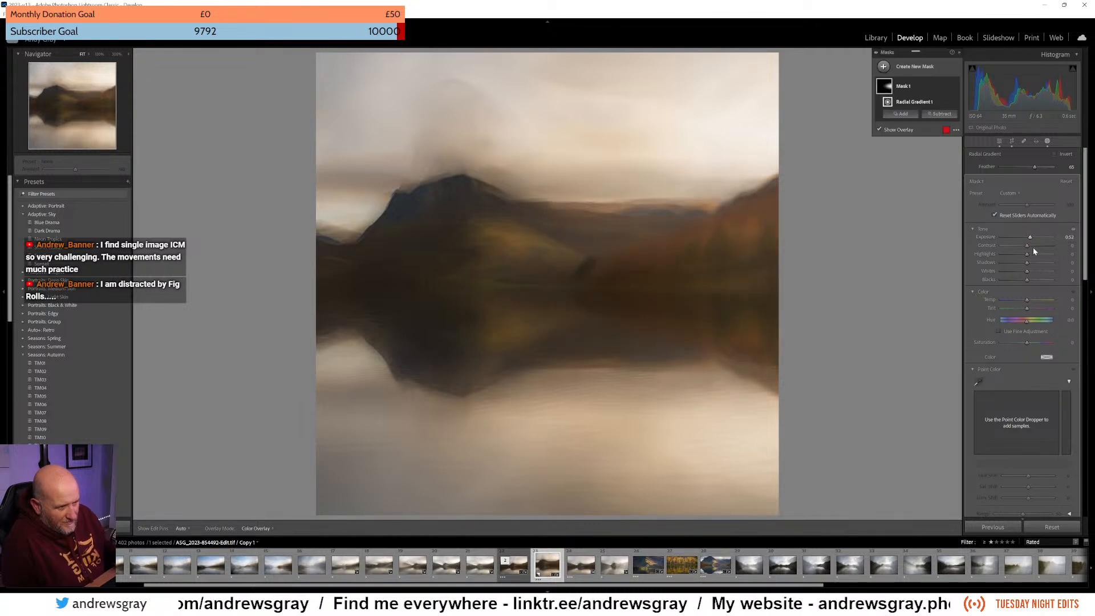
click(1032, 248)
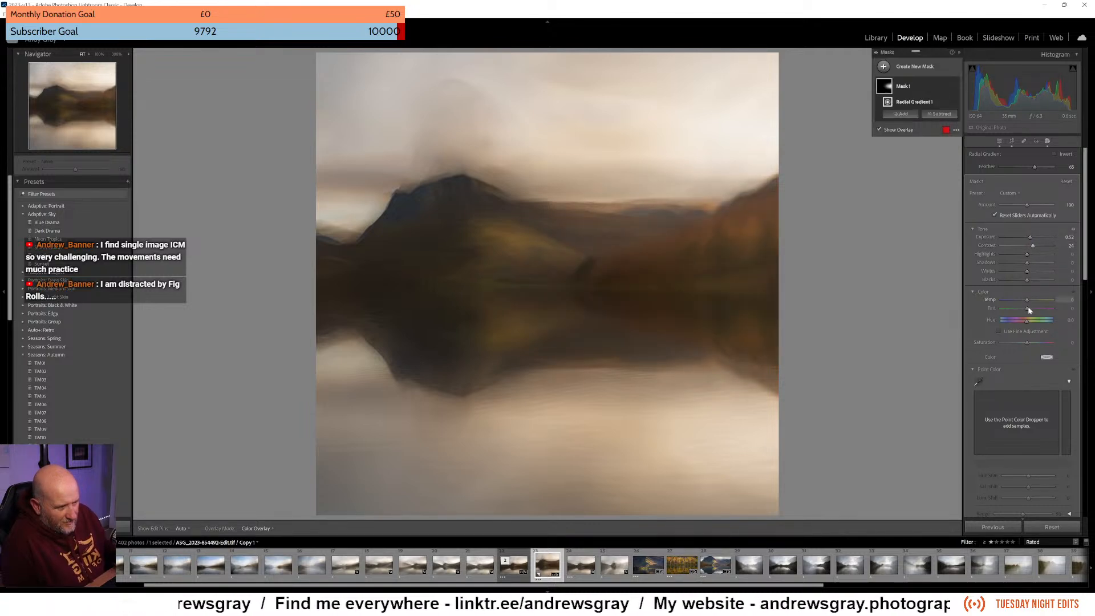
drag(1028, 341, 1034, 341)
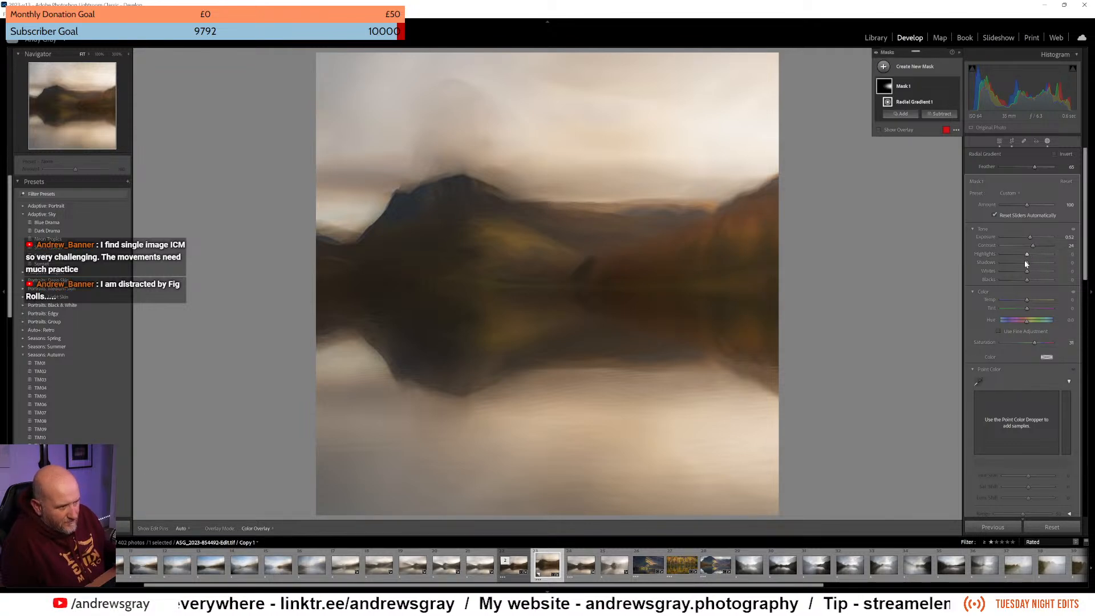
drag(1021, 262, 1032, 265)
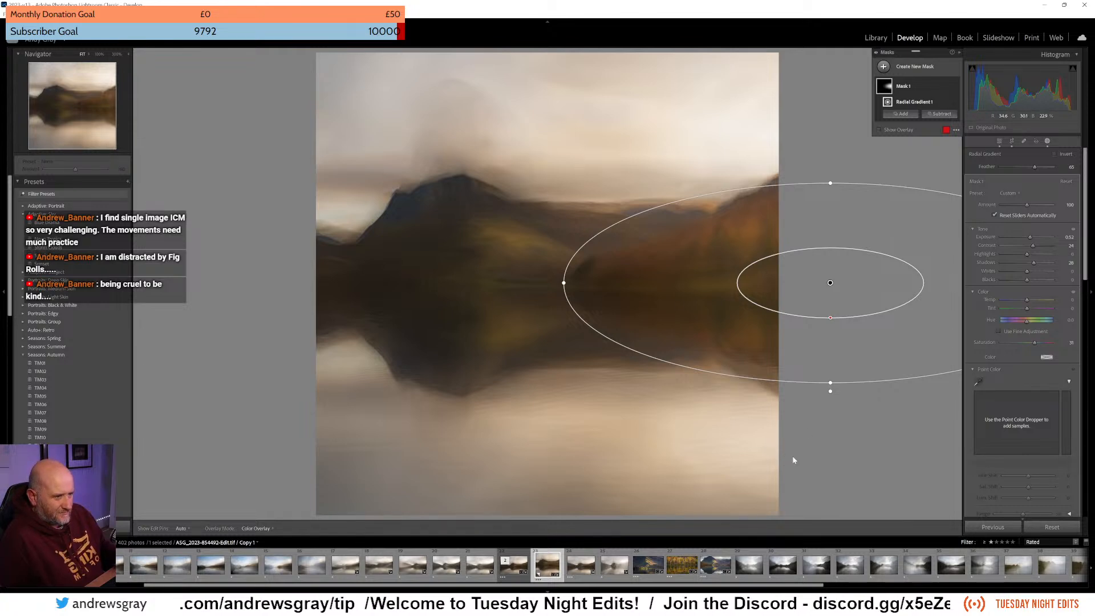
click(999, 141)
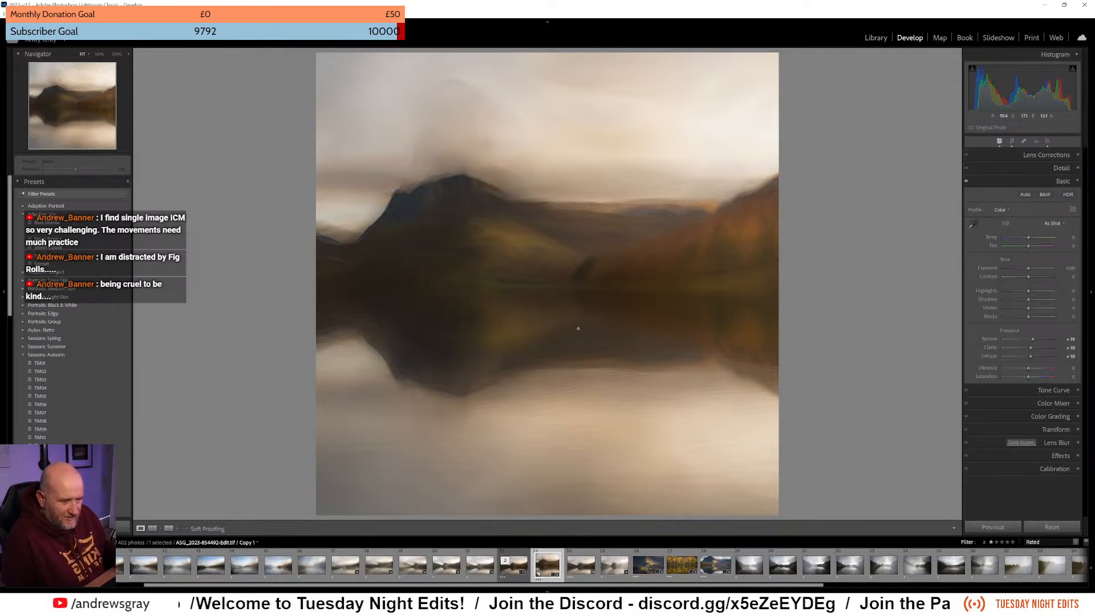
Create a virtual copy of the square photo and enlarge its crop to nearly full image height, with the mountain near the centre.
right_click(561, 288)
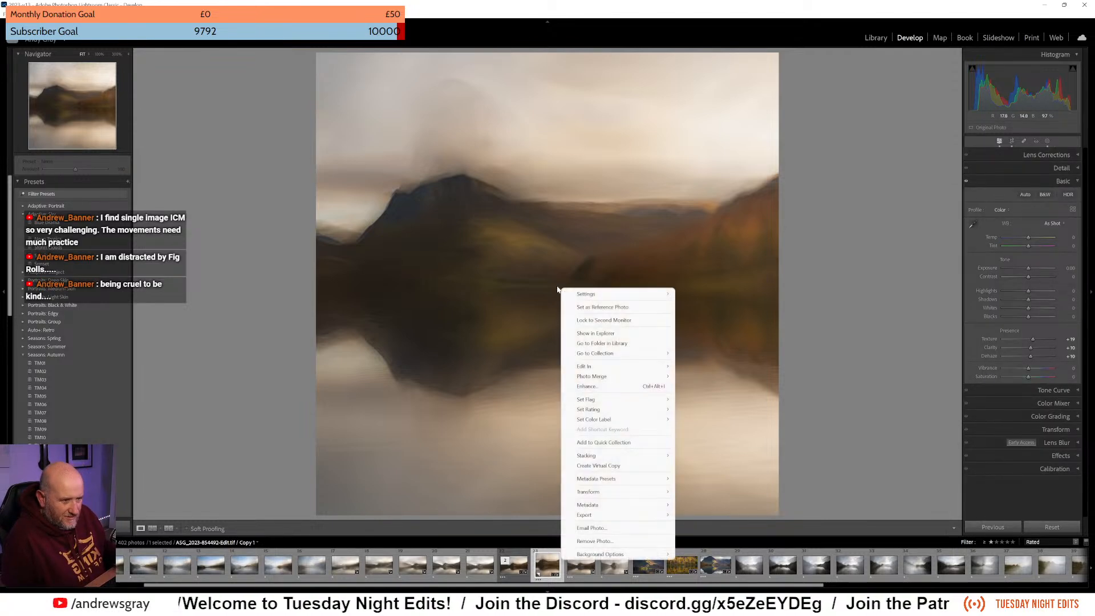
click(627, 466)
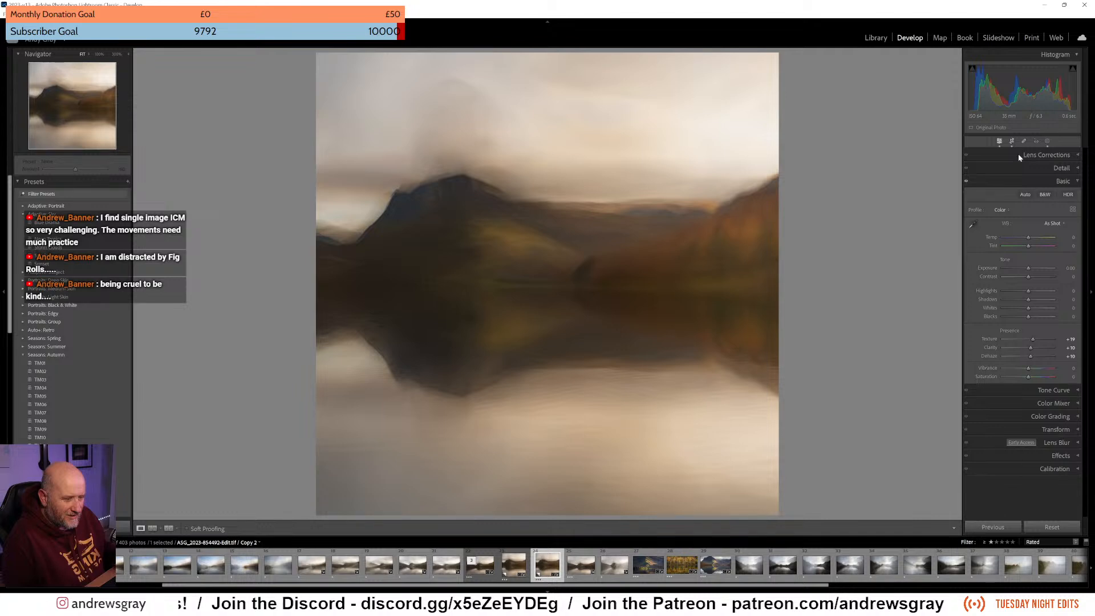
key(r)
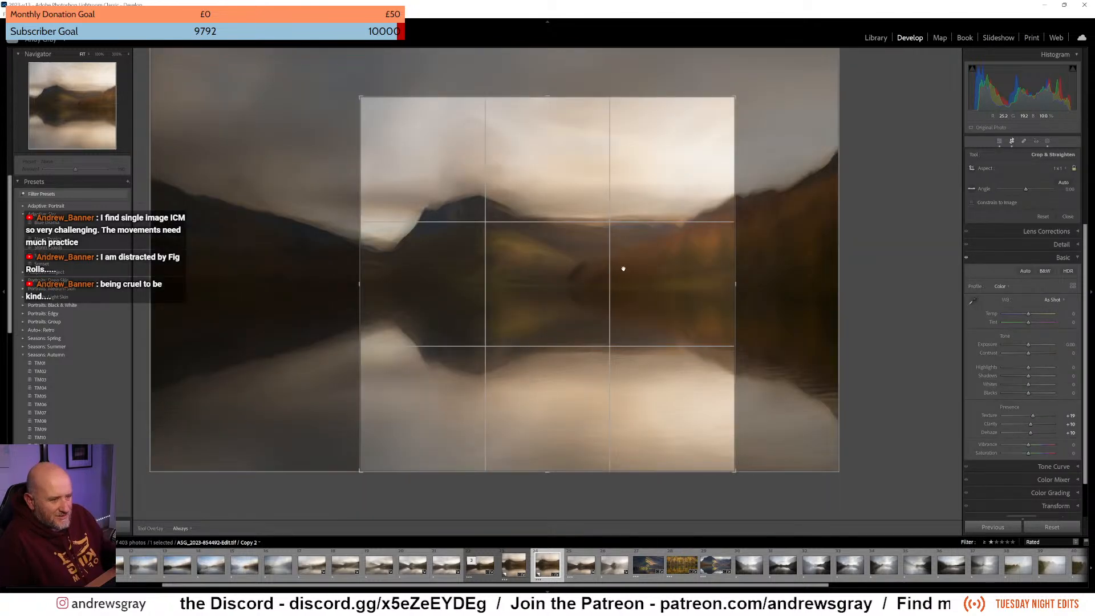
drag(635, 270, 685, 271)
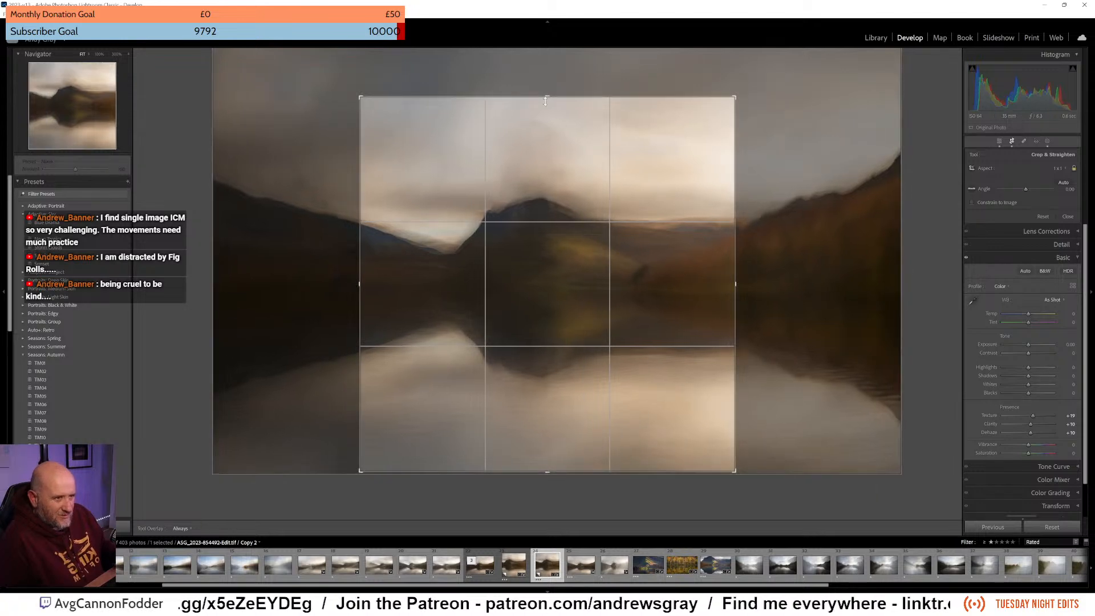
drag(548, 97, 559, 31)
drag(609, 223, 581, 216)
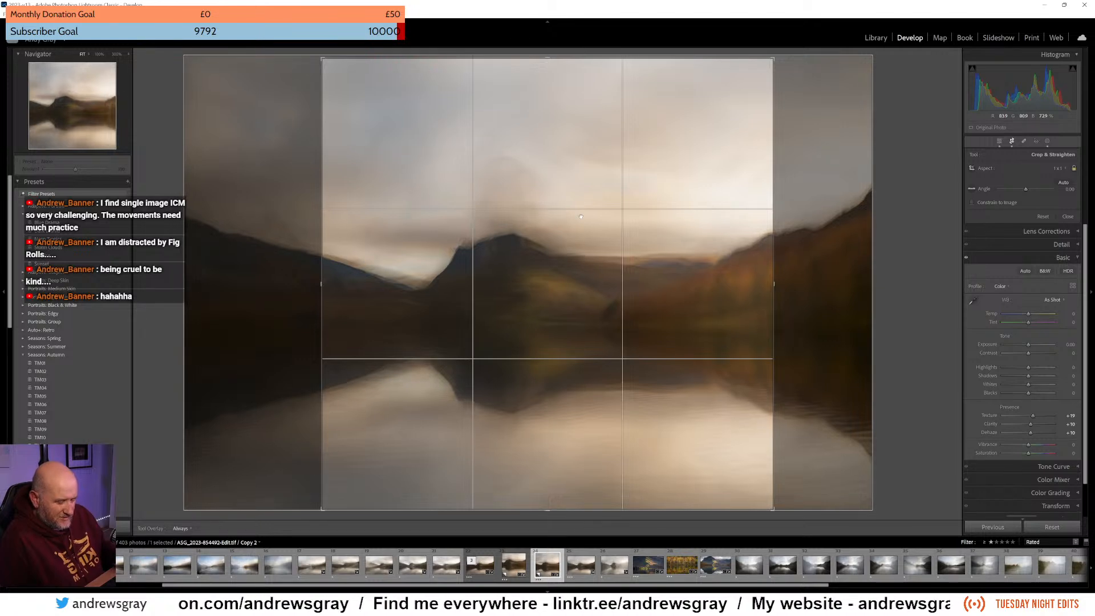
key(Return)
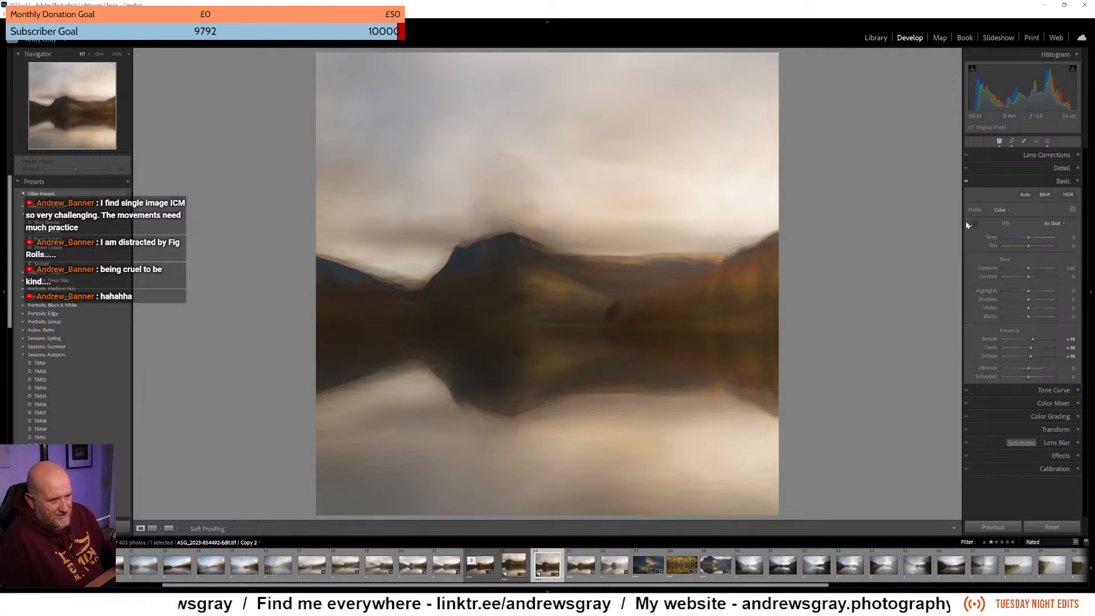
Shift the hillside's radial mask slightly, flatten it into a narrower ellipse, and set its exposure to 0.88.
click(1048, 142)
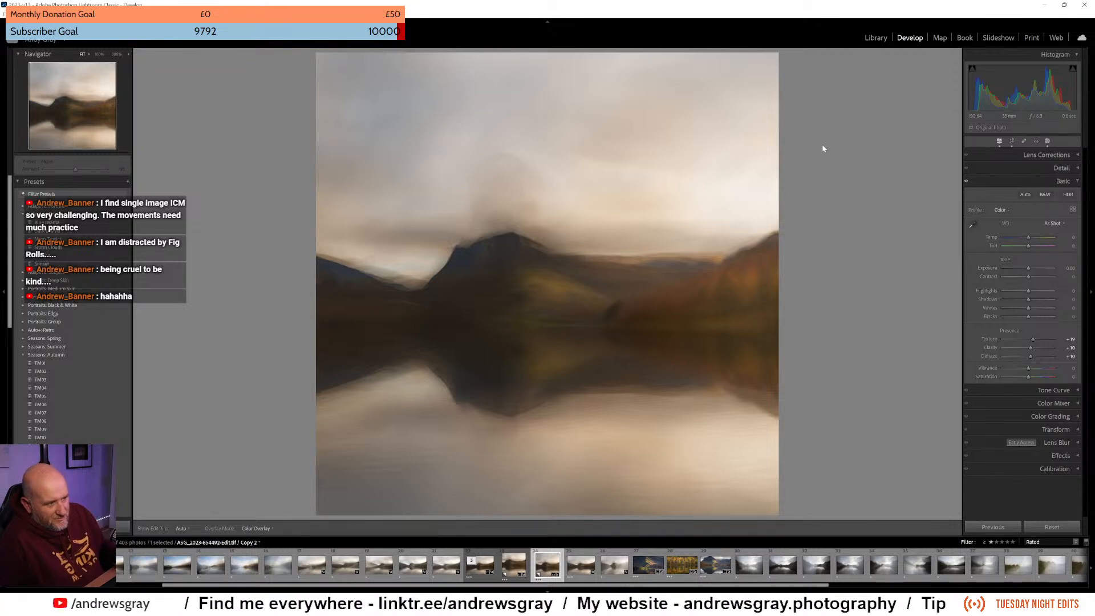
click(774, 324)
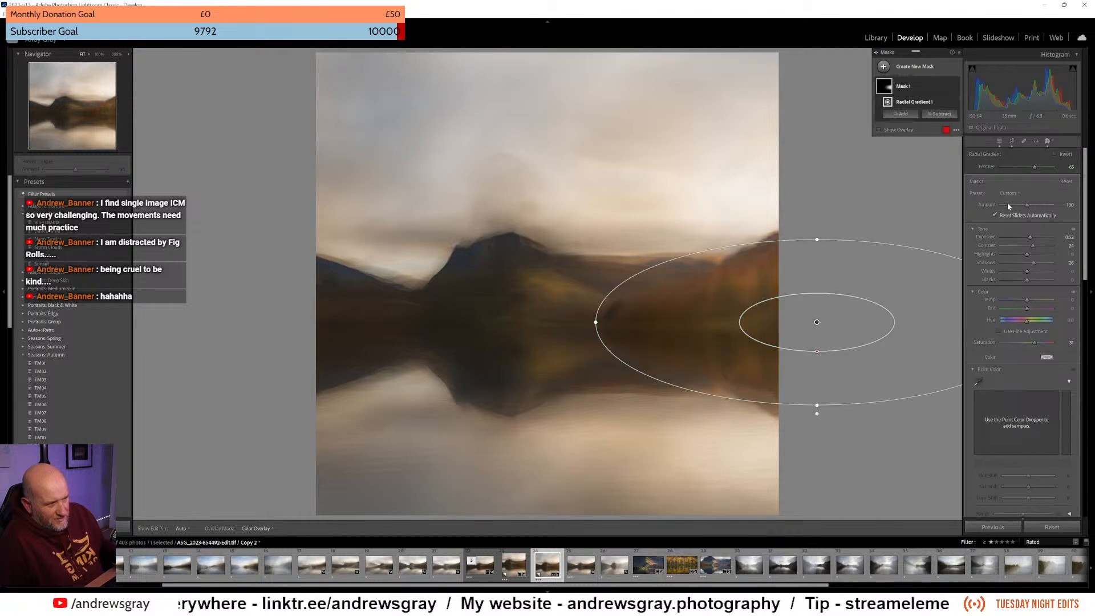
drag(1031, 239, 1027, 237)
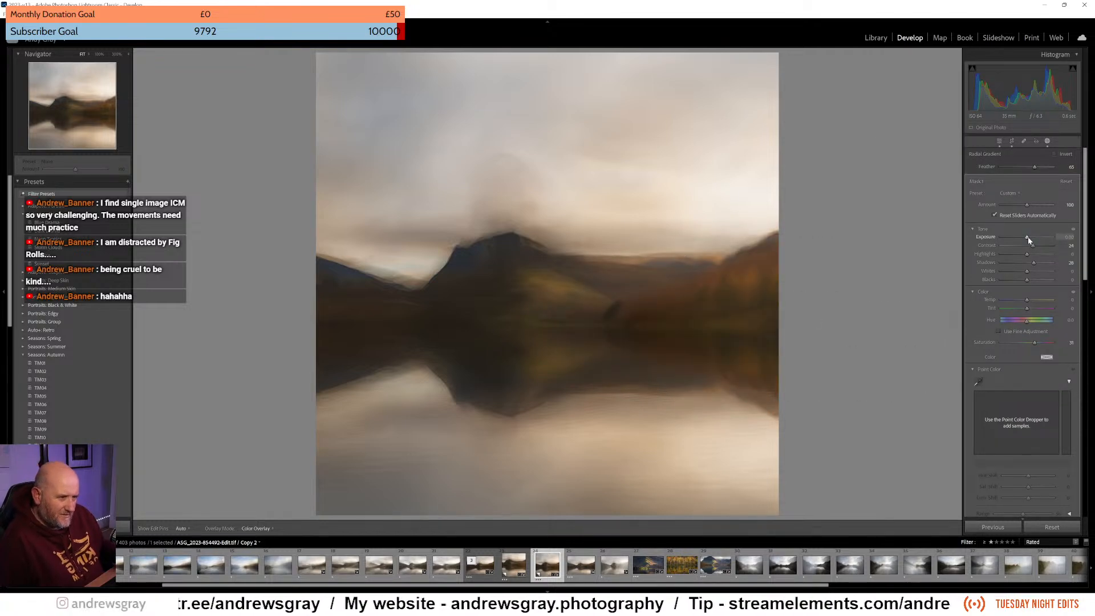
mouse_move(814, 322)
mouse_down()
mouse_move(813, 361)
mouse_move(821, 304)
mouse_move(822, 329)
mouse_up()
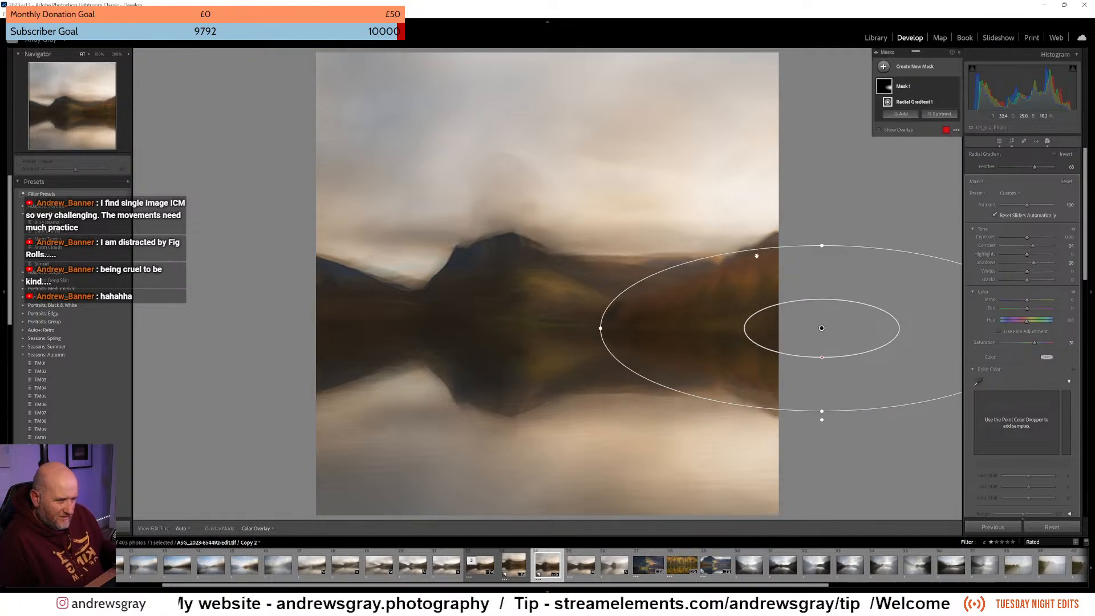
drag(821, 245, 825, 281)
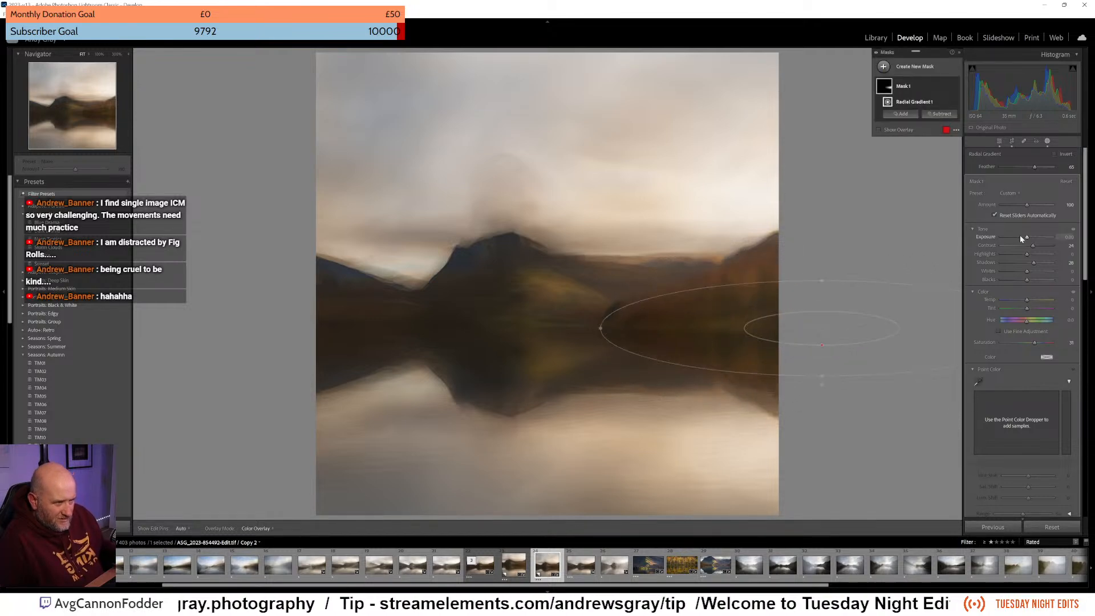
drag(1027, 237, 1033, 236)
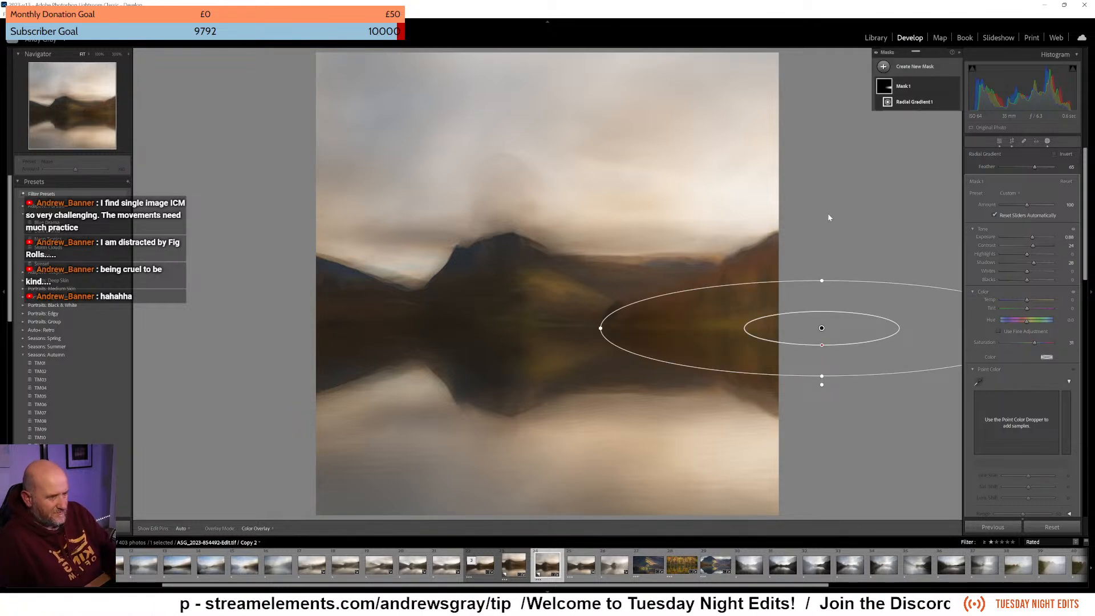
click(998, 143)
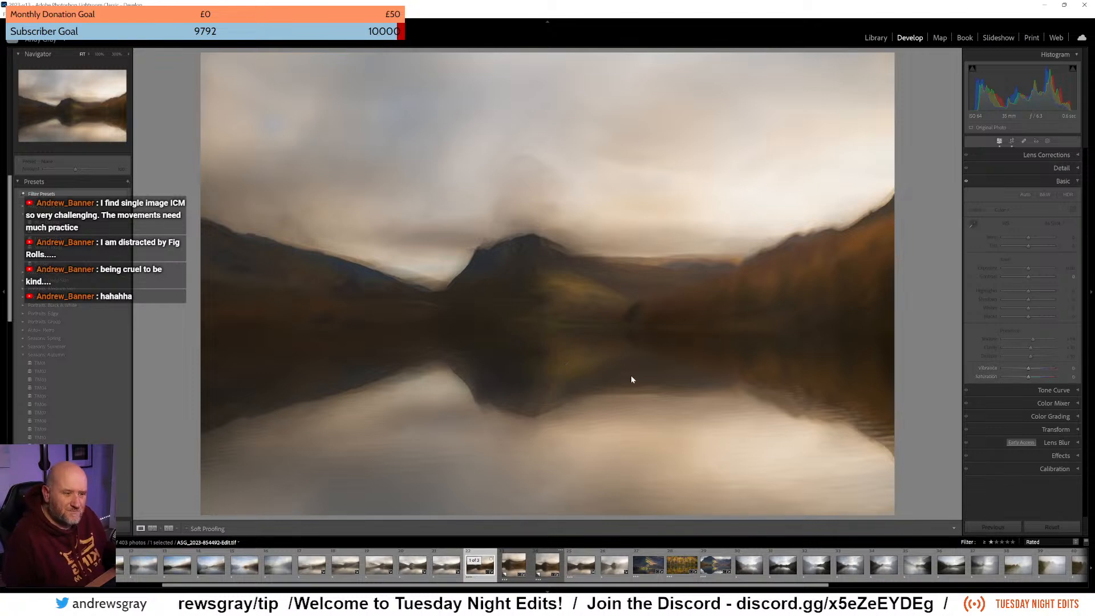
Create a virtual copy of the original 2 x 3 photo and set its crop aspect ratio to 16 x 9.
right_click(554, 298)
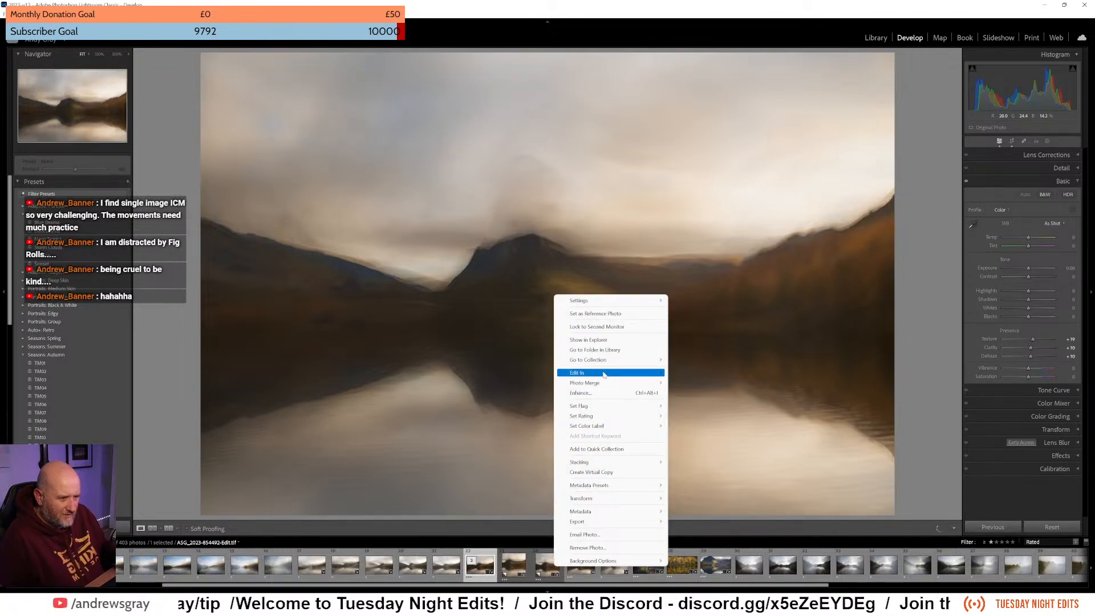
mouse_move(605, 375)
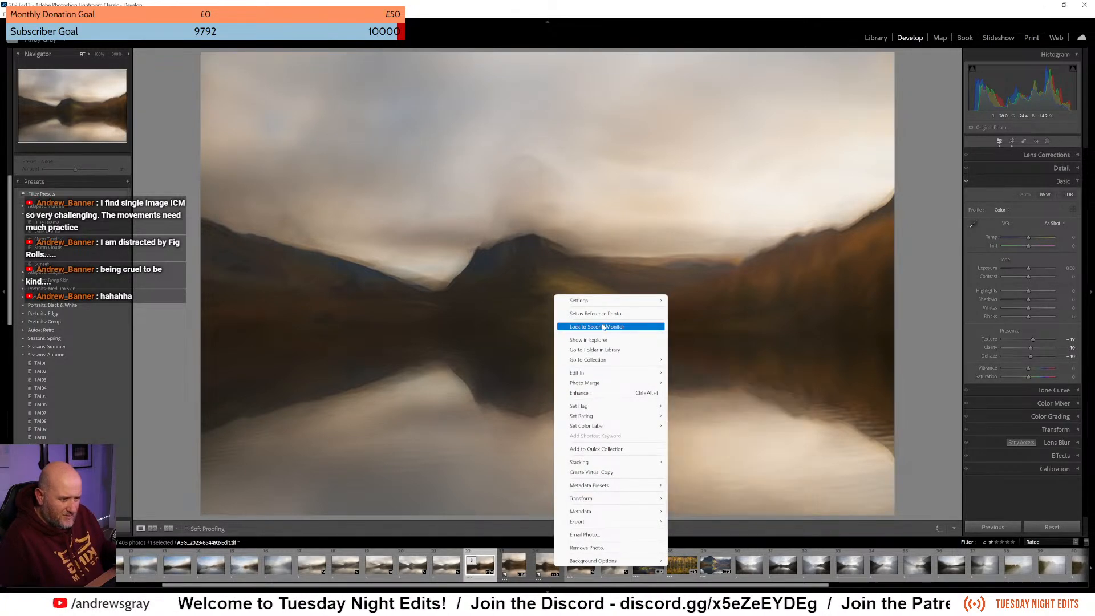
click(599, 472)
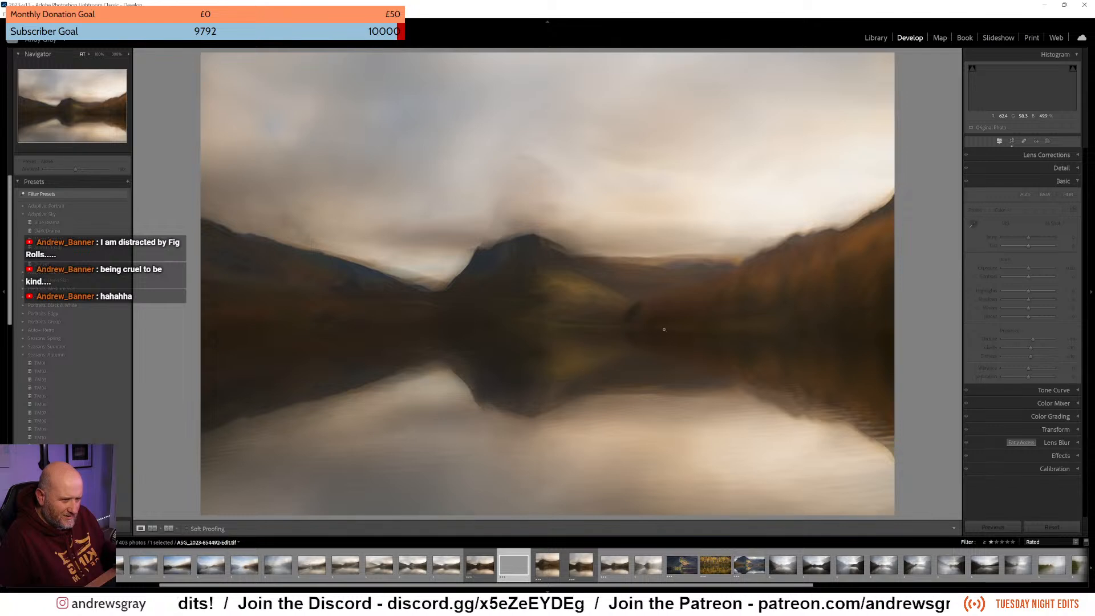
click(1012, 142)
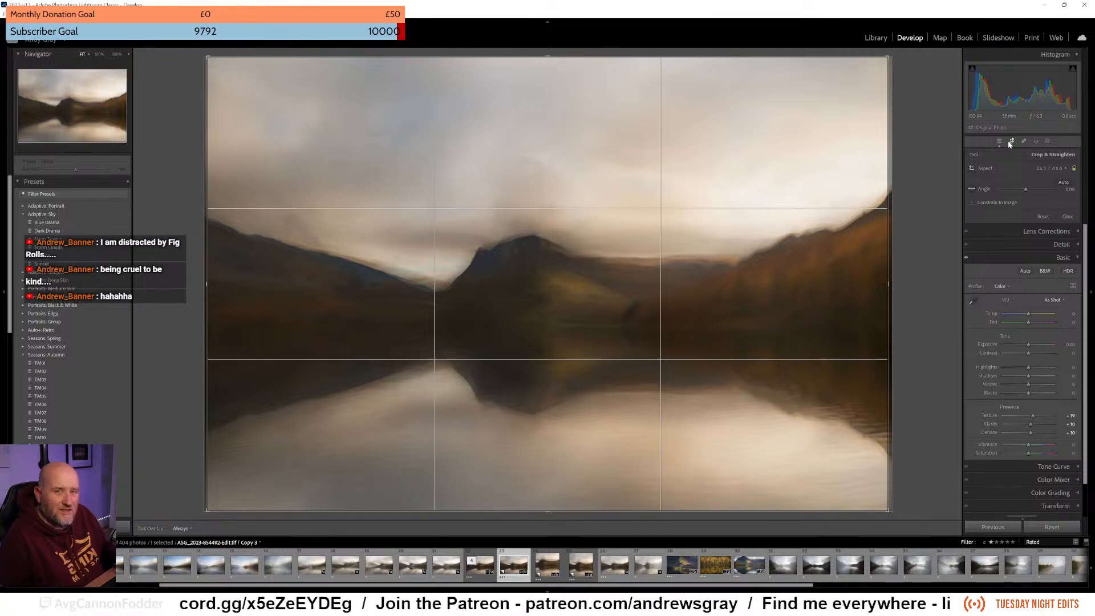
click(1054, 168)
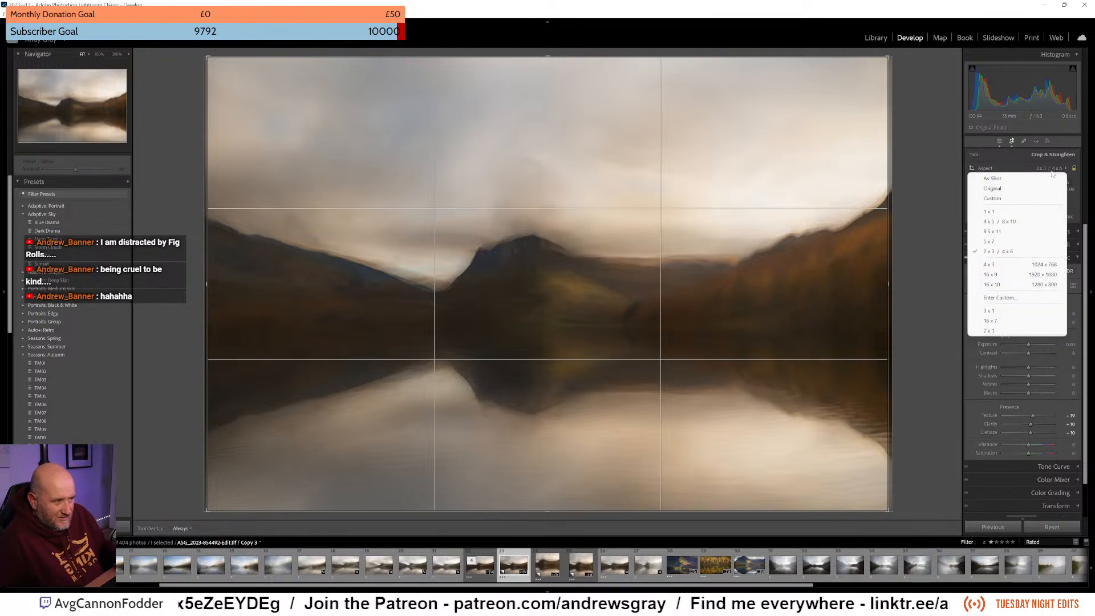
click(1020, 275)
Straighten the 16 x 9 crop to -1.06 degrees and reposition it to keep more sky above the mountain, trimming mostly the lake.
drag(759, 252, 760, 227)
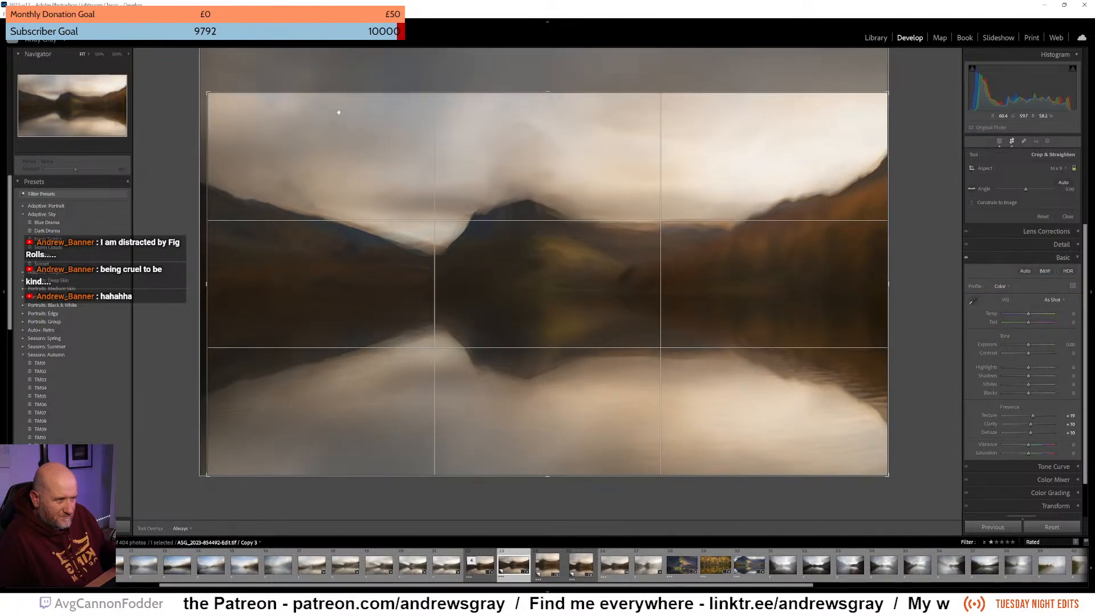
drag(206, 92, 179, 71)
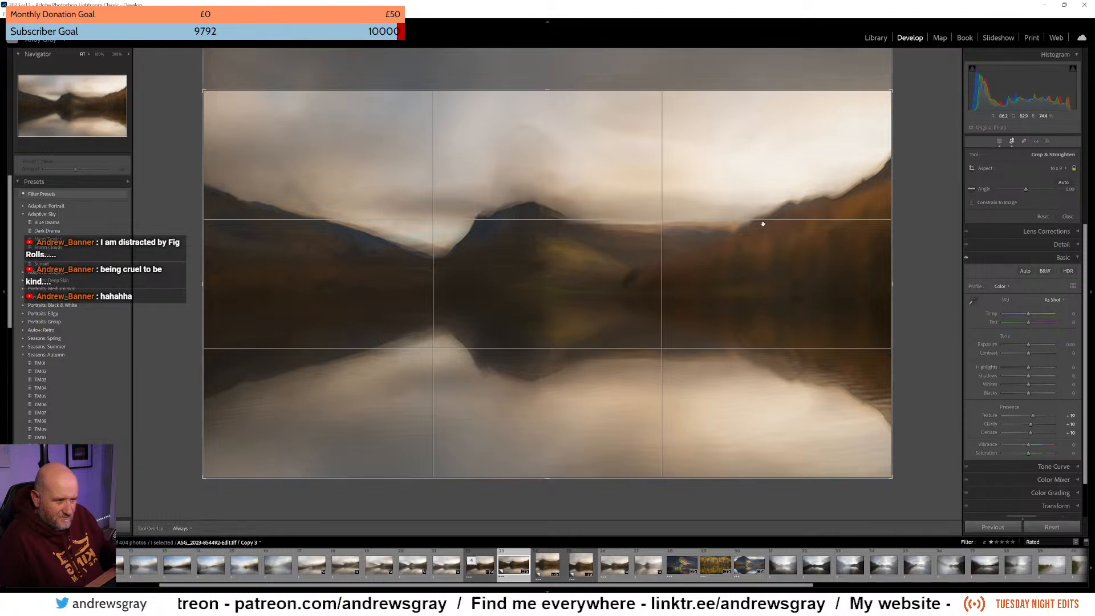
drag(902, 238, 904, 235)
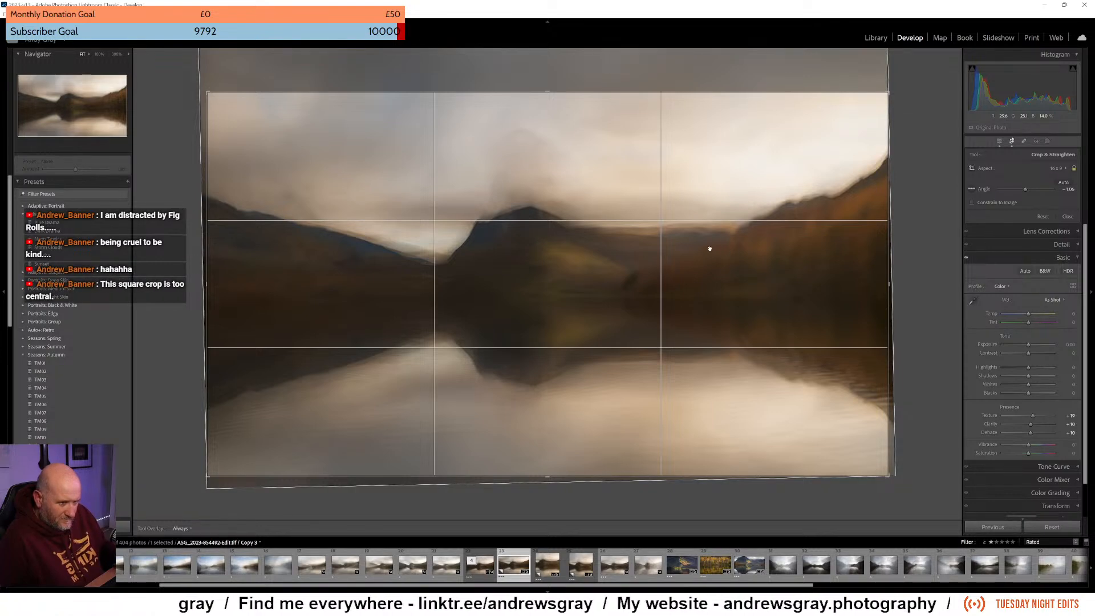
drag(211, 93, 184, 92)
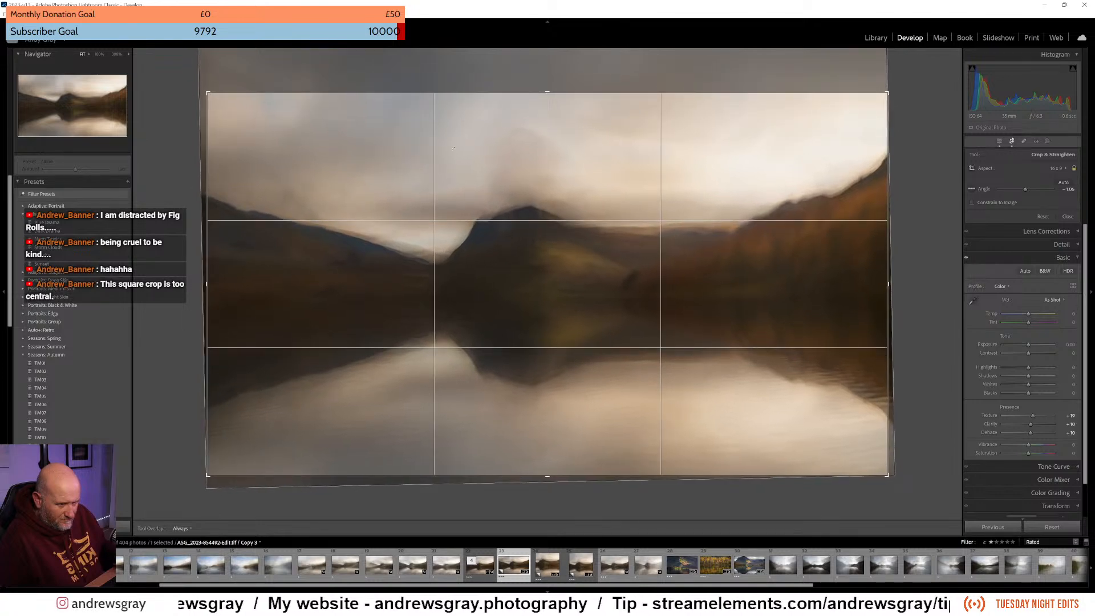
drag(571, 175, 571, 200)
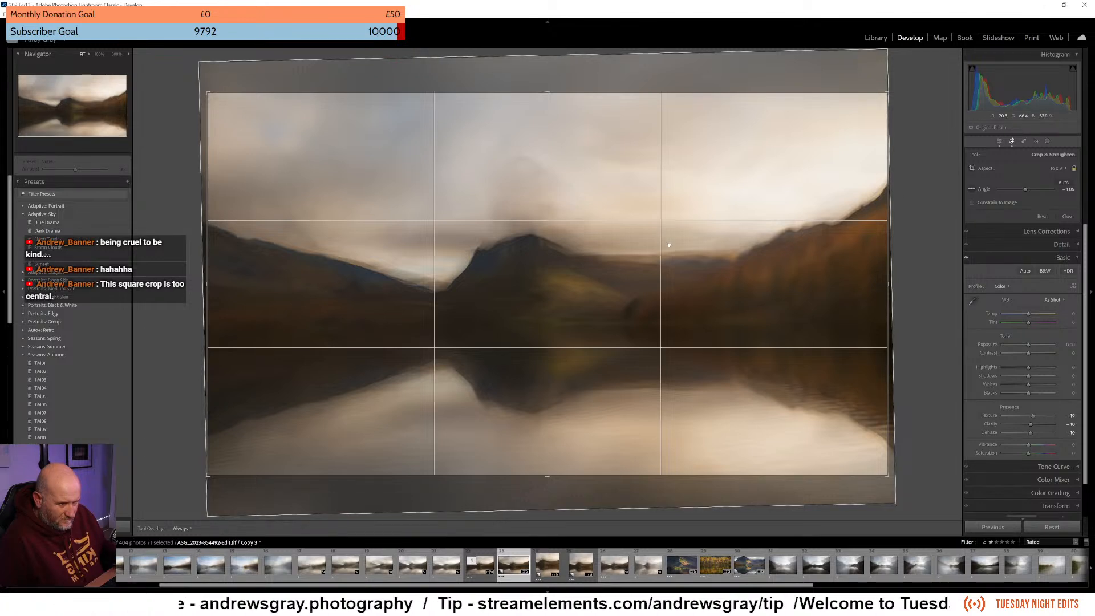
drag(667, 259, 675, 262)
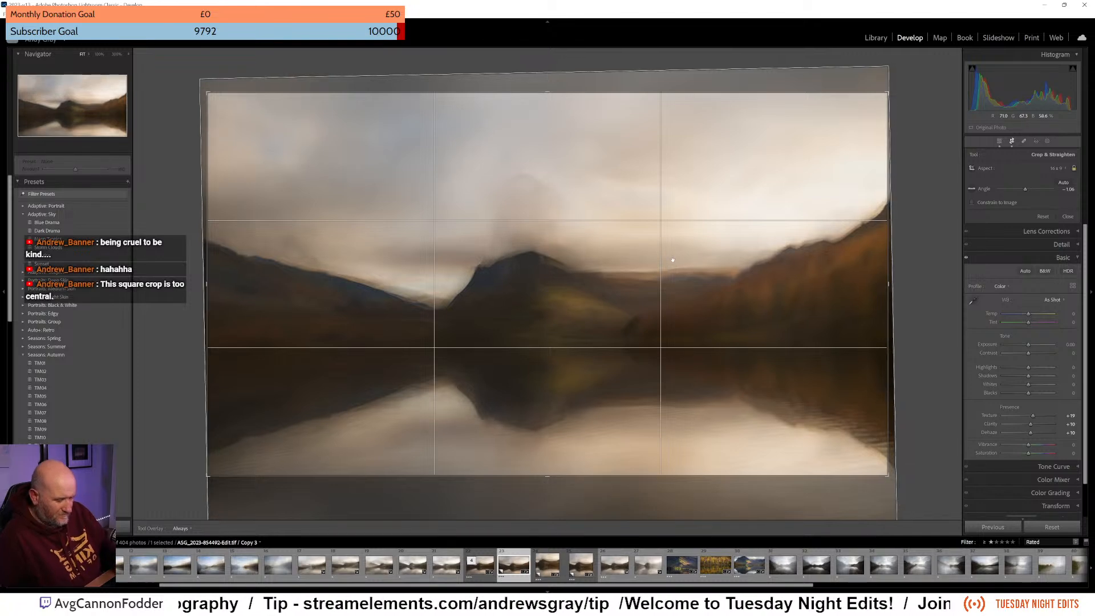
key(Return)
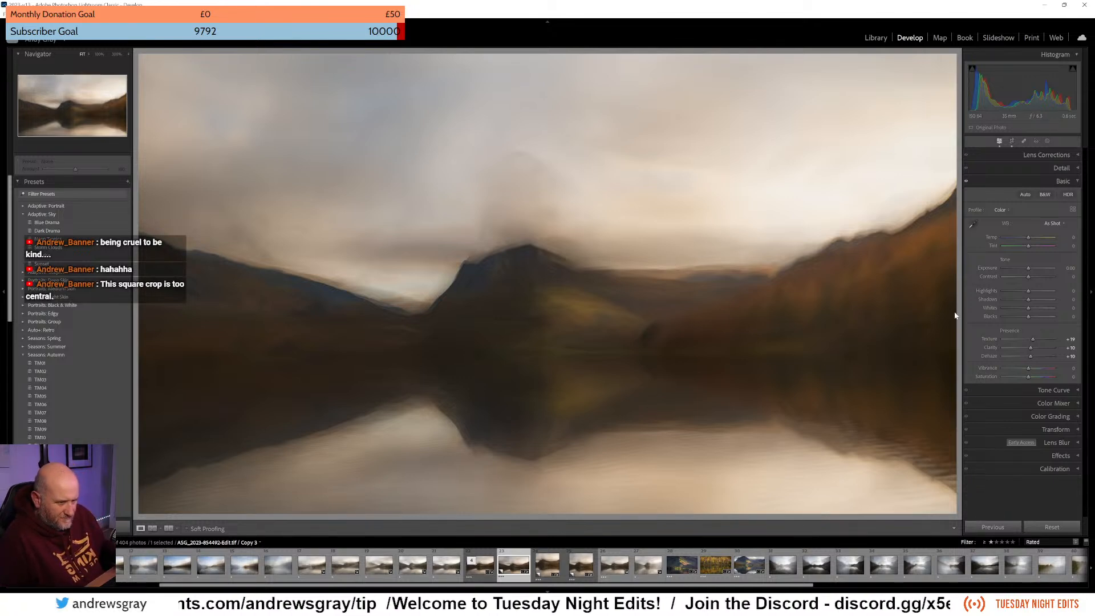
Add a radial gradient mask as a wide, low ellipse over the lower right hillside and its shoreline.
click(1047, 141)
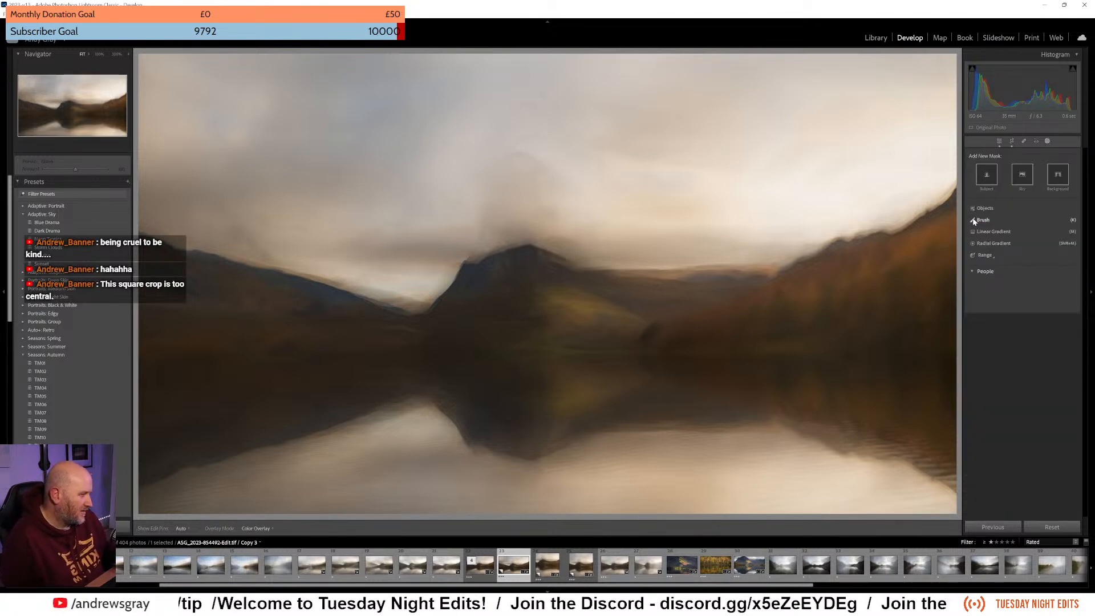
click(996, 243)
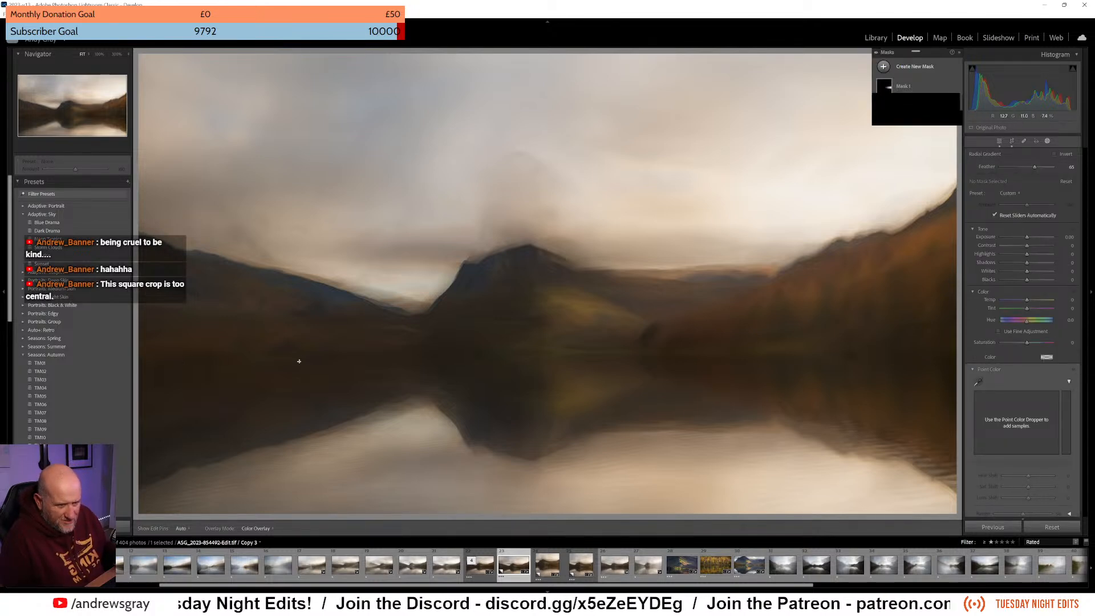
drag(952, 351, 668, 421)
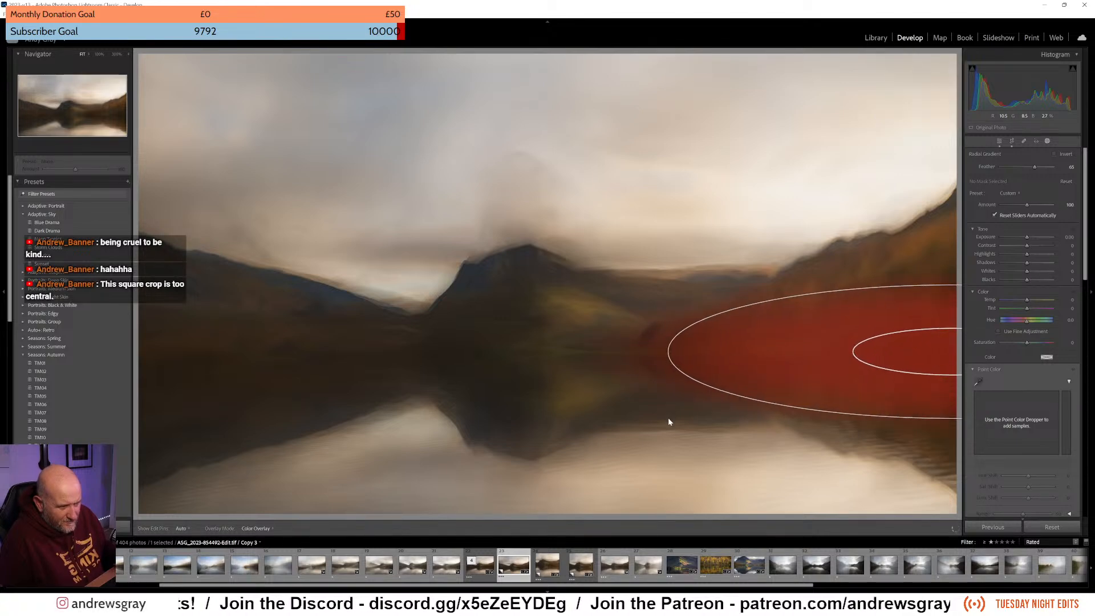
Raise the hillside mask's exposure, set contrast to 16, whites to 24 and blacks to -14, and lower the shadows slightly.
drag(1027, 235, 1021, 280)
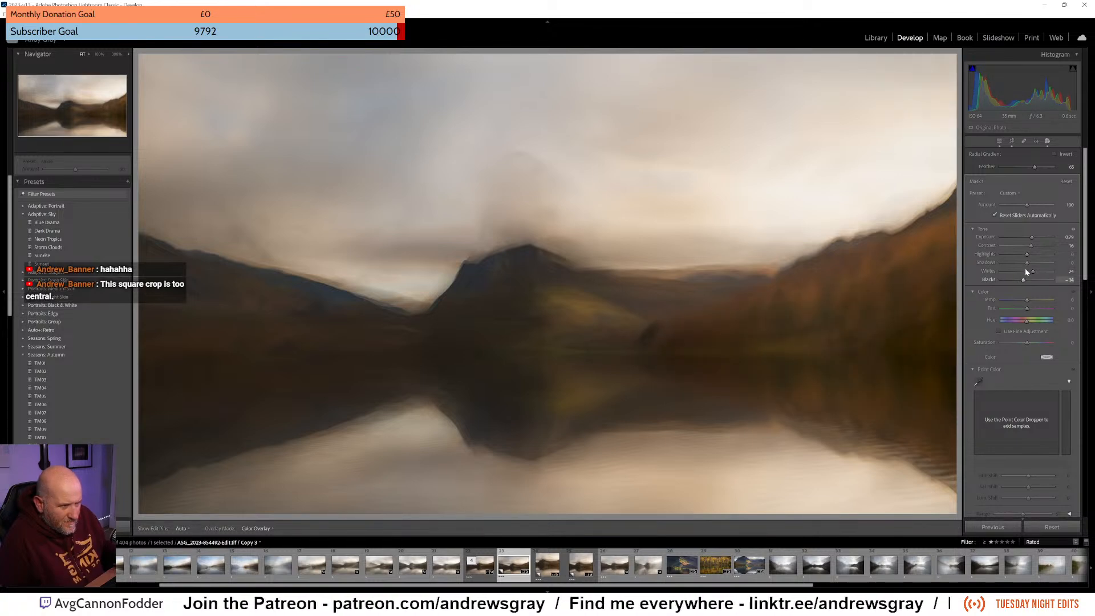
drag(1025, 262, 1026, 262)
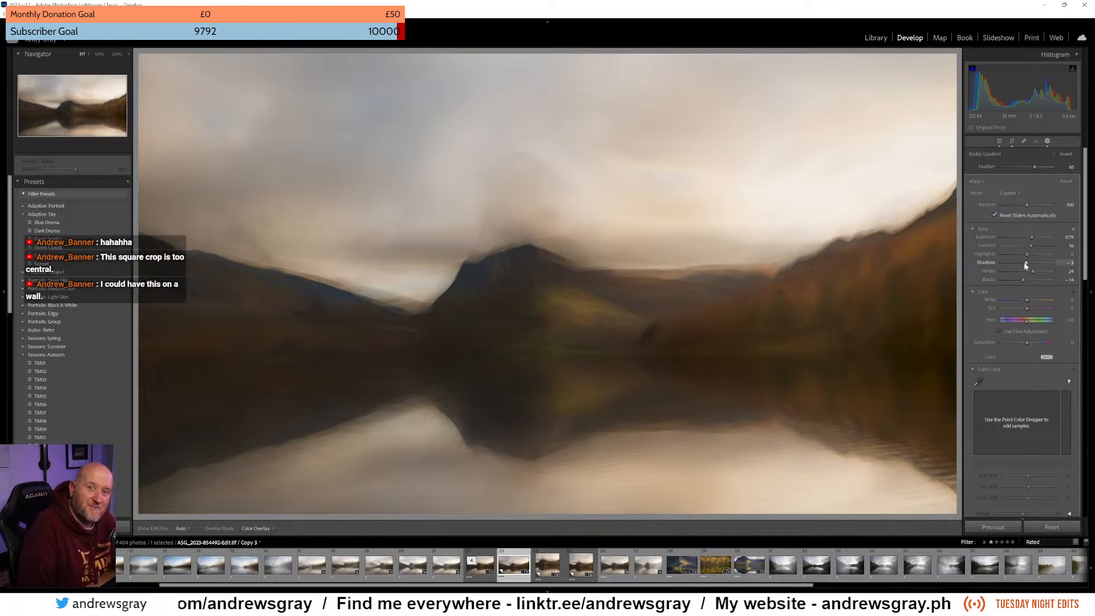
drag(1025, 263, 1024, 262)
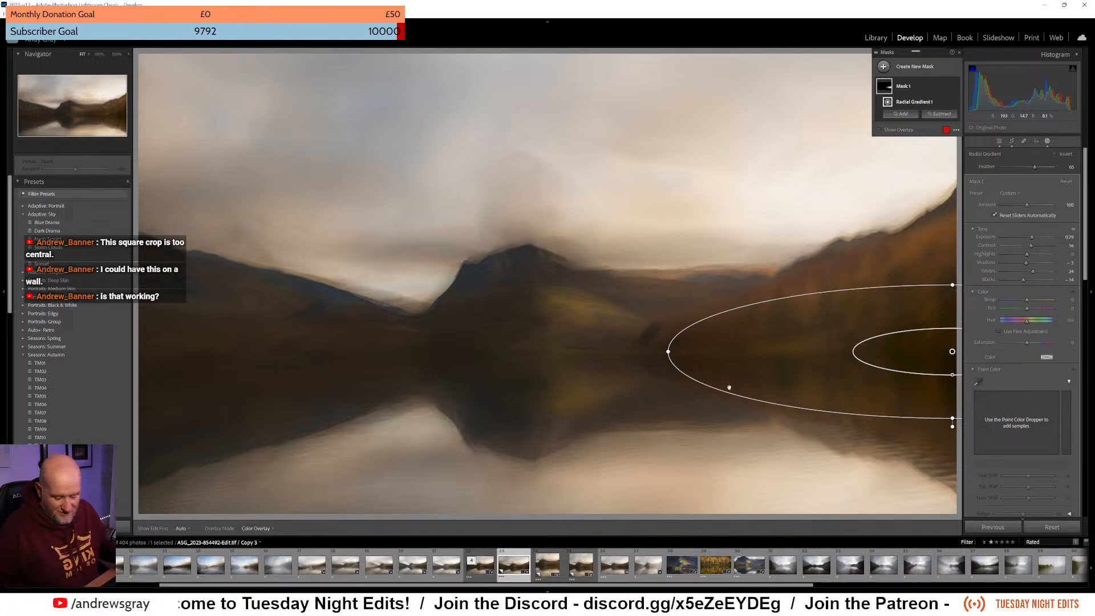
Duplicate the radial gradient onto the left hillside within the same mask, widen and reshape its ellipse, and slightly reduce the mask's contrast.
mouse_move(952, 351)
key(alt)
drag(952, 351, 135, 360)
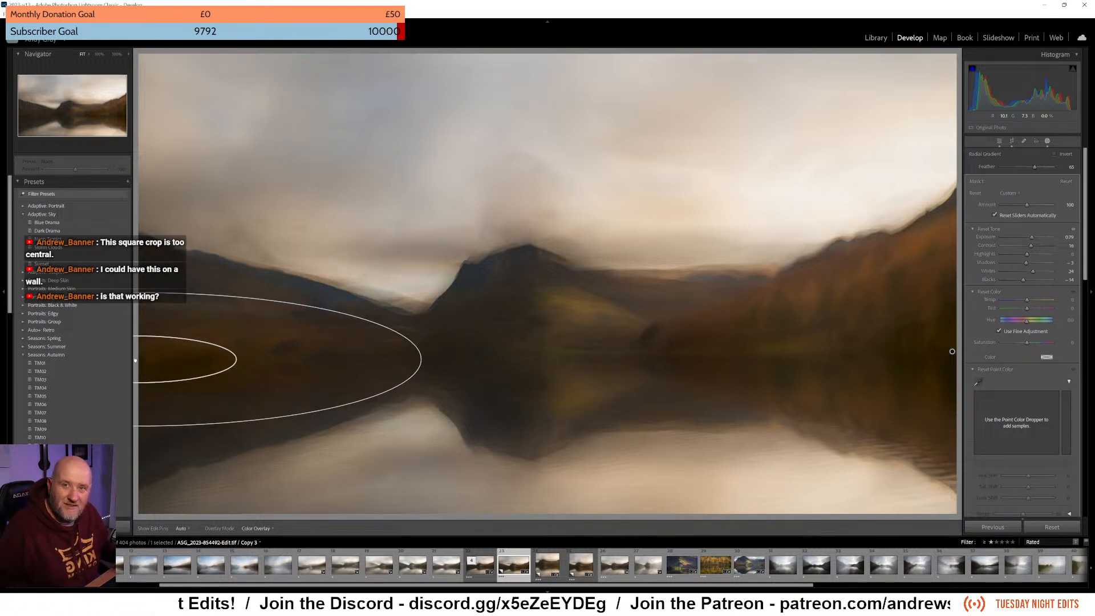
drag(135, 360, 164, 360)
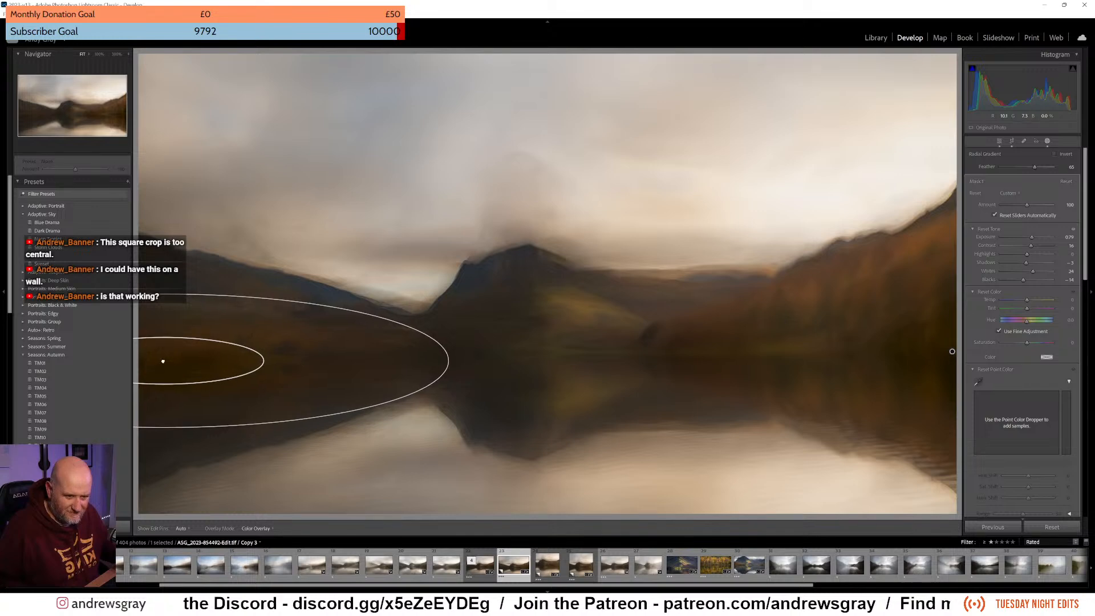
drag(164, 295, 164, 250)
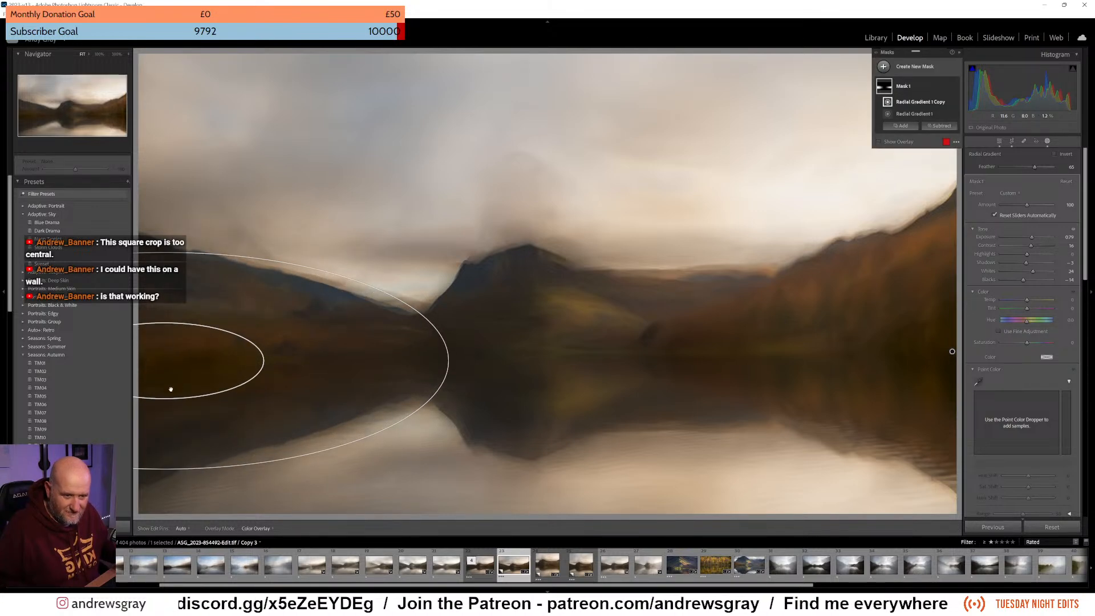
mouse_move(163, 395)
mouse_down()
mouse_move(163, 385)
mouse_move(166, 439)
mouse_move(164, 397)
mouse_up()
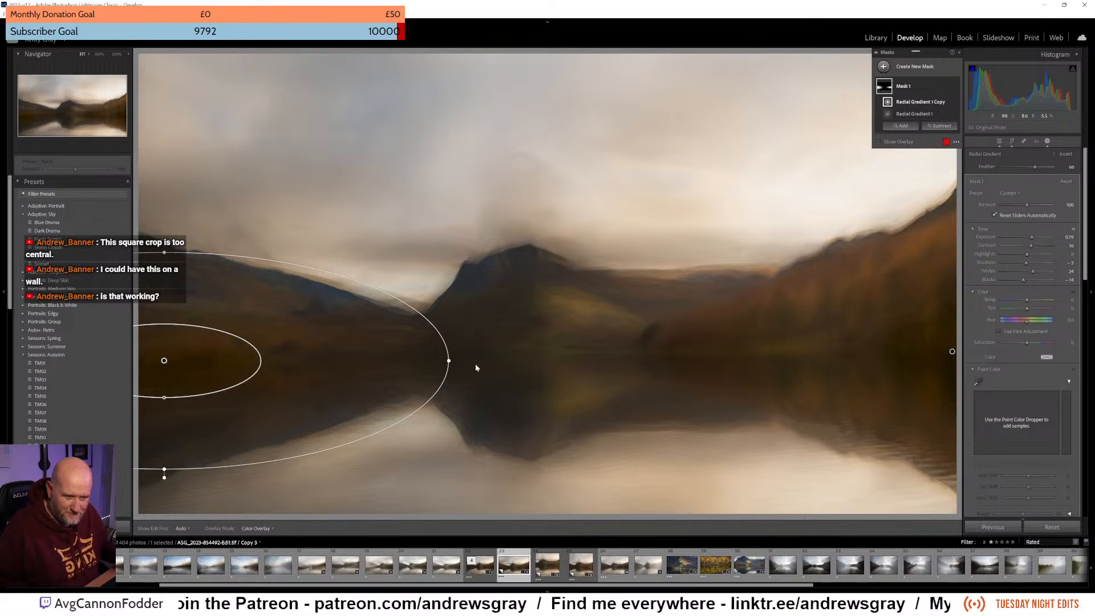
drag(164, 252, 158, 278)
drag(447, 360, 540, 361)
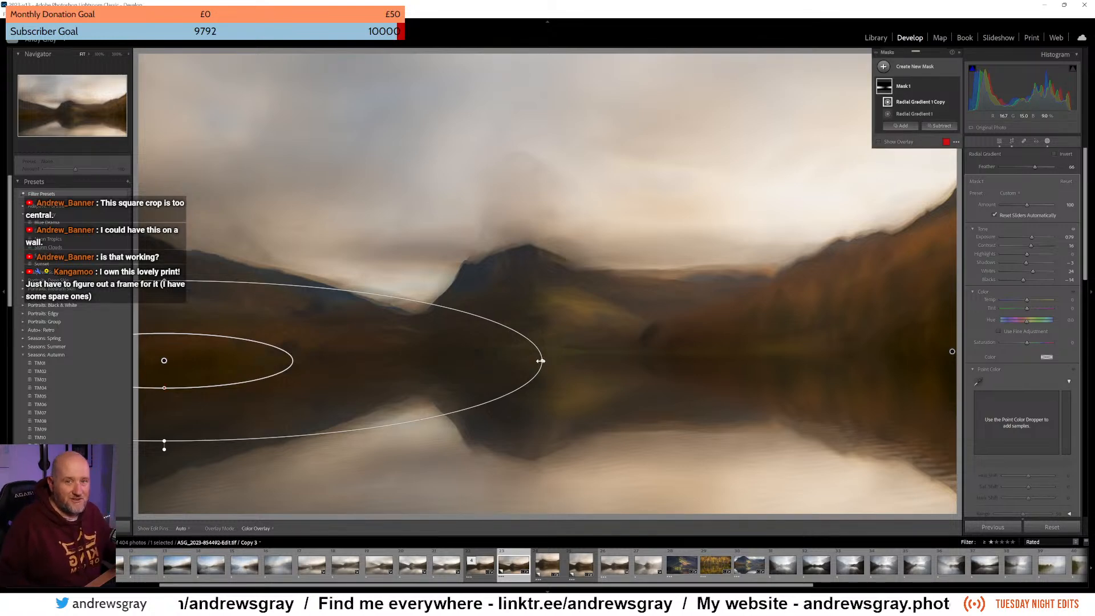
drag(164, 360, 132, 360)
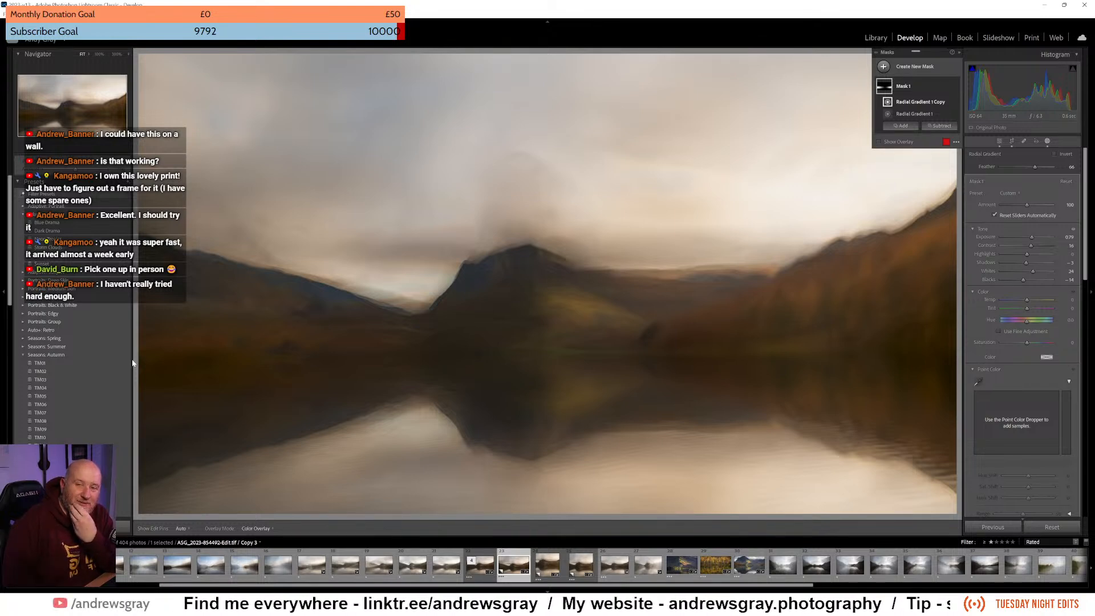
mouse_move(137, 353)
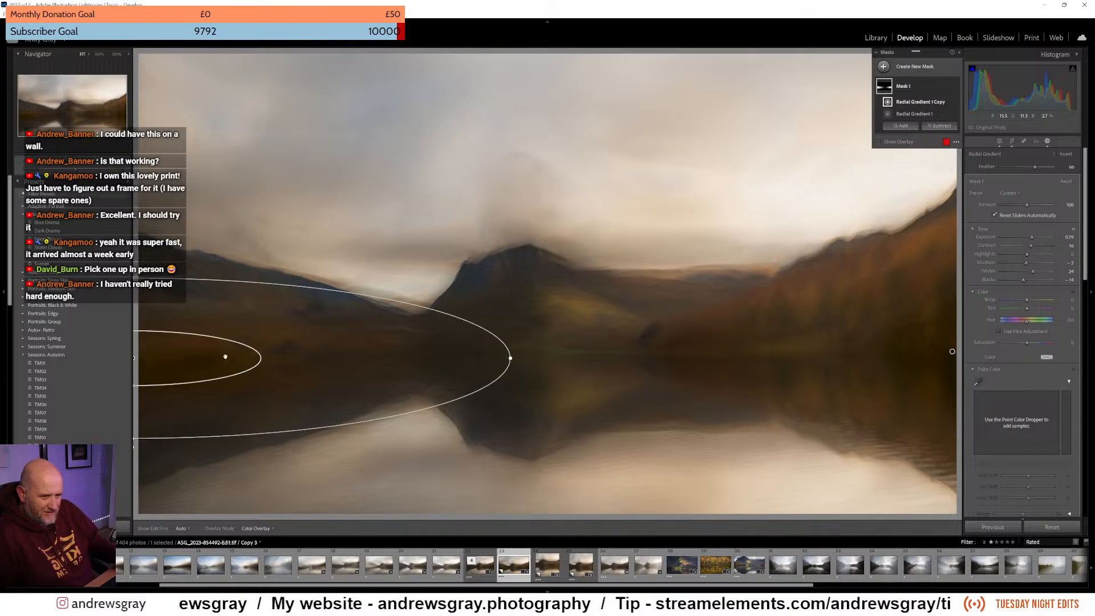
mouse_move(1031, 245)
mouse_down()
mouse_move(1022, 251)
mouse_move(1037, 251)
mouse_move(1025, 251)
mouse_up()
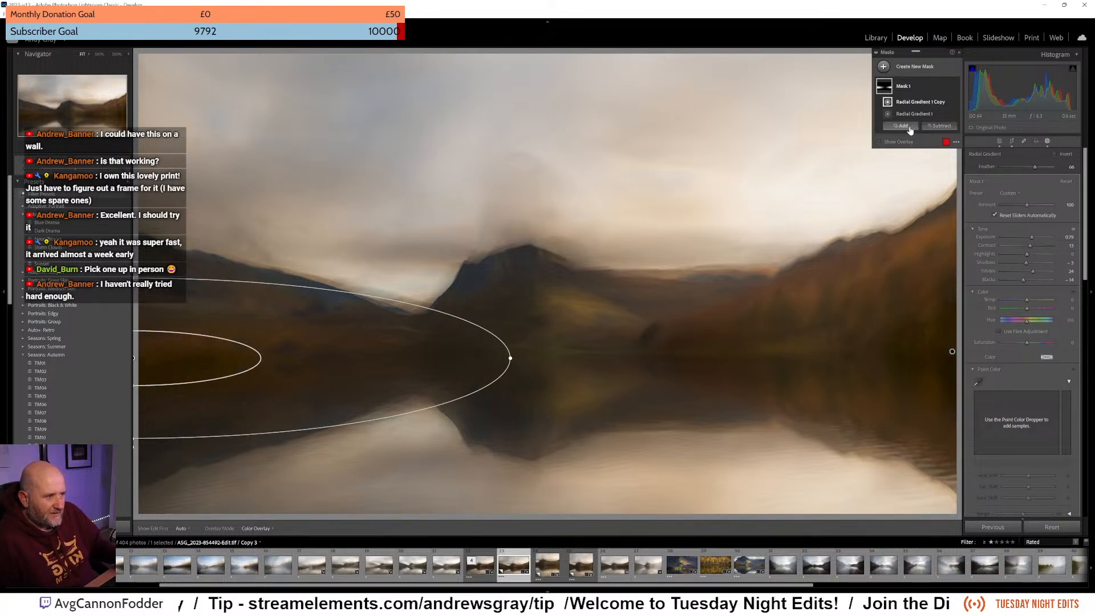
click(884, 68)
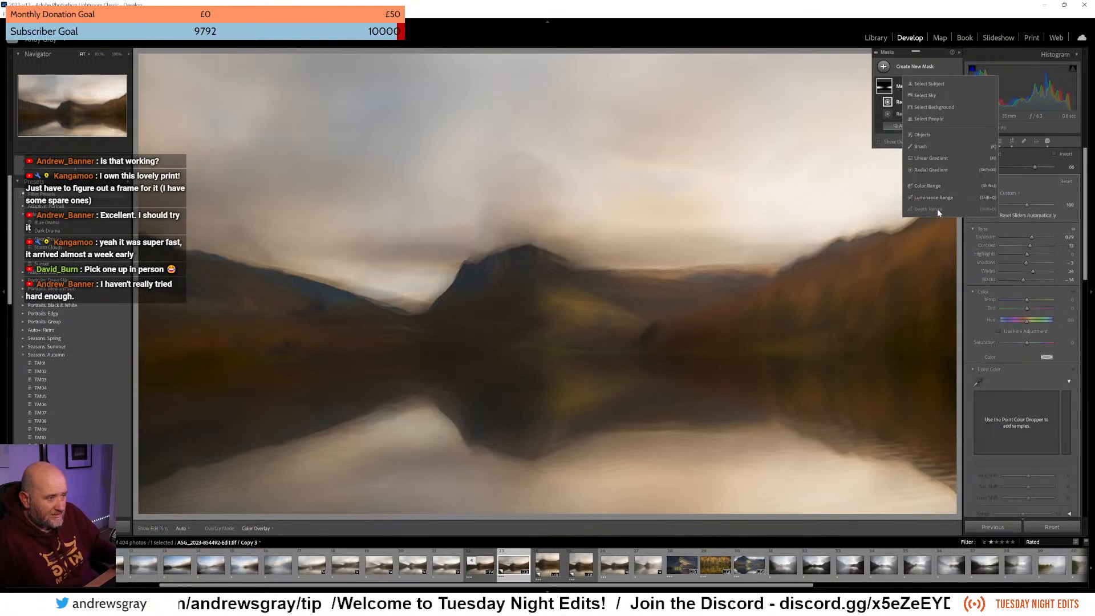
click(928, 169)
click(927, 90)
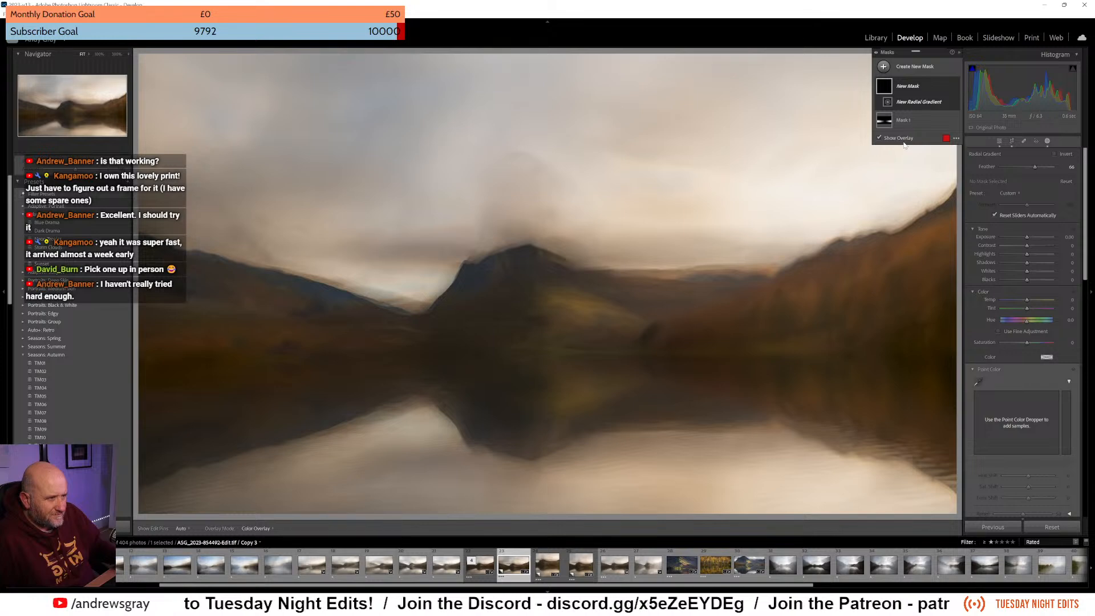
click(904, 124)
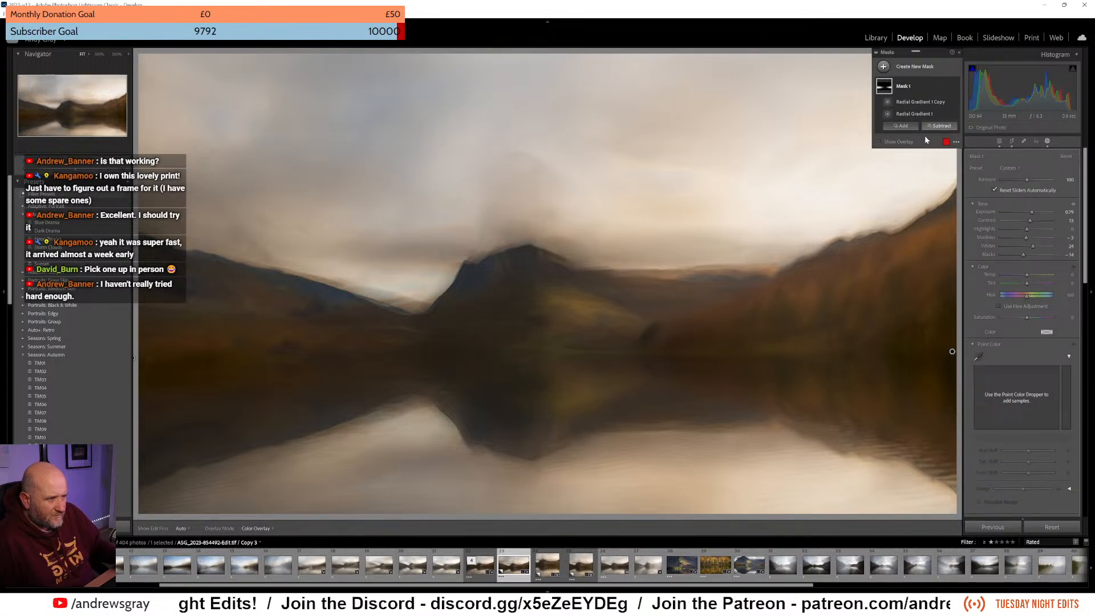
Compare the photo with and without the duplicated left hillside gradient, and check the mask's components and exposure.
click(916, 103)
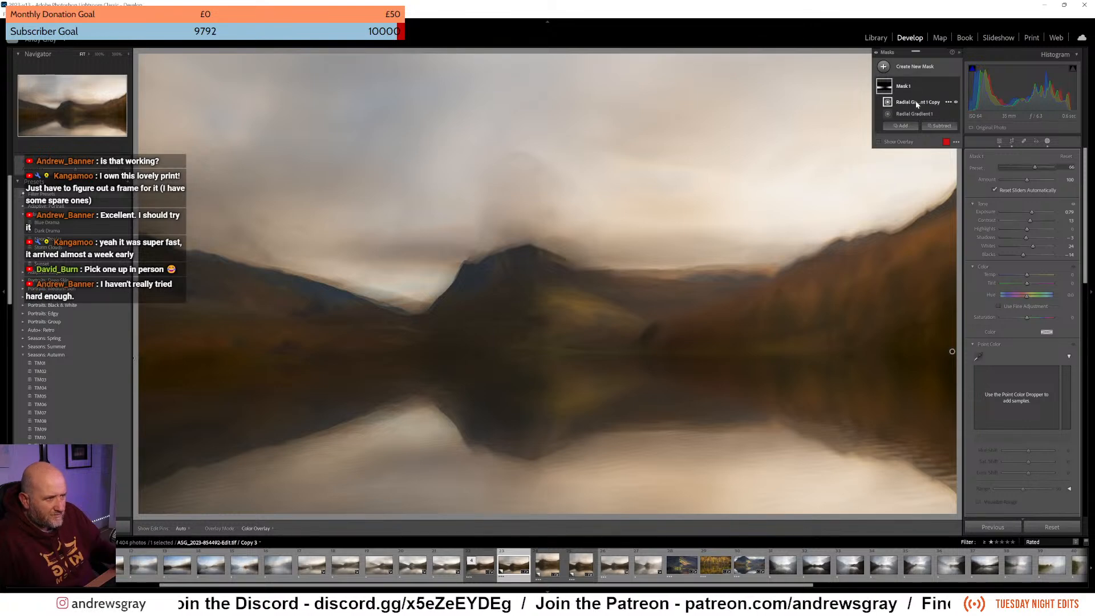
click(956, 102)
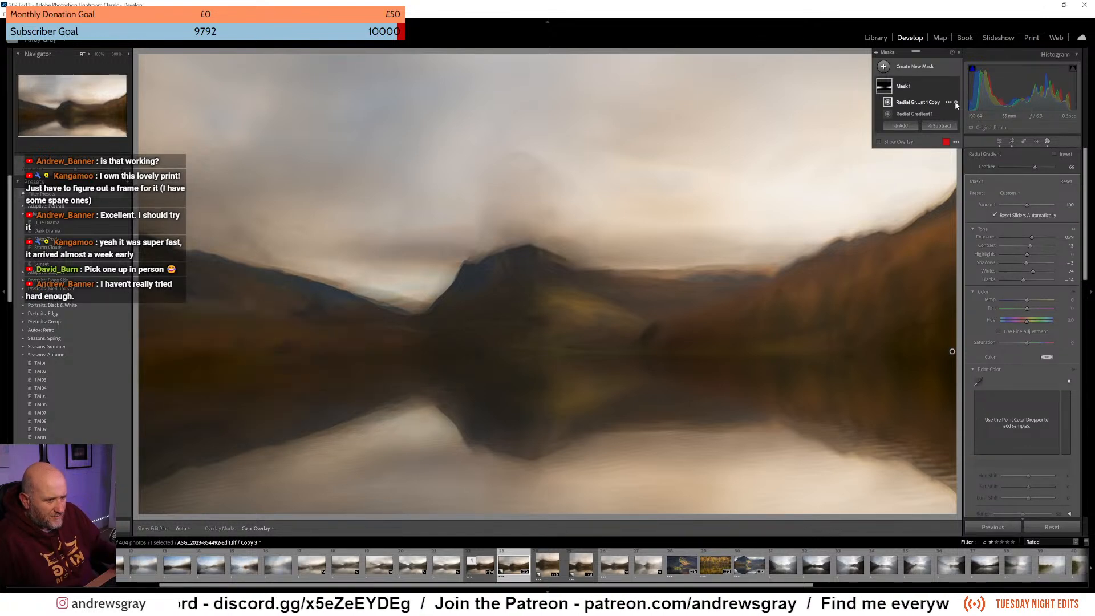
click(956, 102)
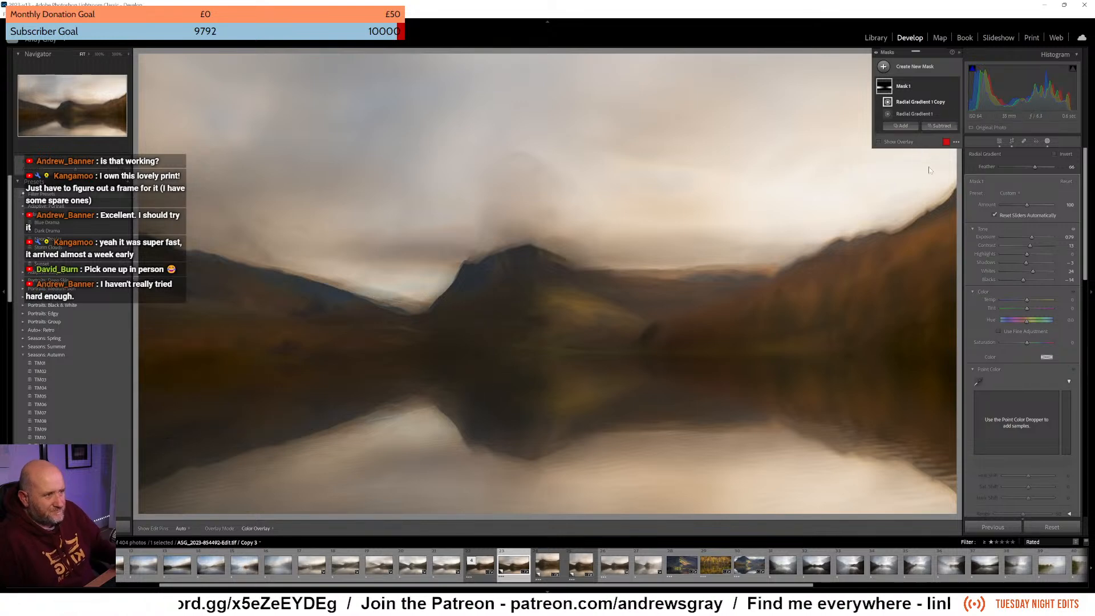
click(910, 87)
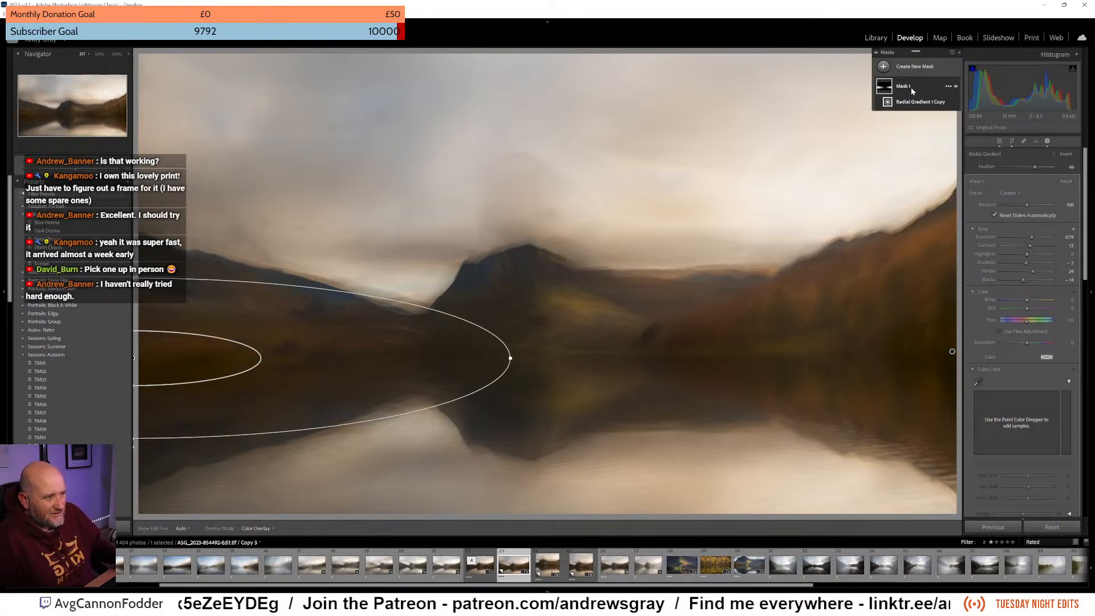
click(911, 88)
click(911, 87)
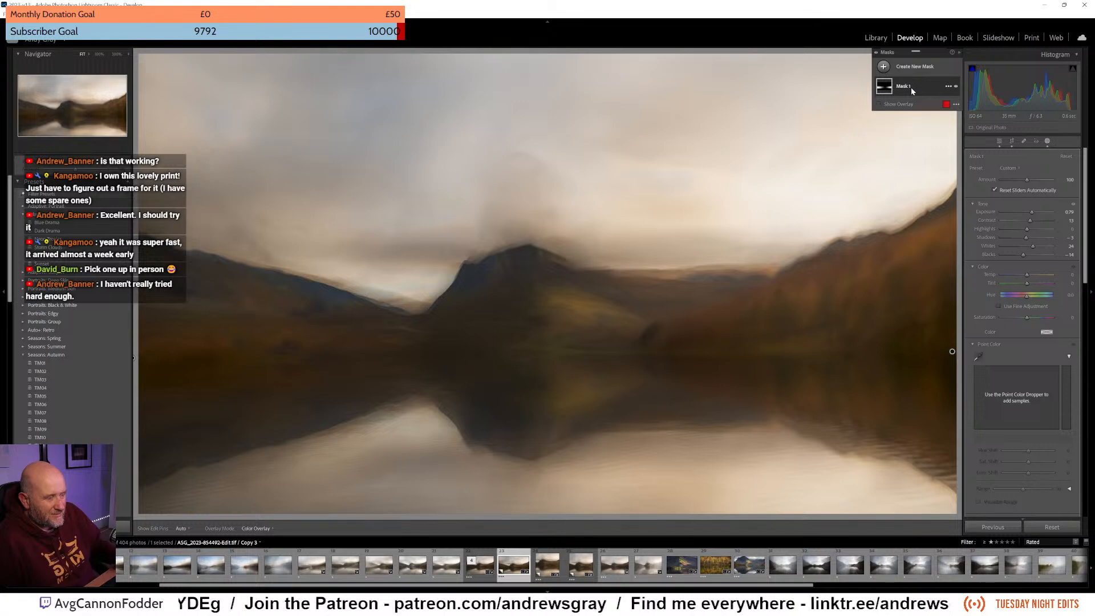
click(911, 87)
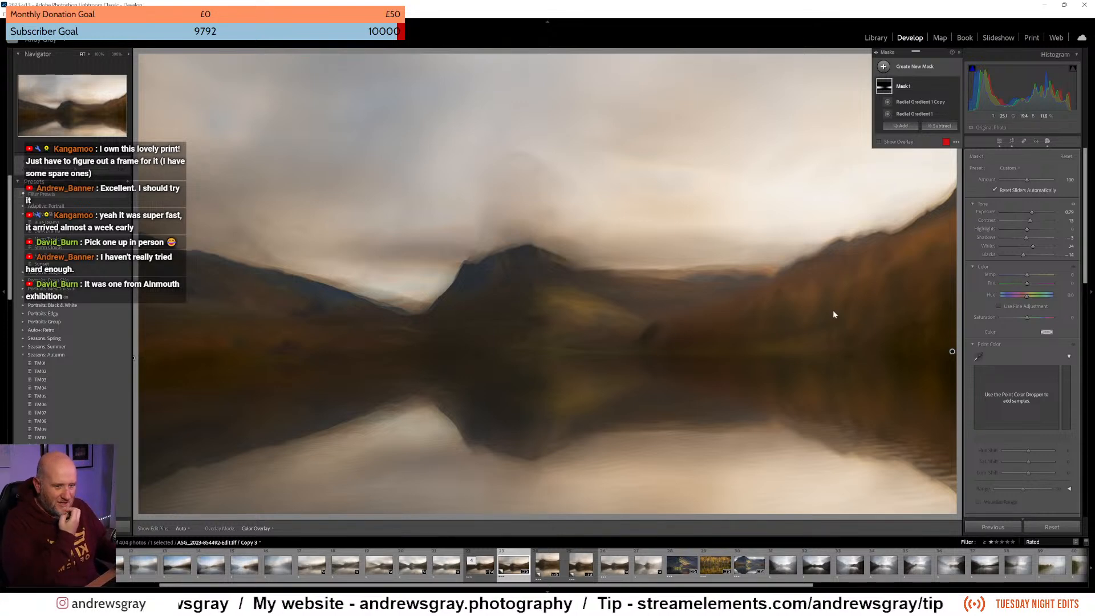
drag(1032, 214, 1031, 213)
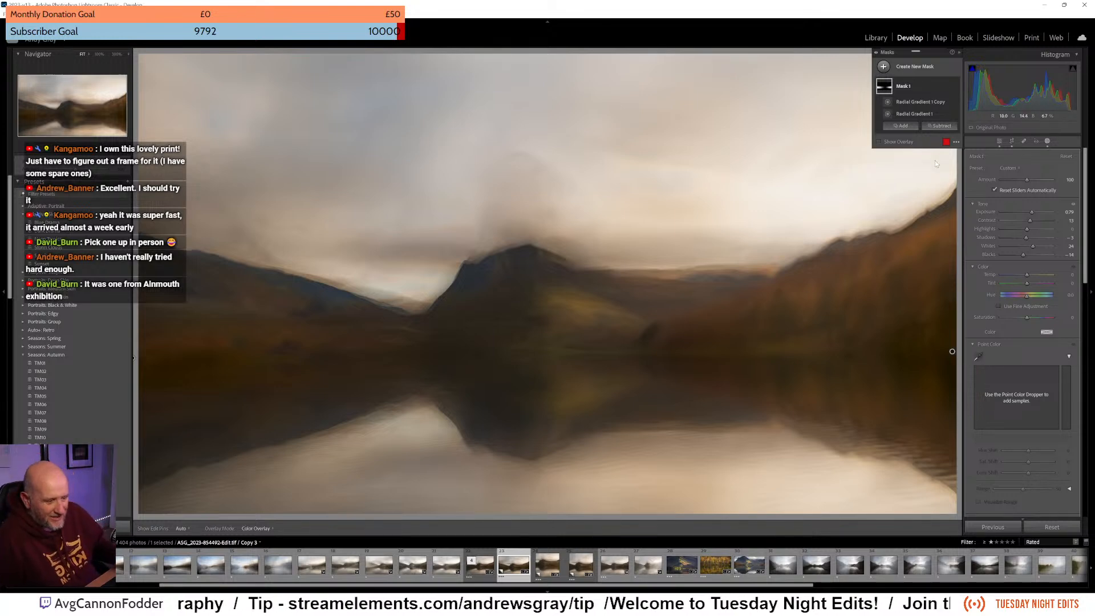
Review the 16 x 9 version and the square Copy 1 and Copy 2 in the Library, and open Copy 2 for developing.
click(882, 39)
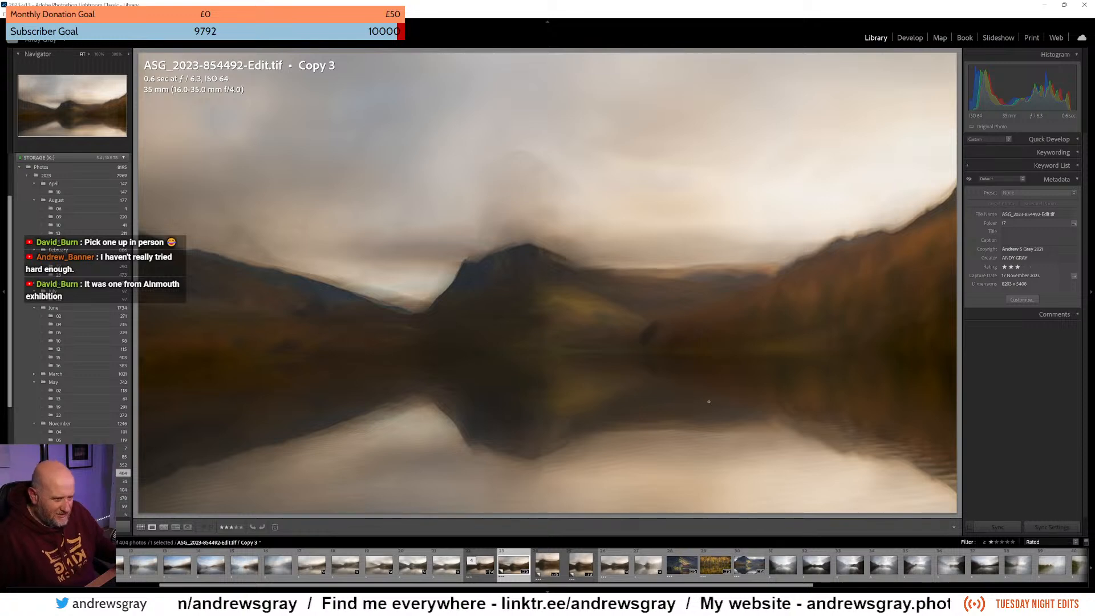
click(544, 570)
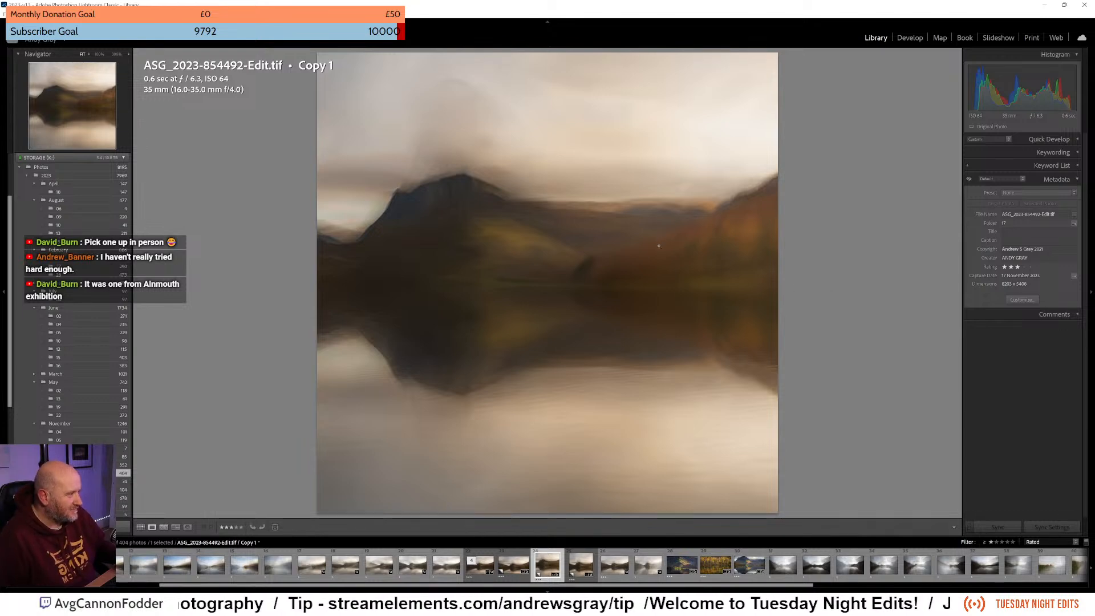
click(580, 570)
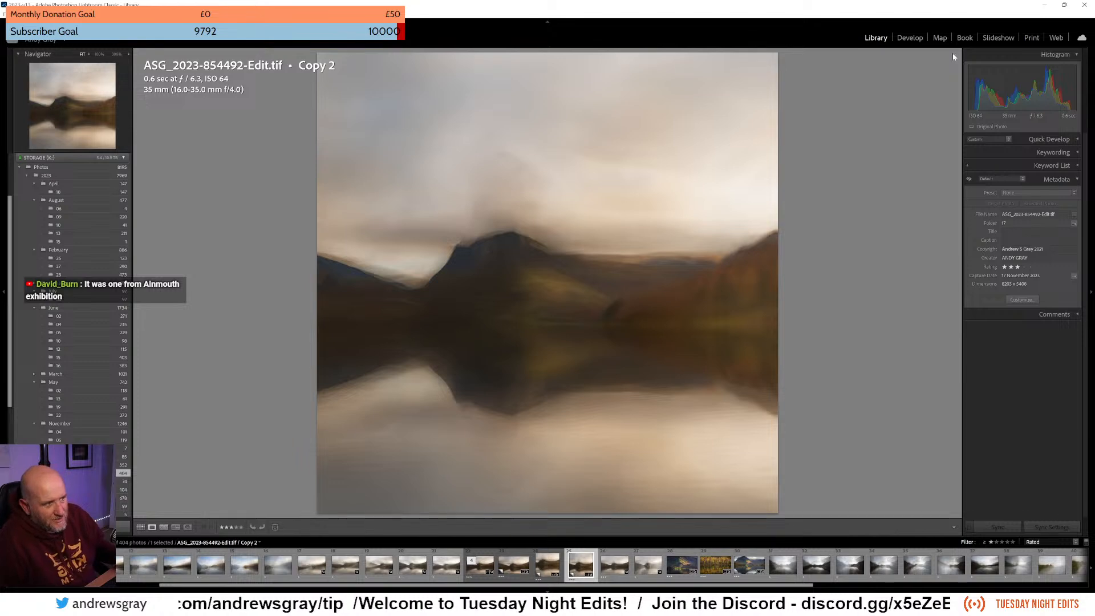
key(d)
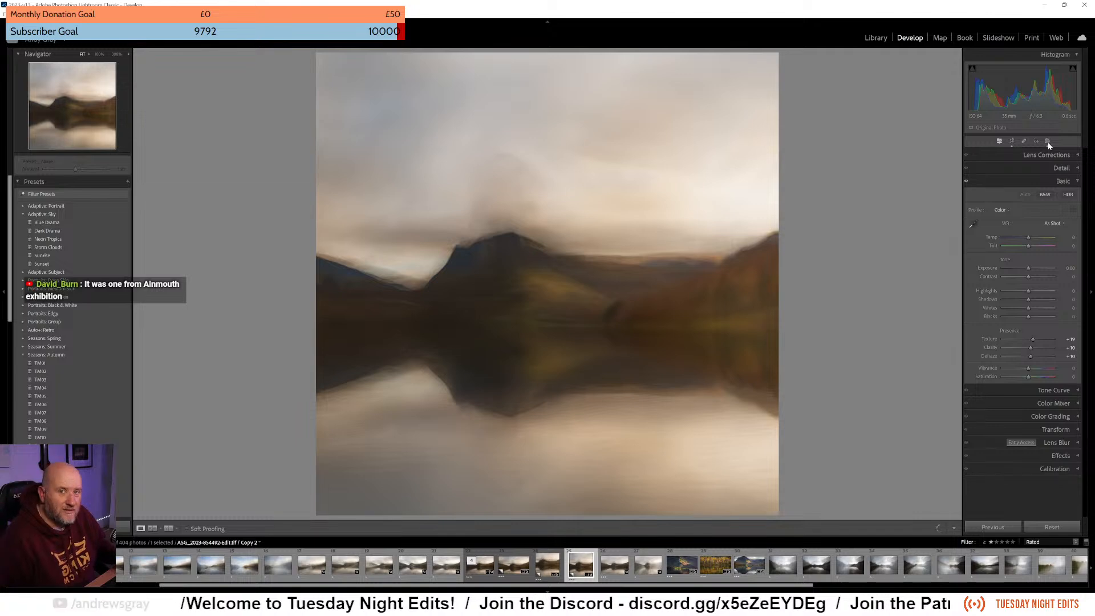
Create a new radial gradient mask over the left hillside of the square Copy 2, centred just outside the photo's left edge.
click(1047, 142)
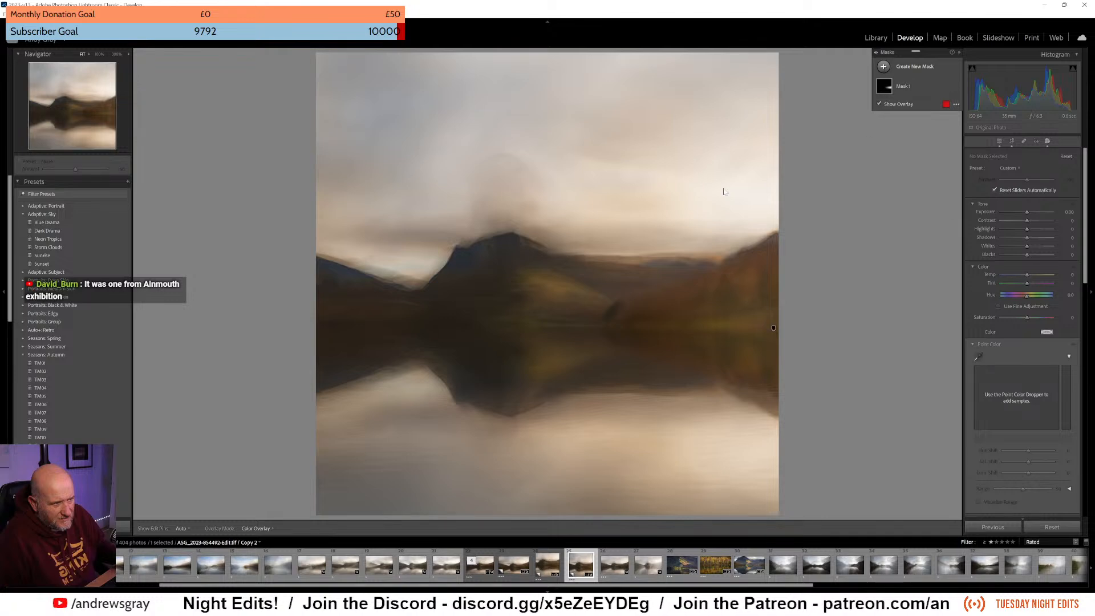
click(883, 68)
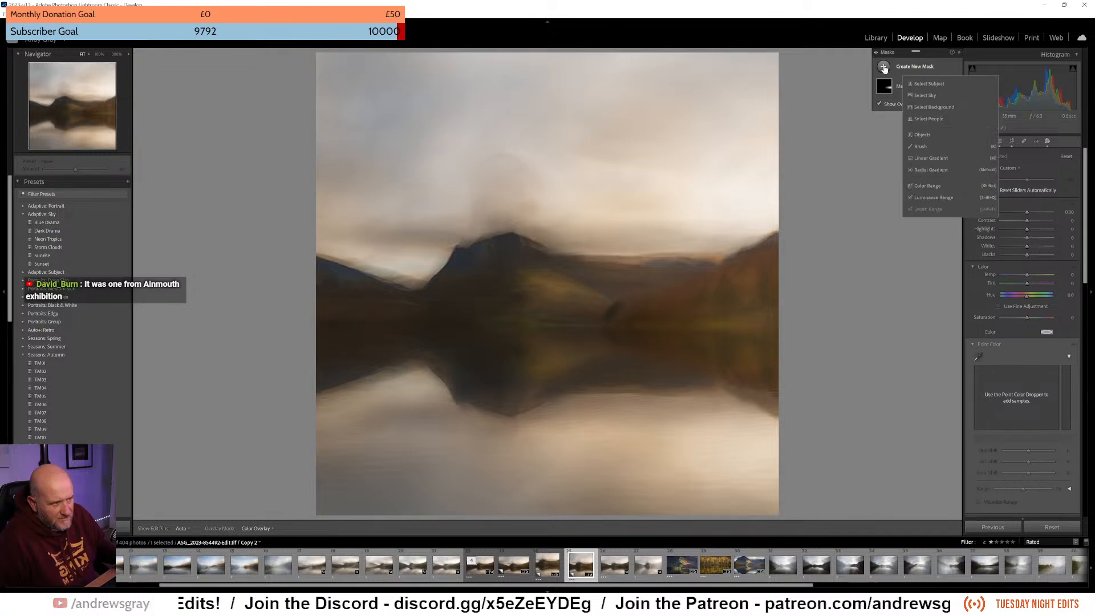
click(924, 169)
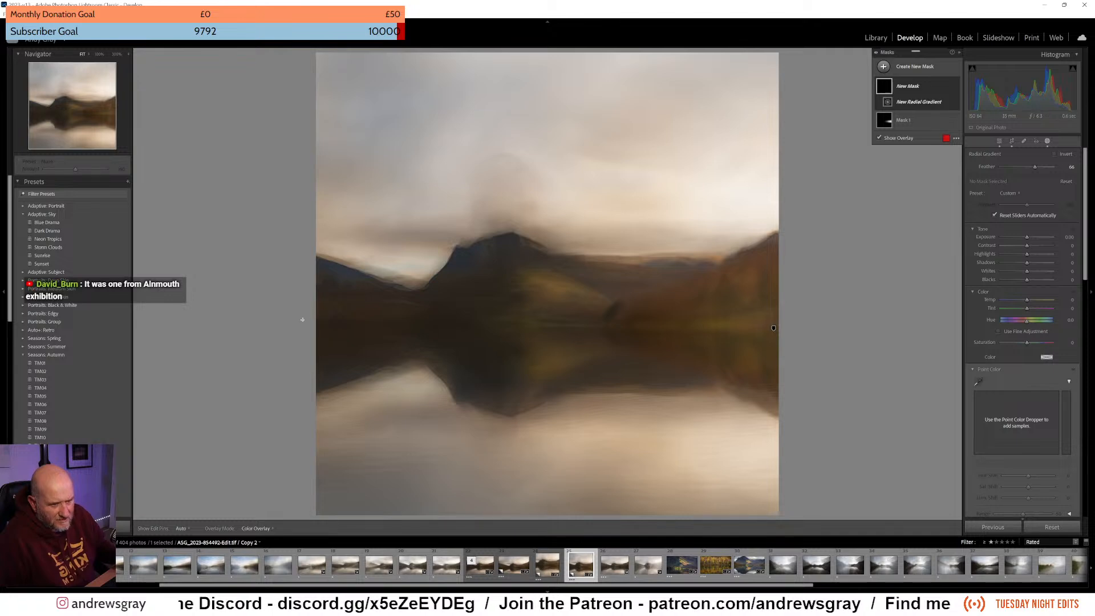
drag(289, 320, 418, 355)
Raise the new mask's exposure, shadows, temperature and saturation, and set its contrast to 21, whites to 14 and tint to 27.
drag(1027, 236, 1031, 245)
drag(1028, 299, 1036, 343)
drag(1026, 274, 1028, 265)
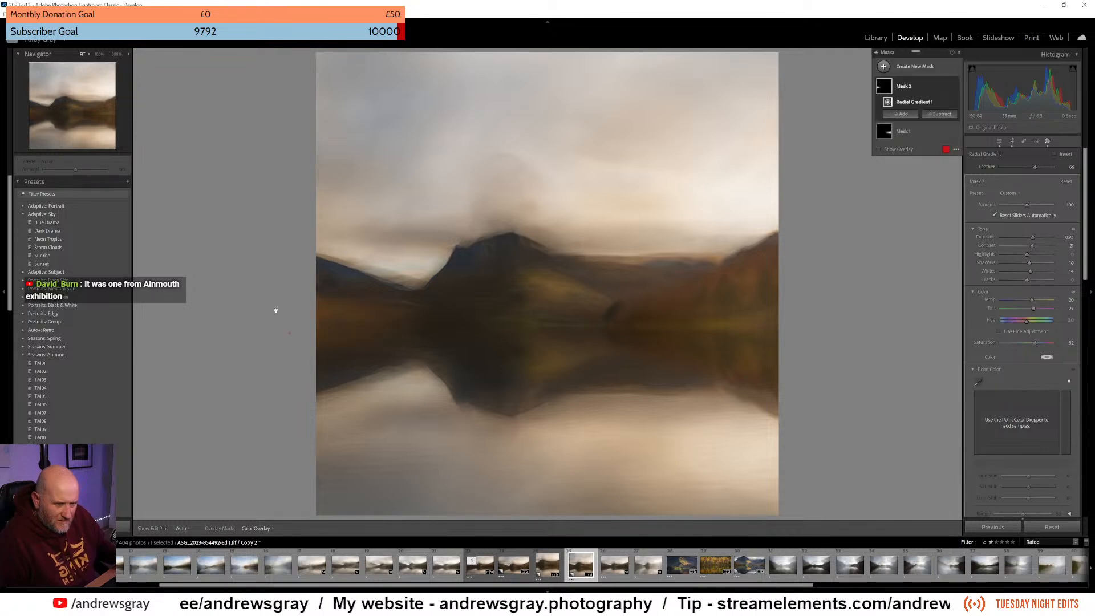
Reshape the left hillside gradient into a wider, flatter ellipse and move its centre further beyond the photo's left edge.
drag(290, 288, 287, 254)
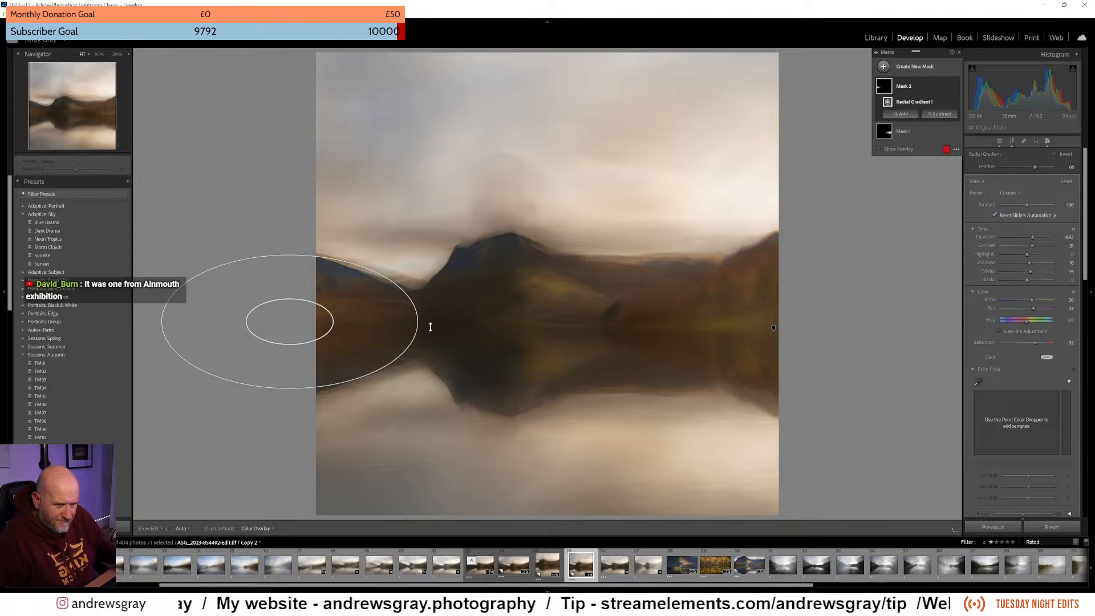
drag(414, 321, 472, 323)
drag(290, 321, 257, 322)
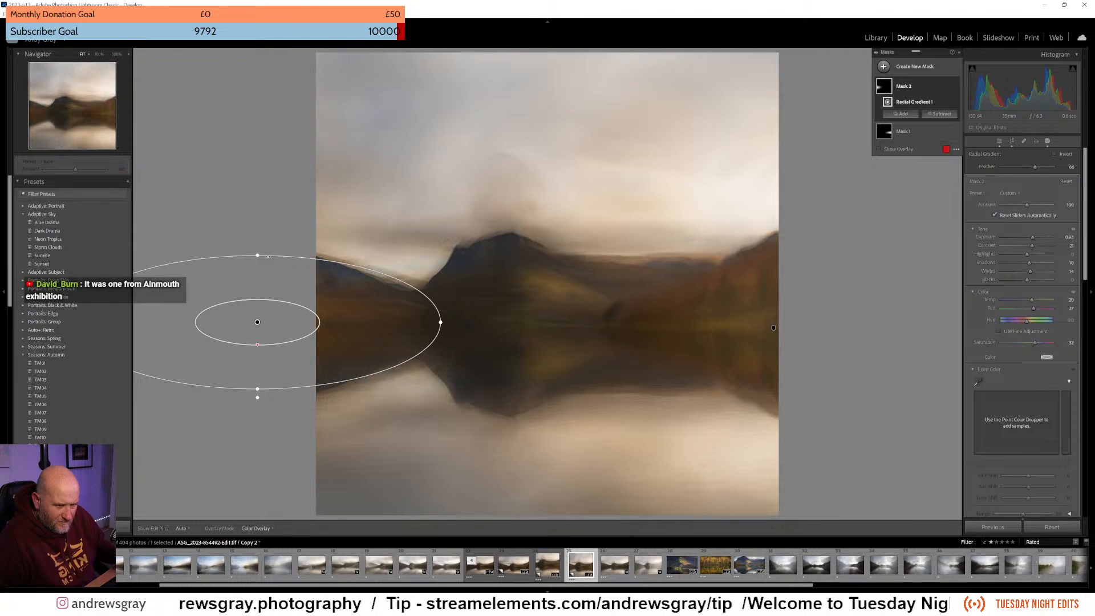
drag(257, 254, 256, 273)
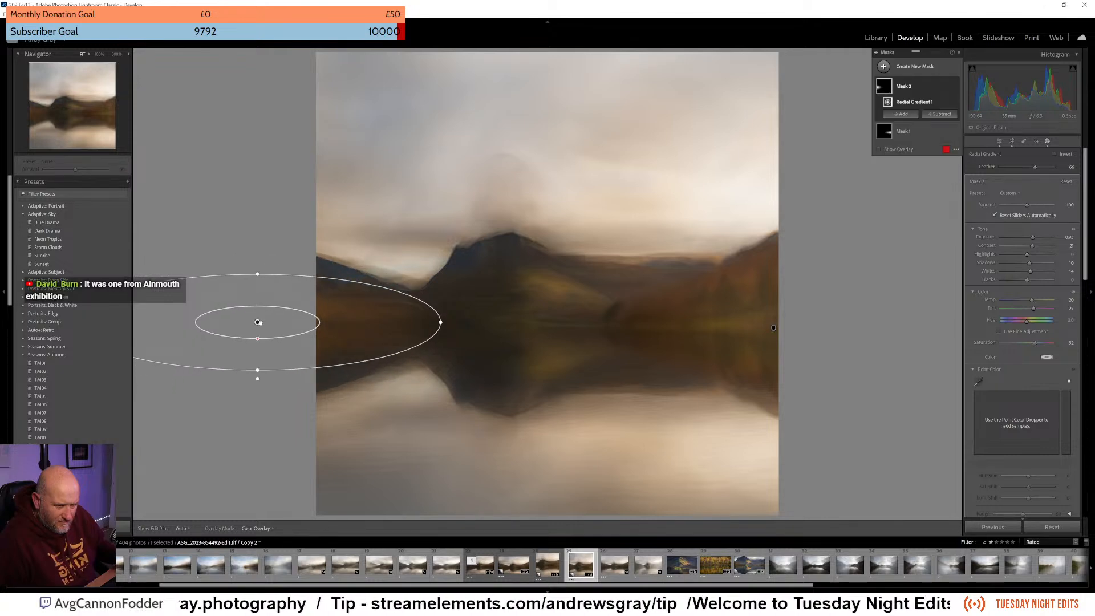
mouse_move(258, 321)
mouse_down()
mouse_move(210, 322)
mouse_move(262, 324)
mouse_up()
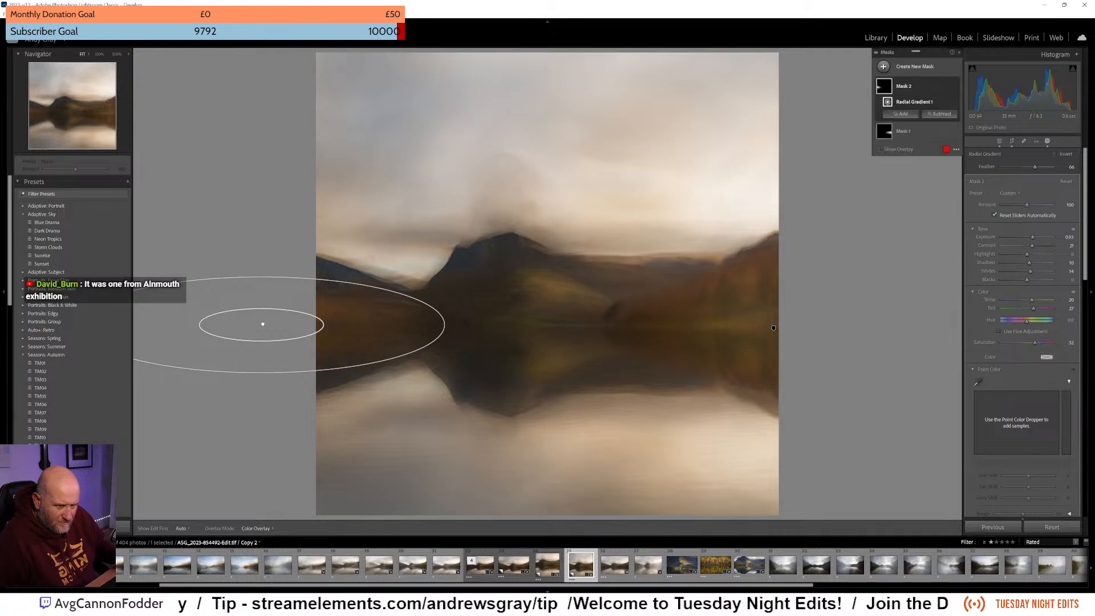
drag(446, 326, 486, 328)
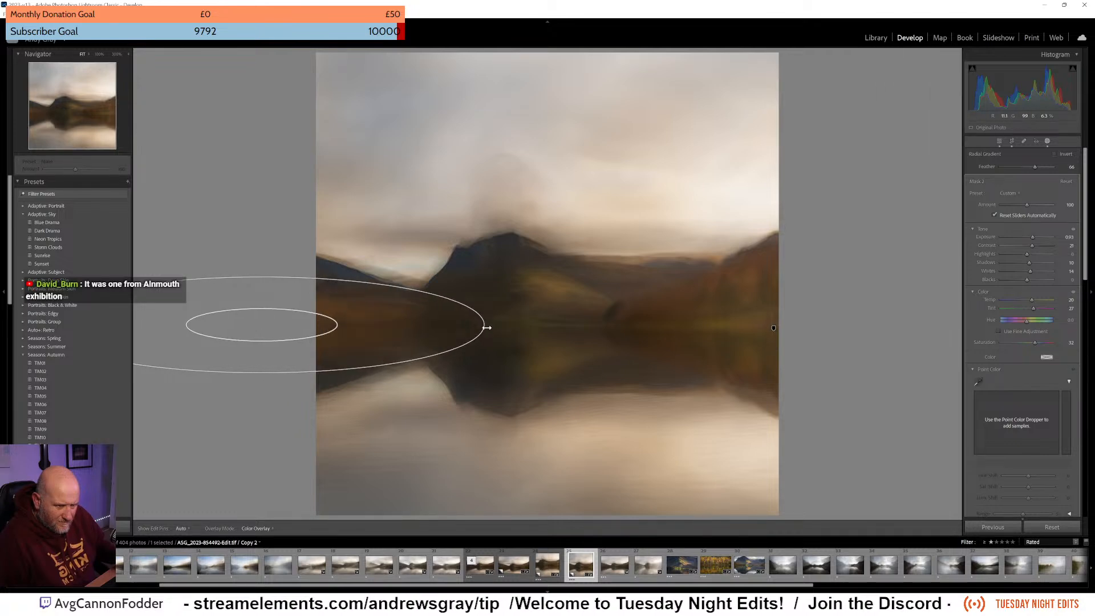
drag(262, 324, 225, 324)
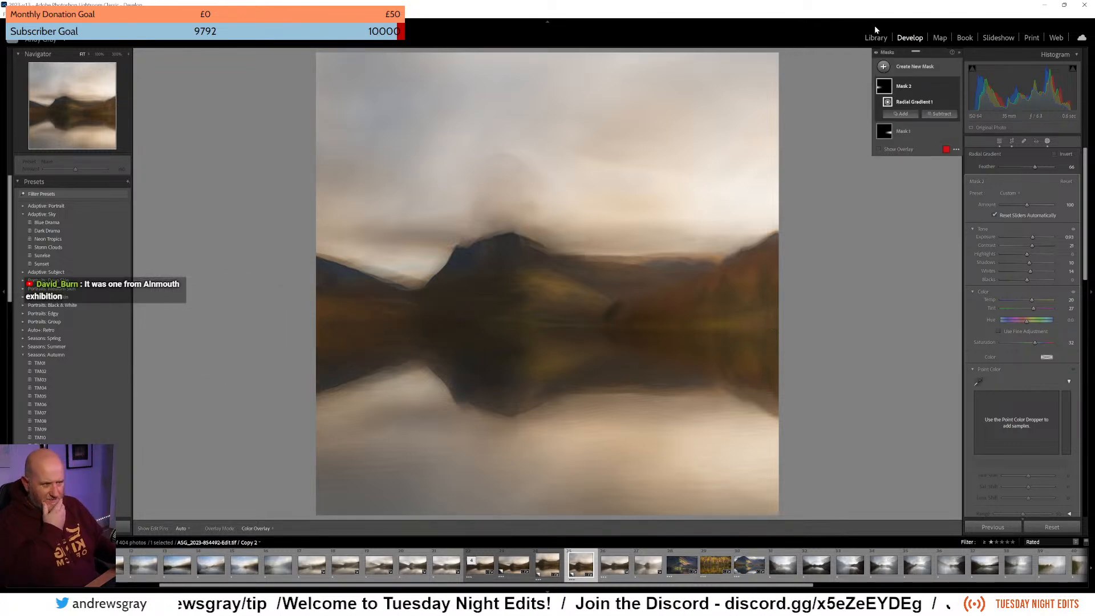
Review the finished square Copy 2 in the Library, and open the 16 x 9 version for comparison.
click(881, 40)
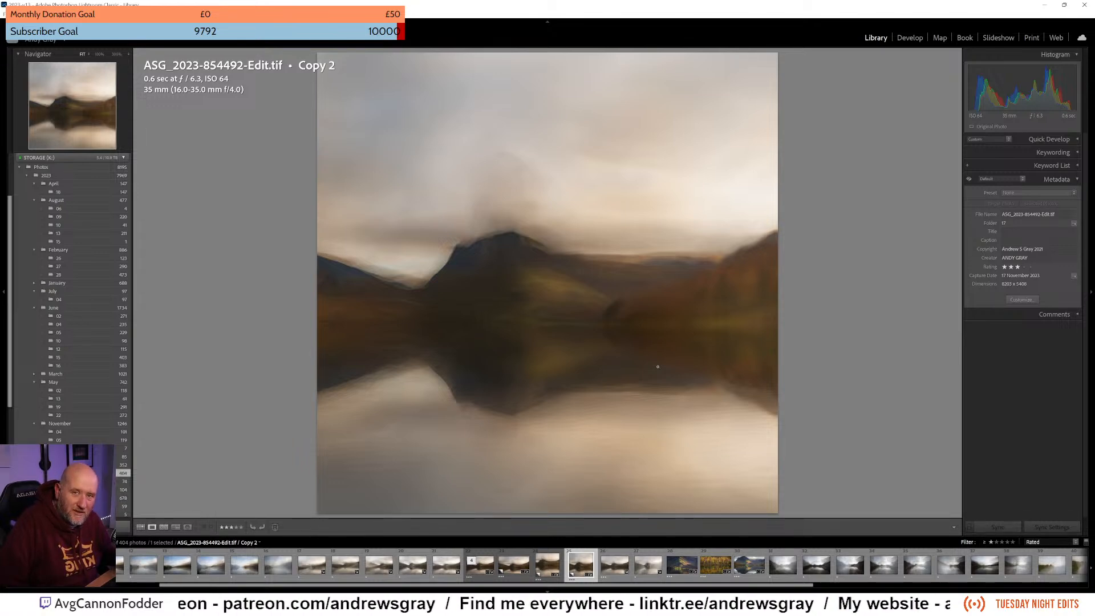
click(519, 556)
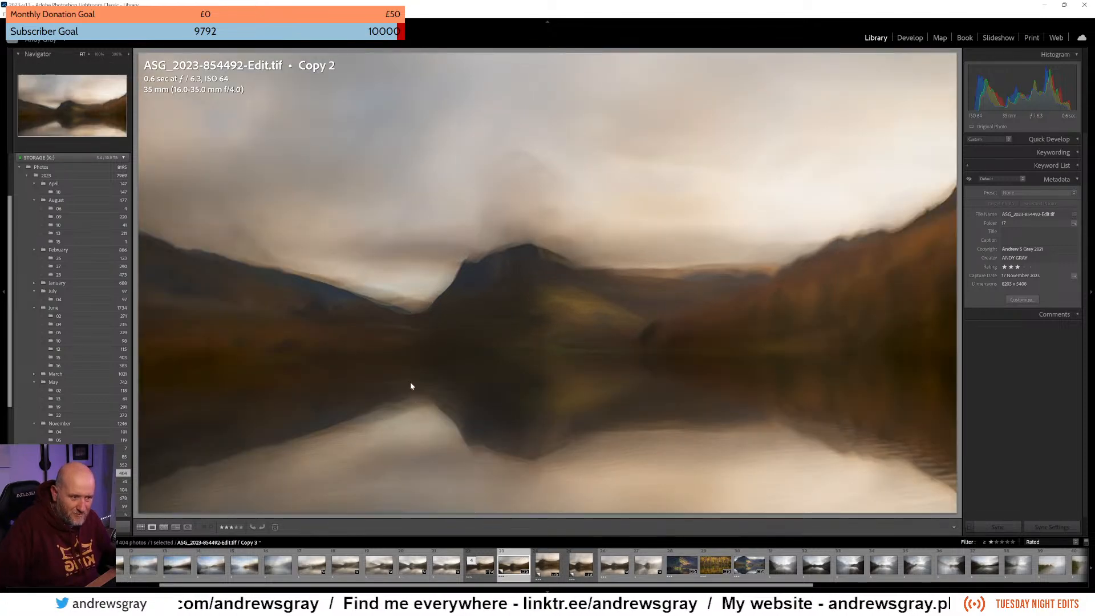